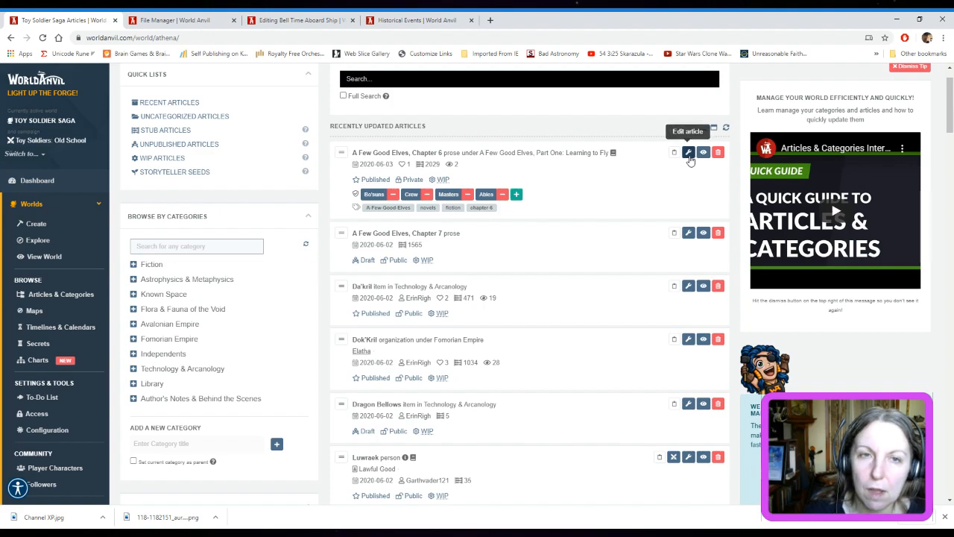
Open the article "A Few Good Elves, Chapter 6" for editing in a separate tab and reload its page
left_click(690, 160)
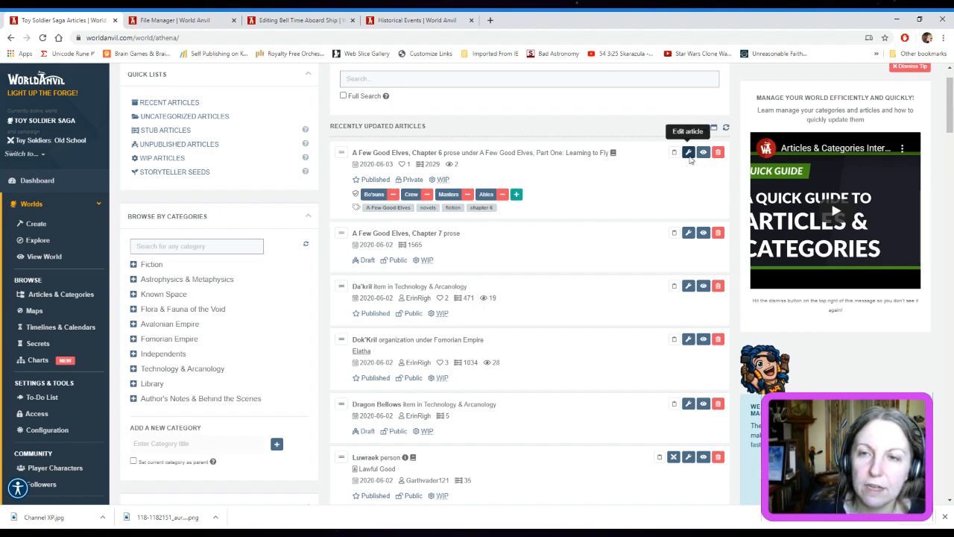
left_click(150, 17)
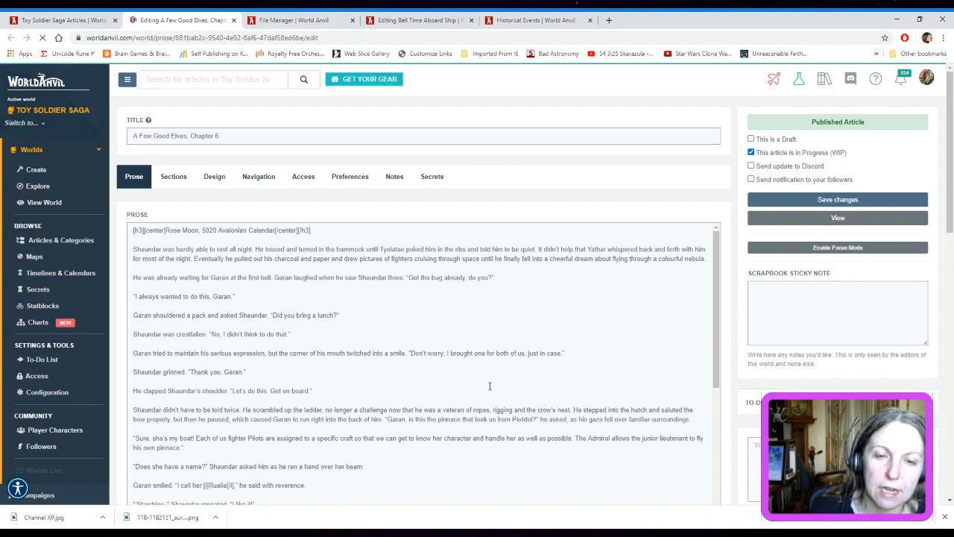
scroll(490, 386, "down", 2)
scroll(489, 386, "up", 2)
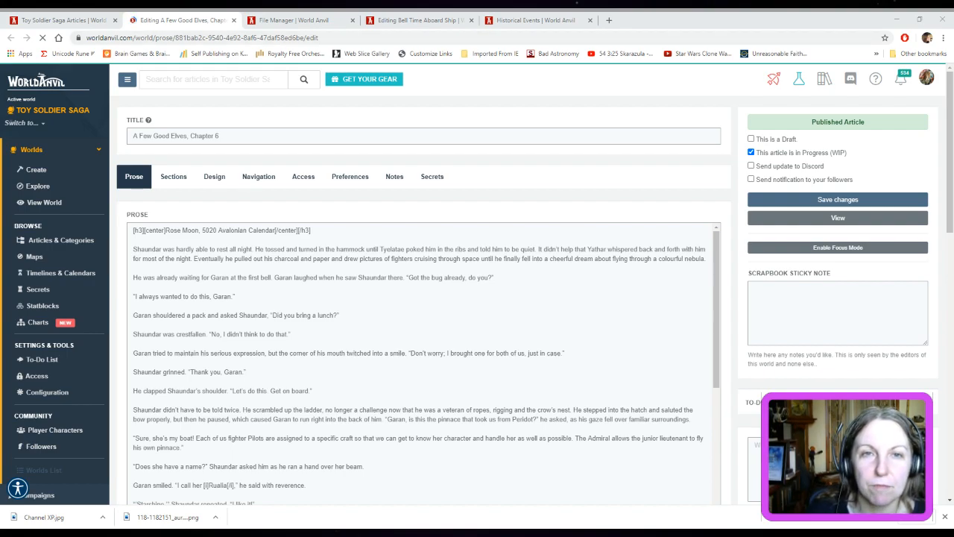
left_click(432, 38)
left_click(432, 38)
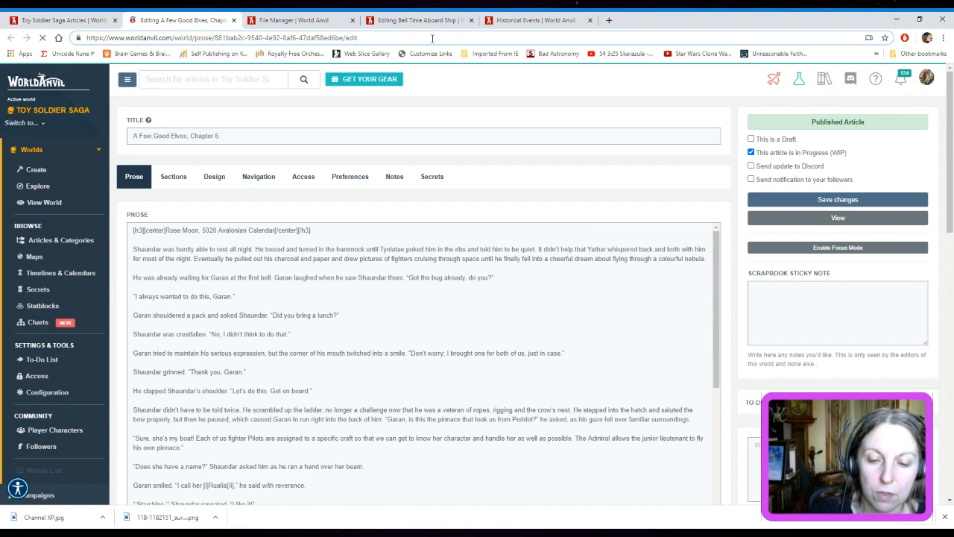
key("Return")
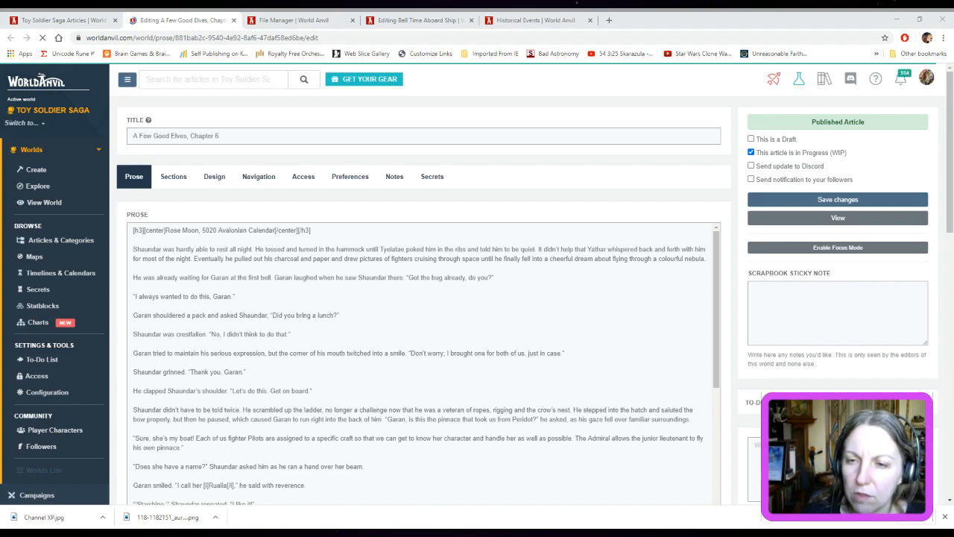
Look through the prose, commentary and storyteller notes of Chapter 6
left_click(16, 489)
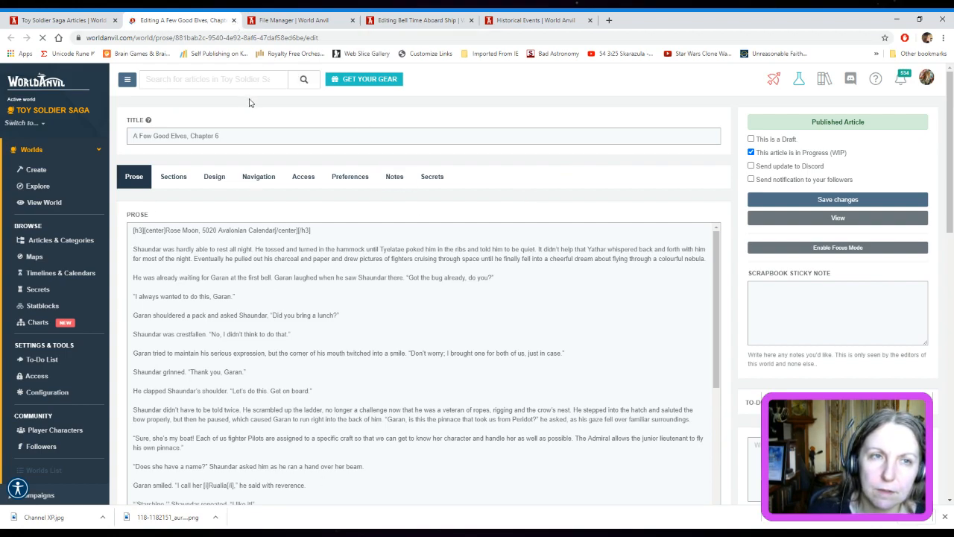
scroll(592, 277, "down", 10)
scroll(736, 256, "down", 5)
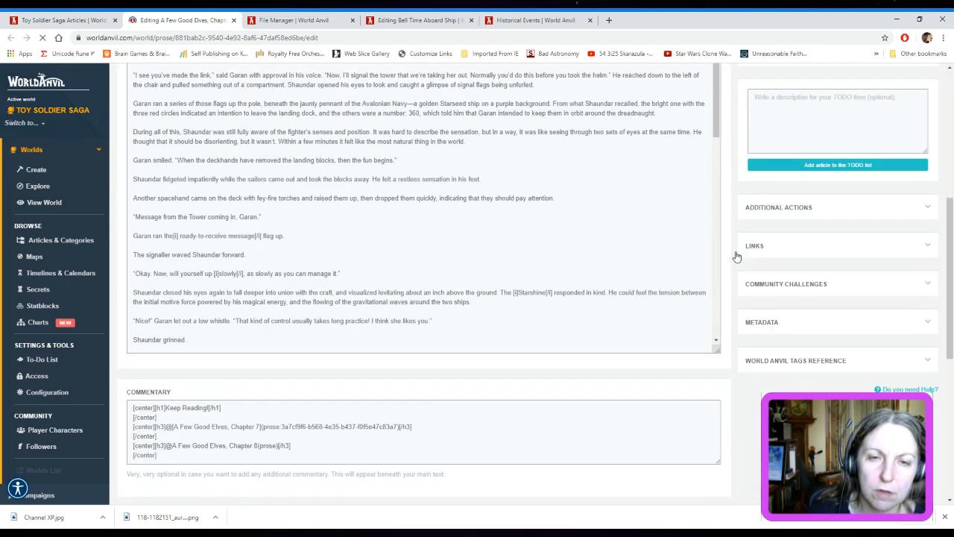
scroll(736, 255, "down", 4)
scroll(735, 258, "up", 2)
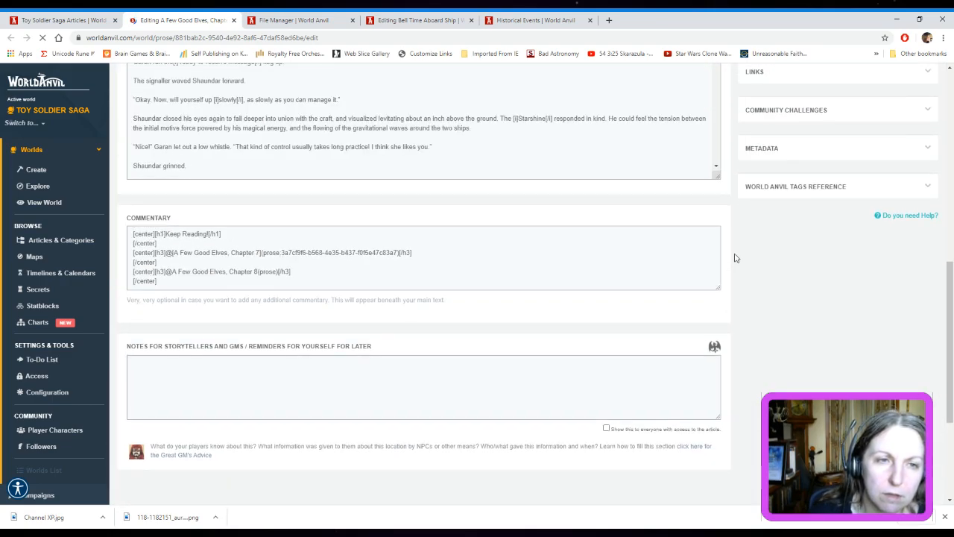
scroll(735, 257, "up", 8)
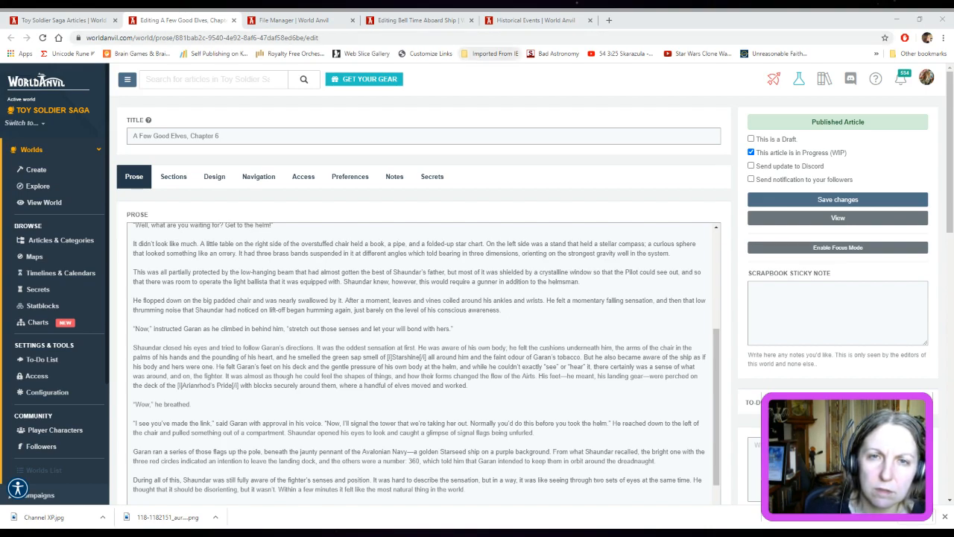
left_click(525, 76)
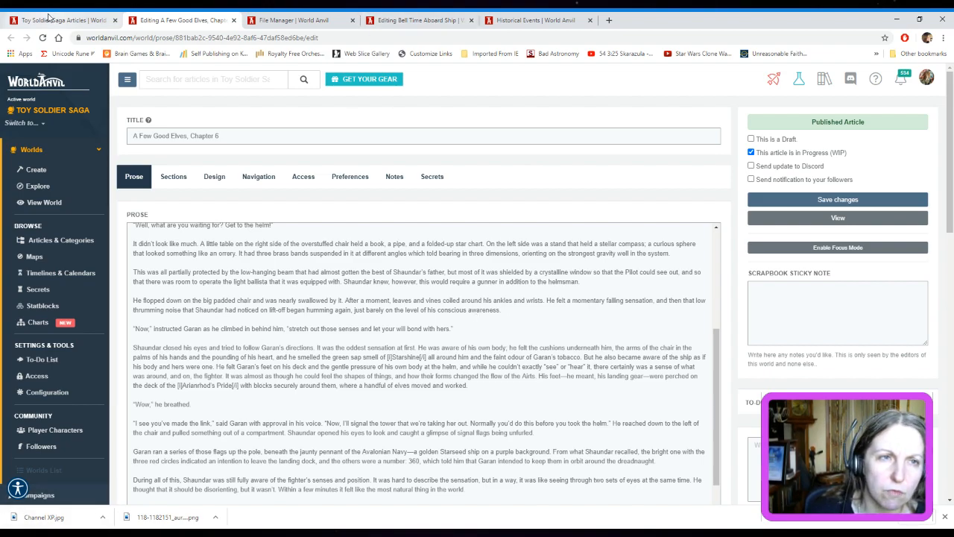
Open the draft article "A Few Good Elves, Chapter 7" for editing in a separate tab and reload its page
left_click(72, 13)
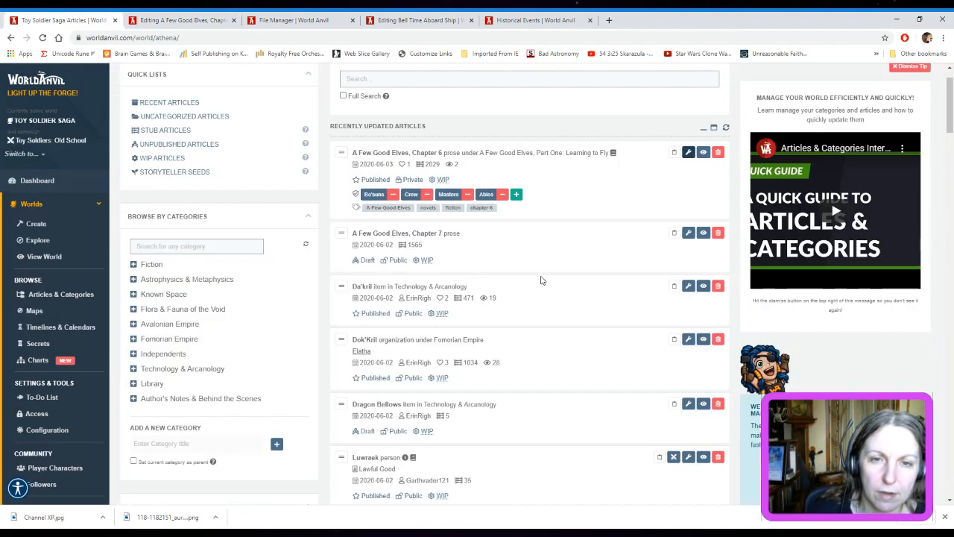
middle_click(692, 238)
left_click(295, 21)
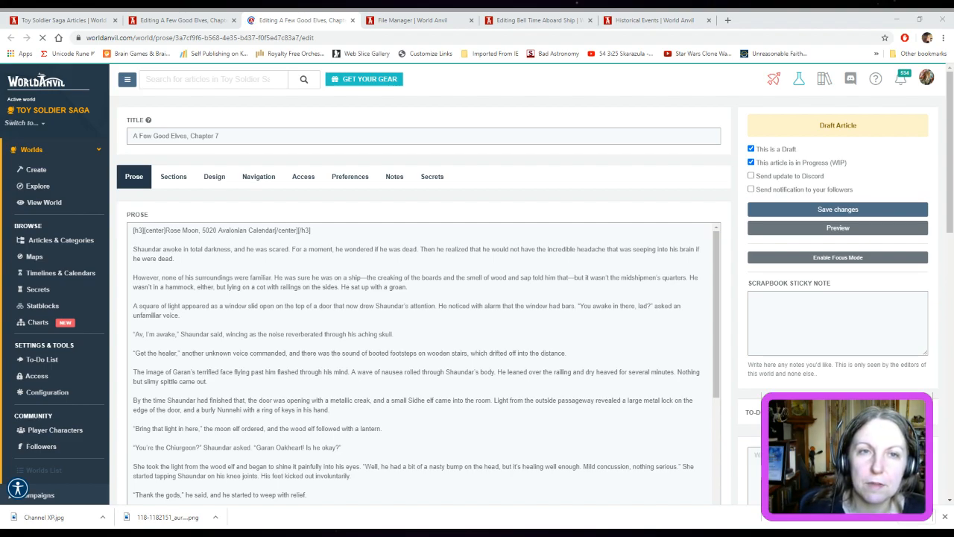
left_click(360, 38)
left_click(360, 38)
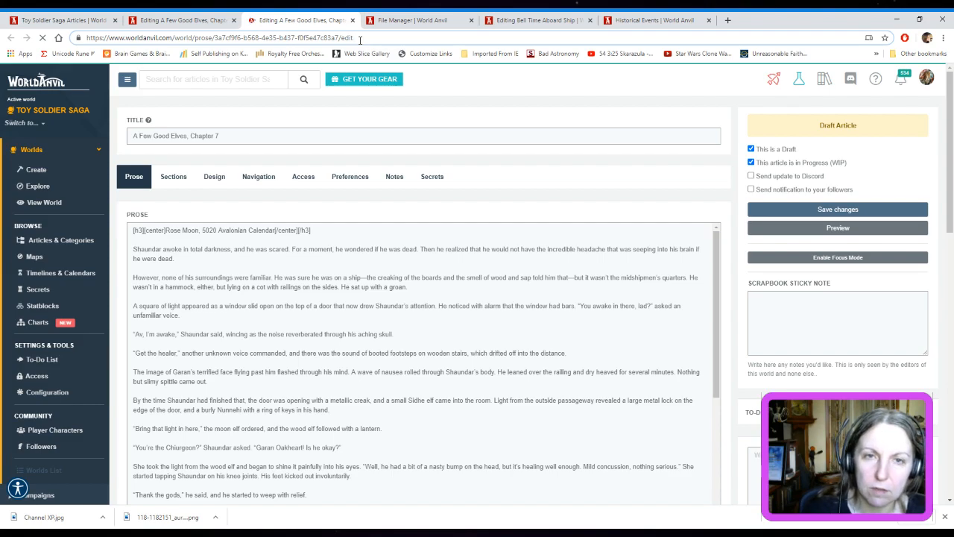
key("Return")
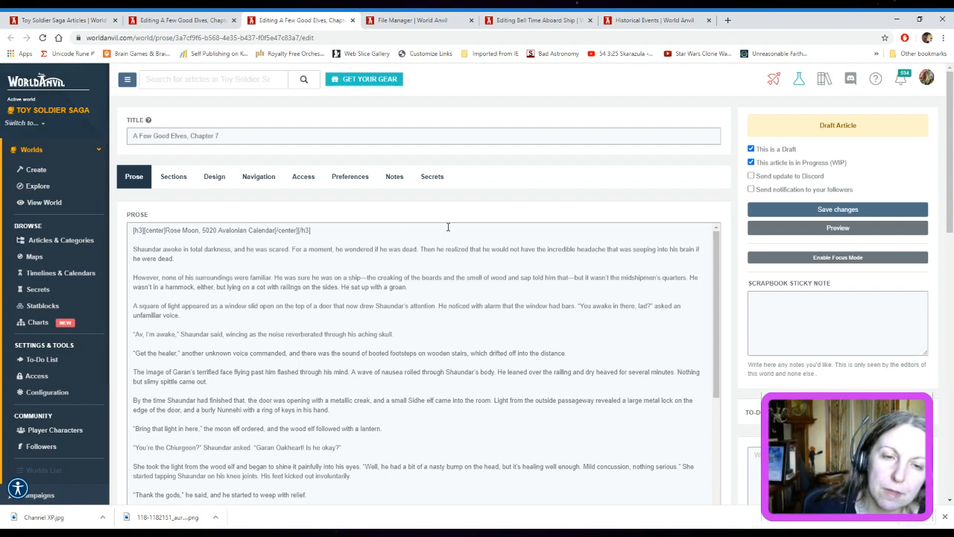
Look through the prose and commentary of the Chapter 7 draft
scroll(451, 231, "down", 1)
scroll(456, 233, "up", 1)
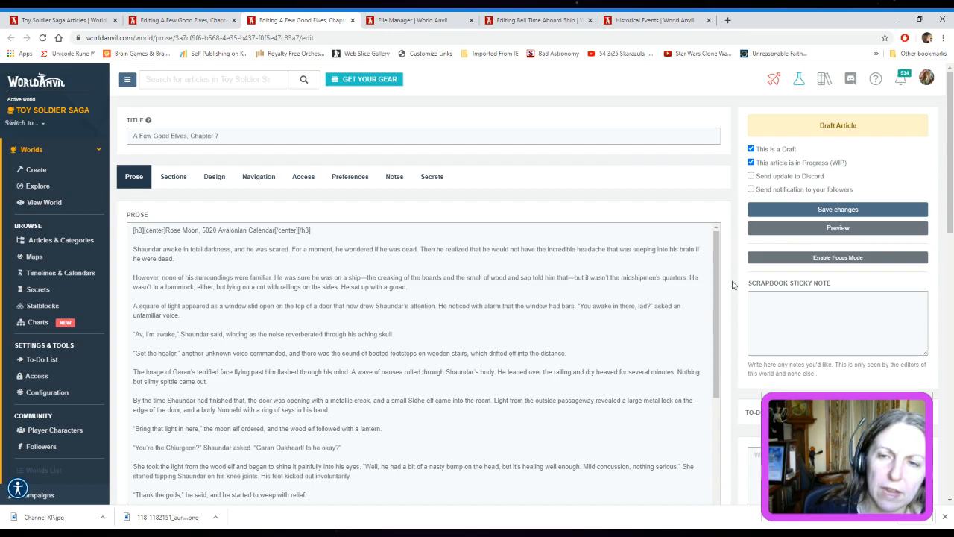
scroll(735, 298, "down", 15)
scroll(543, 135, "up", 5)
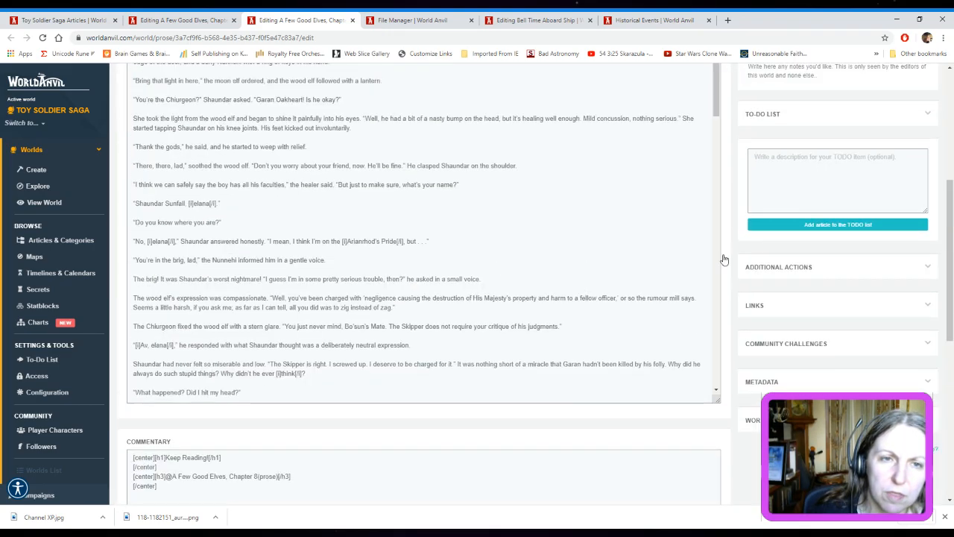
scroll(775, 366, "down", 5)
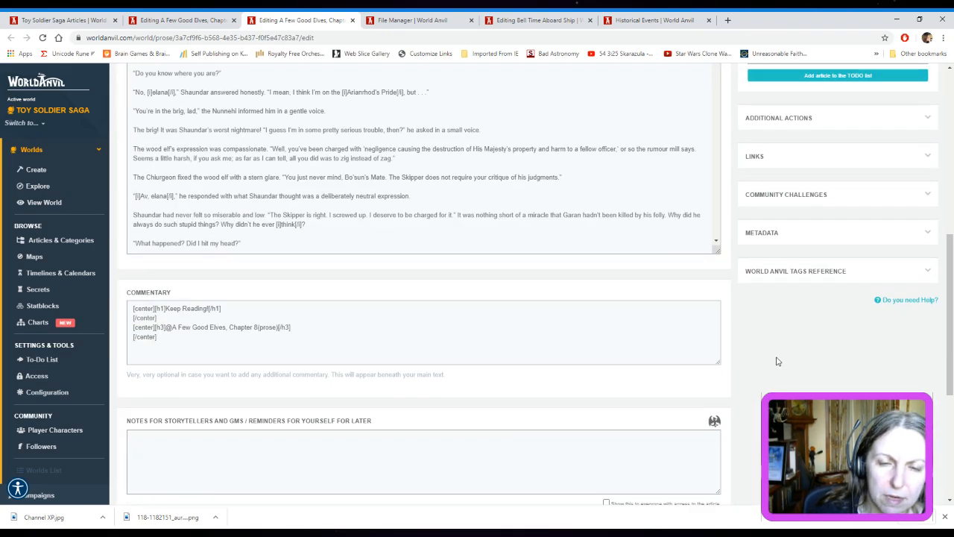
scroll(775, 371, "up", 10)
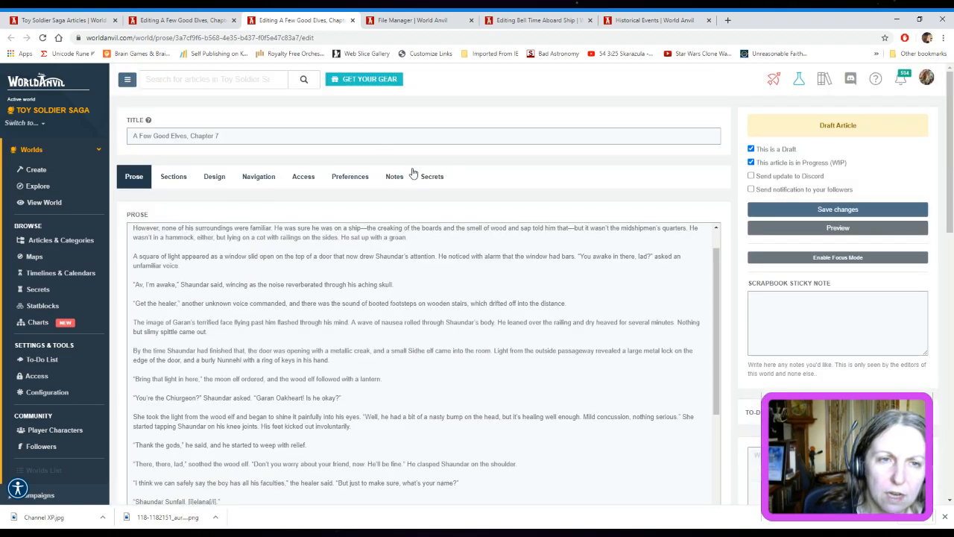
Copy the copyright notice from Chapter 6's full width footer into Chapter 7's full width footer
left_click(177, 179)
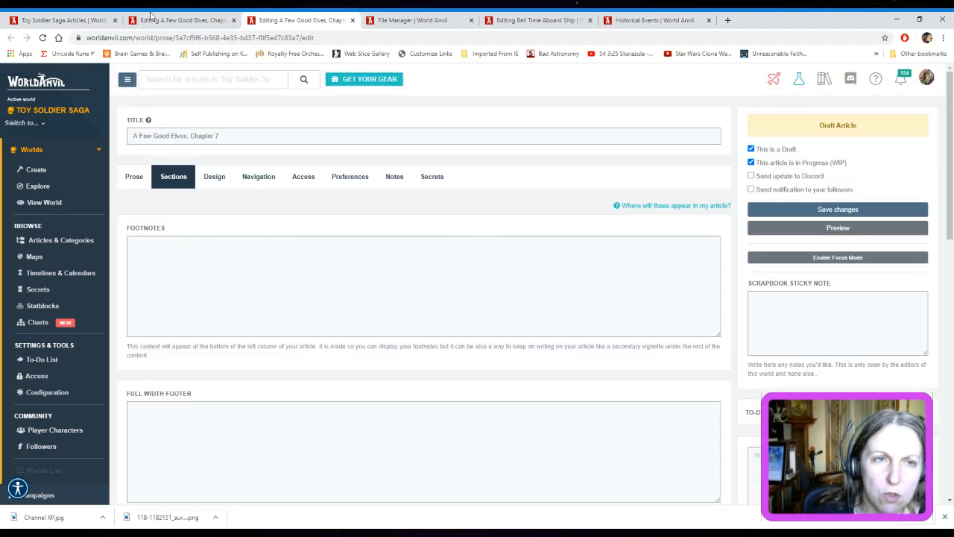
left_click(200, 21)
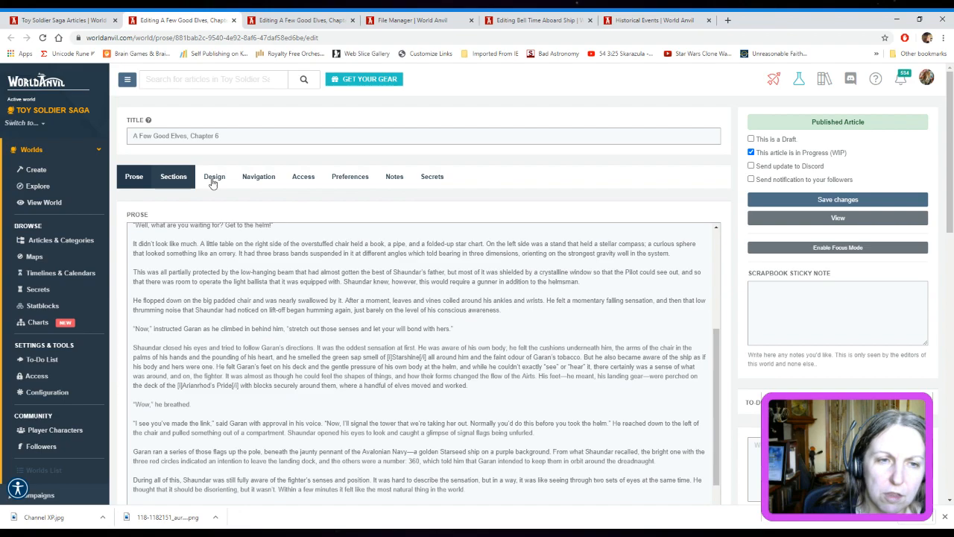
scroll(652, 285, "up", 10)
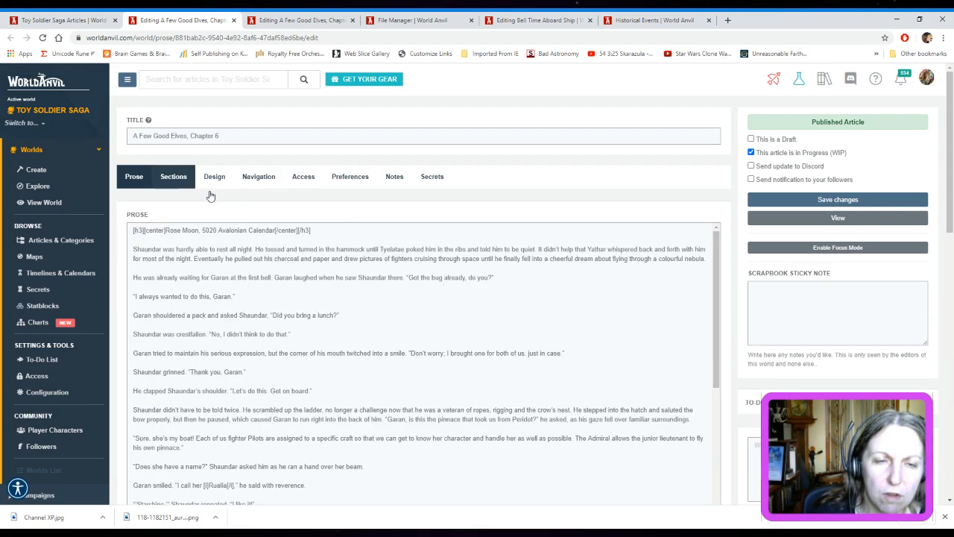
left_click(174, 177)
scroll(653, 189, "down", 2)
scroll(653, 189, "up", 1)
left_click_drag(301, 359, 129, 379)
key("ctrl+c")
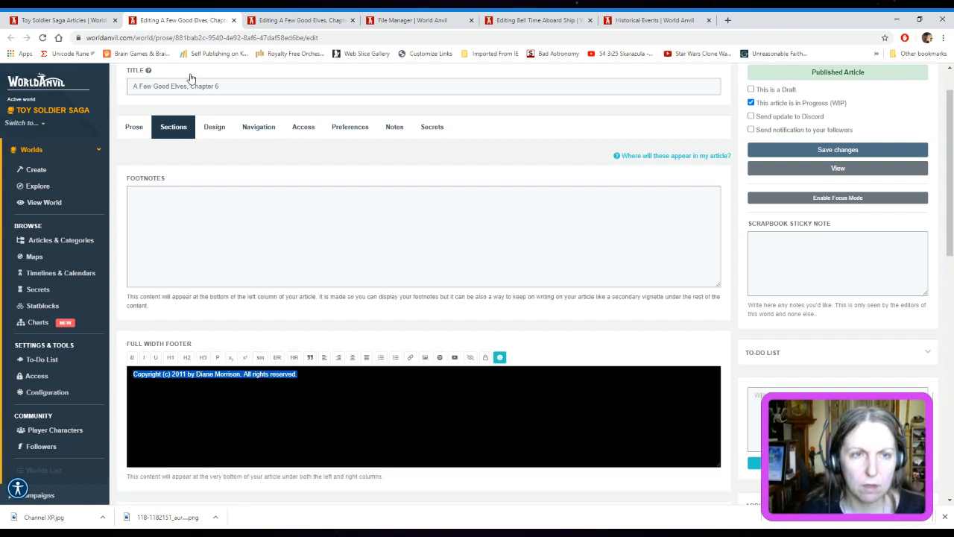
left_click(270, 21)
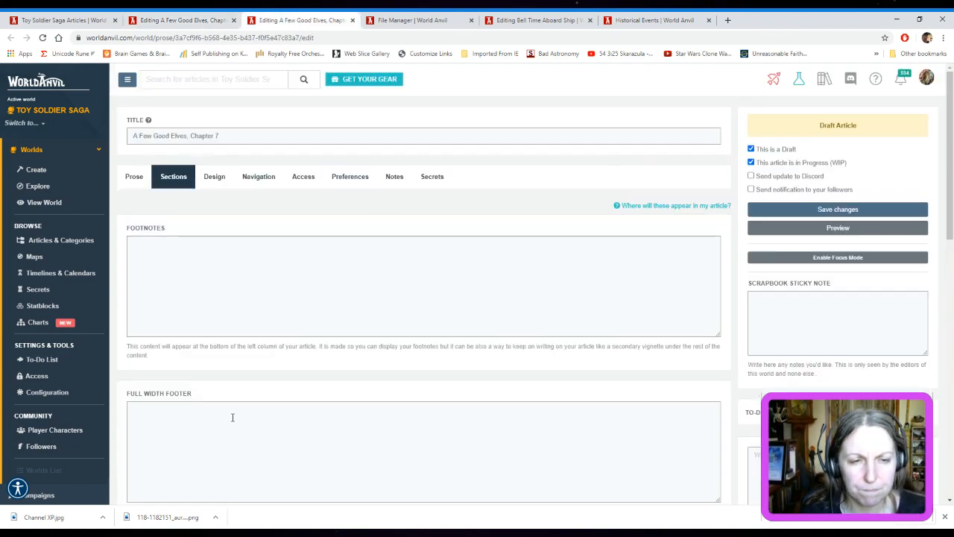
left_click(235, 419)
key("ctrl+v")
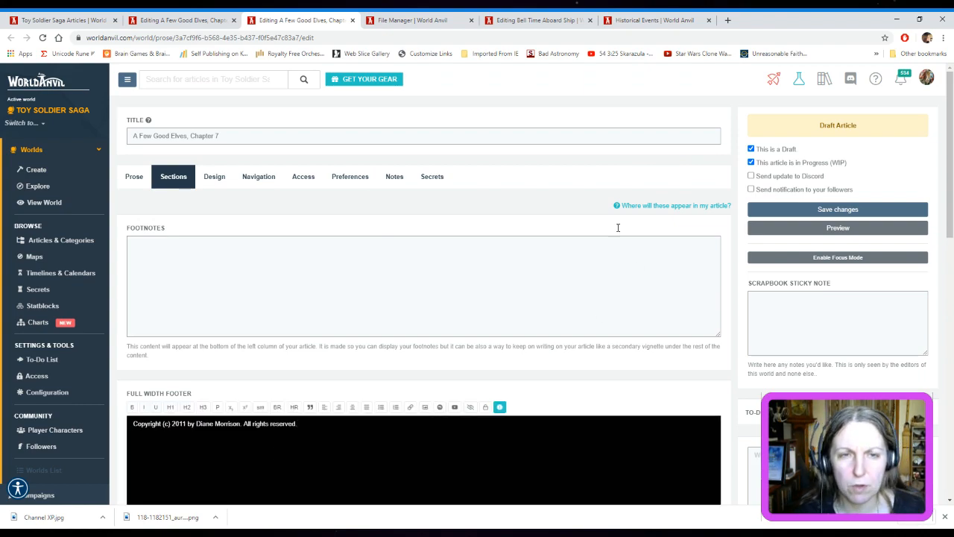
Copy the editor credit line from Chapter 6's credits field into Chapter 7's credits field
scroll(417, 223, "down", 2)
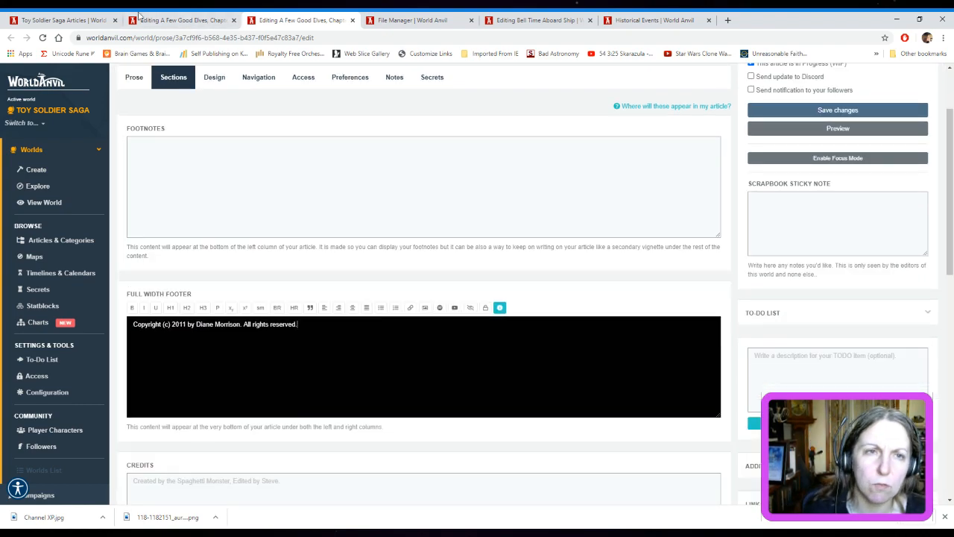
left_click(183, 21)
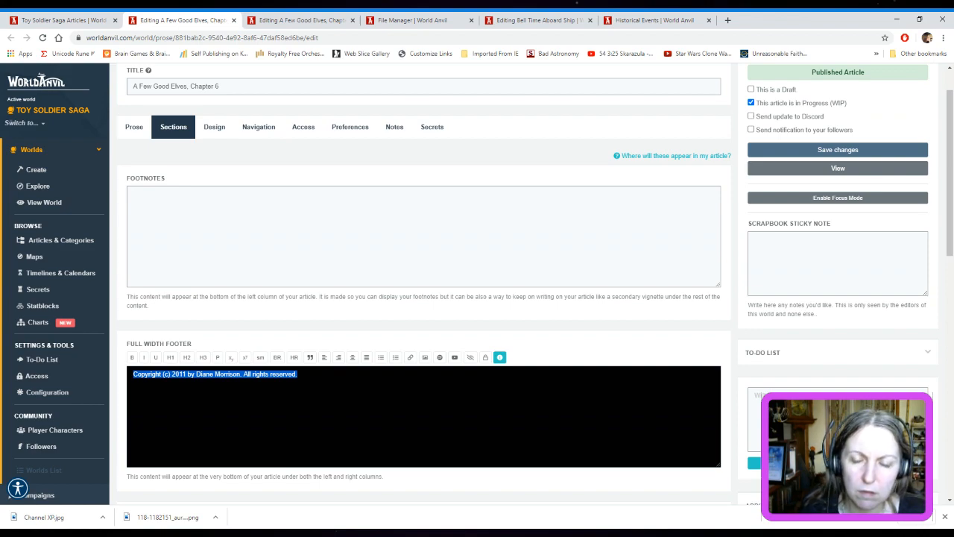
key("alt+Tab")
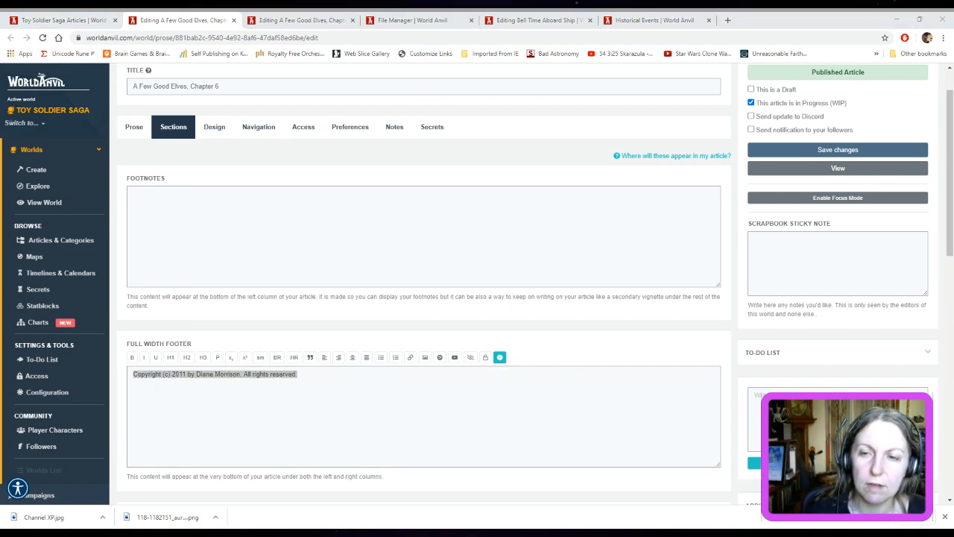
left_click(345, 145)
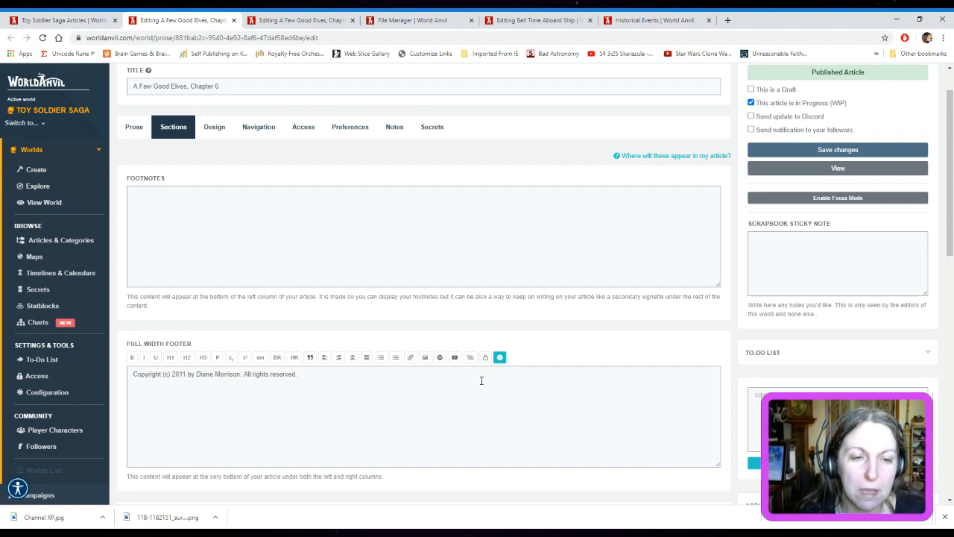
scroll(481, 380, "down", 3)
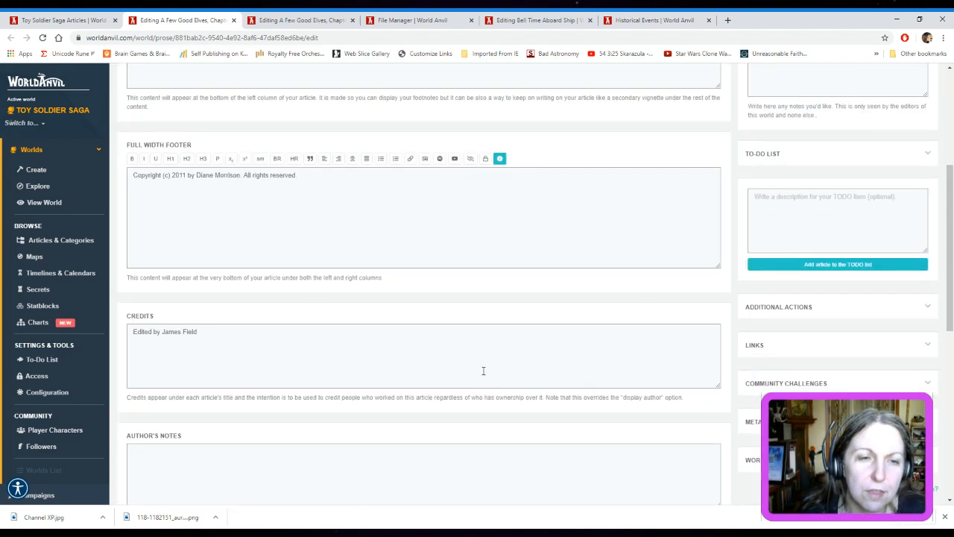
left_click_drag(212, 332, 130, 342)
key("ctrl+c")
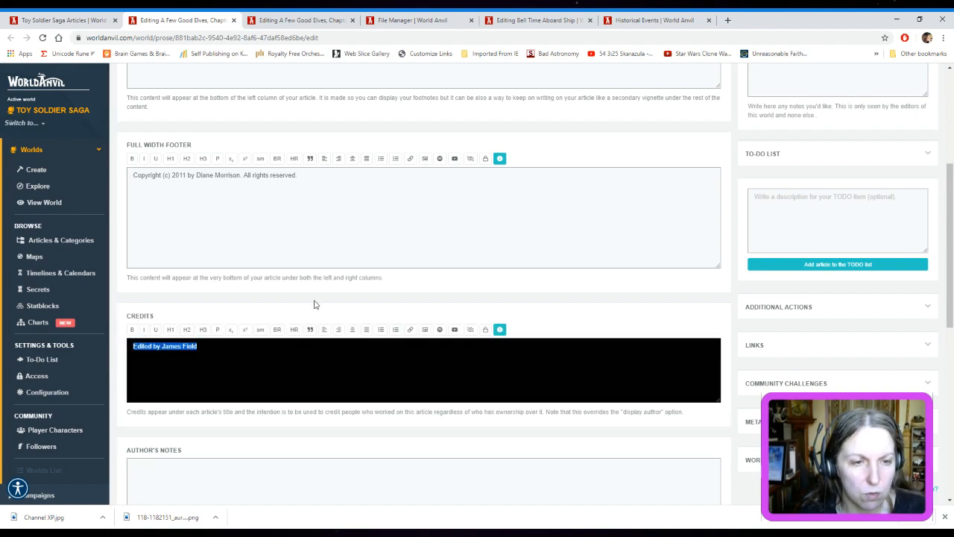
left_click(299, 20)
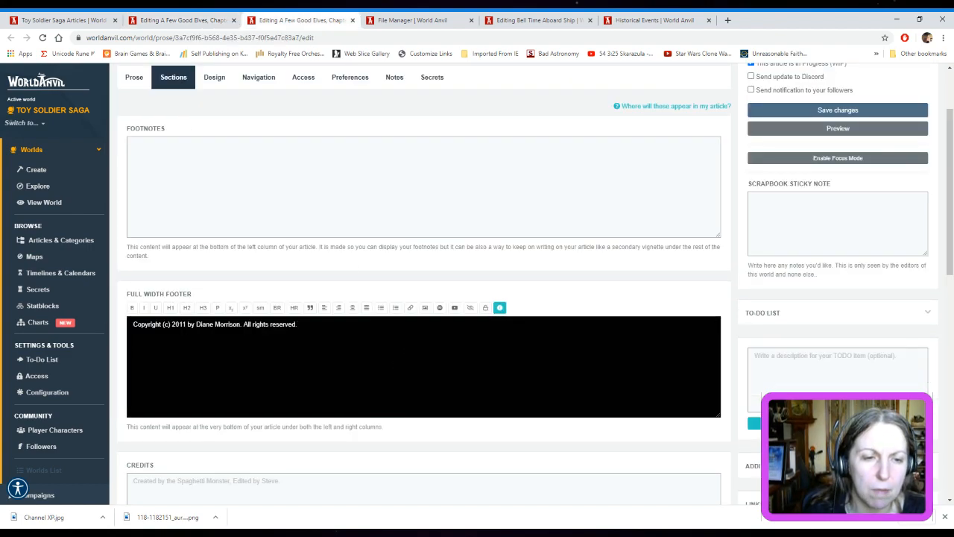
scroll(389, 406, "down", 1)
left_click(281, 382)
key("ctrl+a")
key("ctrl+v")
scroll(536, 381, "down", 3)
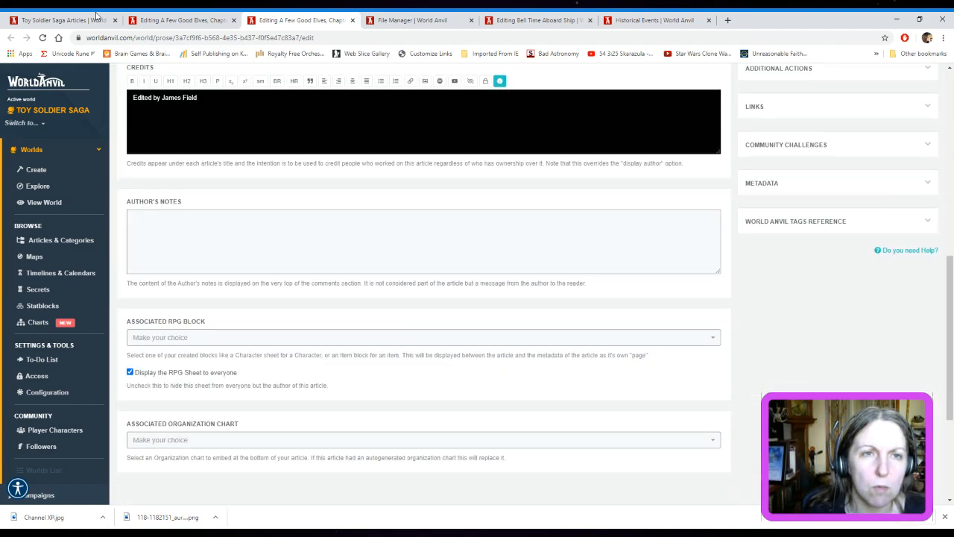
Check Chapter 6's author's notes, RPG block and organization chart settings, then return to the Chapter 7 draft
left_click(161, 17)
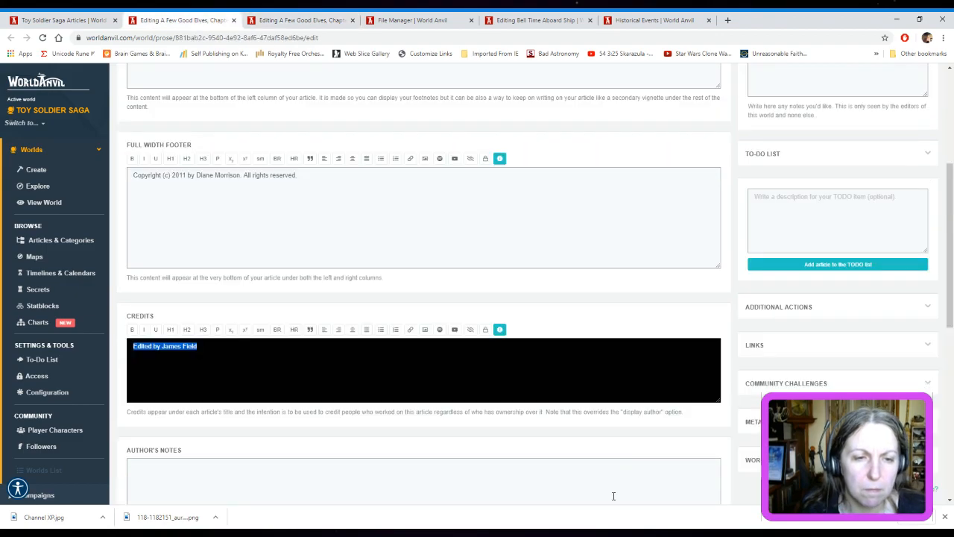
scroll(575, 407, "down", 5)
left_click(288, 22)
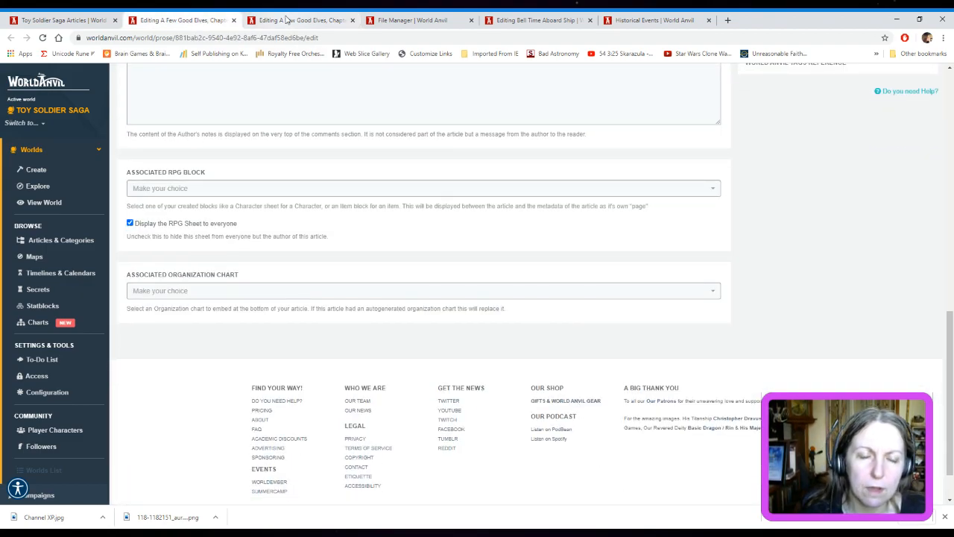
scroll(481, 371, "up", 4)
scroll(479, 370, "up", 2)
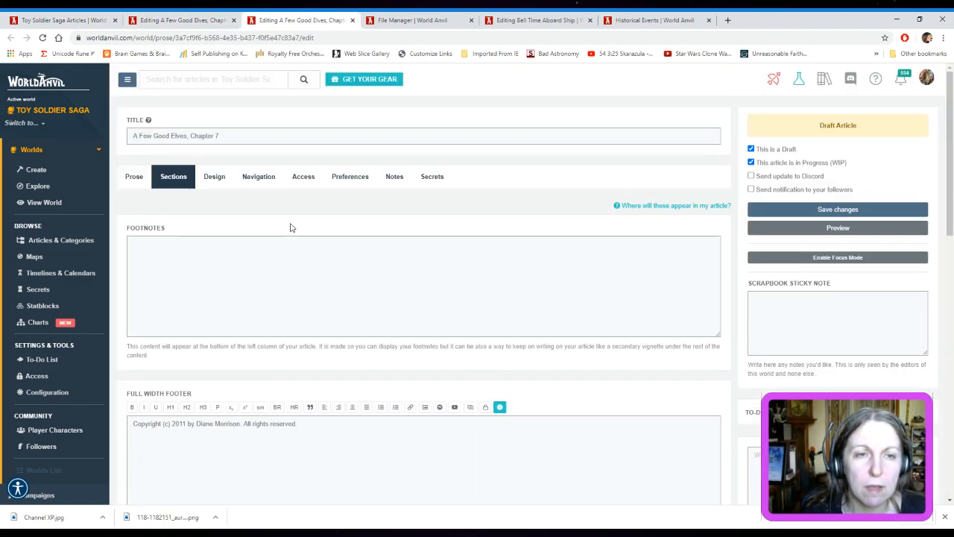
Compare Chapter 6's excerpt, subheading and other design settings with those of the Chapter 7 draft
left_click(183, 17)
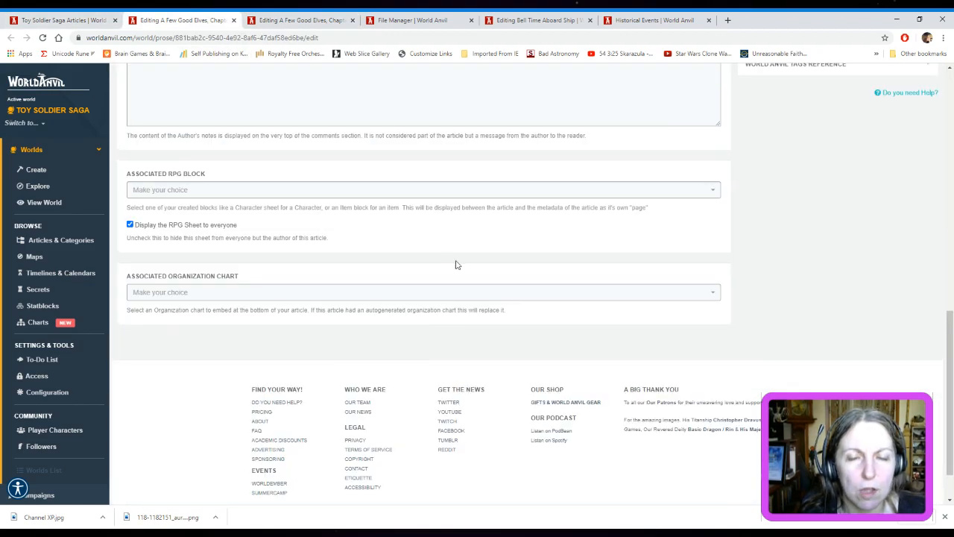
scroll(453, 263, "up", 5)
left_click(220, 178)
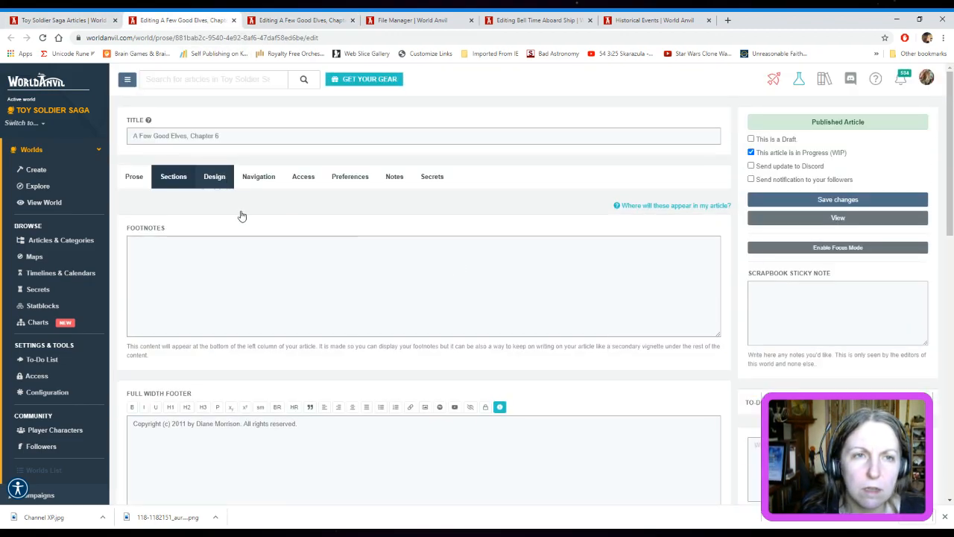
scroll(507, 246, "down", 3)
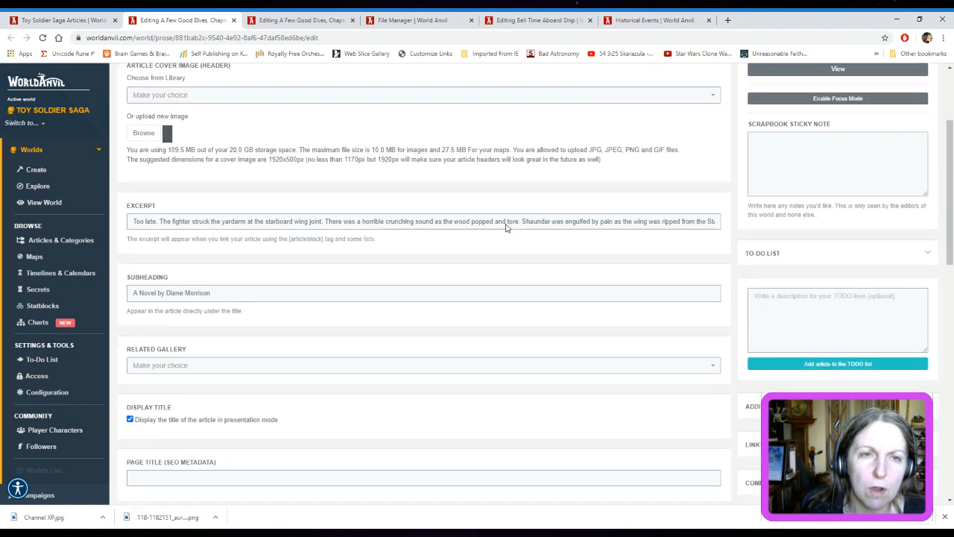
left_click(298, 20)
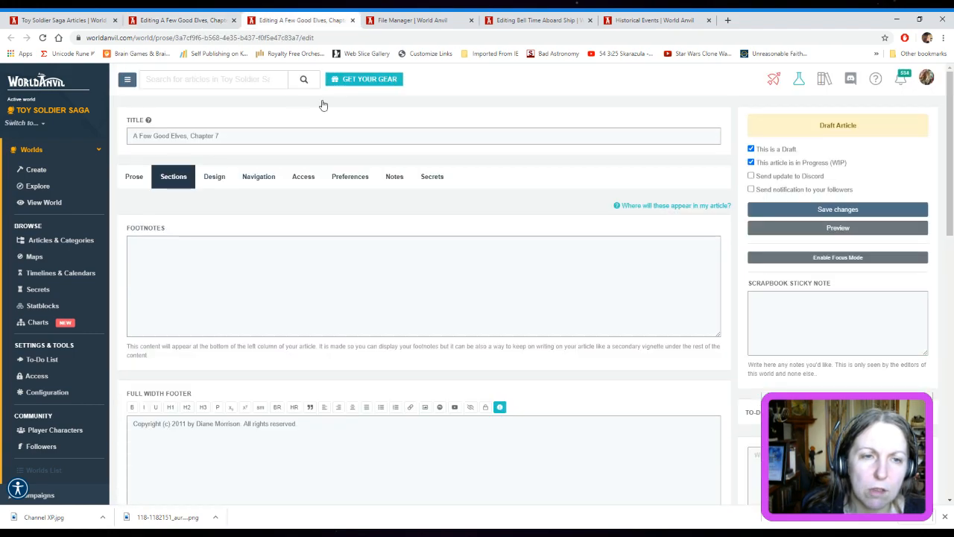
left_click(227, 177)
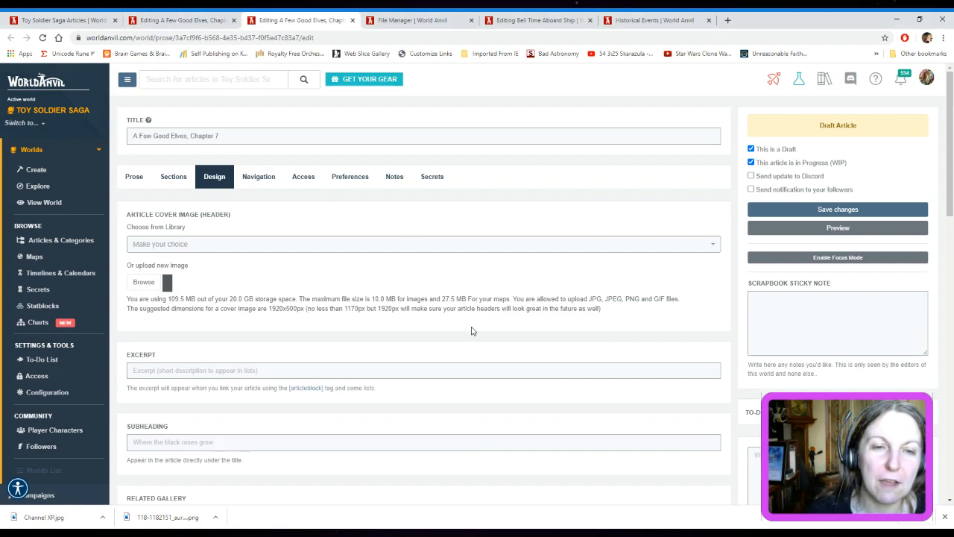
scroll(602, 369, "down", 1)
scroll(602, 369, "down", 2)
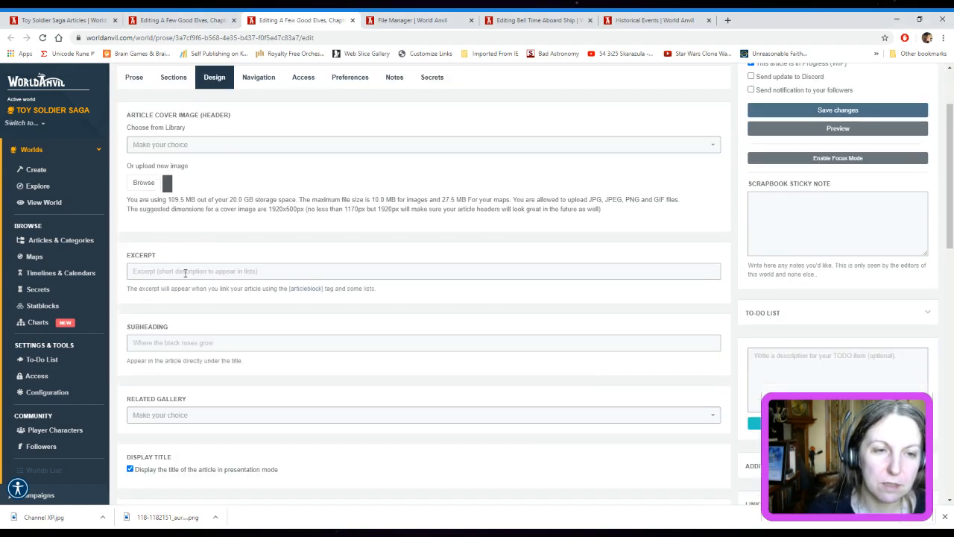
Read through the Chapter 7 prose to find a passage suitable as the article's excerpt
left_click(137, 81)
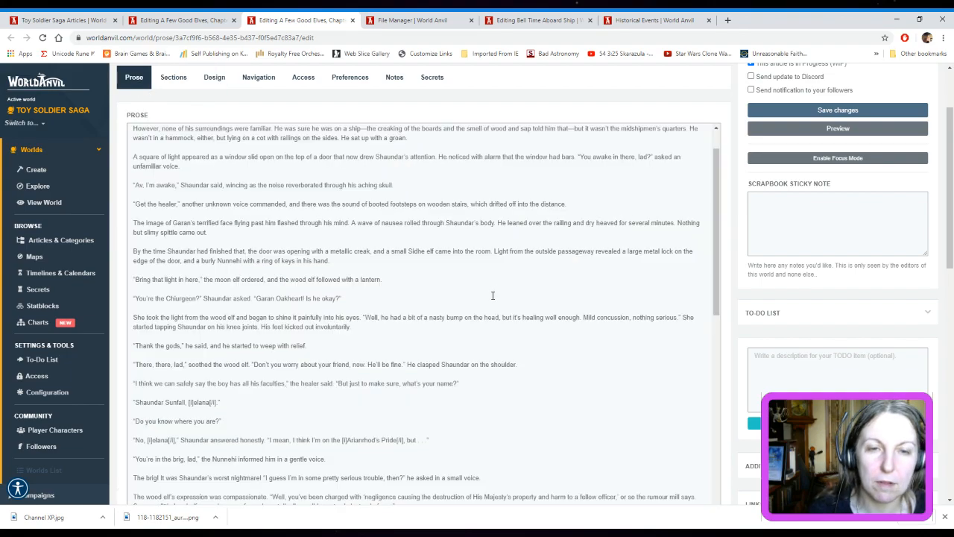
scroll(525, 301, "up", 1)
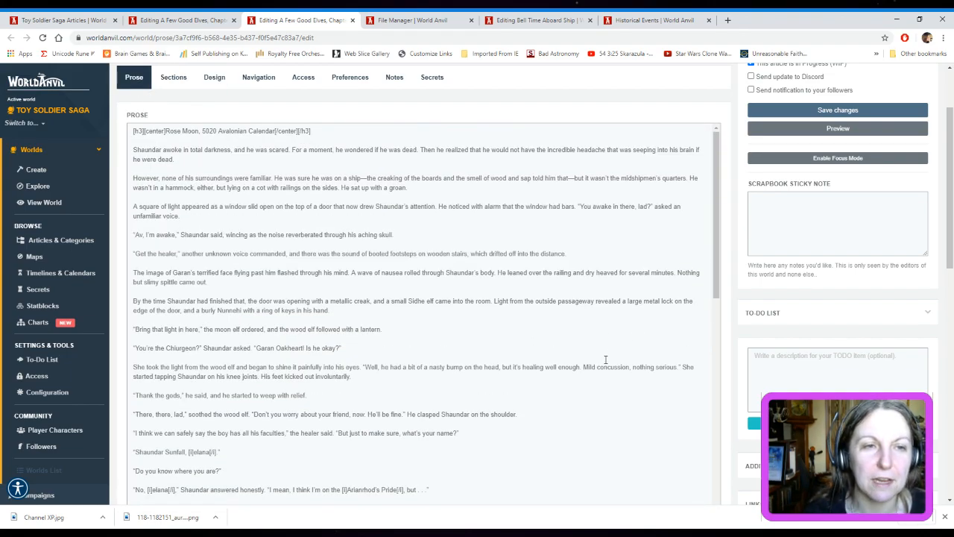
scroll(606, 360, "down", 1)
scroll(608, 361, "up", 1)
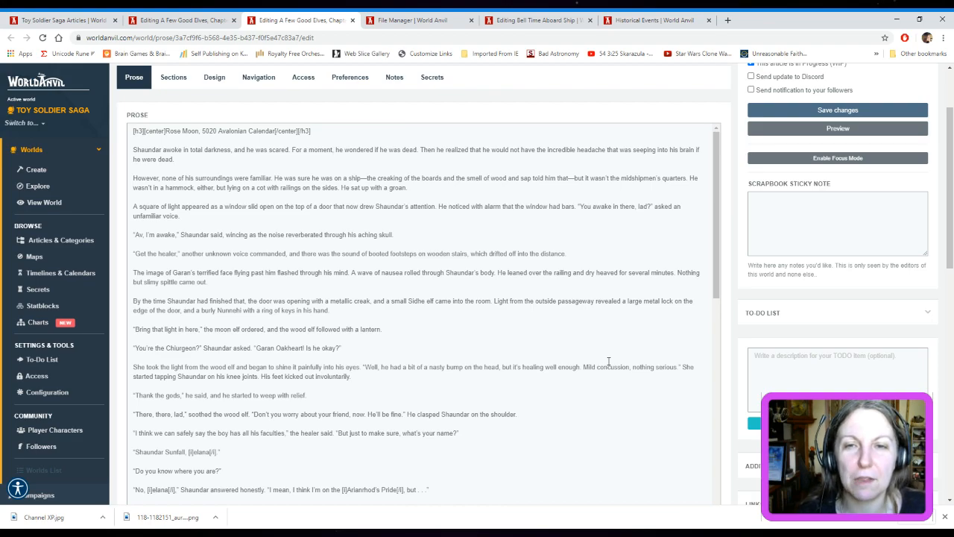
scroll(608, 361, "down", 5)
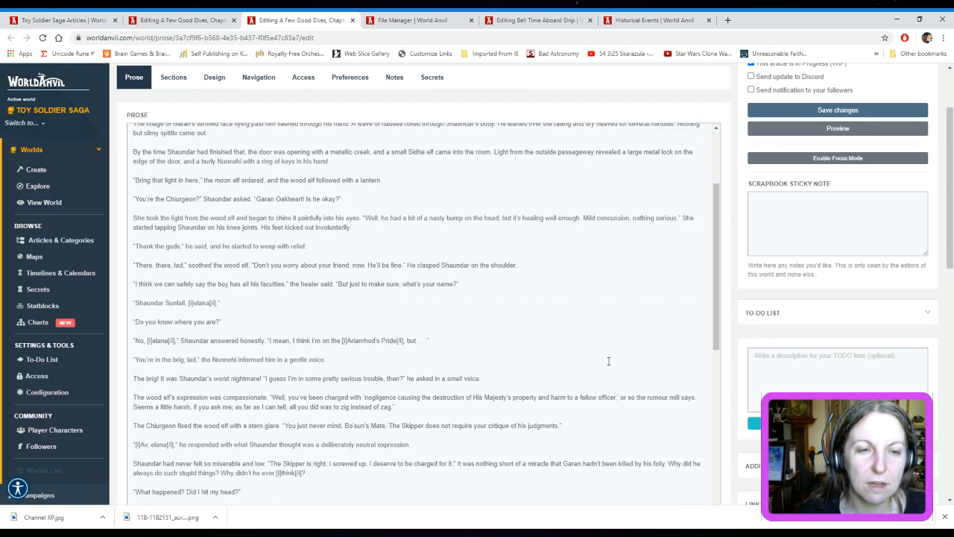
scroll(608, 361, "down", 3)
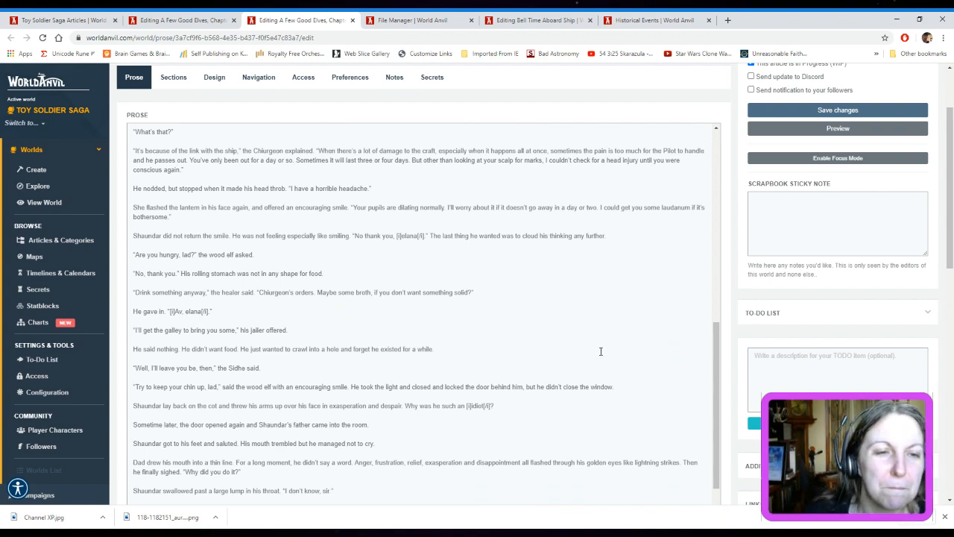
scroll(720, 334, "down", 3)
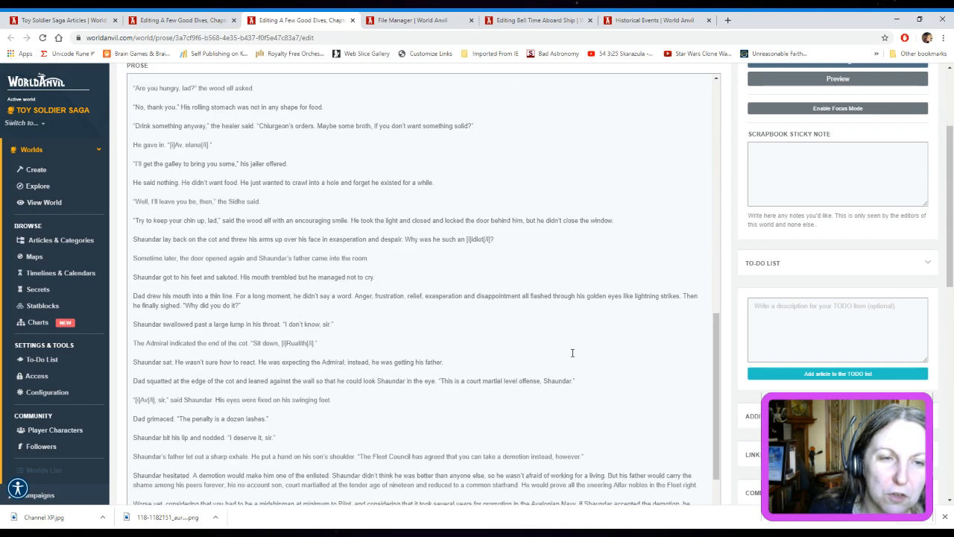
scroll(588, 365, "down", 1)
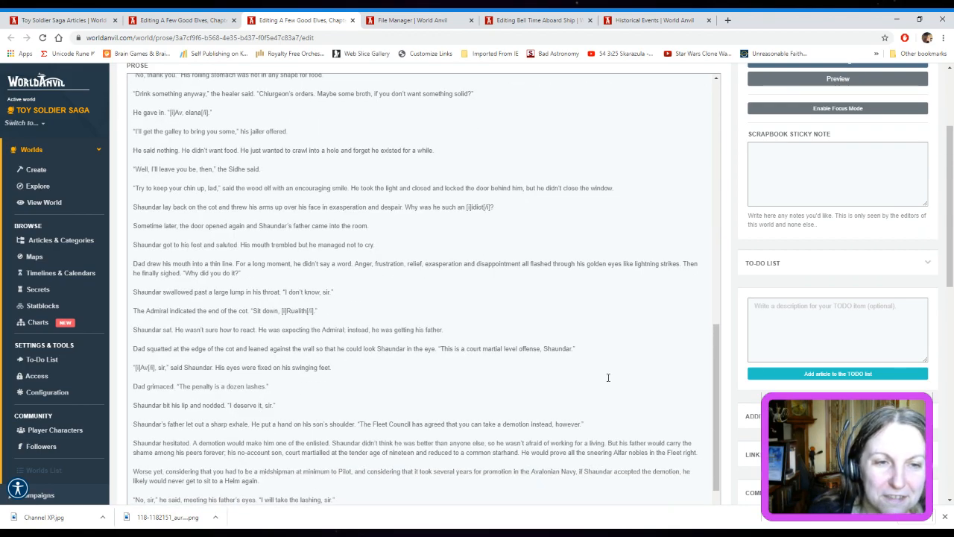
scroll(607, 377, "down", 1)
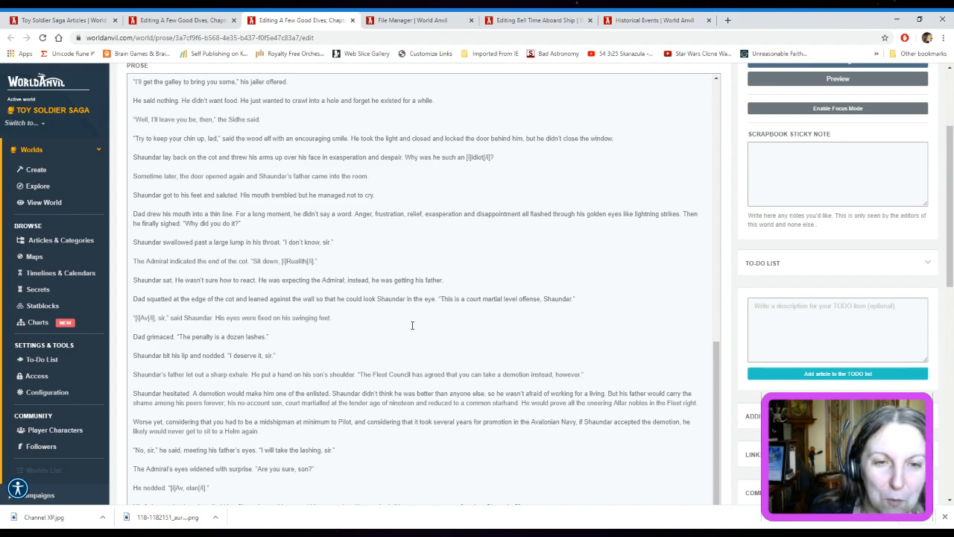
scroll(411, 325, "down", 1)
scroll(728, 320, "down", 1)
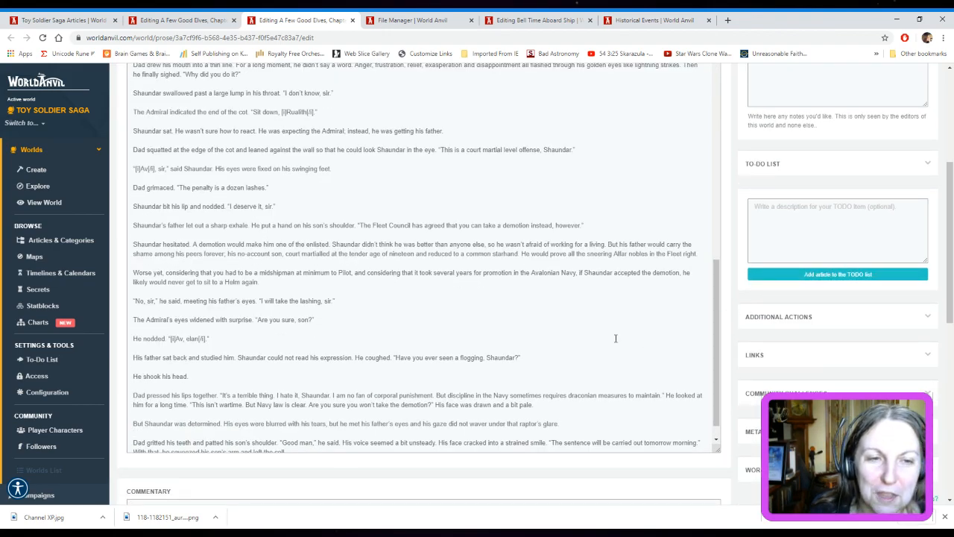
scroll(616, 339, "down", 1)
scroll(613, 346, "up", 3)
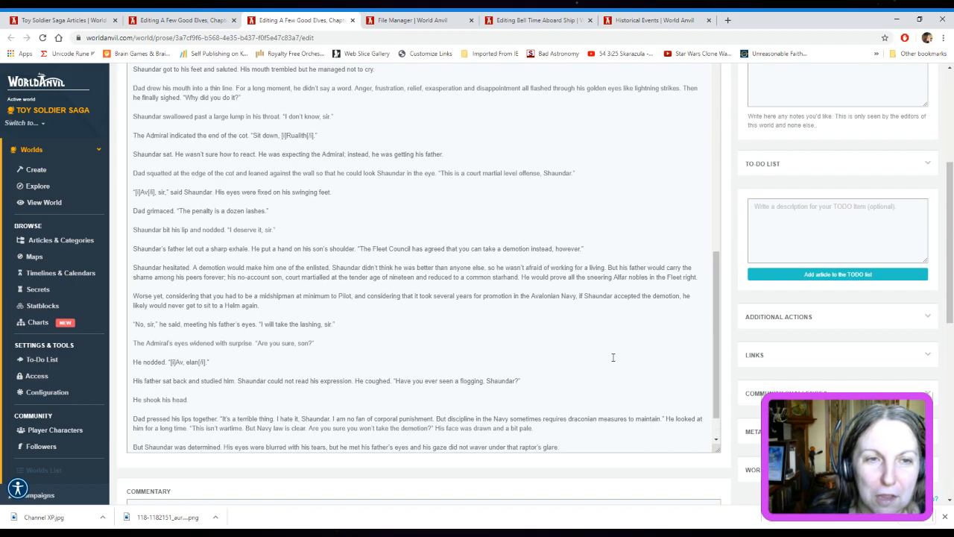
scroll(614, 360, "up", 1)
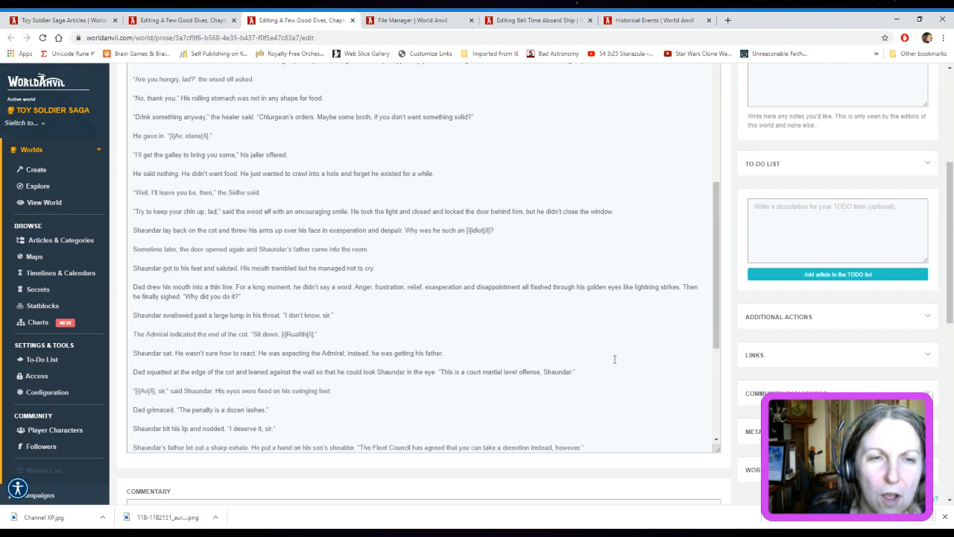
scroll(615, 359, "up", 5)
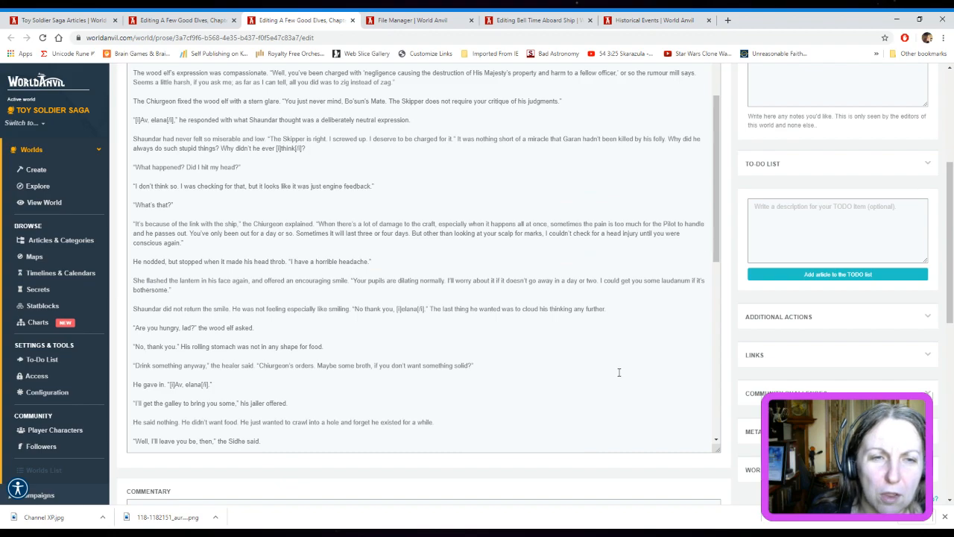
scroll(619, 372, "up", 6)
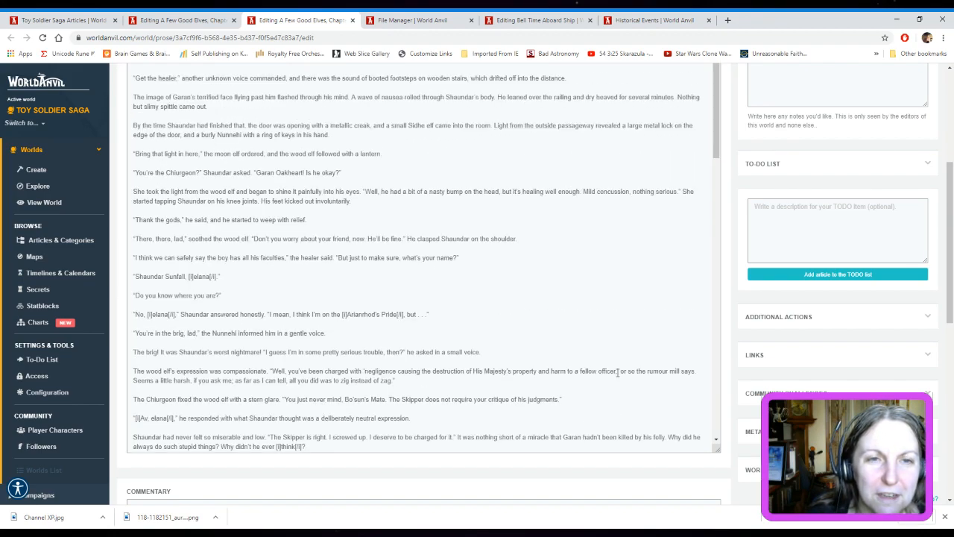
scroll(618, 371, "up", 1)
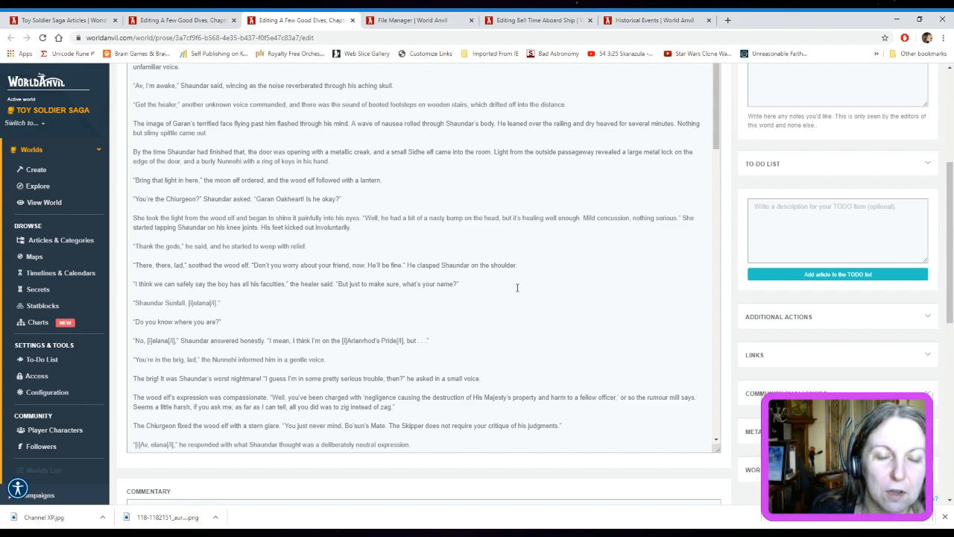
scroll(517, 287, "down", 5)
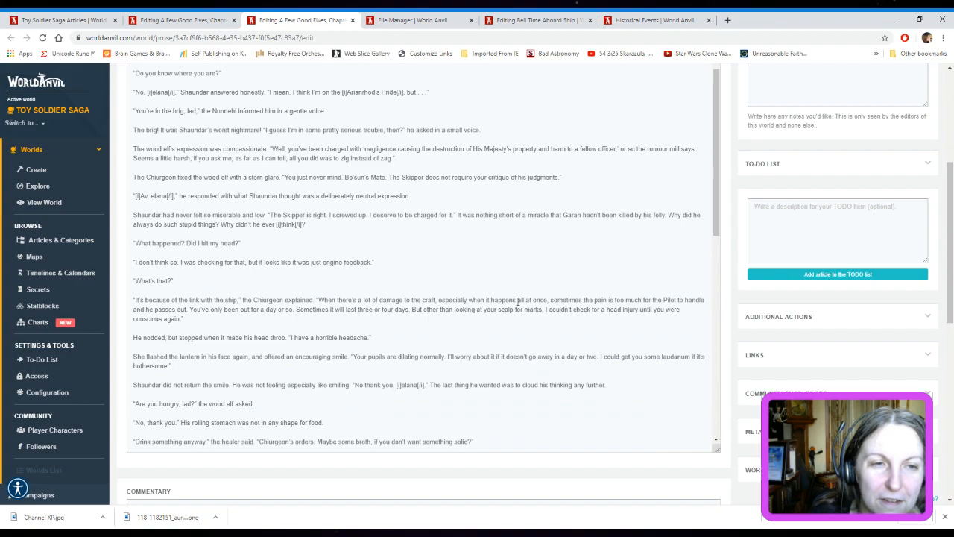
scroll(517, 301, "down", 2)
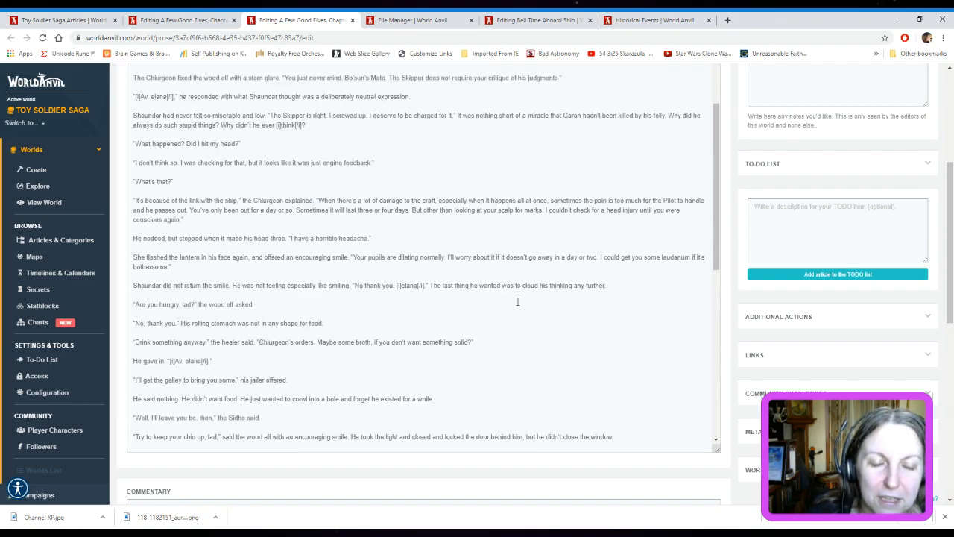
scroll(517, 301, "down", 1)
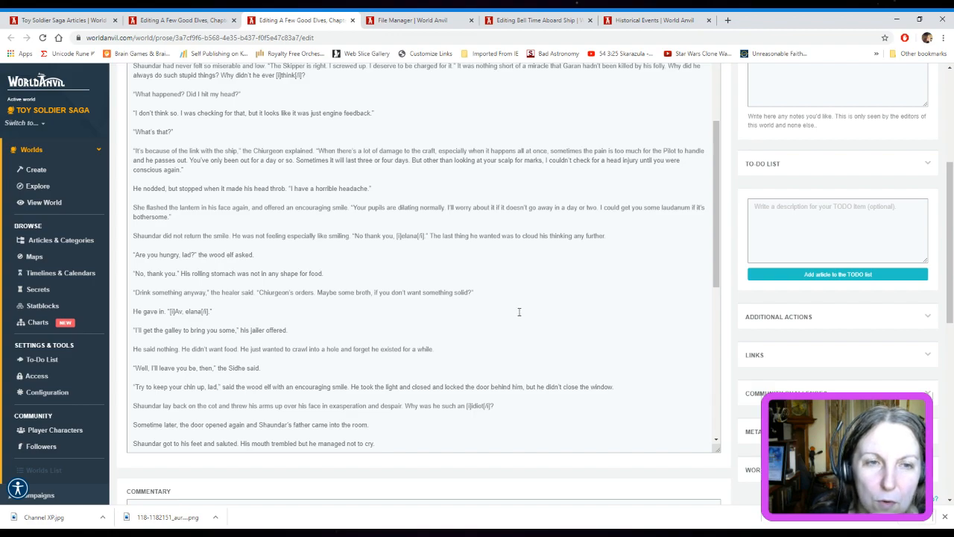
scroll(519, 311, "down", 5)
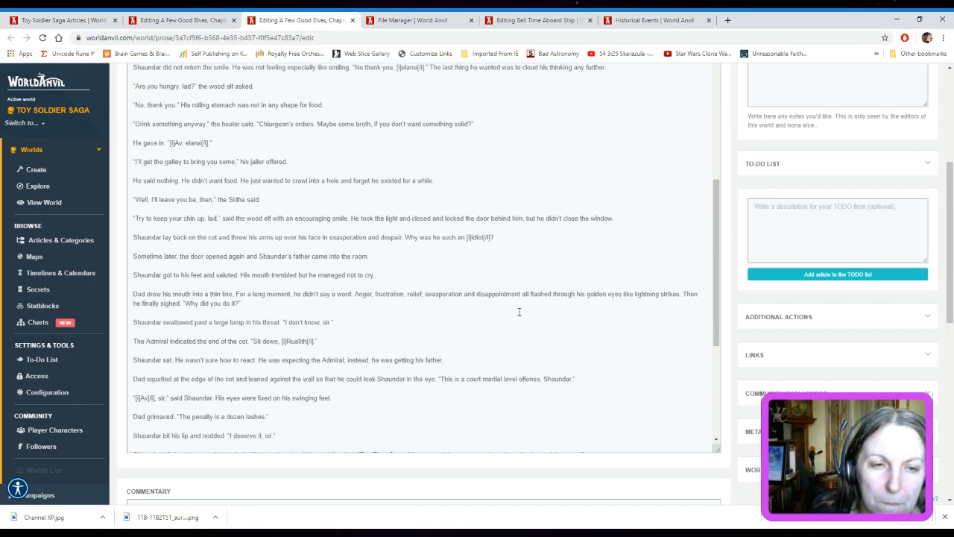
scroll(519, 311, "down", 2)
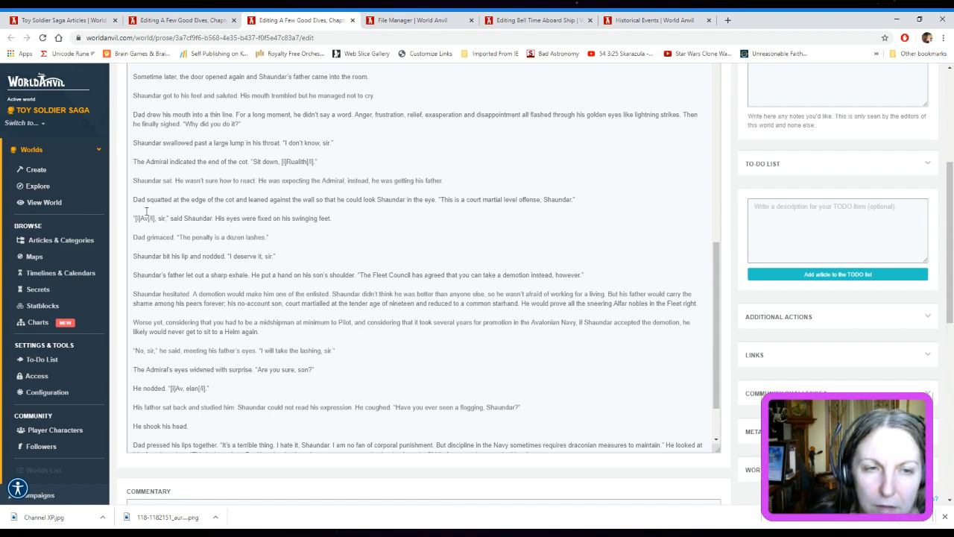
Copy the two prose paragraphs from "Dad squatted at the edge of the cot" through "his swinging feet" into Chapter 7's excerpt and check its beginning
left_click_drag(134, 199, 340, 216)
key("ctrl+c")
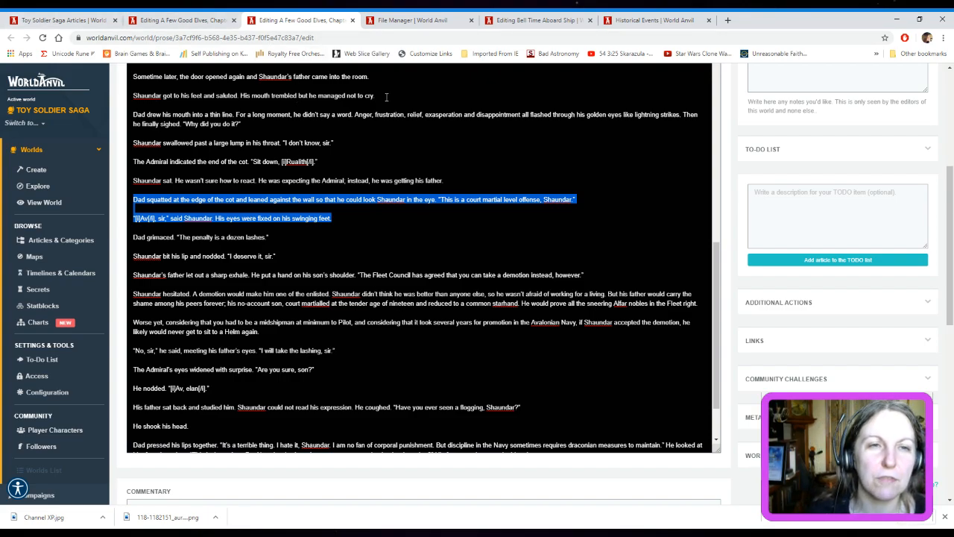
scroll(386, 97, "up", 15)
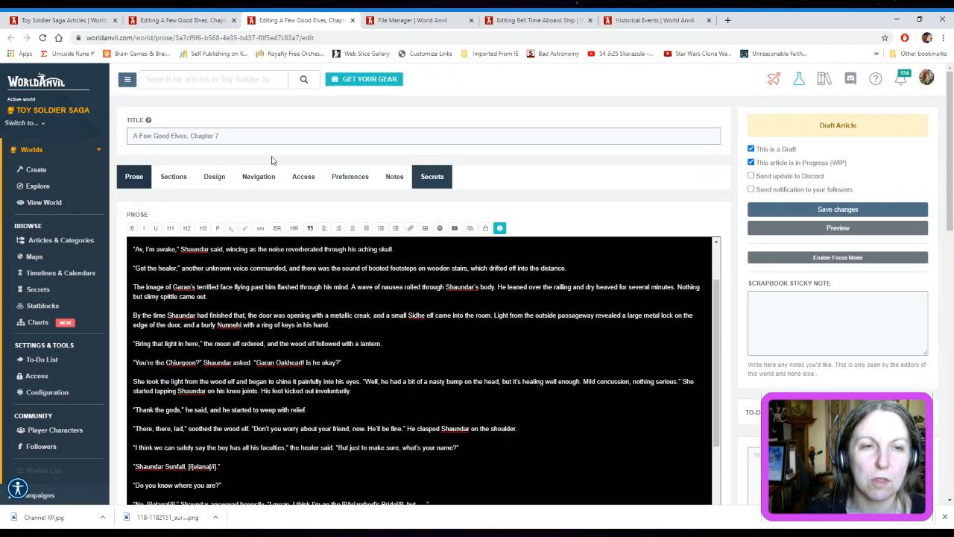
left_click(204, 179)
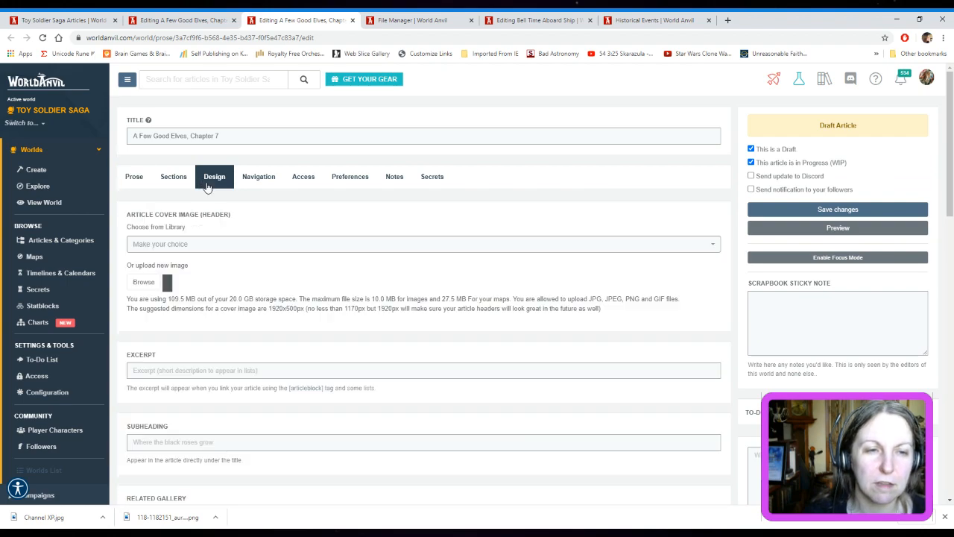
left_click(201, 370)
key("ctrl+v")
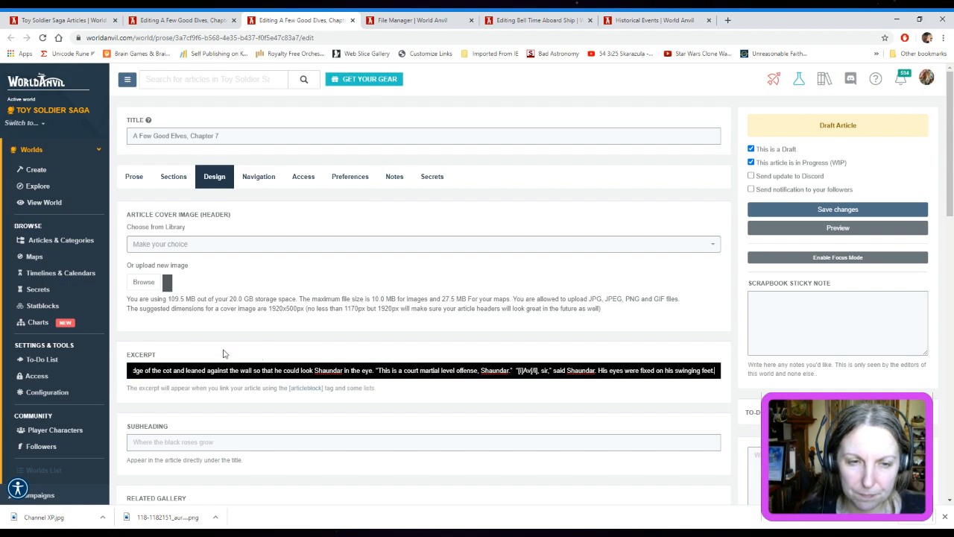
left_click_drag(144, 371, 176, 366)
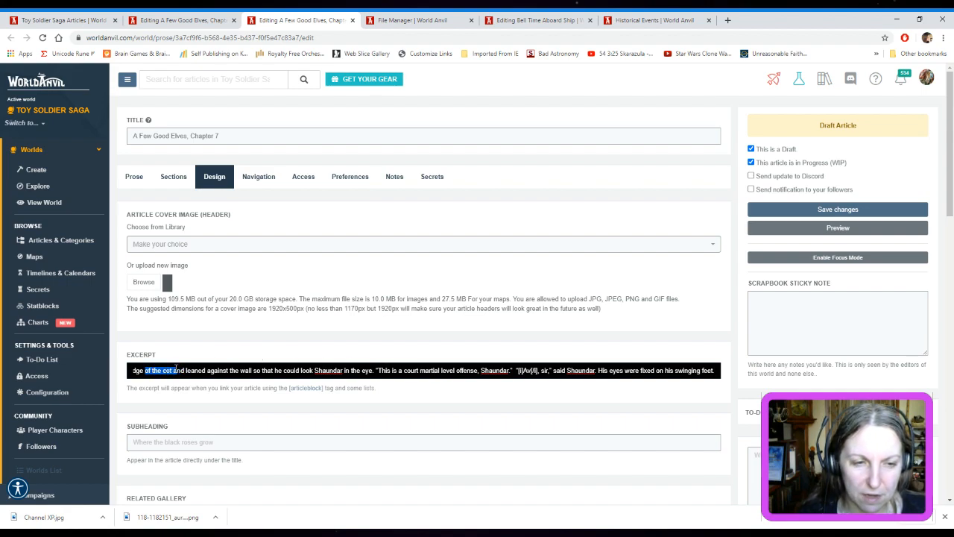
left_click(147, 372)
key("Left")
key("Left")
key("Left")
key("Left")
key("Left")
key("Left")
key("Left")
key("Left")
key("Left")
key("Left")
key("Left")
key("Left")
key("Left")
key("Left")
key("Left")
key("Left")
key("Left")
key("Left")
key("Left")
key("Left")
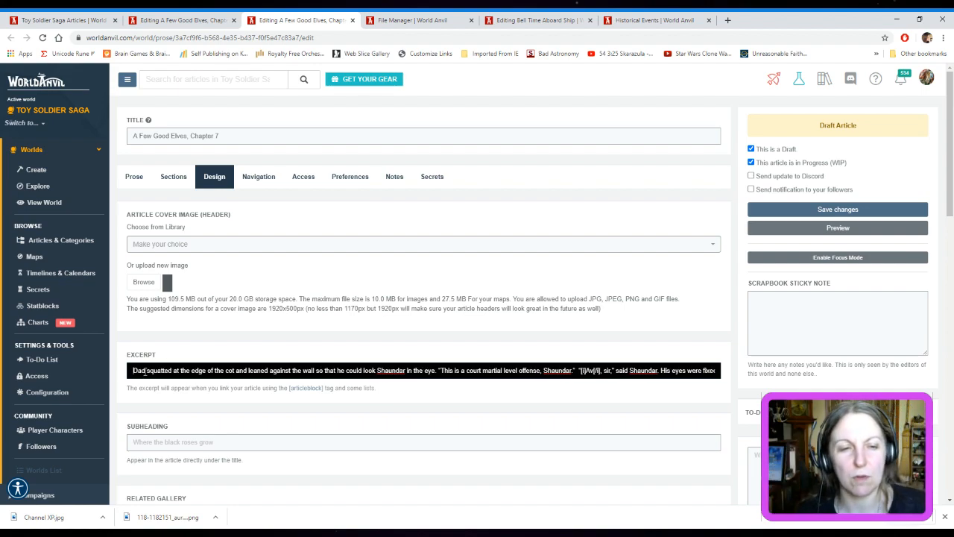
Check the footnotes, full width footer and credits of Chapter 7, then return to its design settings
scroll(624, 319, "down", 2)
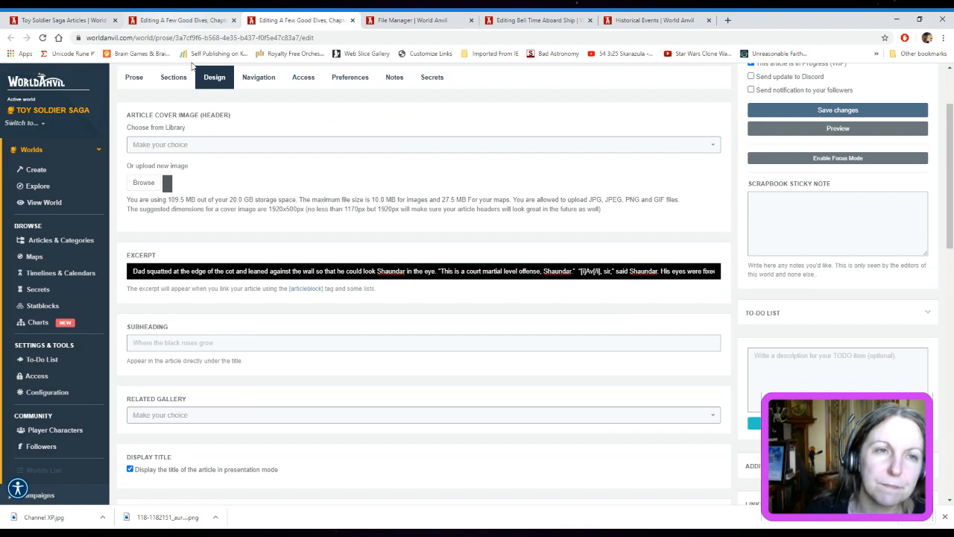
left_click(176, 78)
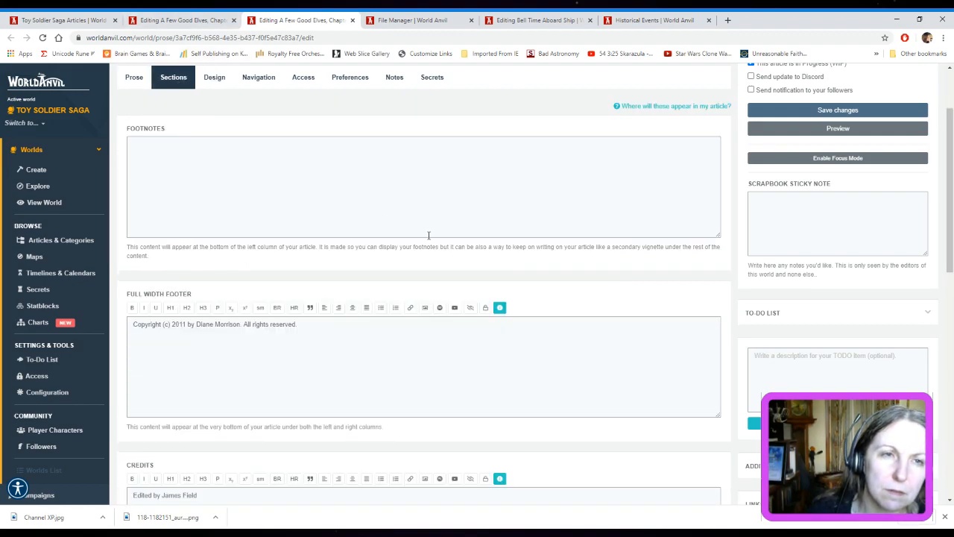
scroll(429, 236, "down", 5)
scroll(428, 239, "up", 6)
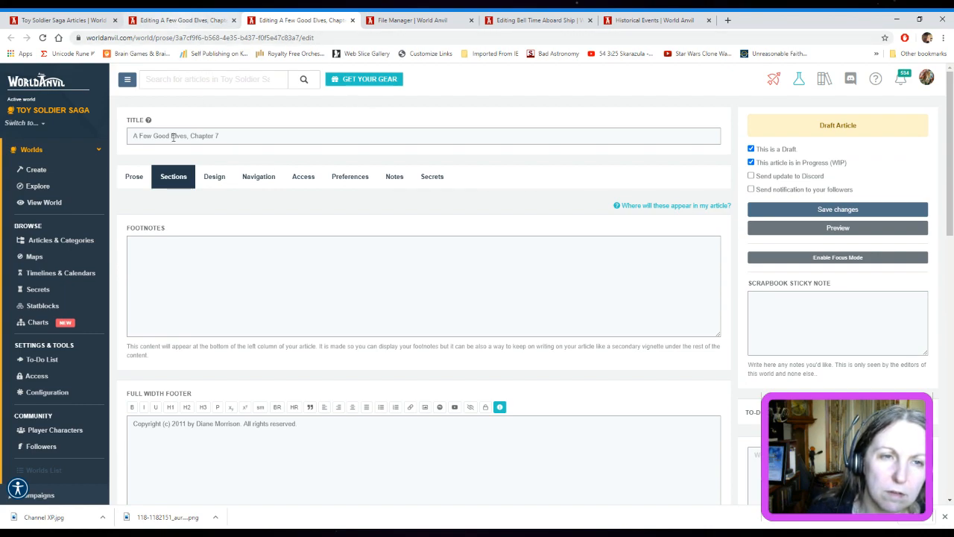
left_click(215, 178)
scroll(344, 221, "down", 2)
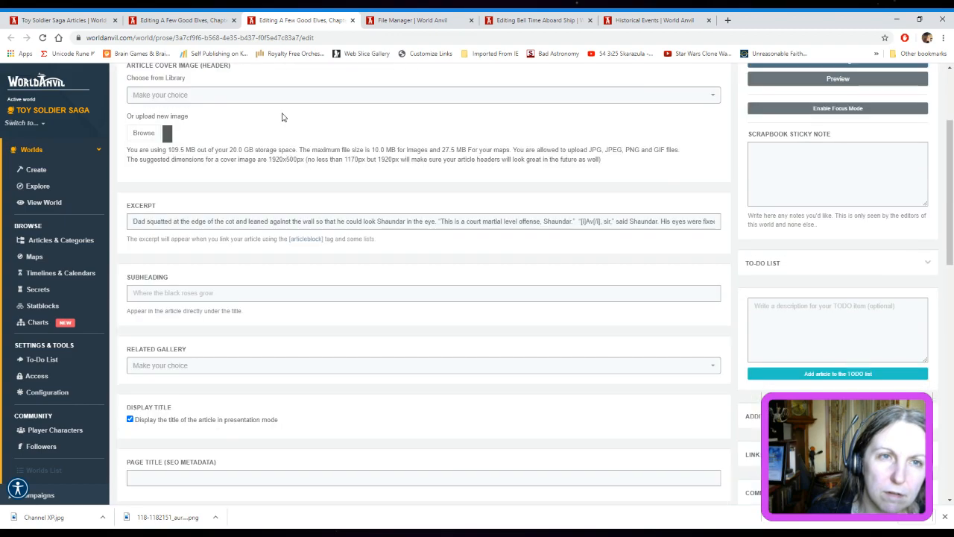
Copy the subheading from Chapter 6's design settings into the empty subheading of the Chapter 7 draft
left_click(211, 18)
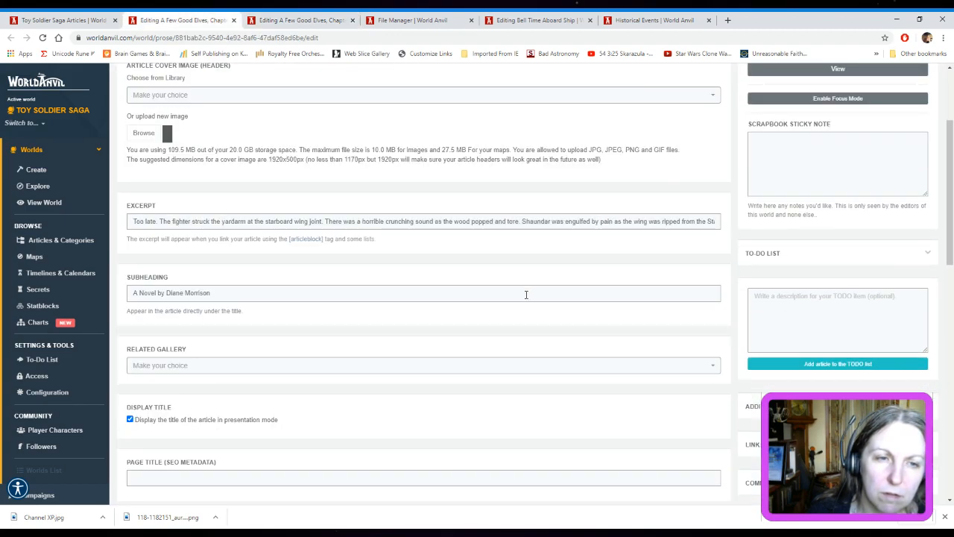
left_click_drag(223, 290, 119, 310)
key("ctrl+c")
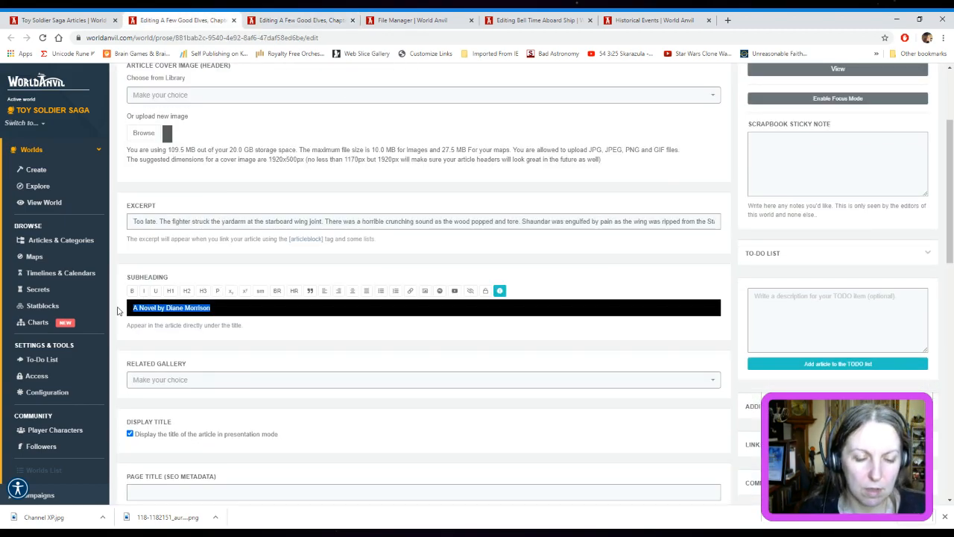
left_click(291, 23)
left_click(198, 298)
key("ctrl+a")
key("ctrl+v")
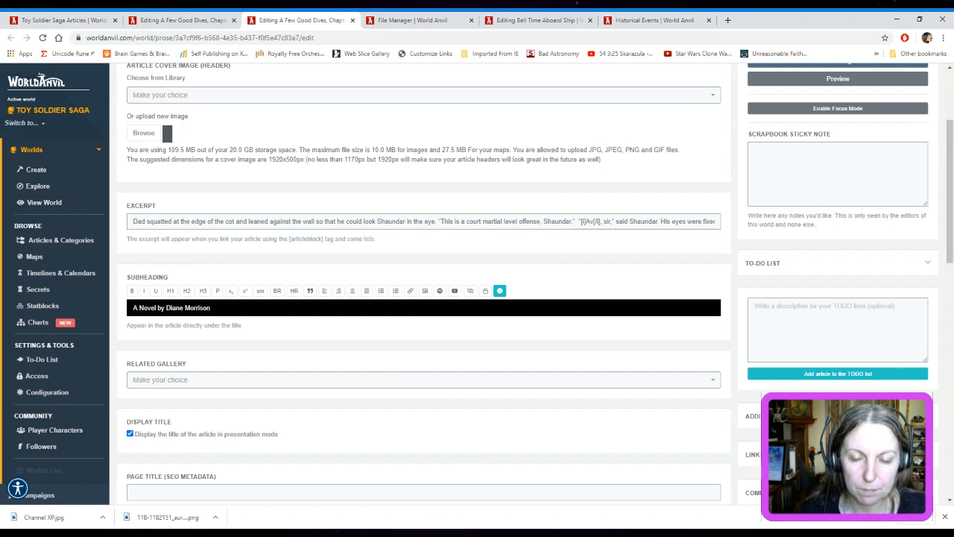
Compare the remaining design settings of Chapter 6, from display title down to article CSS, with those of Chapter 7
key("alt+Tab")
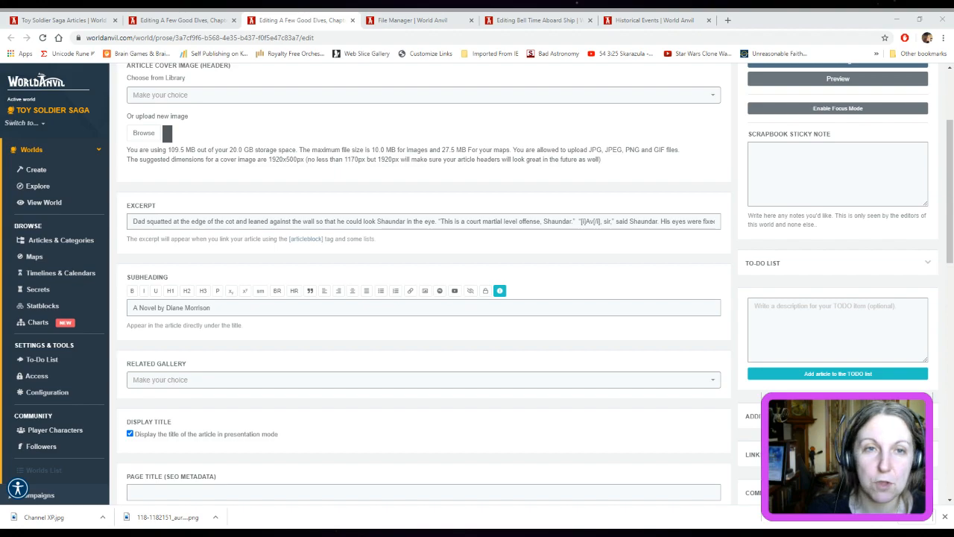
key("ctrl+l")
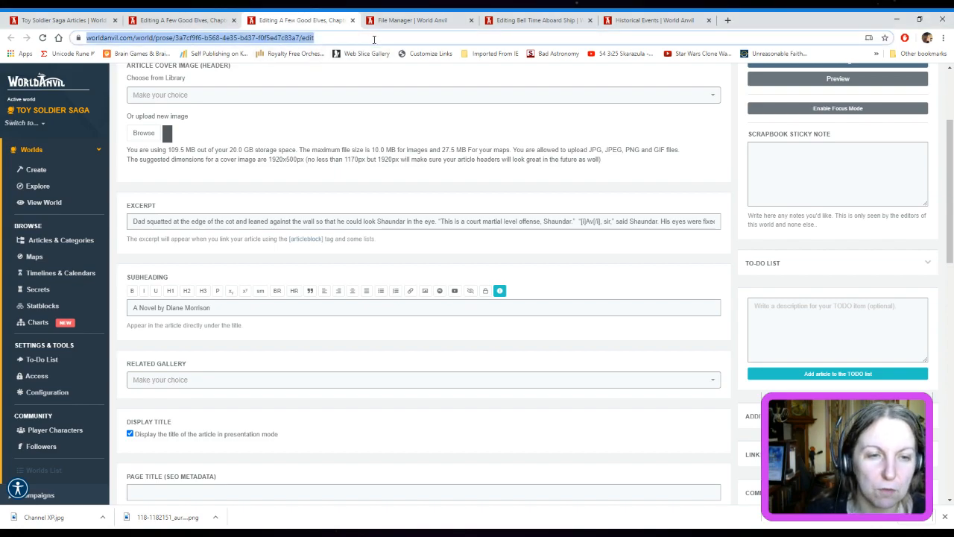
left_click(206, 20)
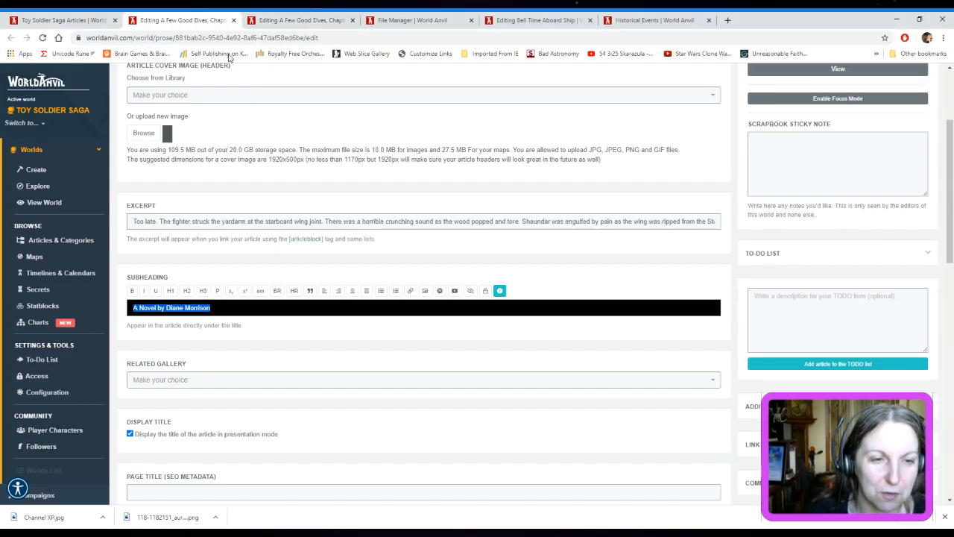
scroll(447, 298, "down", 4)
scroll(457, 303, "down", 1)
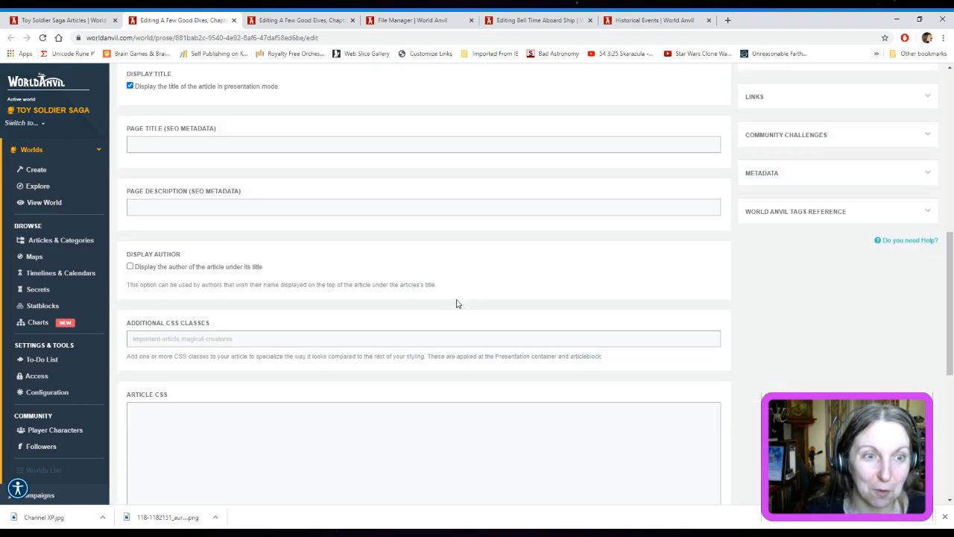
scroll(457, 303, "down", 2)
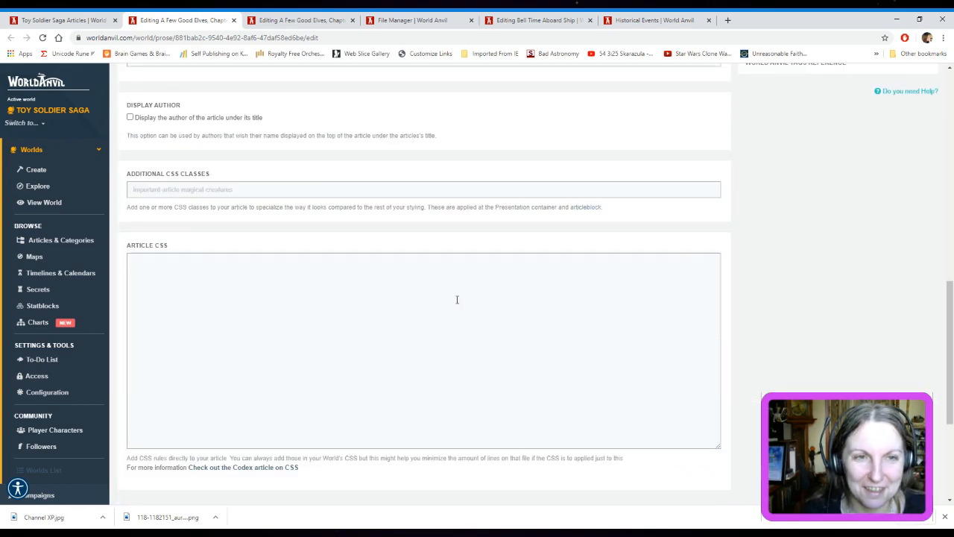
scroll(457, 299, "up", 7)
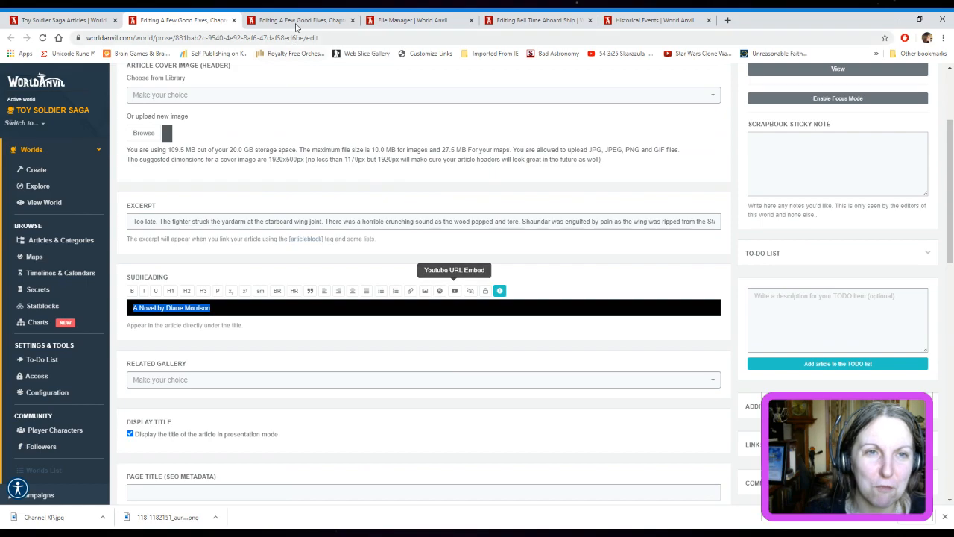
left_click(296, 28)
scroll(405, 303, "down", 7)
scroll(431, 375, "down", 2)
scroll(431, 375, "up", 10)
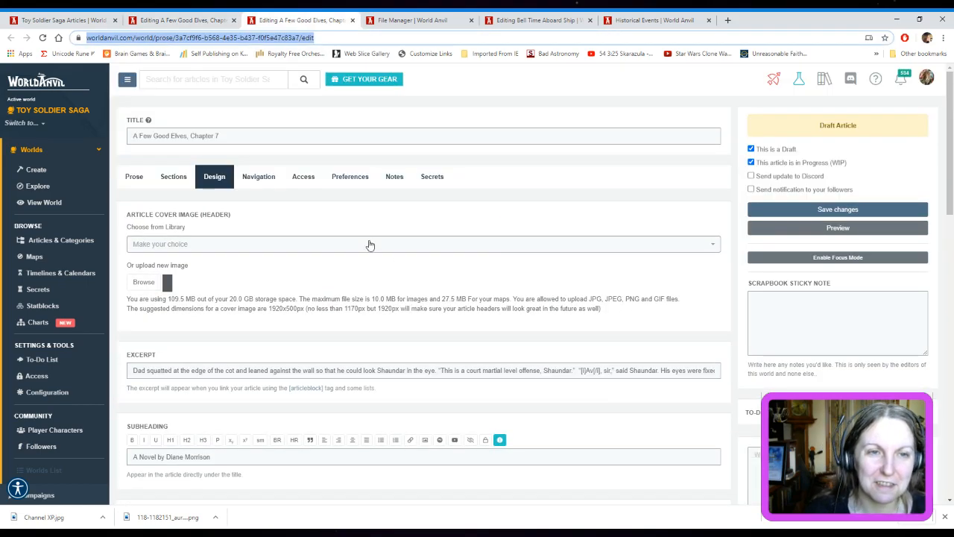
Following the pattern of Chapter 6's navigation settings, set Chapter 7's article URL slug to a-few-good-elves-chapter-7
left_click(191, 24)
scroll(325, 203, "up", 2)
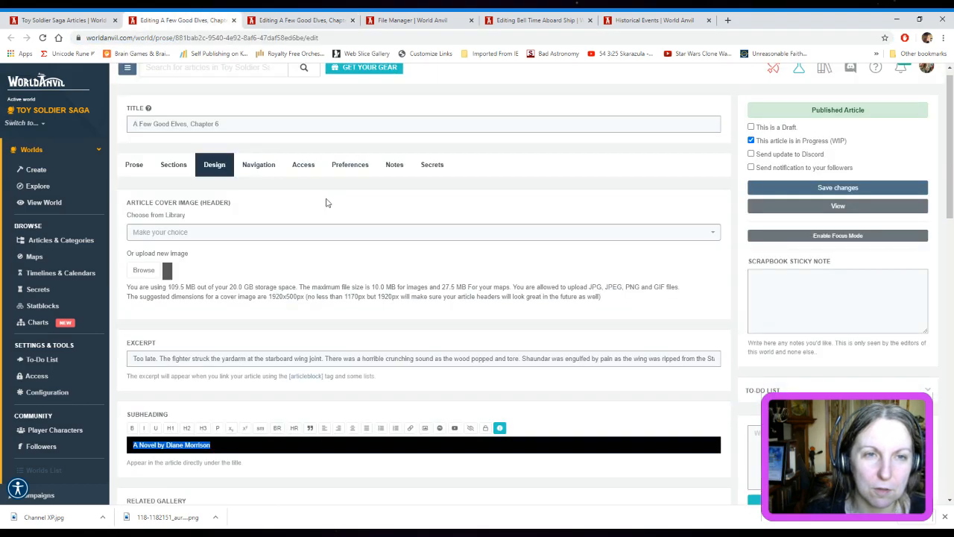
scroll(325, 203, "up", 1)
left_click(279, 182)
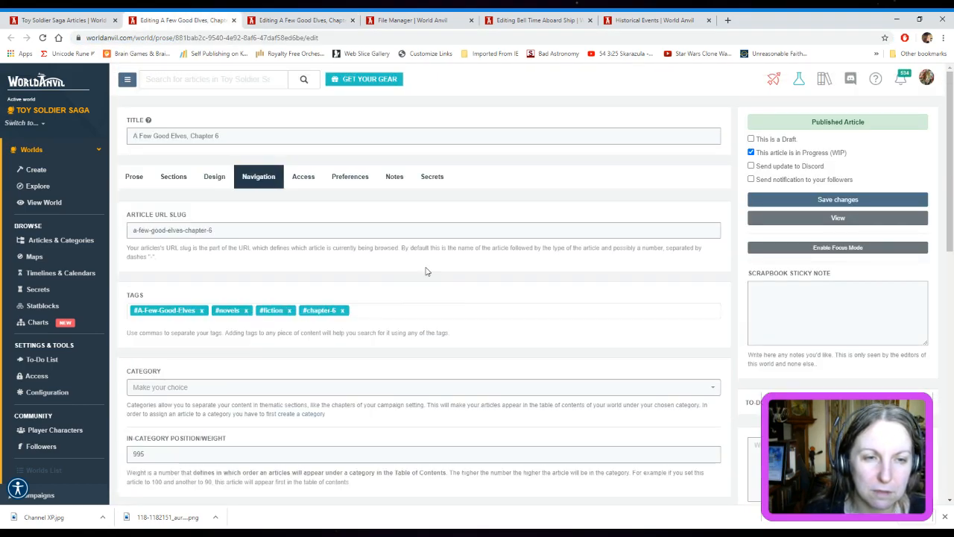
left_click(262, 20)
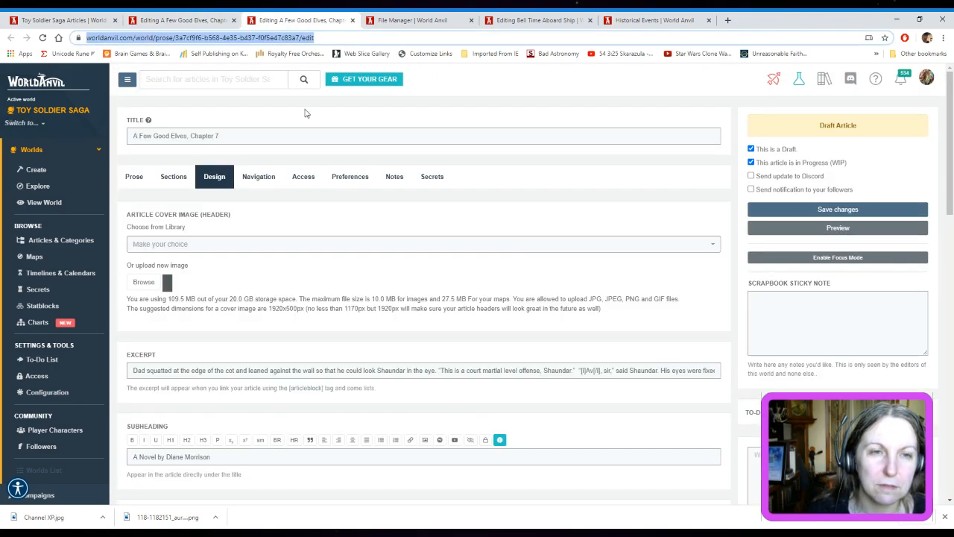
left_click(260, 182)
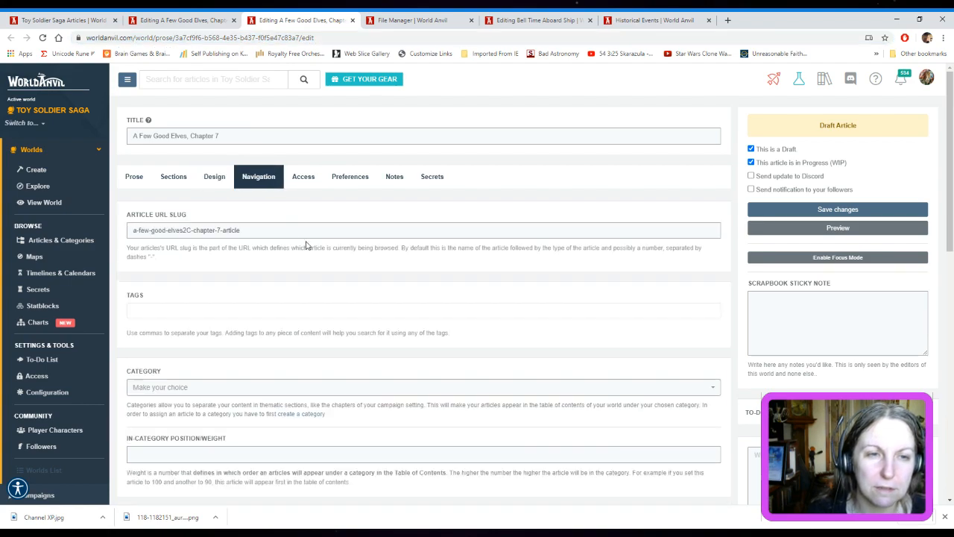
left_click(190, 229)
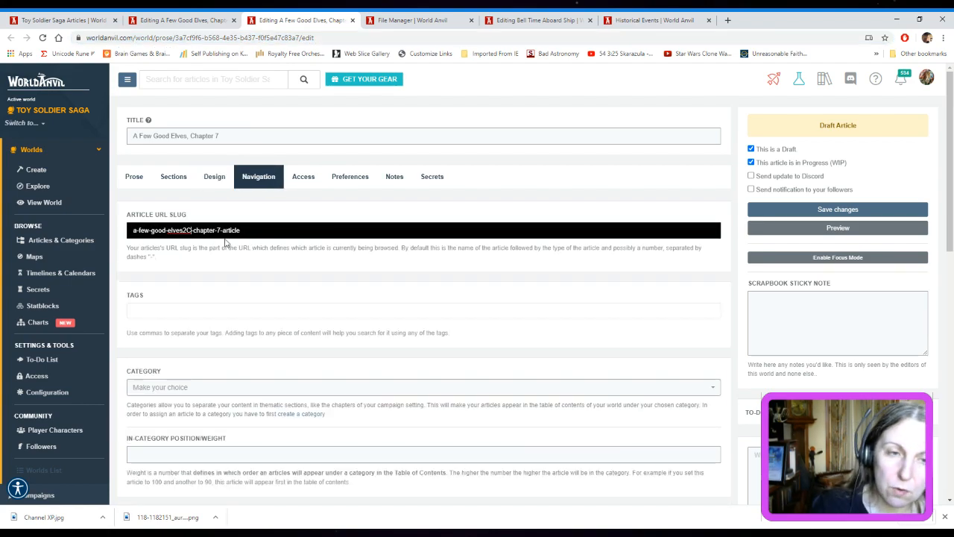
key("BackSpace")
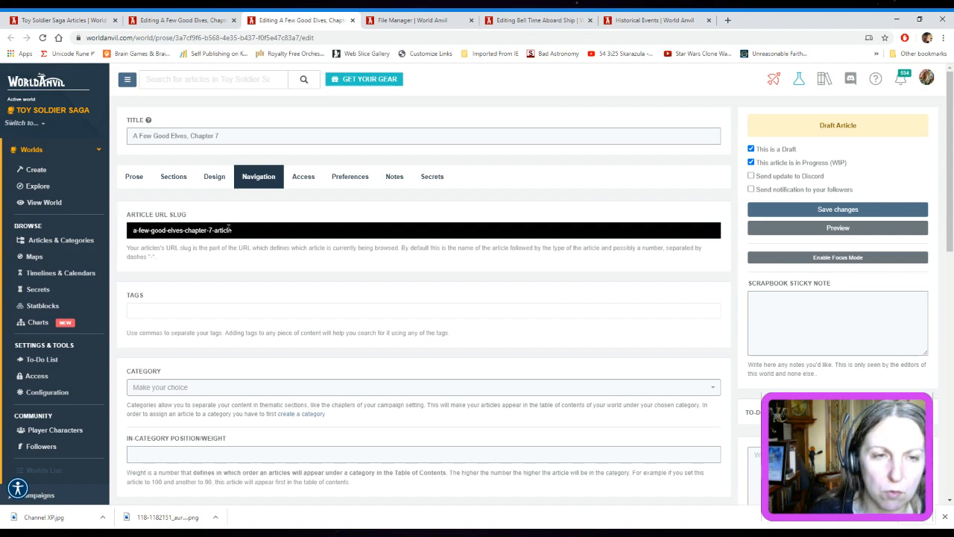
left_click(213, 20)
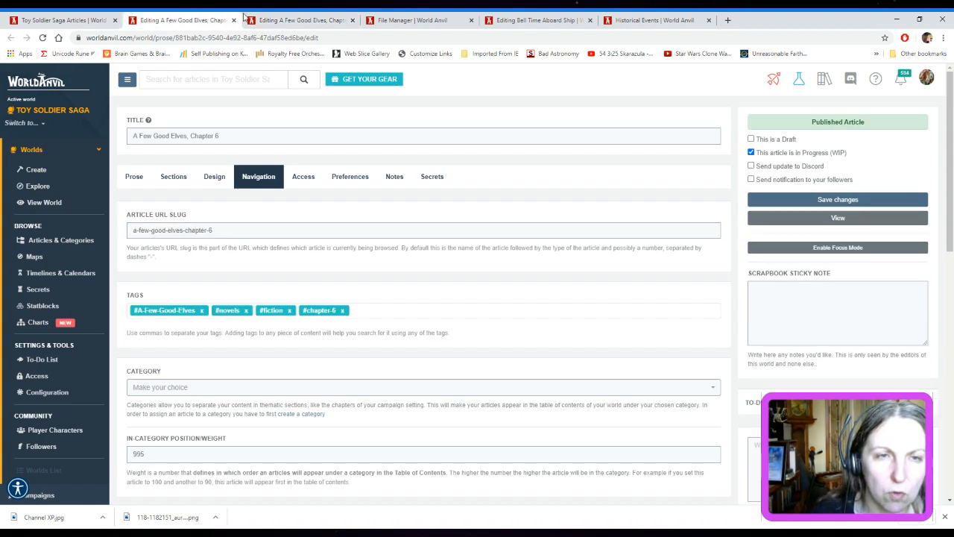
left_click(272, 16)
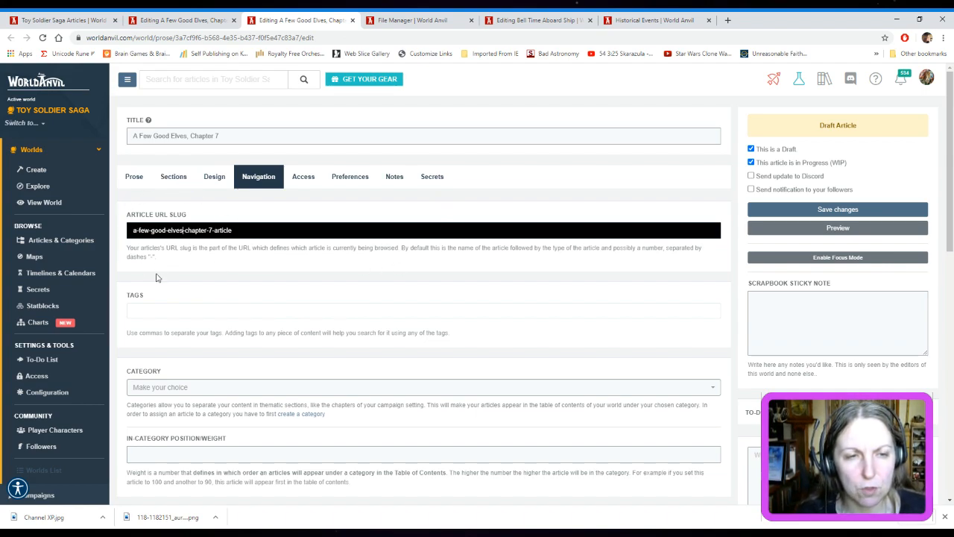
left_click(273, 232)
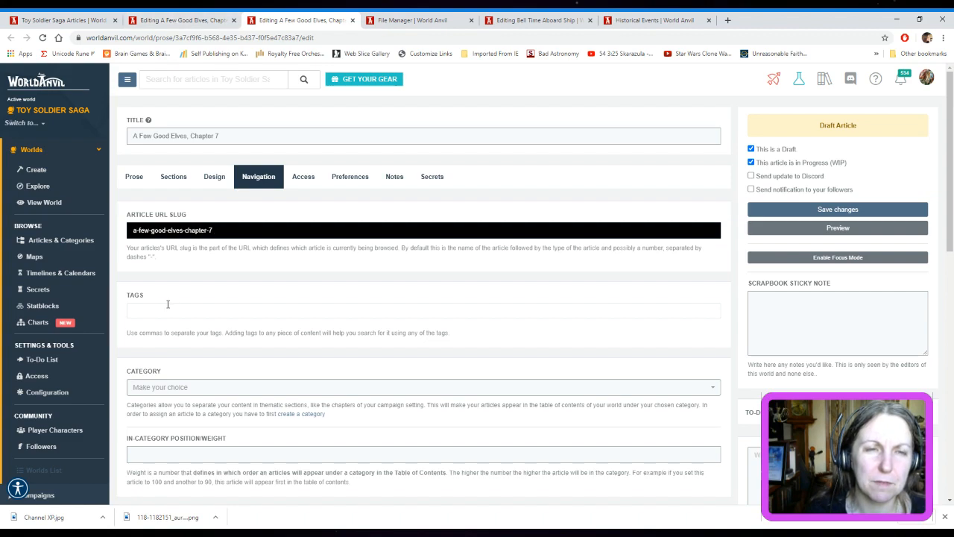
Check Chapter 6's tags and add the tag "#A Few Good Elves" to Chapter 7
left_click(201, 18)
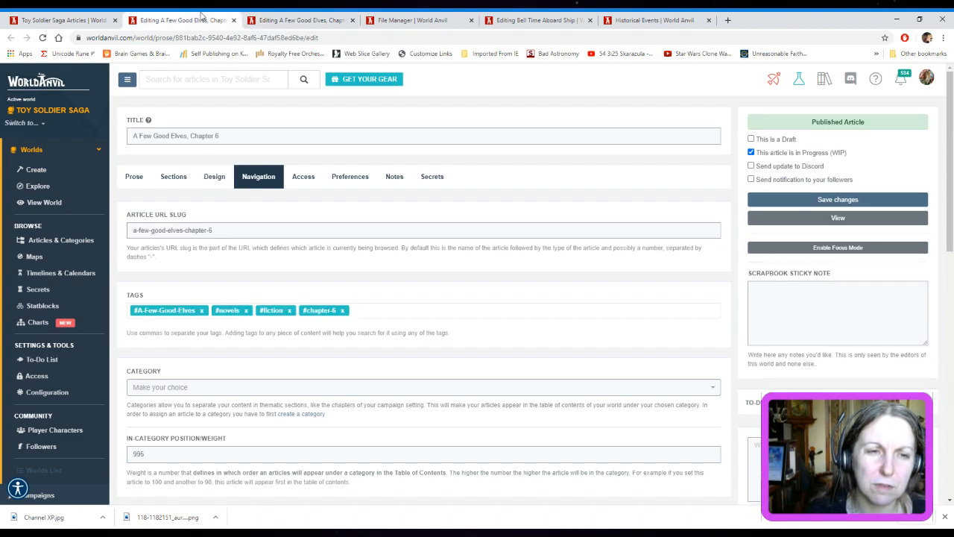
left_click(313, 19)
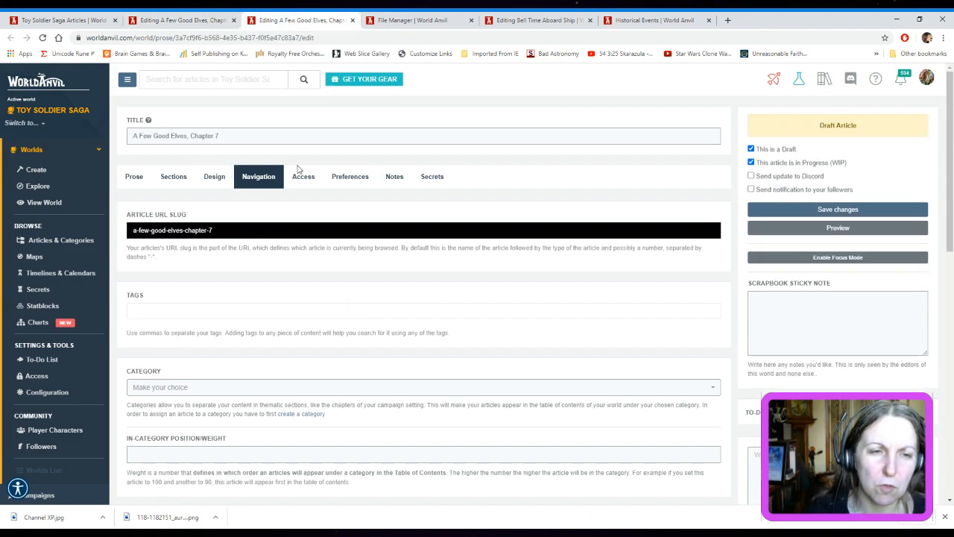
left_click(190, 311)
type("A Few Good Elves")
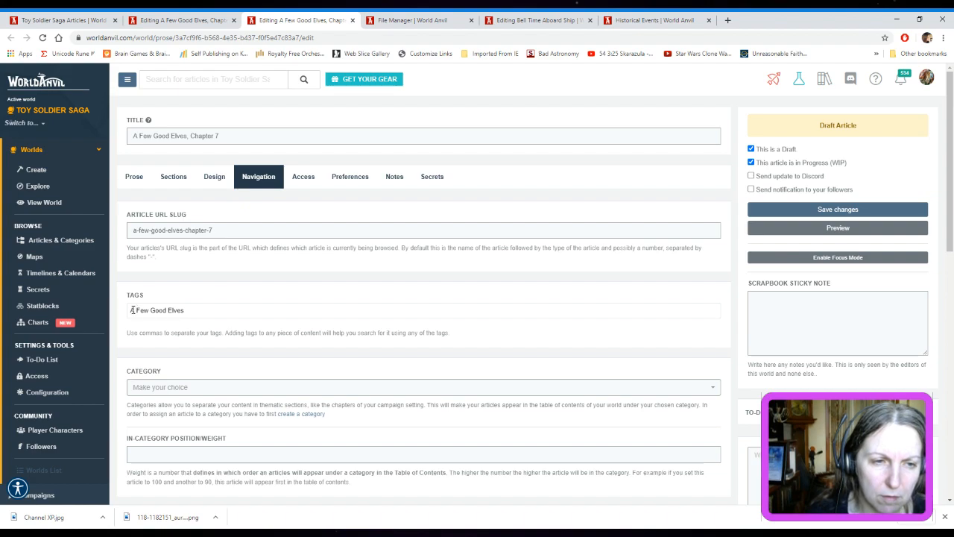
left_click(131, 310)
type("#")
key("Return")
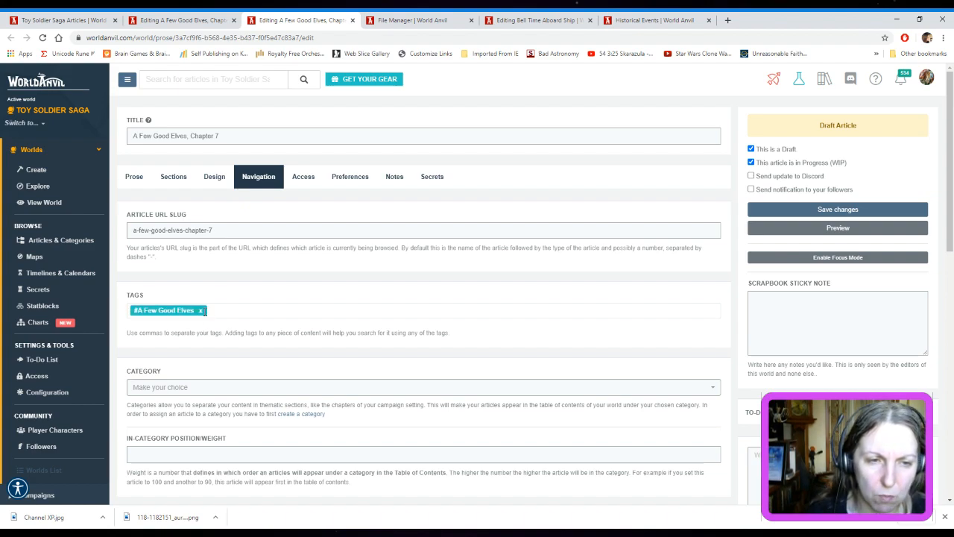
Add the tags "#novels", "#fiction" and "#chapter 7" to Chapter 7, modelled on Chapter 6's tags
left_click(196, 16)
left_click(307, 19)
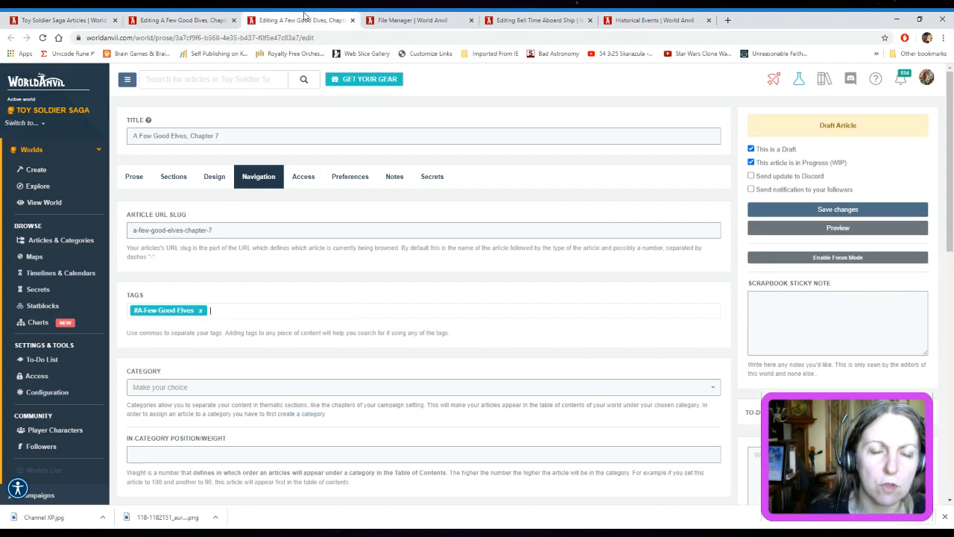
type("#novels,#fiction,#chapter 7,")
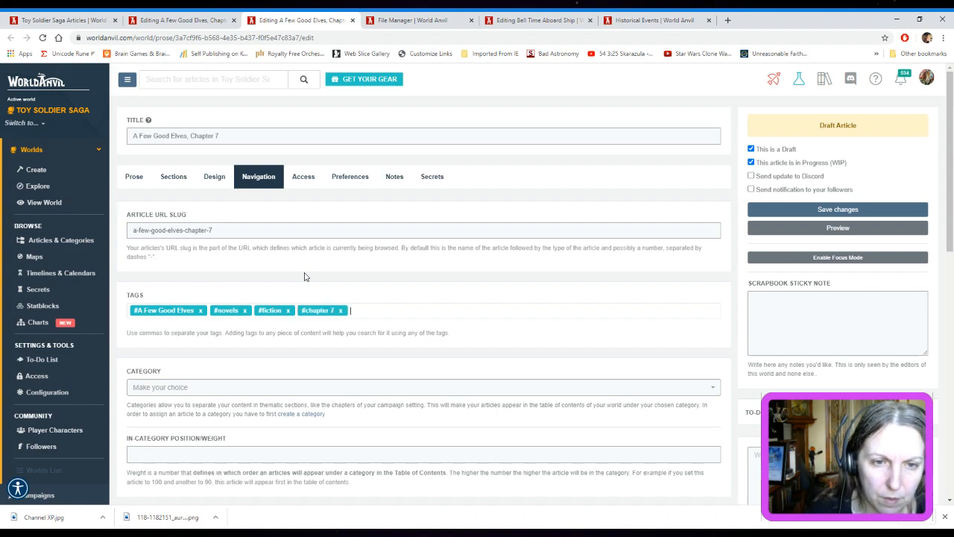
Check Chapter 6's in-category position and set Chapter 7's in-category position/weight to 994
left_click(205, 14)
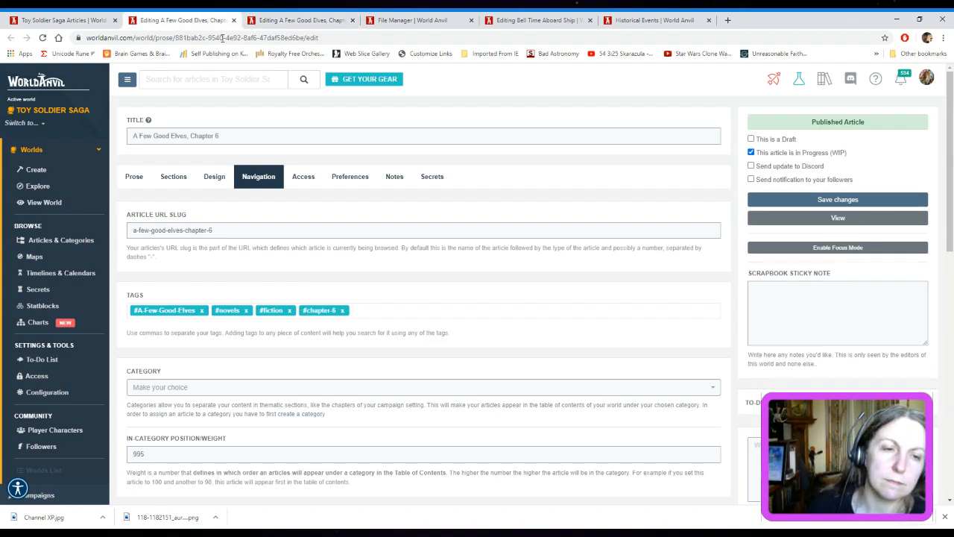
scroll(449, 301, "down", 2)
left_click(328, 15)
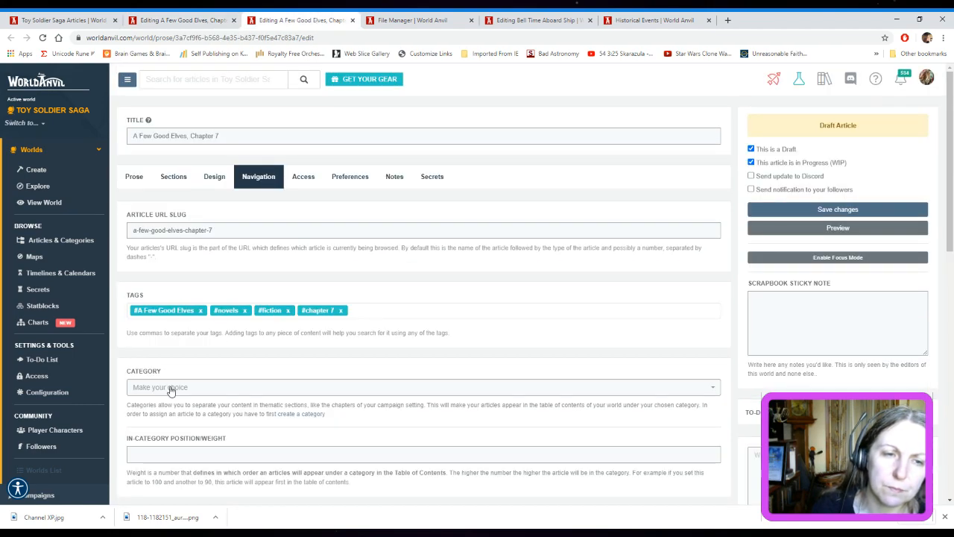
left_click(166, 454)
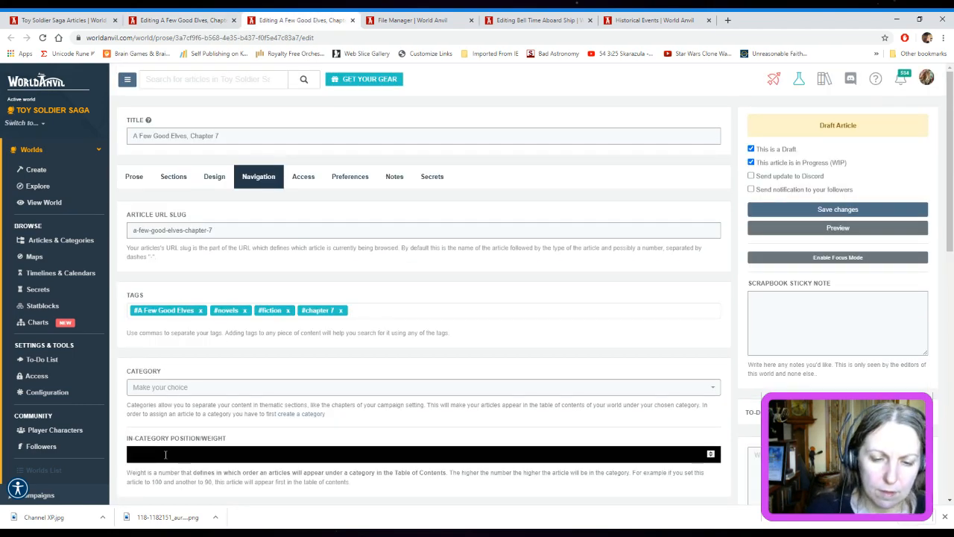
type("994")
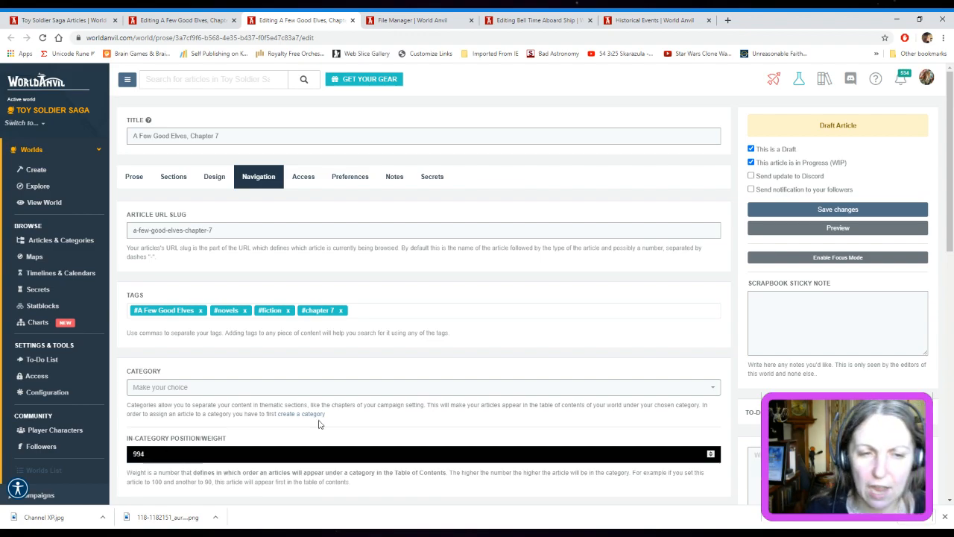
Look over Chapter 7's category choices, then compare its table of contents options and parent article with those of Chapter 6
left_click(711, 389)
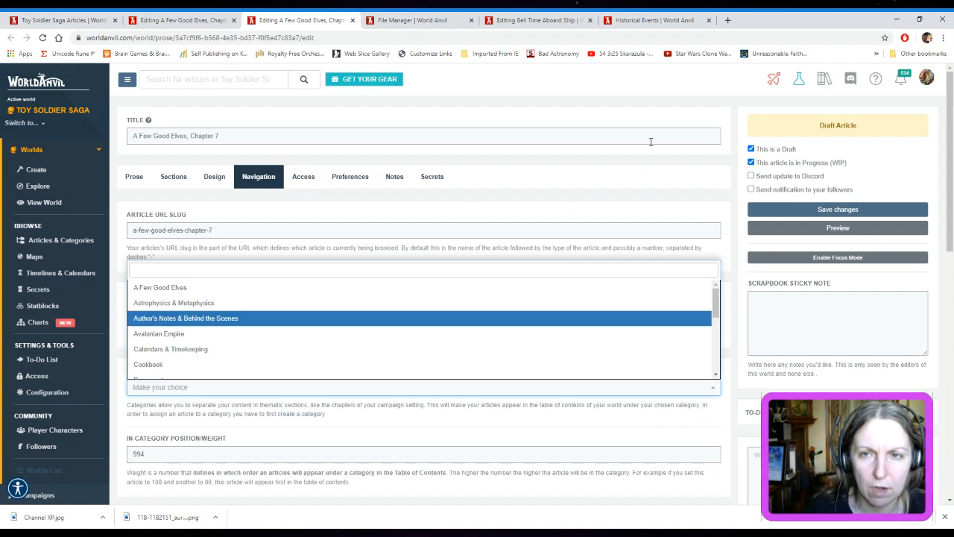
left_click(668, 106)
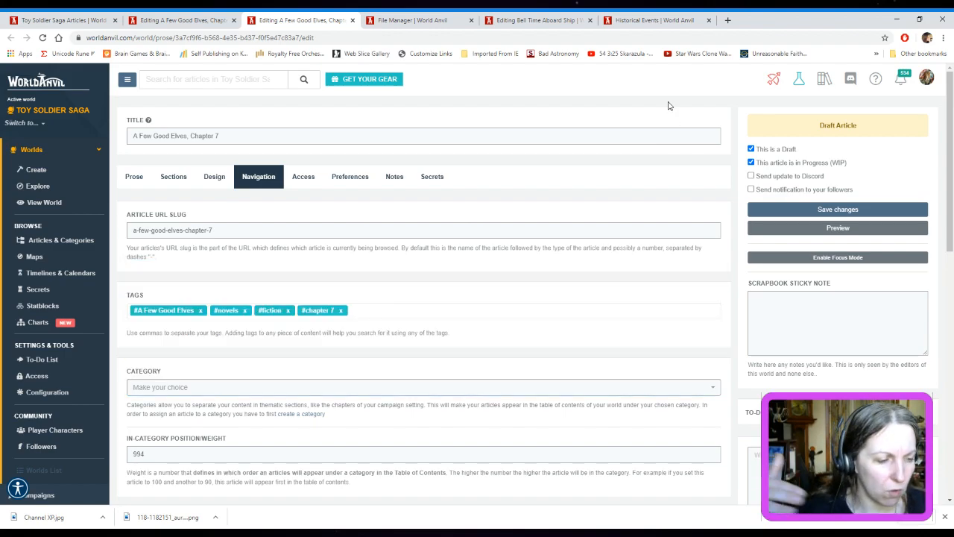
scroll(458, 212, "down", 2)
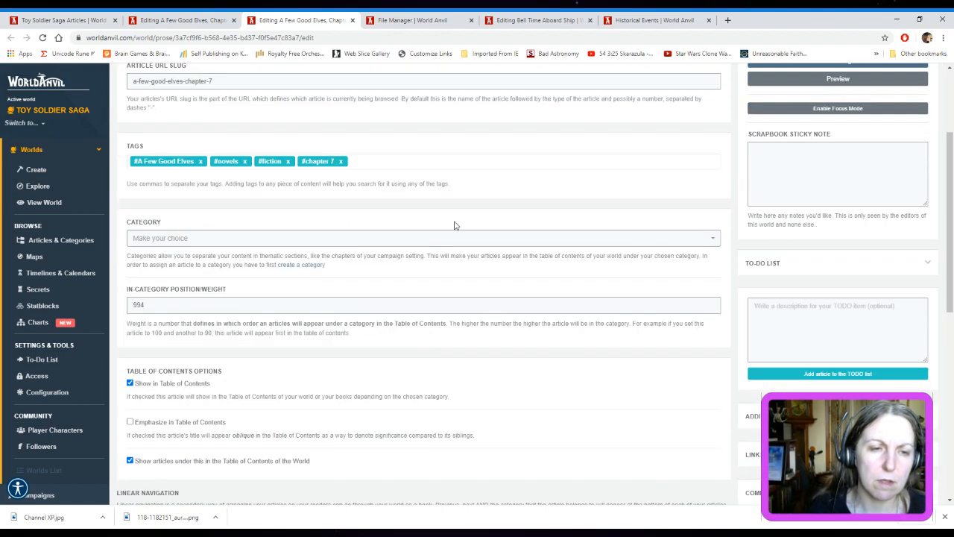
key("ctrl+shift+Tab")
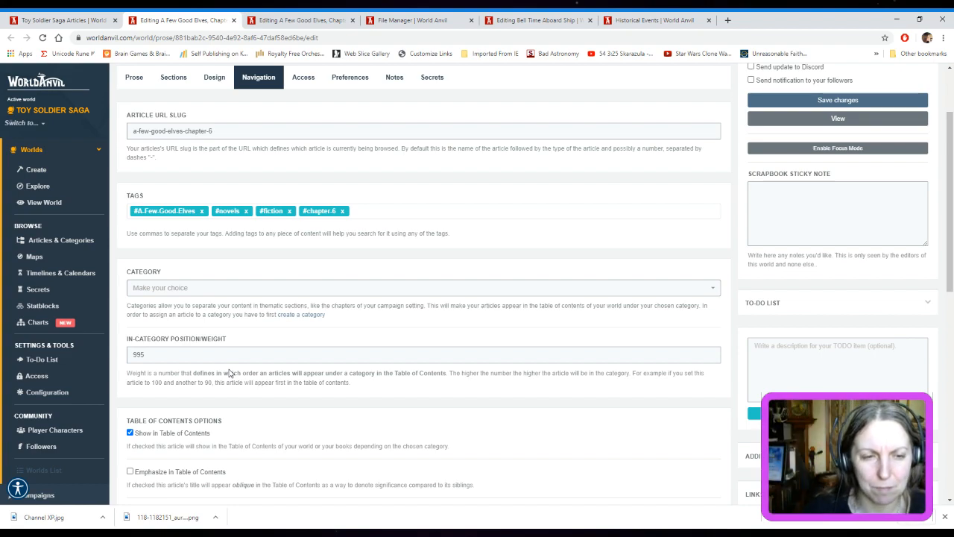
left_click(296, 23)
scroll(373, 294, "down", 2)
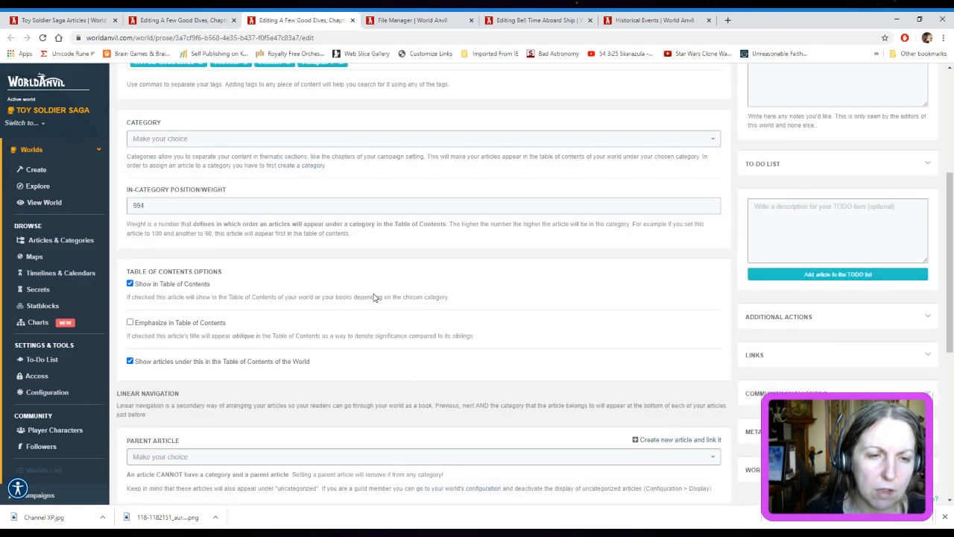
left_click(179, 20)
scroll(418, 294, "down", 2)
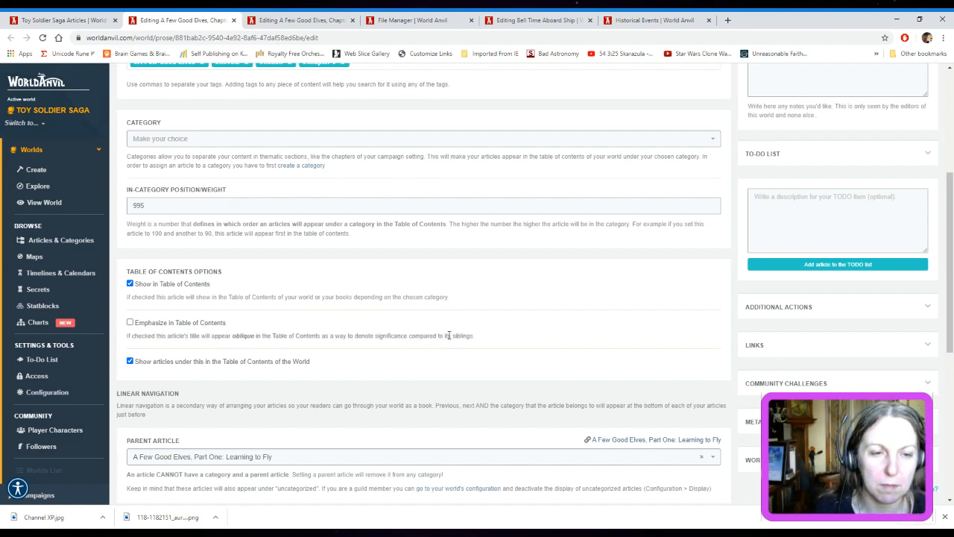
Set Chapter 6's next article to "A Few Good Elves, Chapter 7" in its linear navigation
scroll(450, 337, "down", 2)
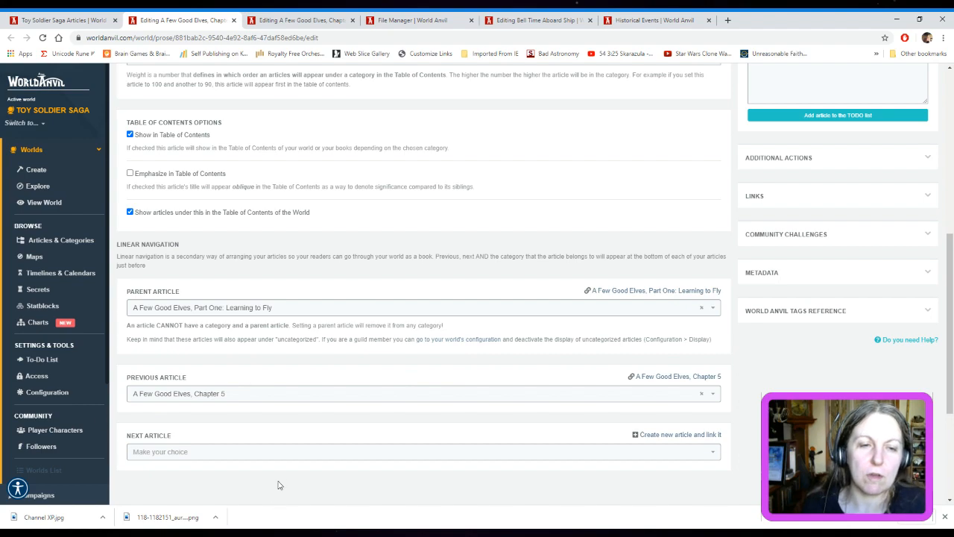
left_click(712, 457)
scroll(287, 407, "down", 2)
scroll(287, 407, "up", 3)
left_click(262, 366)
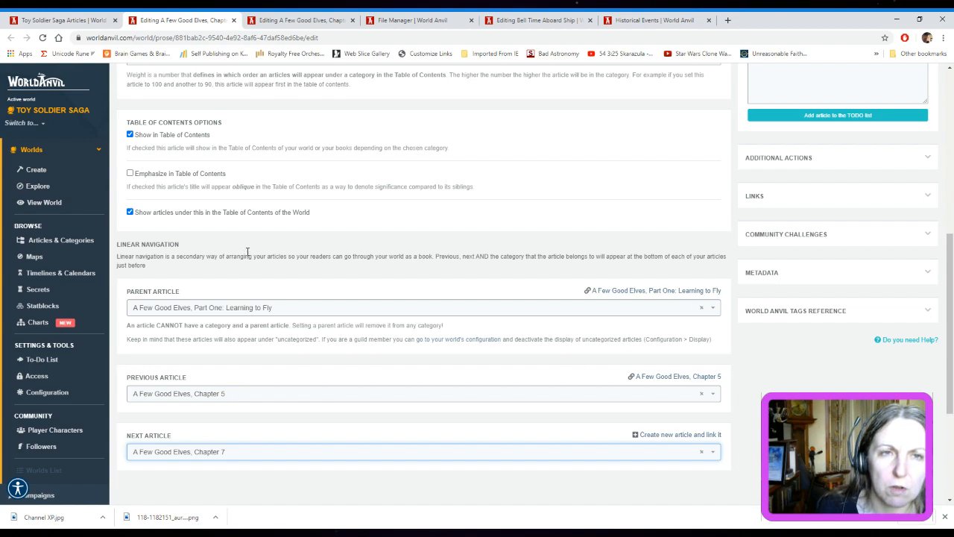
left_click(289, 20)
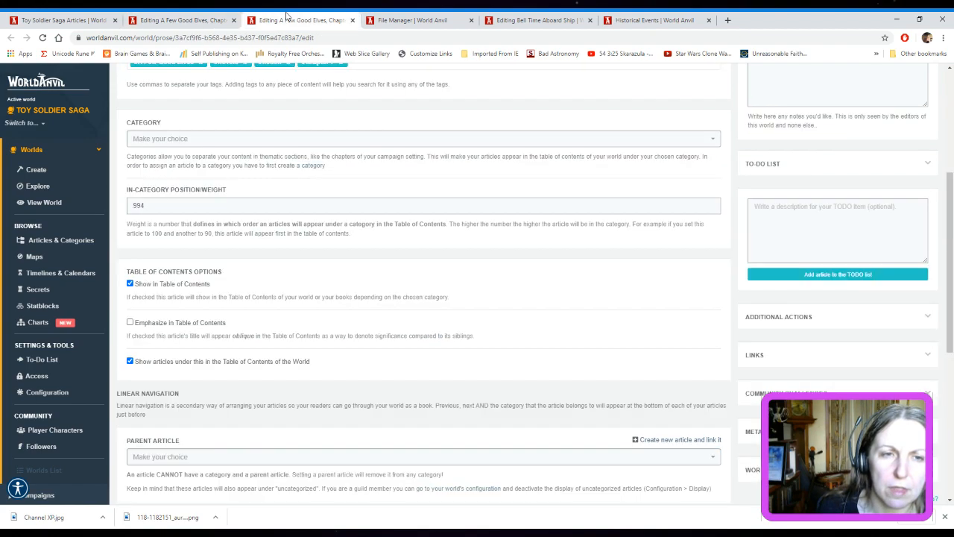
left_click(203, 20)
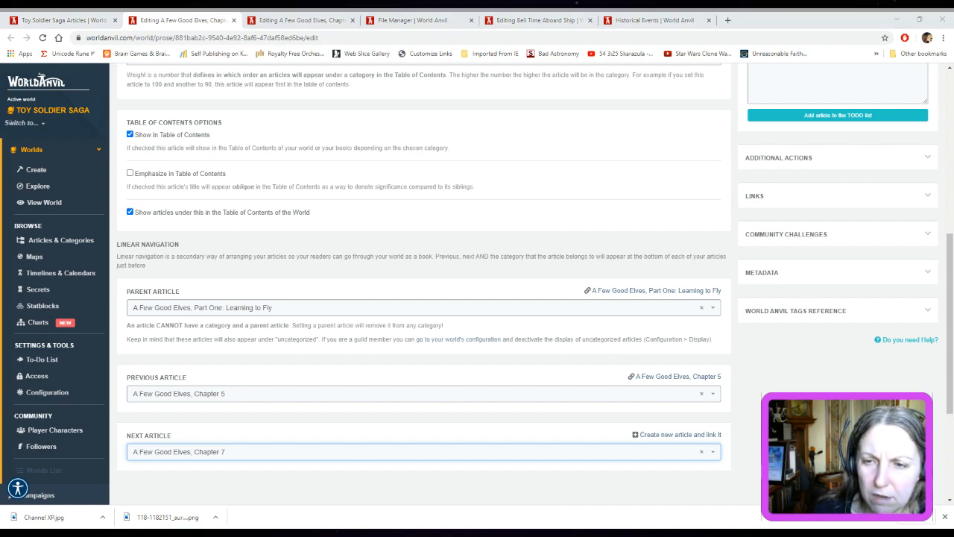
left_click(348, 38)
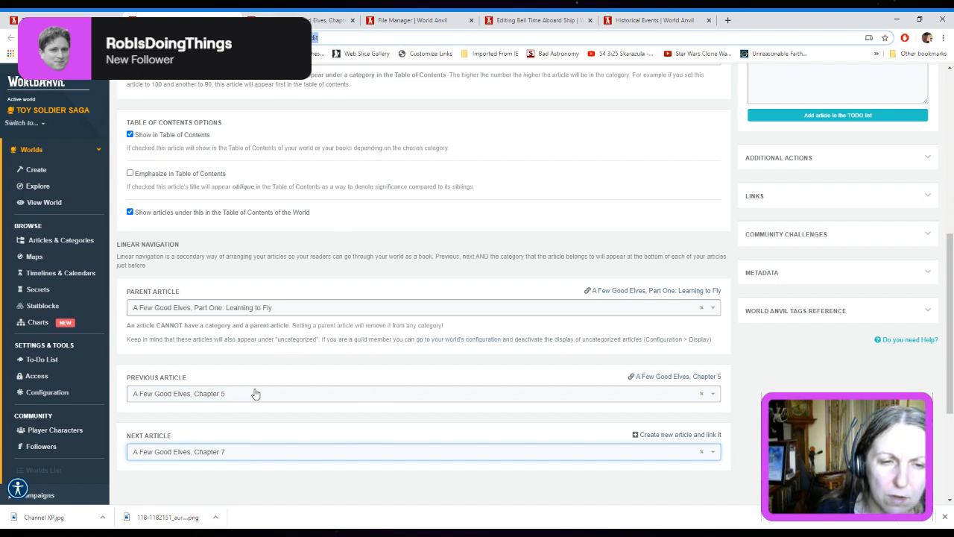
left_click(187, 534)
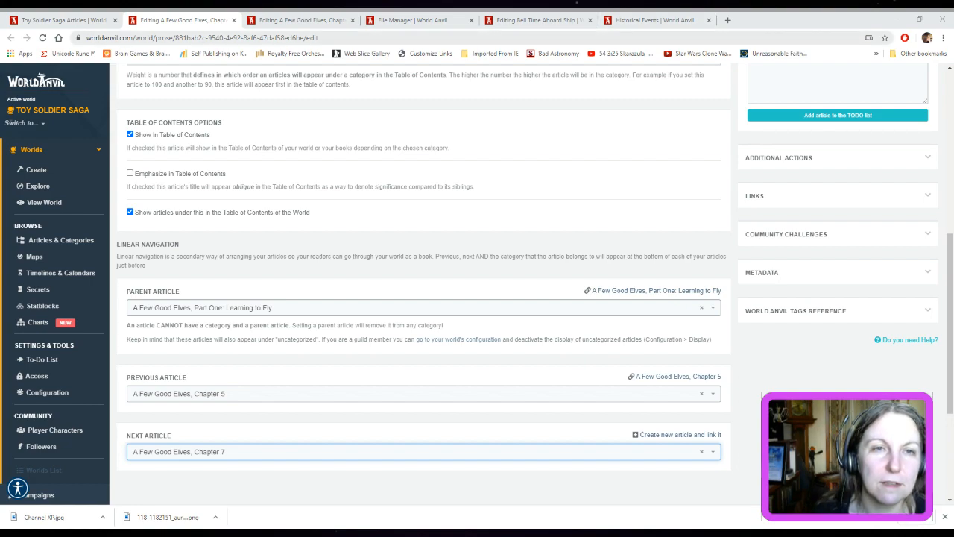
left_click(617, 33)
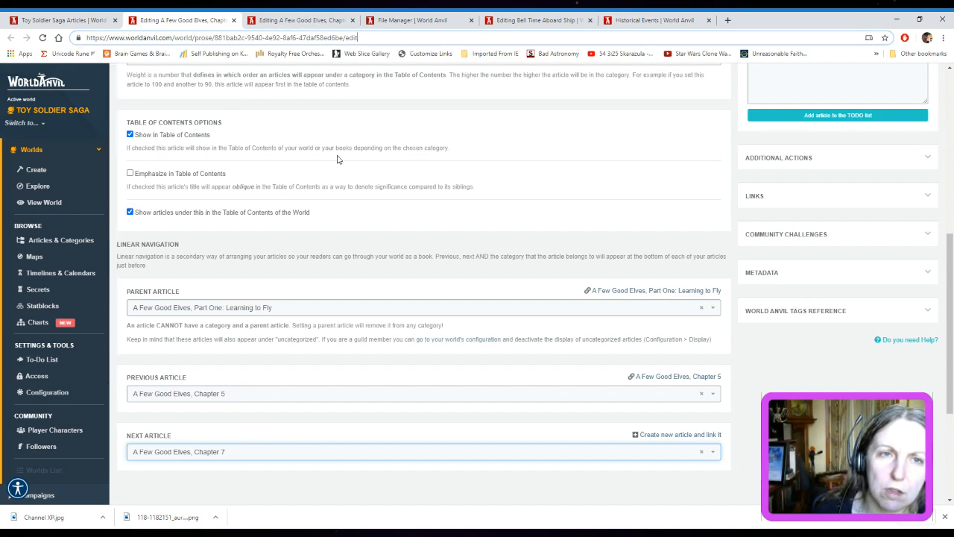
scroll(691, 279, "up", 4)
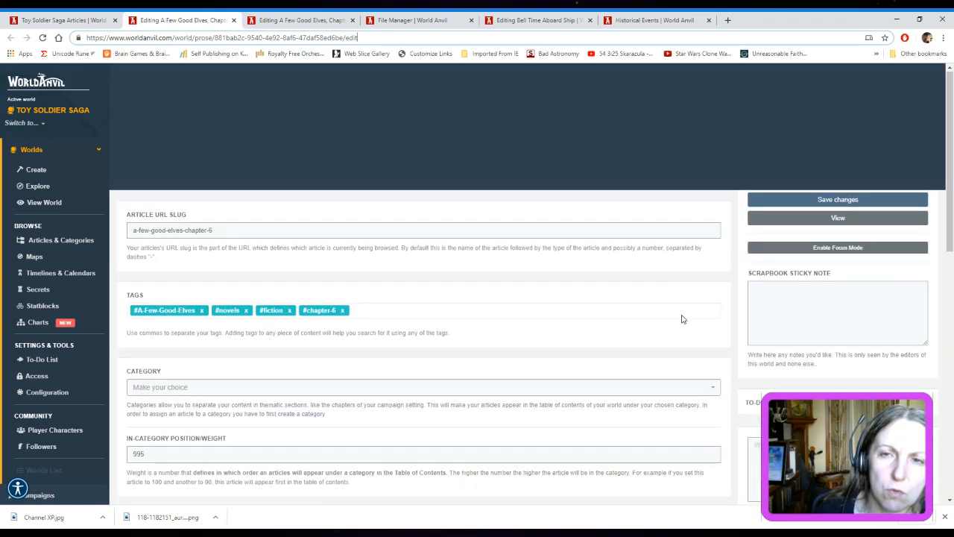
scroll(681, 315, "down", 2)
scroll(682, 315, "up", 3)
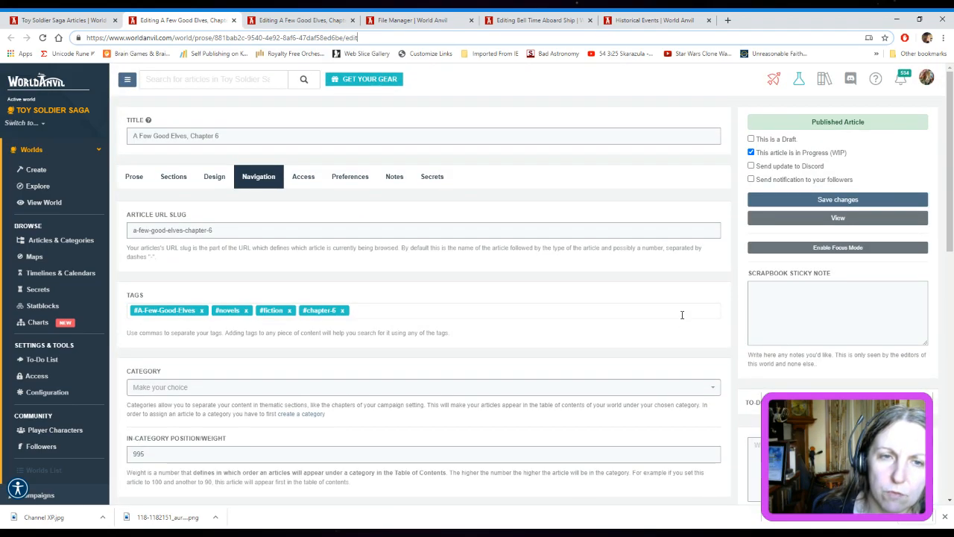
Set Chapter 7's parent article to "A Few Good Elves, Part One: Learning to Fly"
left_click(292, 15)
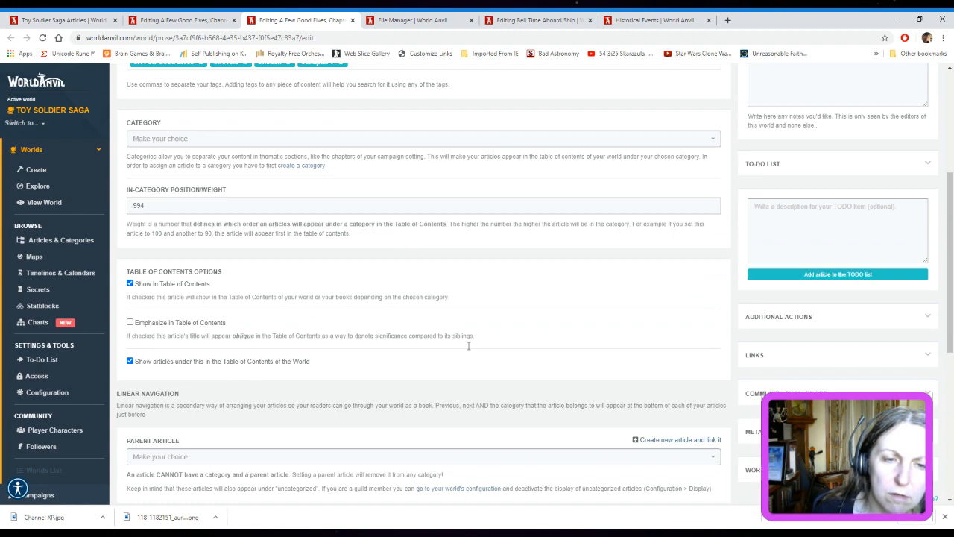
scroll(477, 358, "down", 3)
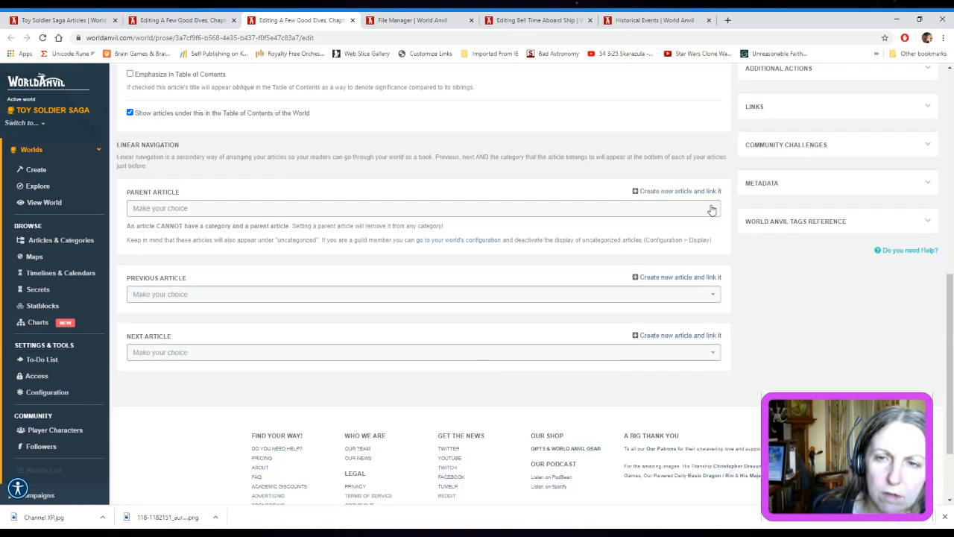
left_click(712, 210)
scroll(387, 270, "down", 1)
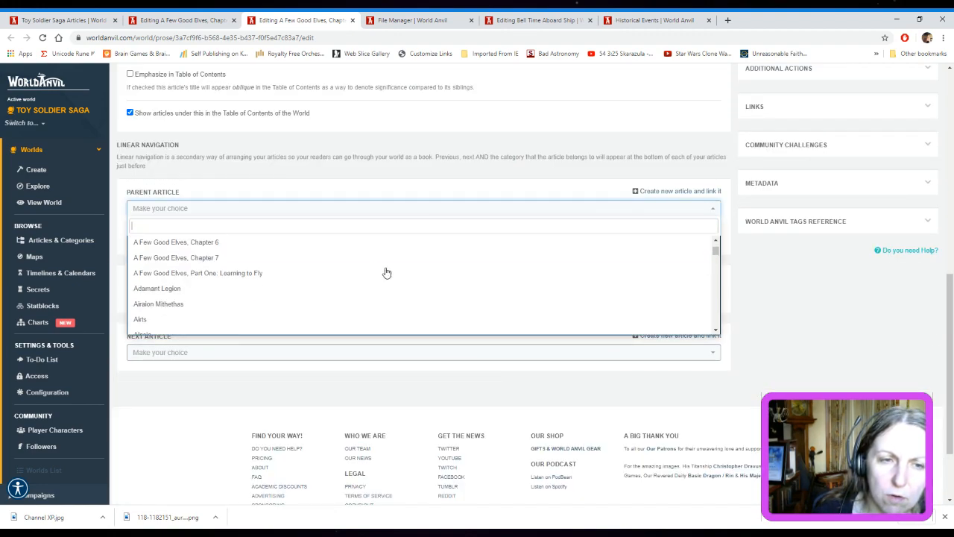
left_click(324, 274)
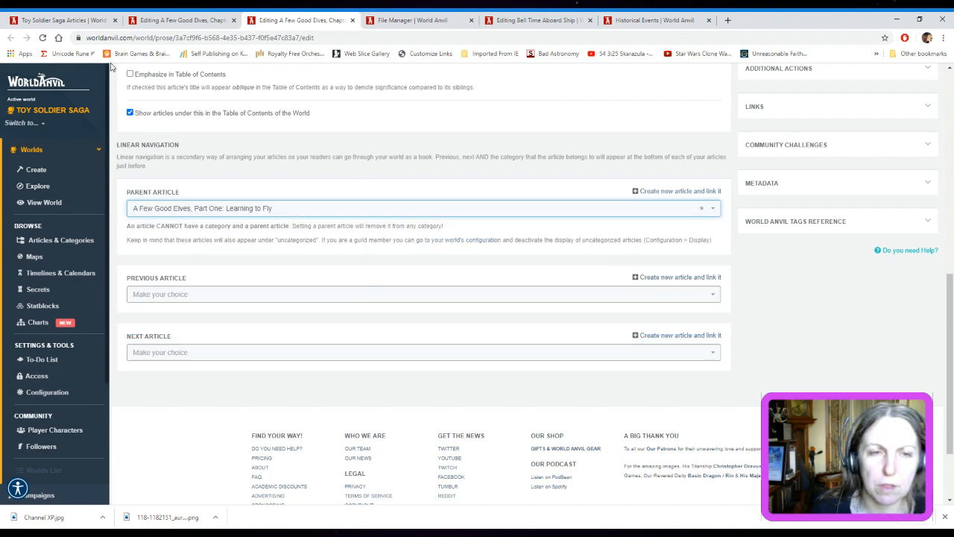
Set Chapter 7's previous article to "A Few Good Elves, Chapter 6"
left_click(713, 297)
scroll(295, 404, "down", 1)
scroll(296, 405, "down", 1)
left_click(255, 380)
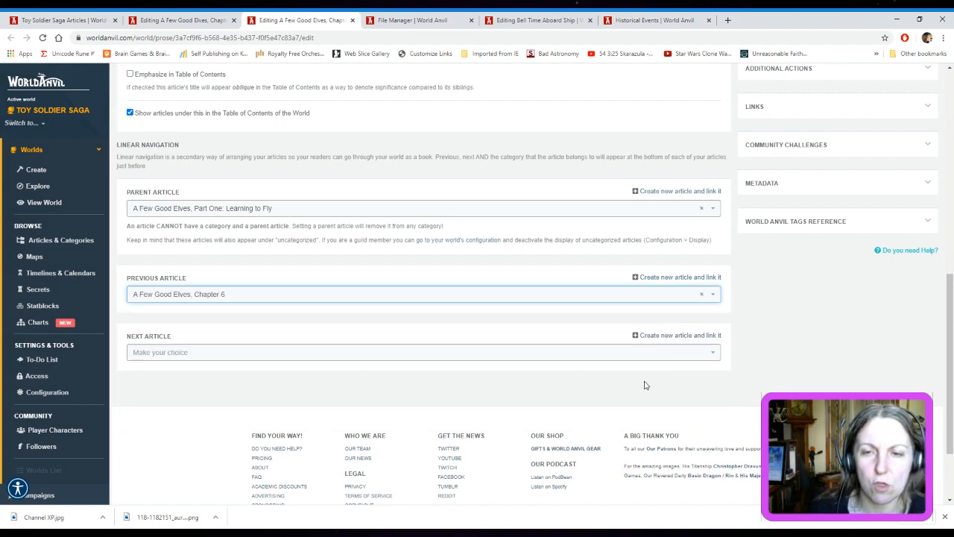
Check Chapter 6's access settings and set Chapter 7's access to Private
scroll(810, 361, "up", 1)
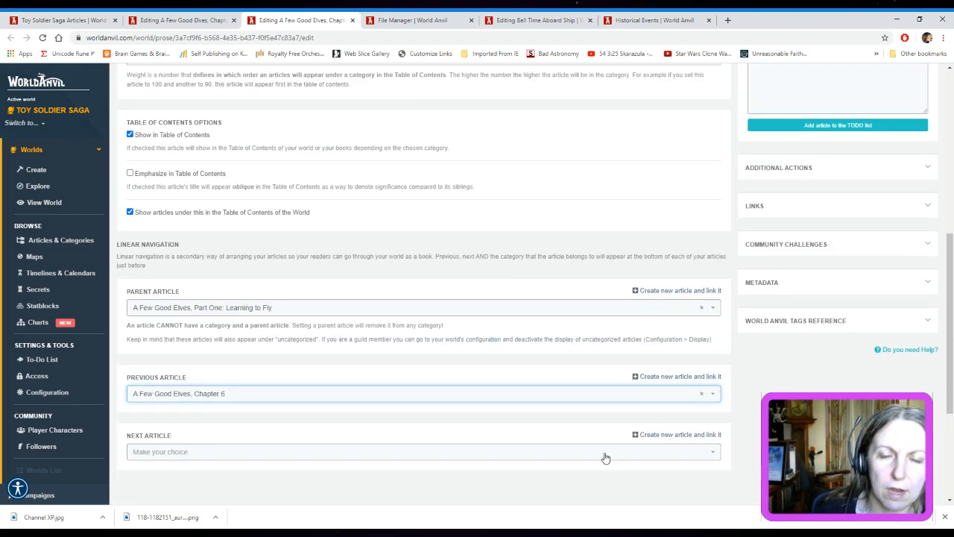
scroll(611, 190, "up", 4)
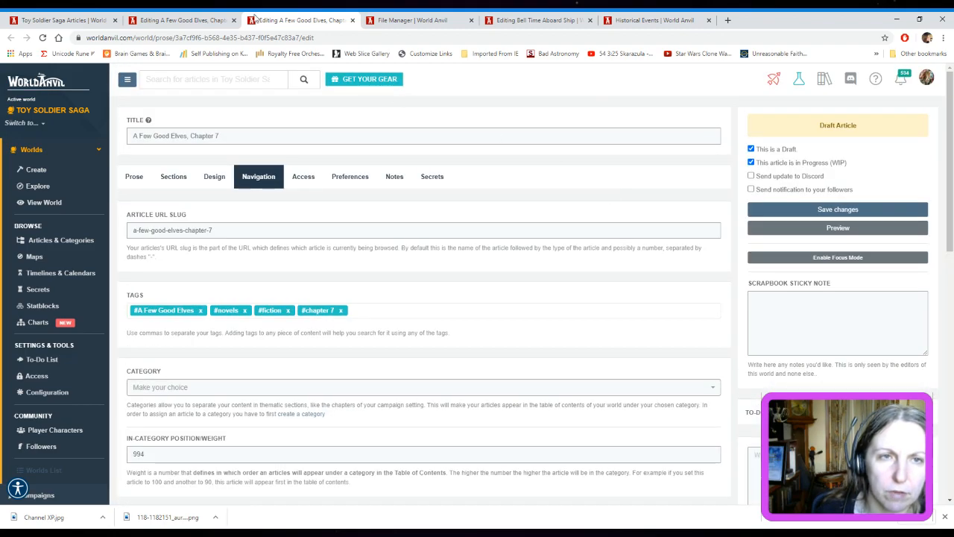
left_click(221, 21)
left_click(296, 20)
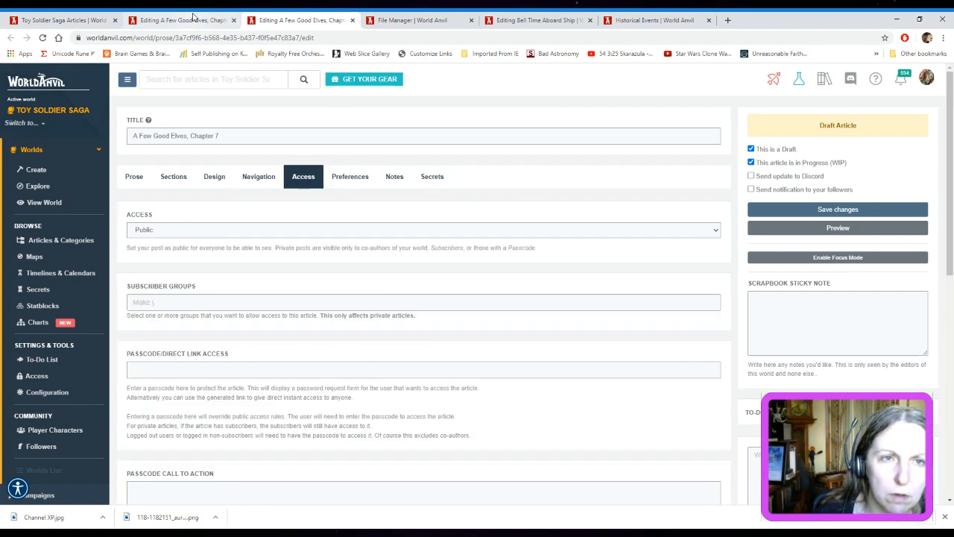
left_click(193, 17)
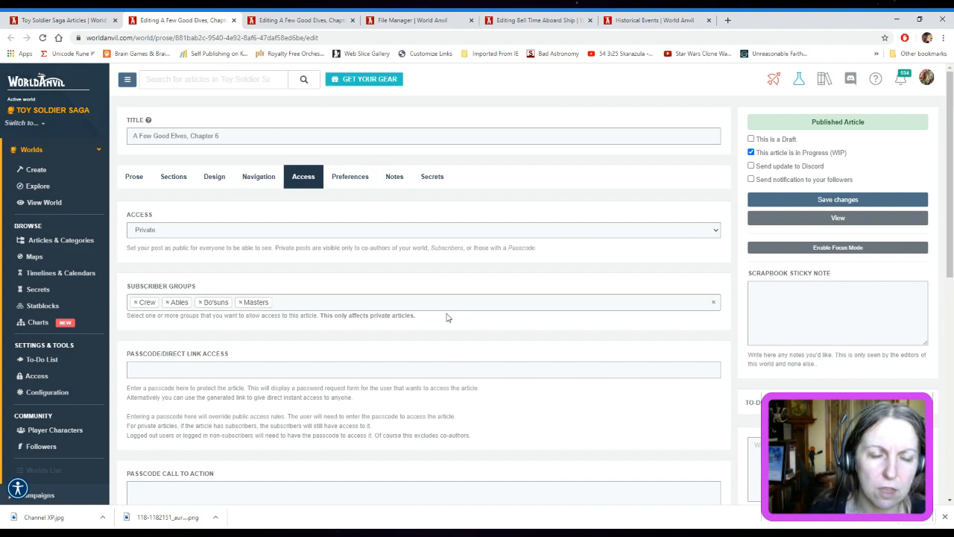
left_click(283, 21)
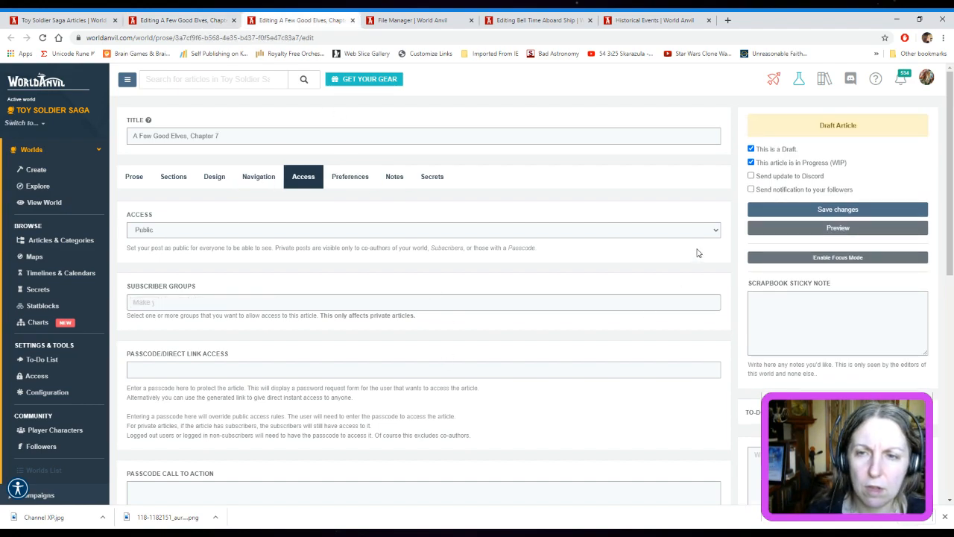
left_click(334, 257)
Allow the subscriber groups Crew, Ables, Bo'suns and Masters access to Chapter 7
left_click(267, 305)
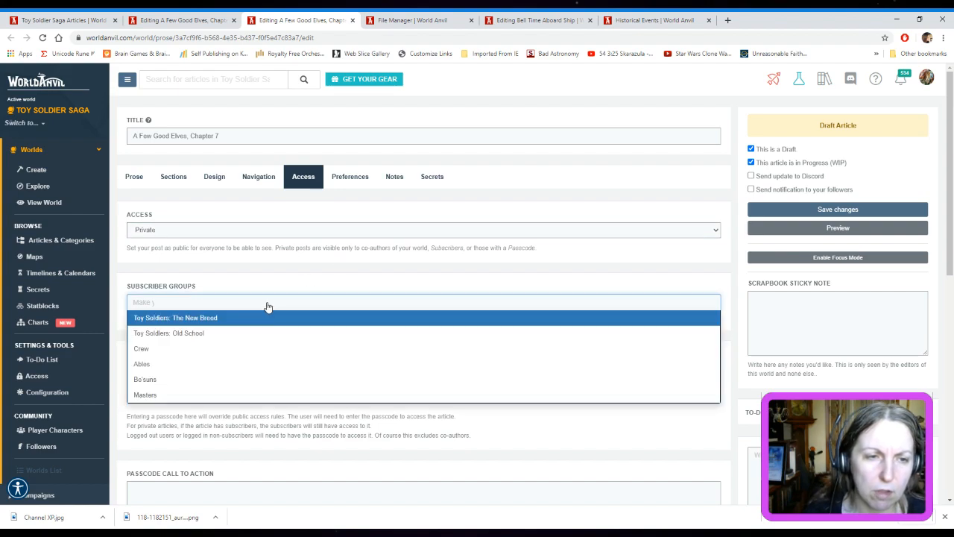
left_click(214, 349)
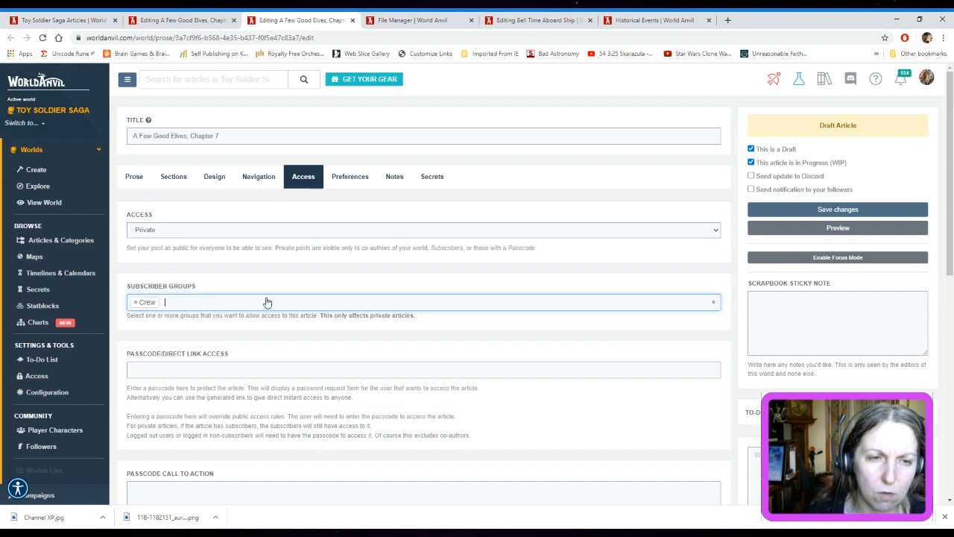
left_click(267, 302)
left_click(214, 365)
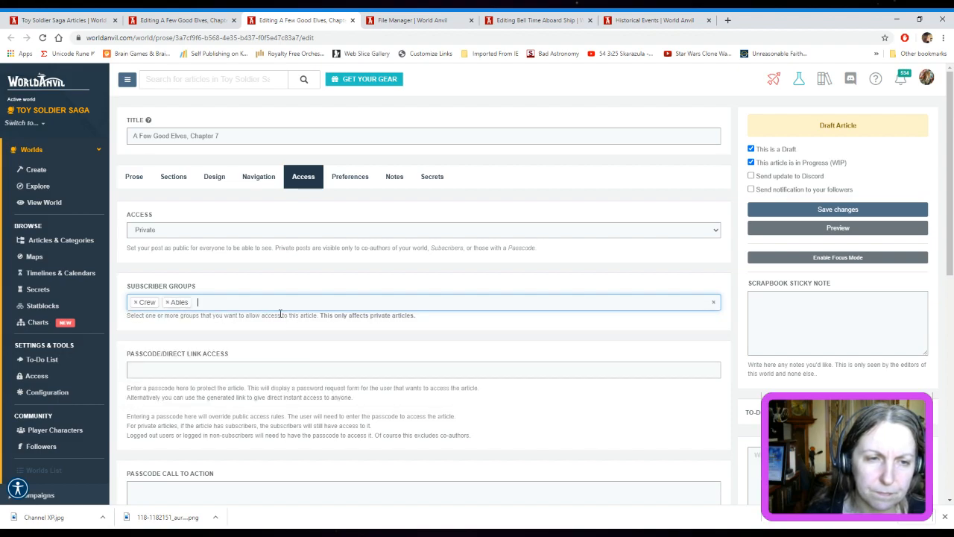
left_click(282, 305)
left_click(229, 380)
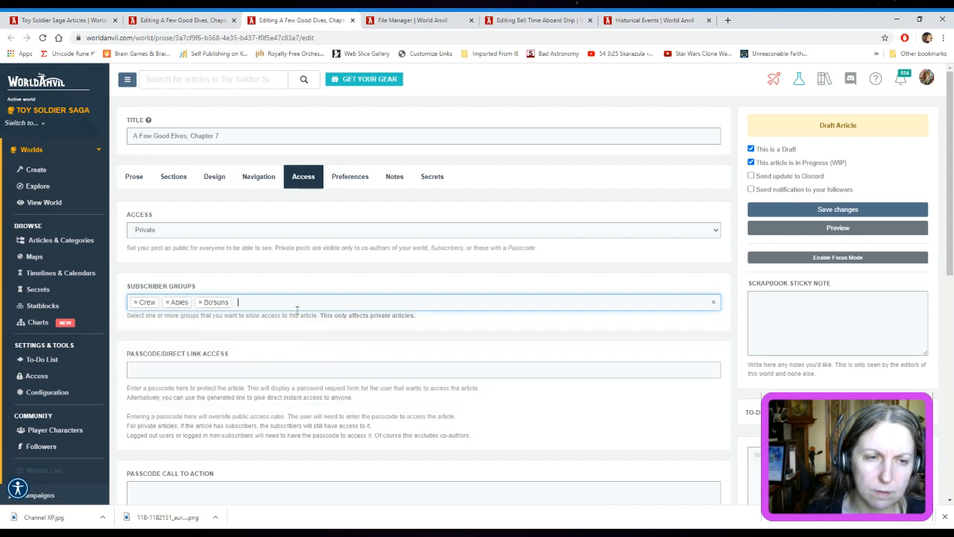
left_click(299, 307)
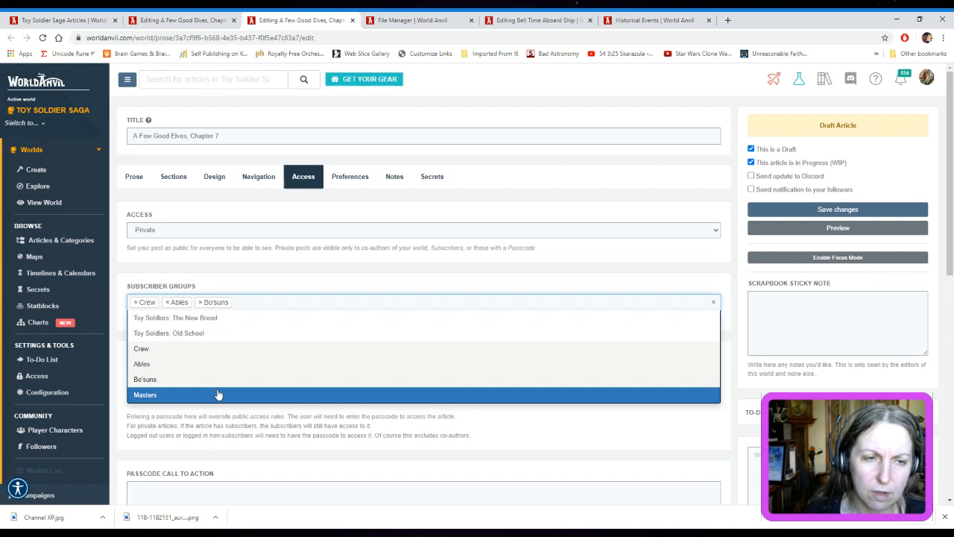
left_click(218, 394)
left_click(305, 305)
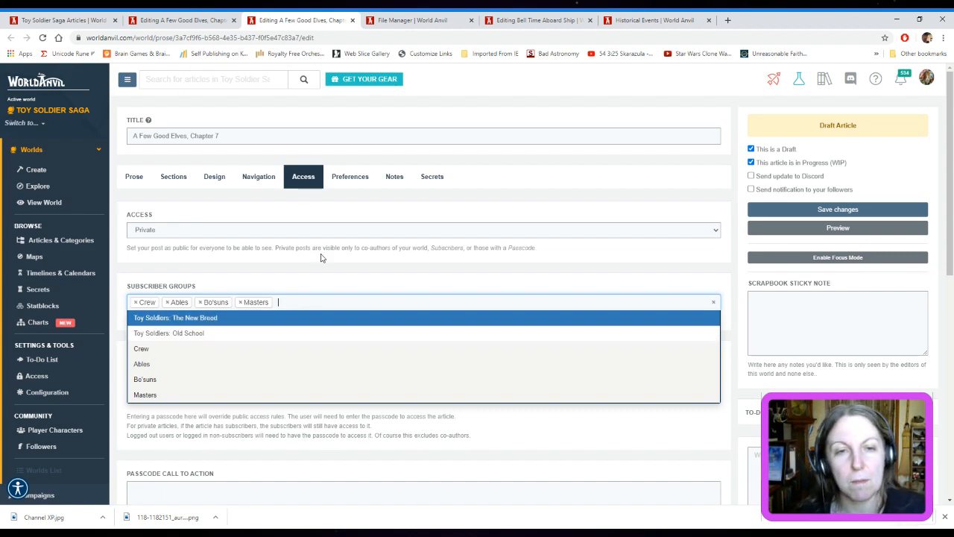
left_click(720, 98)
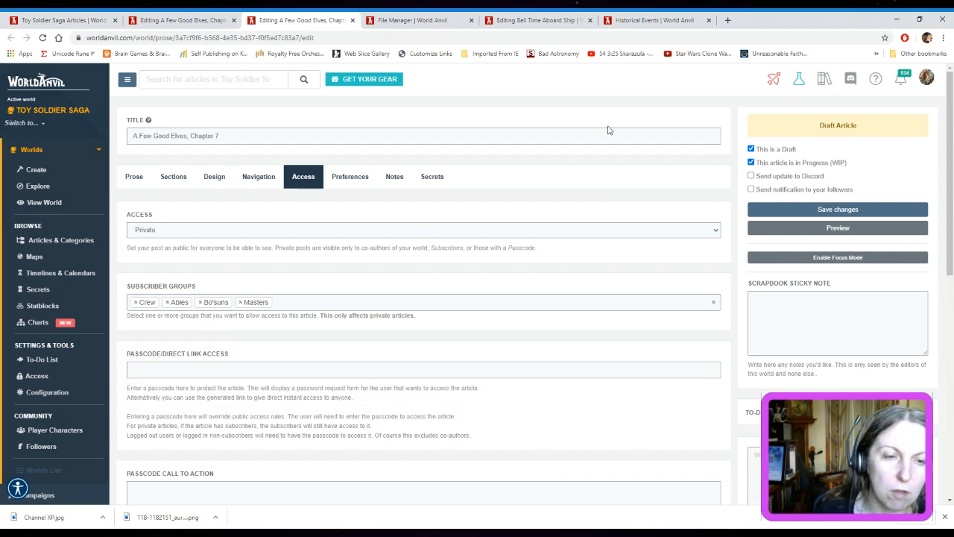
Compare Chapter 6's subscriber groups, passcode and call-to-action settings with those of Chapter 7
left_click(200, 20)
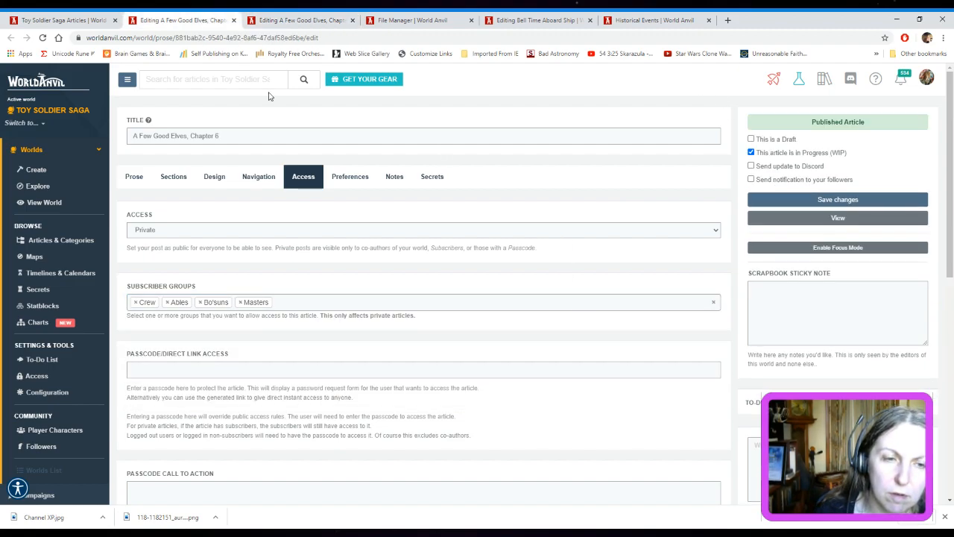
scroll(511, 364, "down", 6)
scroll(489, 328, "up", 6)
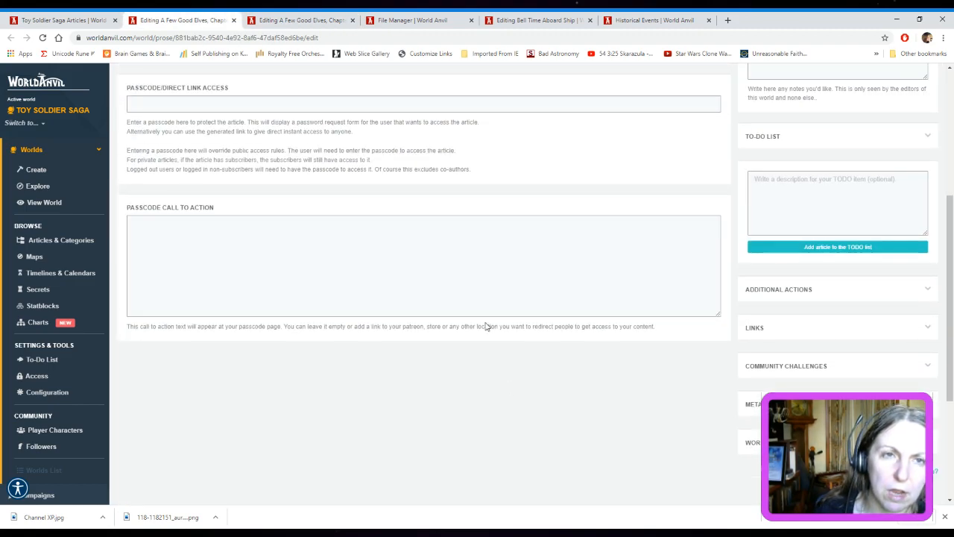
left_click(277, 18)
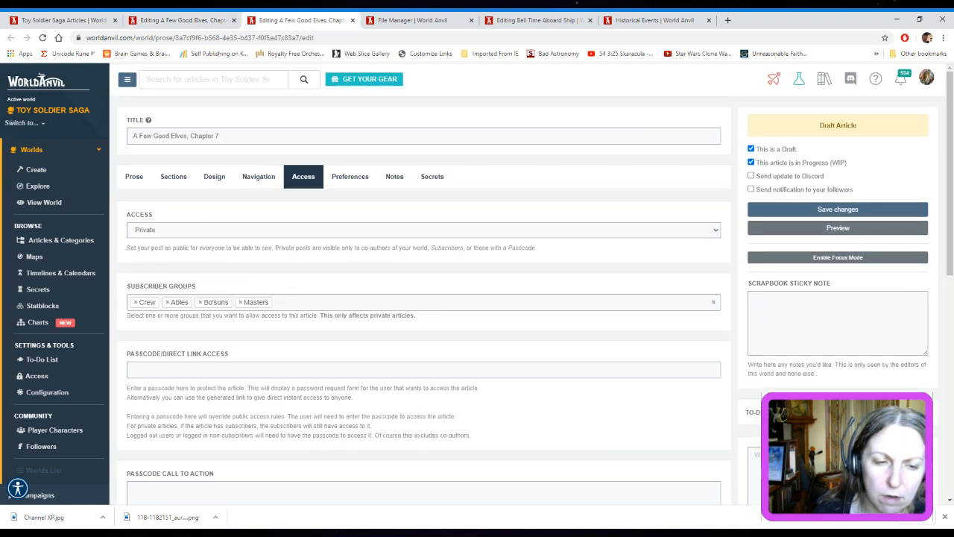
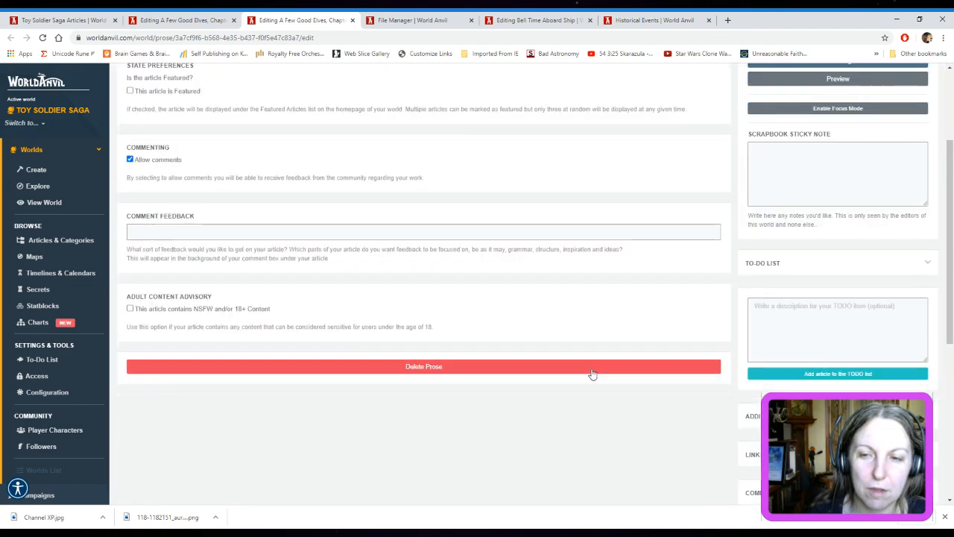
scroll(587, 376, "down", 1)
Check Chapter 7's preferences, return to its prose and save the draft
scroll(521, 336, "up", 3)
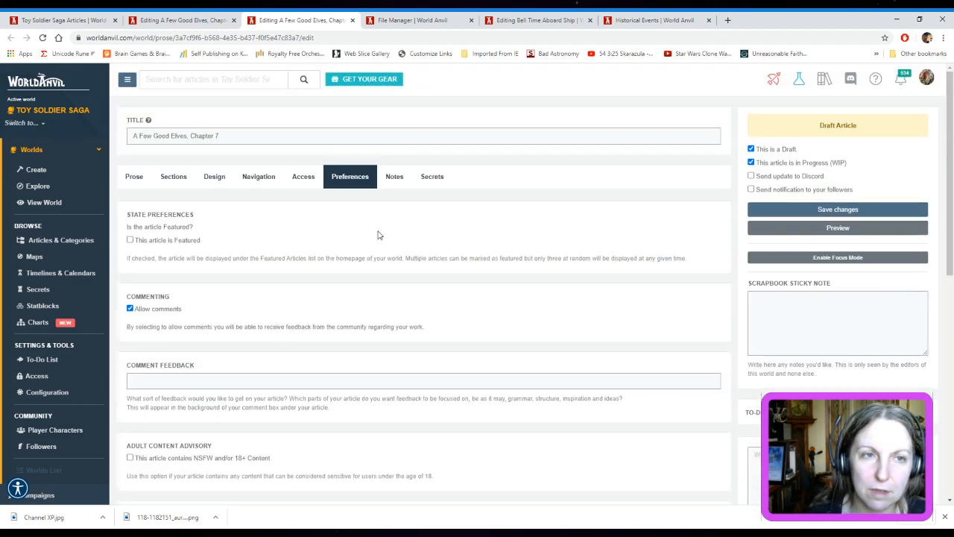
left_click(134, 177)
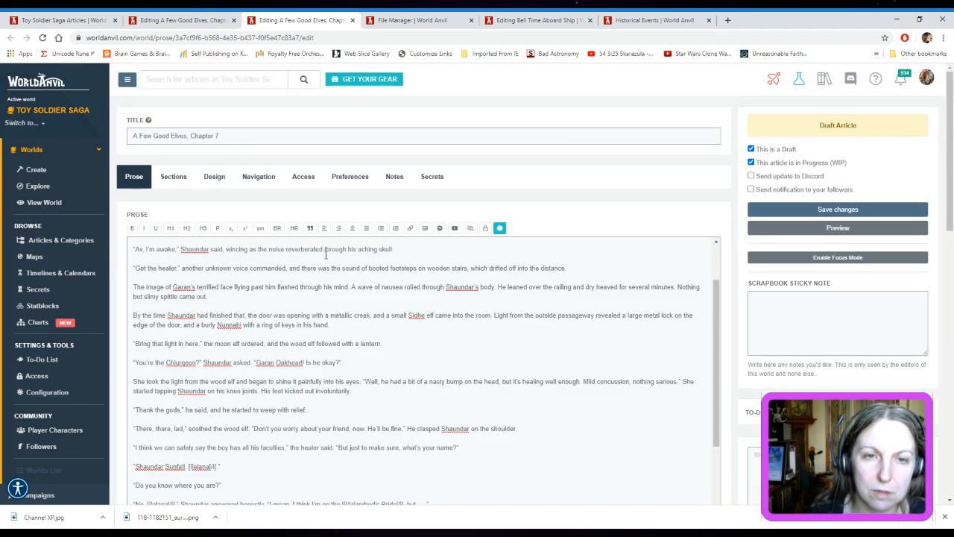
left_click(857, 211)
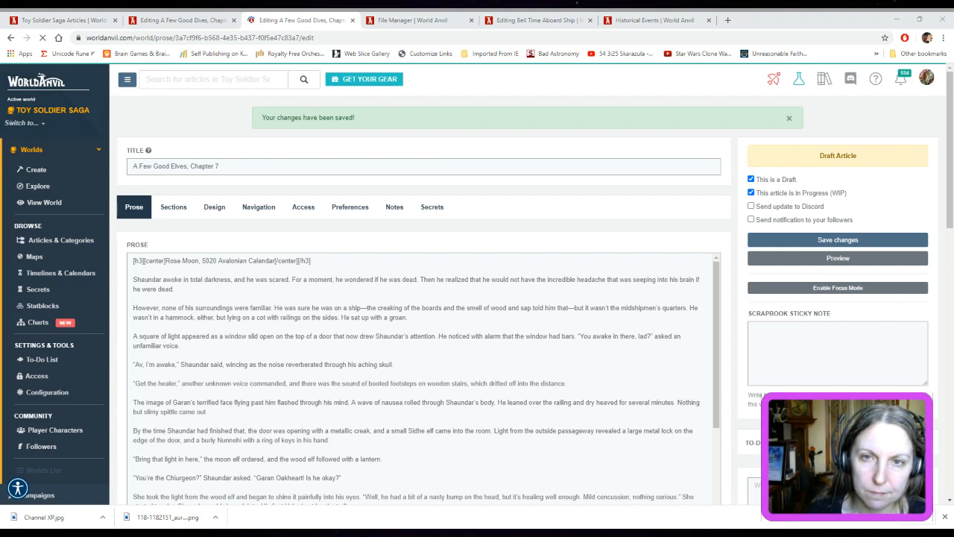
Reload Chapter 7's editing page
left_click(488, 37)
left_click(488, 37)
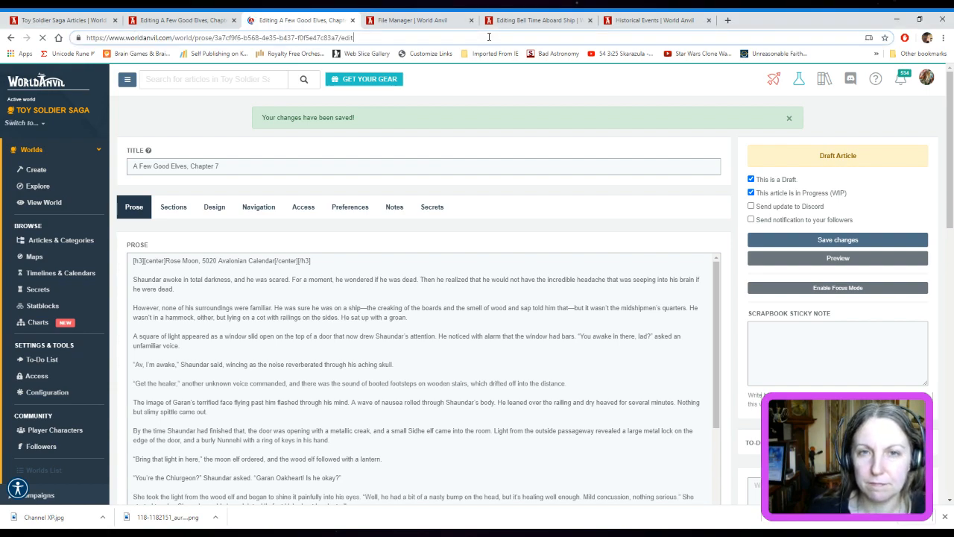
key("Return")
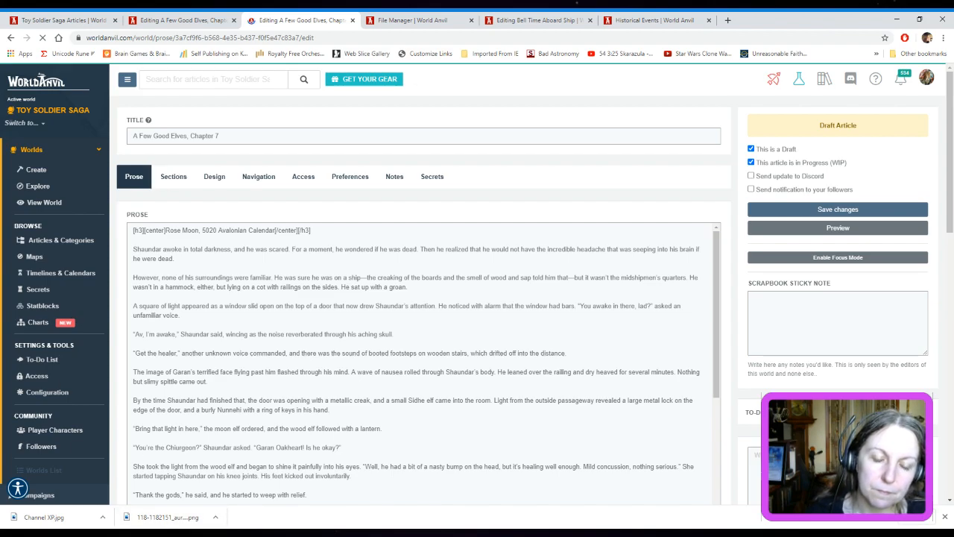
left_click(163, 533)
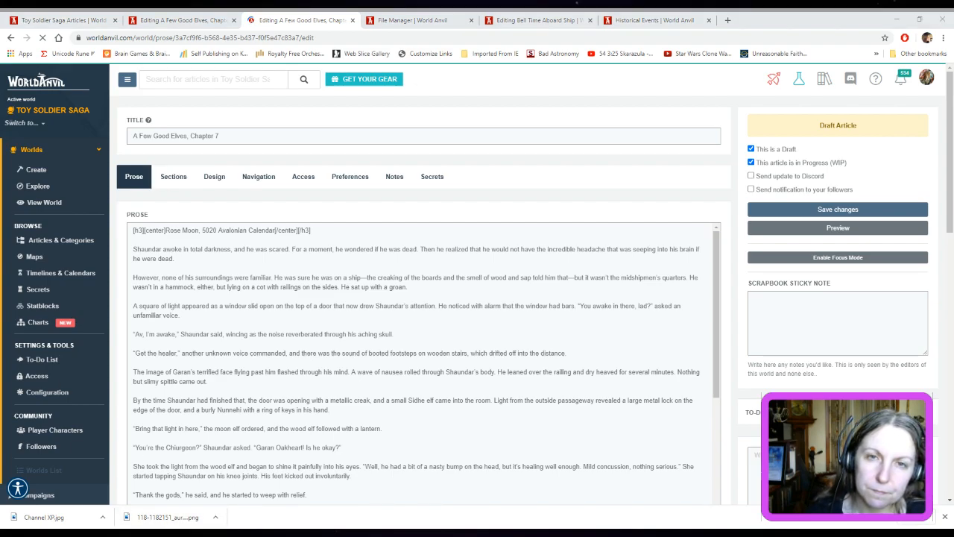
left_click(519, 79)
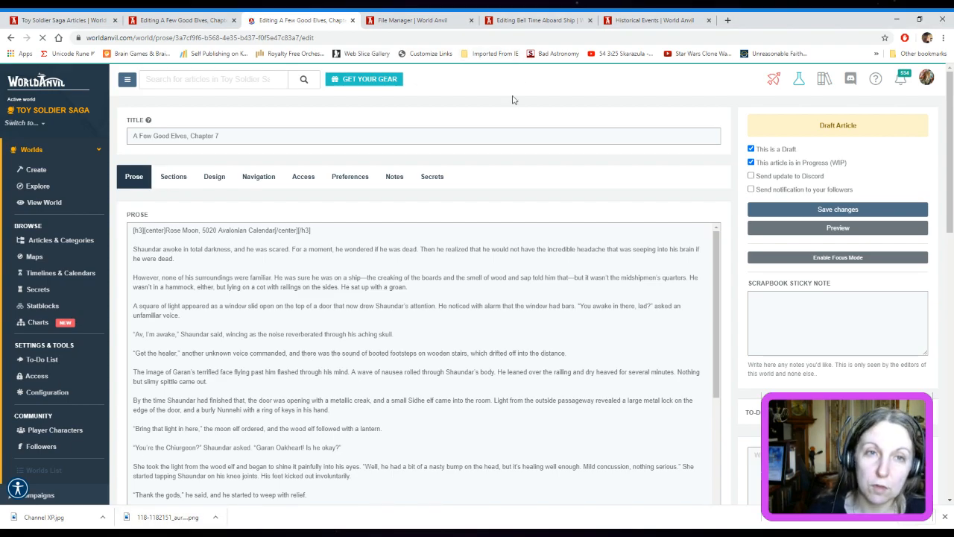
Preview Chapter 7 and check the header image, Chapter 8 link, navigation links, visibility groups and footer
left_click(821, 237)
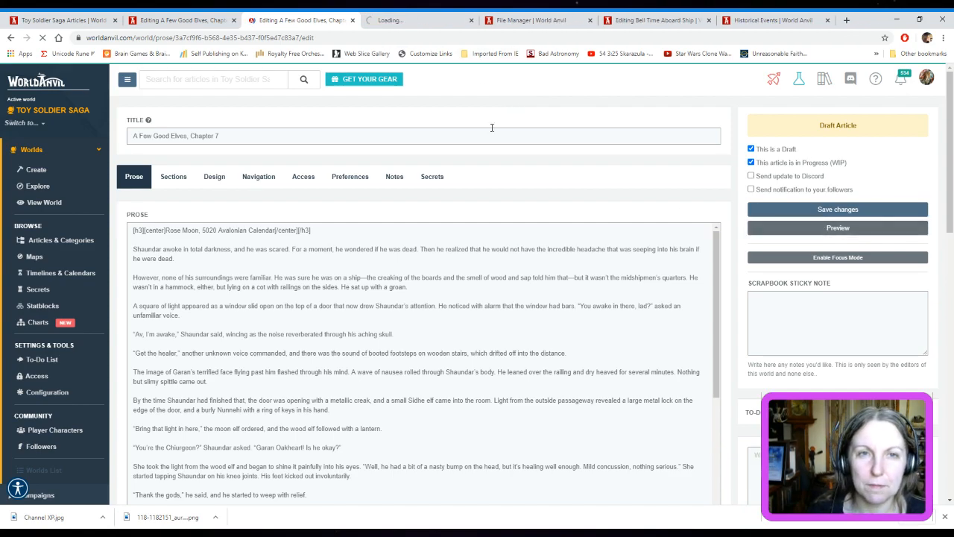
left_click(417, 20)
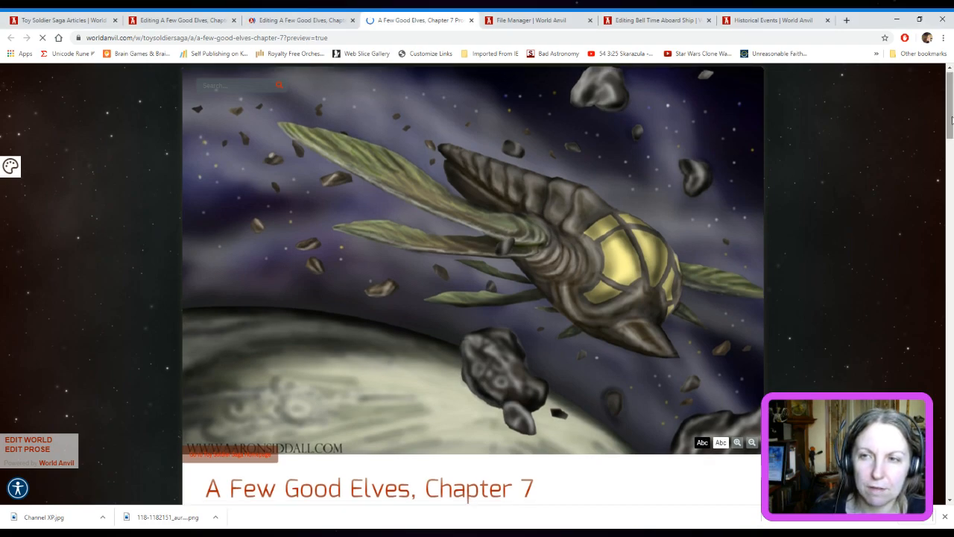
left_click_drag(950, 114, 951, 410)
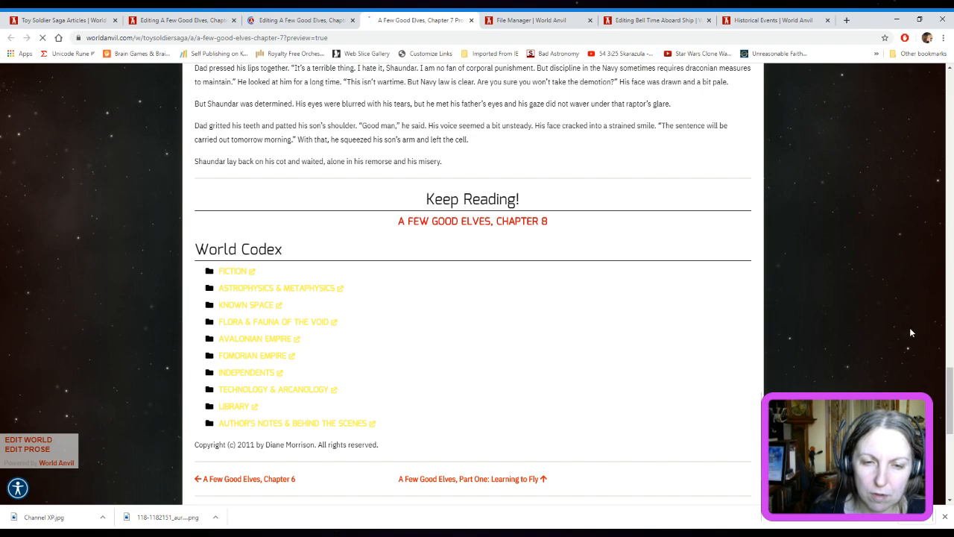
scroll(910, 332, "down", 1)
scroll(910, 334, "down", 1)
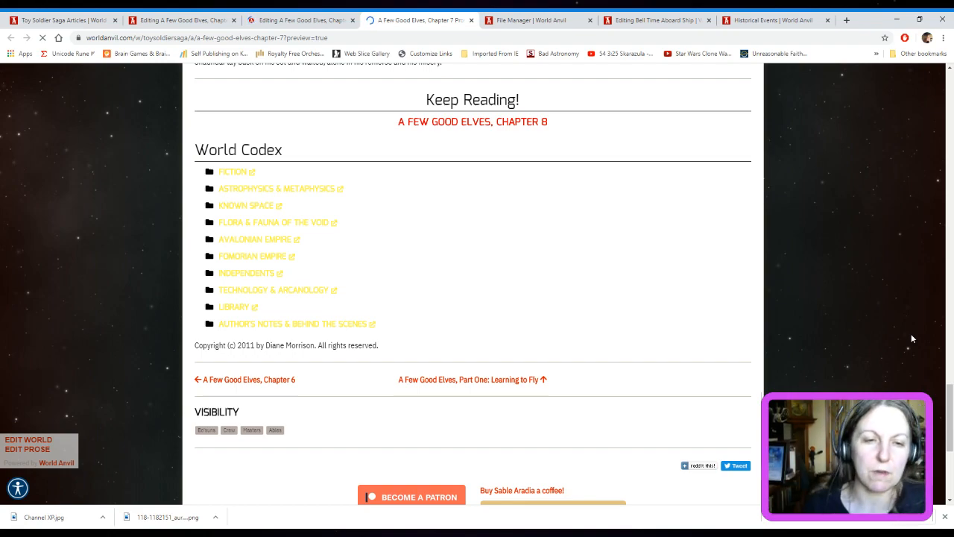
scroll(883, 294, "down", 2)
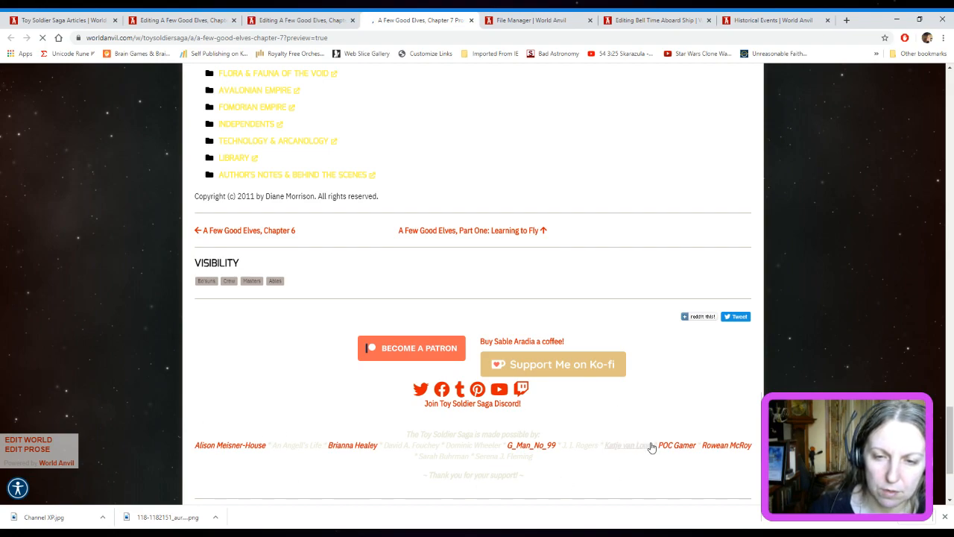
scroll(324, 430, "down", 1)
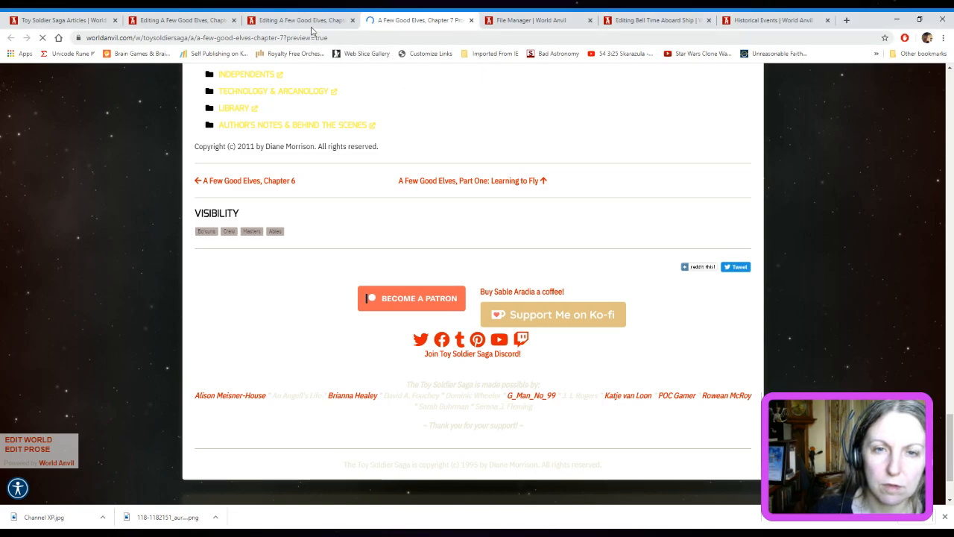
scroll(777, 313, "up", 4)
scroll(802, 301, "up", 20)
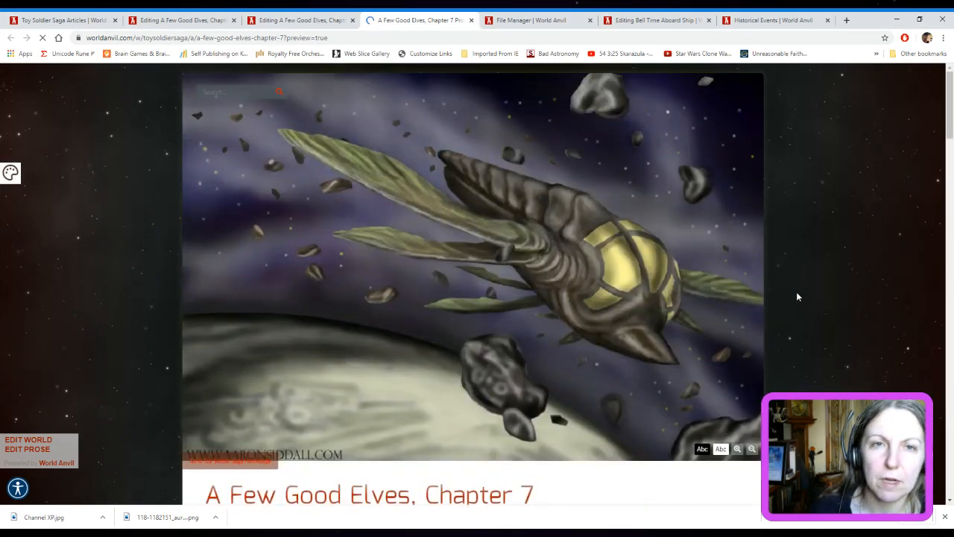
left_click(471, 20)
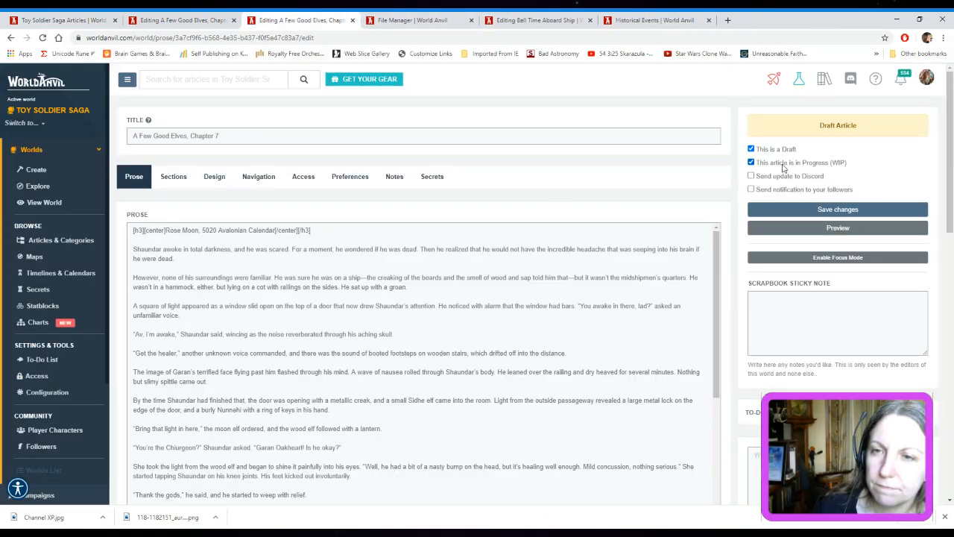
Publish Chapter 7 with a Discord update and a notification to followers, and close its editor
left_click(751, 177)
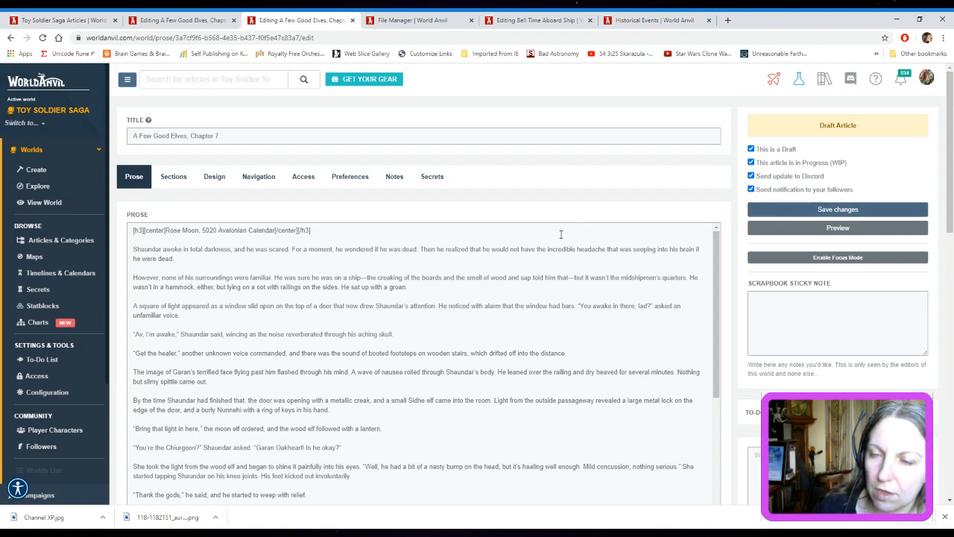
left_click(751, 149)
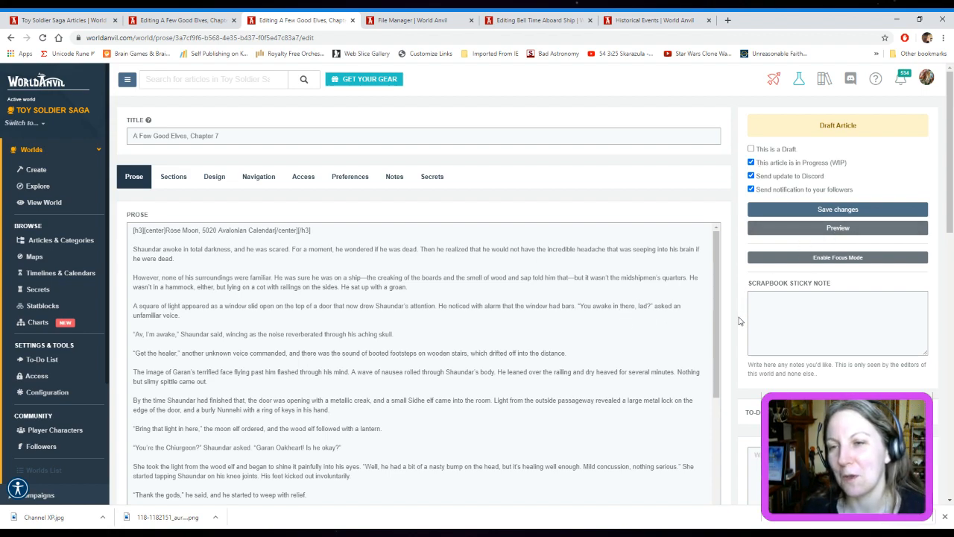
left_click(794, 212)
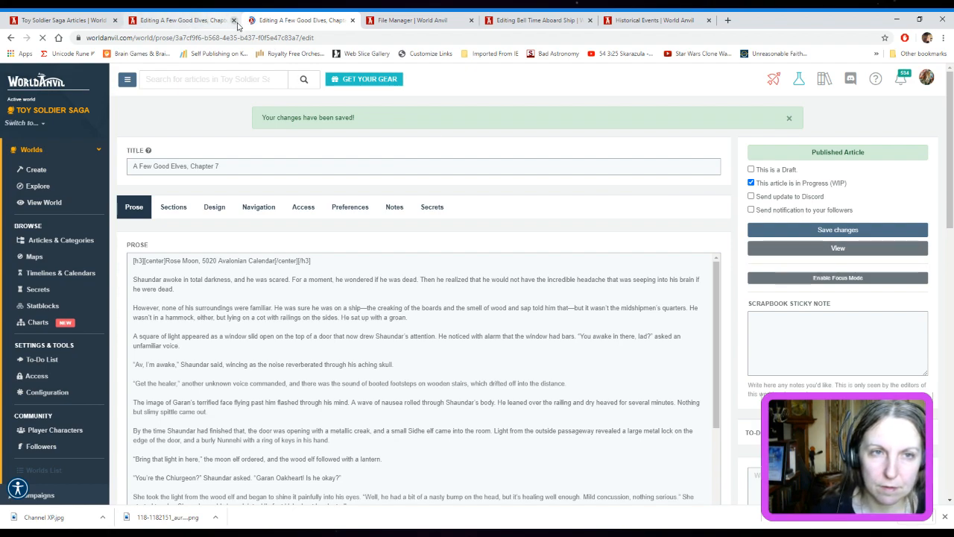
left_click(353, 20)
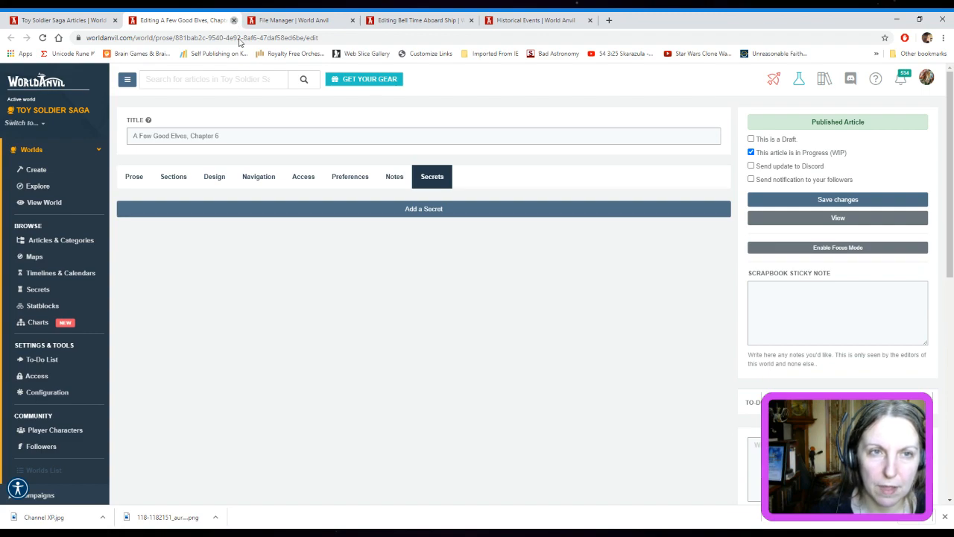
Switch to Zapier and log in with the existing Google account
left_click(573, 95)
left_click(833, 200)
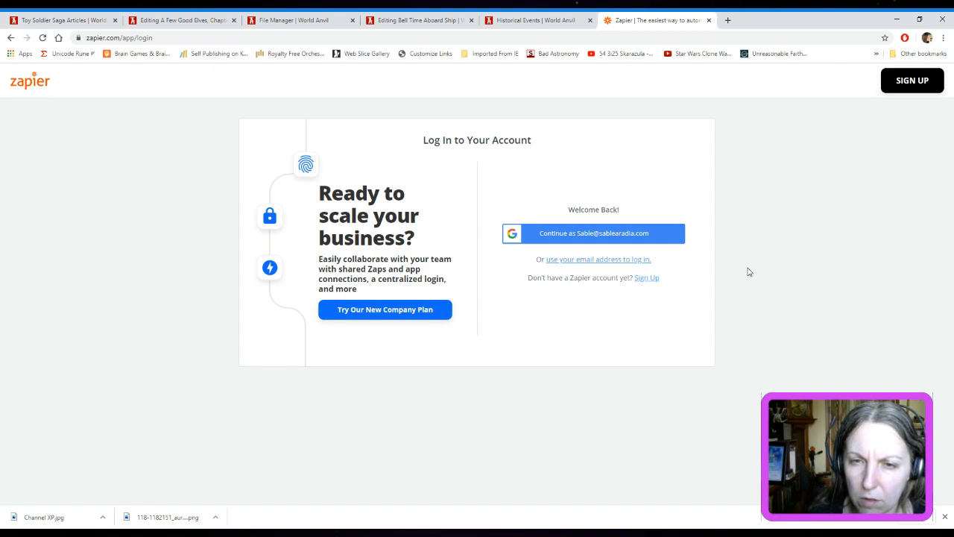
left_click(669, 235)
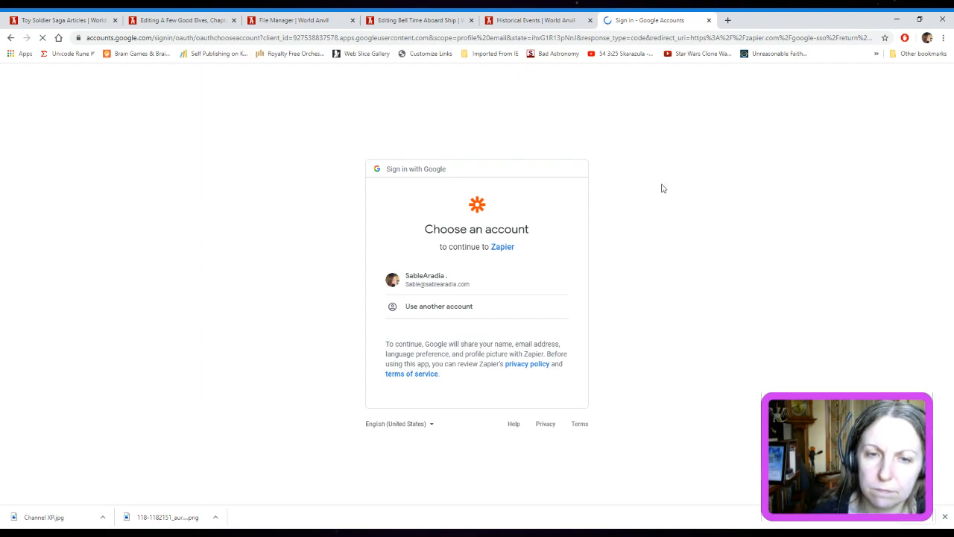
left_click(402, 291)
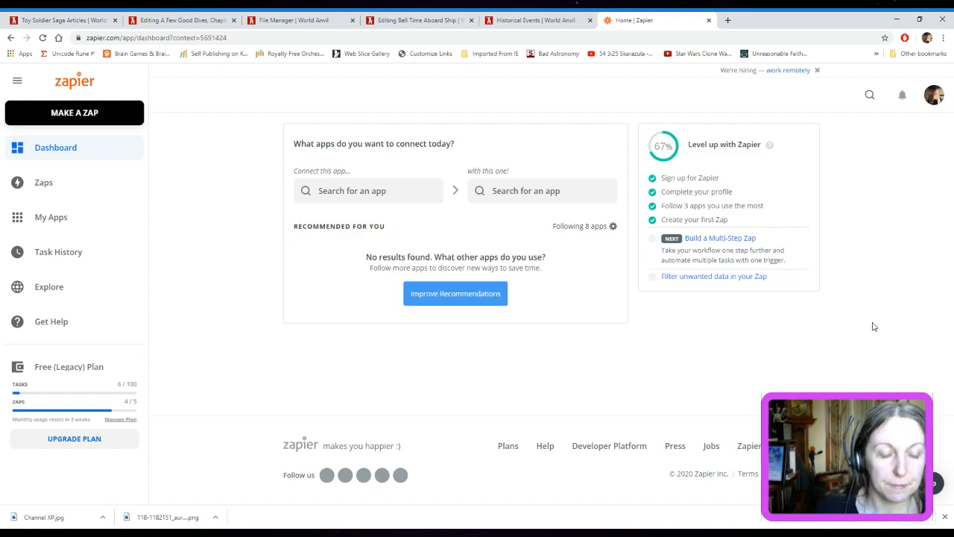
Review the Discord and WordPress accounts connected in Zapier
left_click(41, 227)
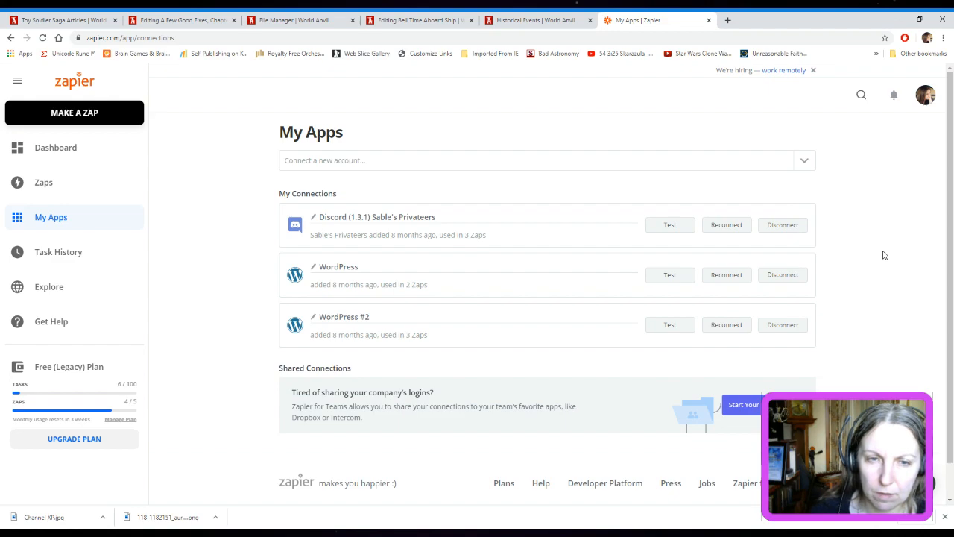
scroll(884, 254, "down", 1)
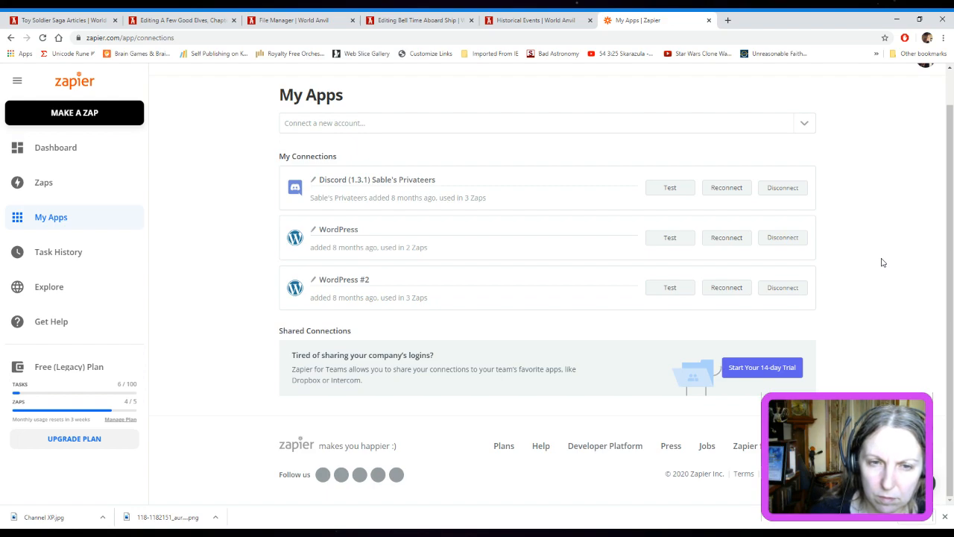
scroll(881, 262, "up", 1)
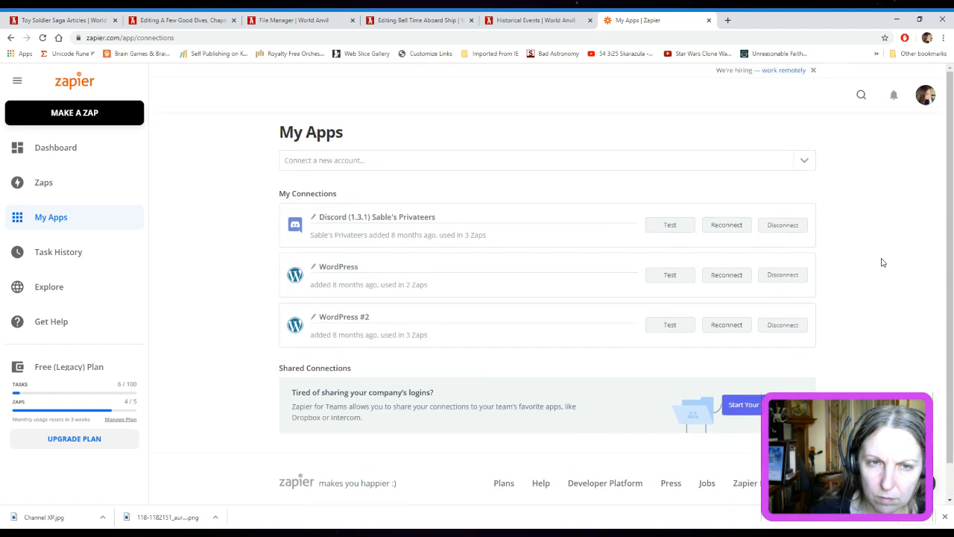
scroll(881, 262, "down", 1)
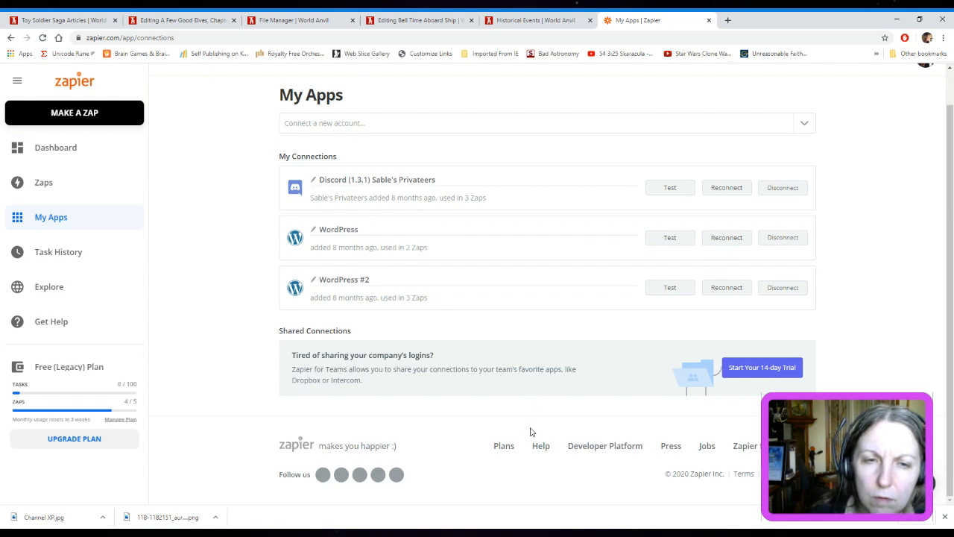
scroll(534, 435, "up", 1)
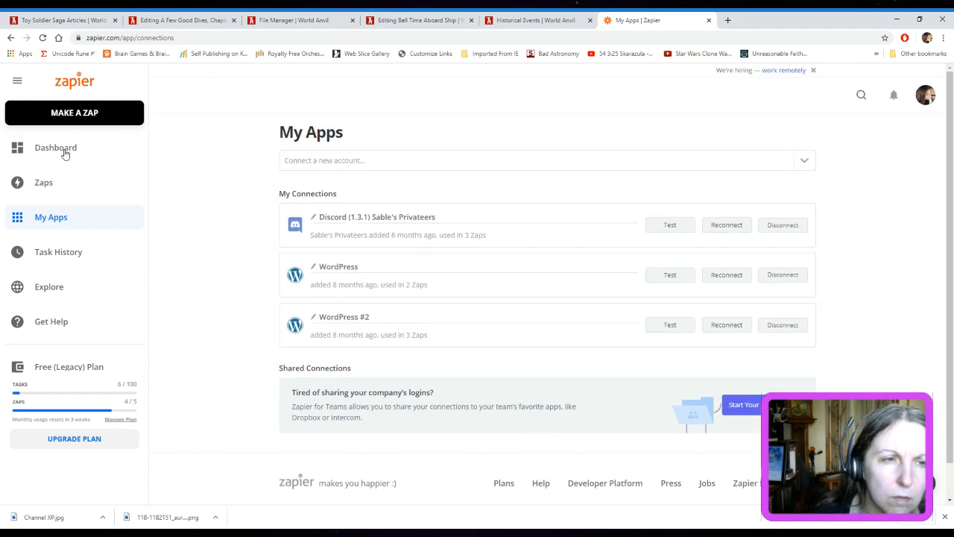
Open the Zap "Toy Soldier Saga World Anvil Aggregate Feed" for editing
left_click(43, 183)
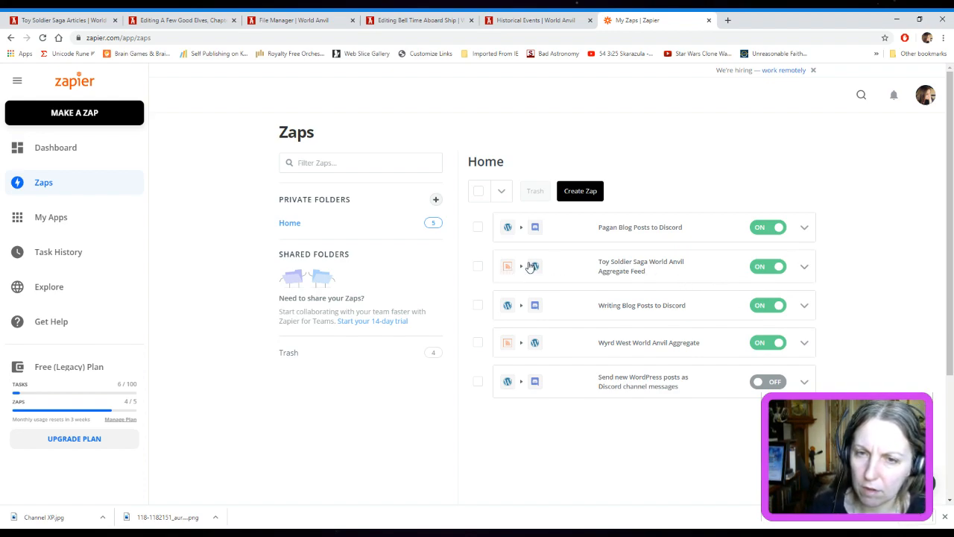
left_click(804, 267)
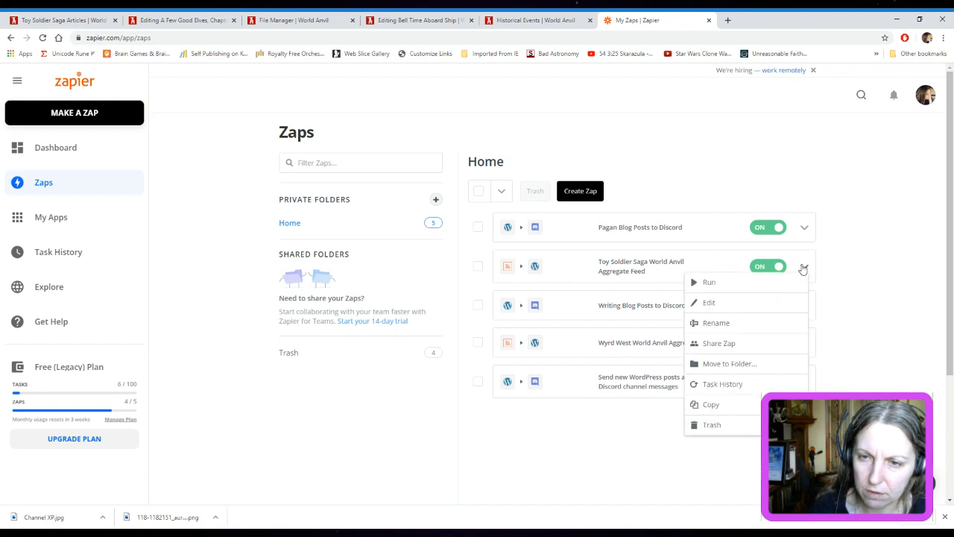
left_click(672, 314)
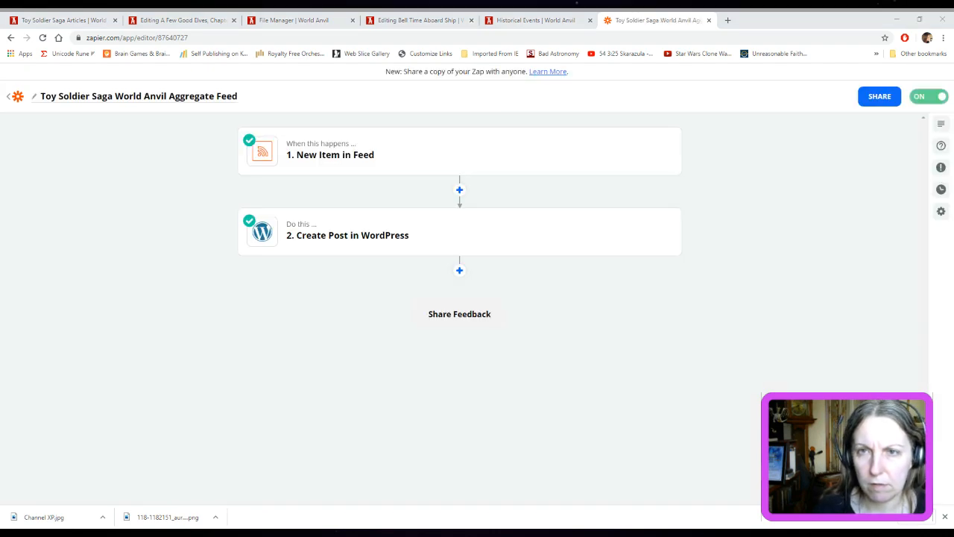
Open the Zap's New Item in Feed trigger and examine its app and event settings
left_click(652, 36)
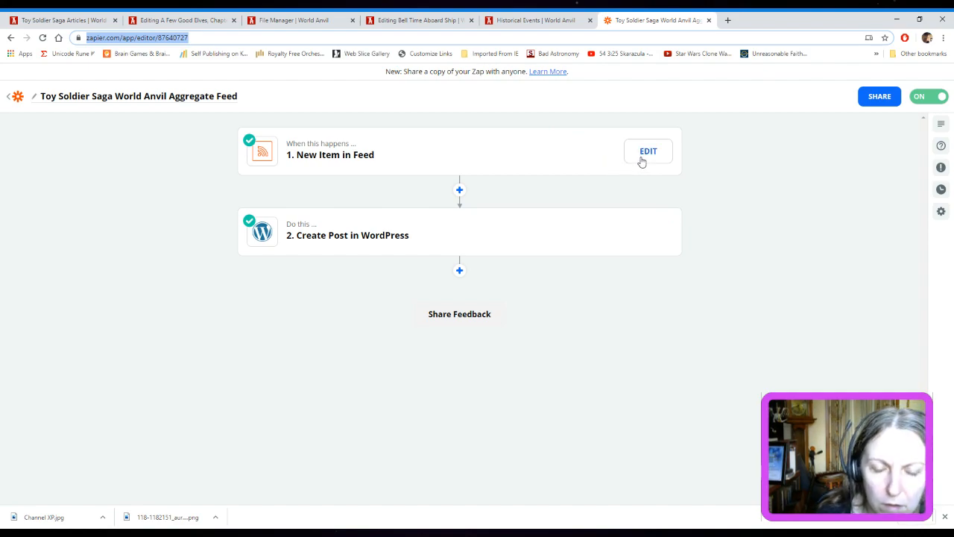
left_click(170, 533)
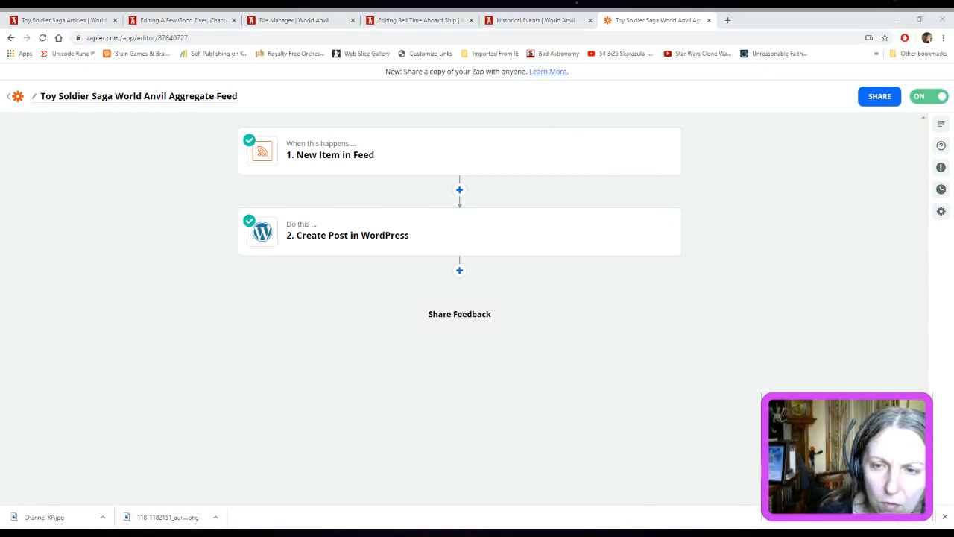
left_click(663, 72)
mouse_move(590, 128)
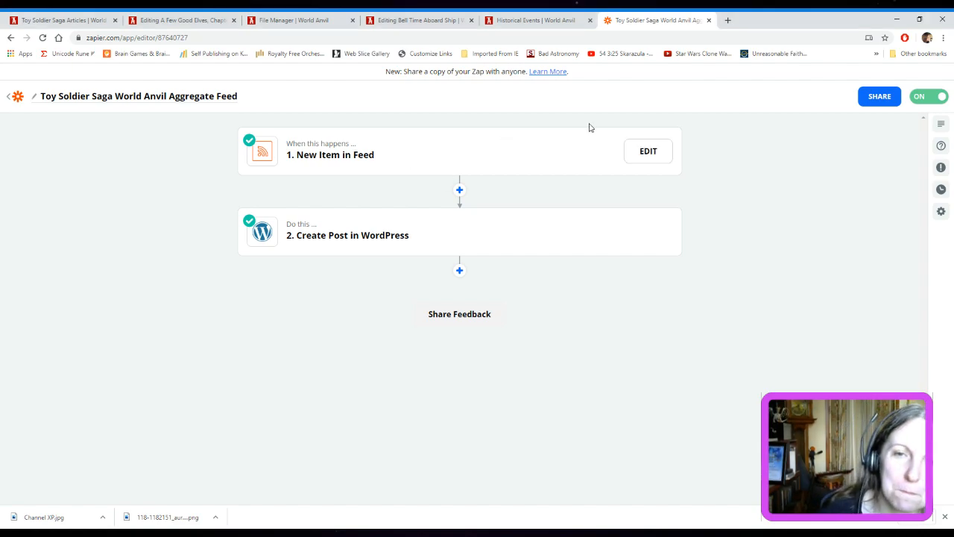
left_click(640, 163)
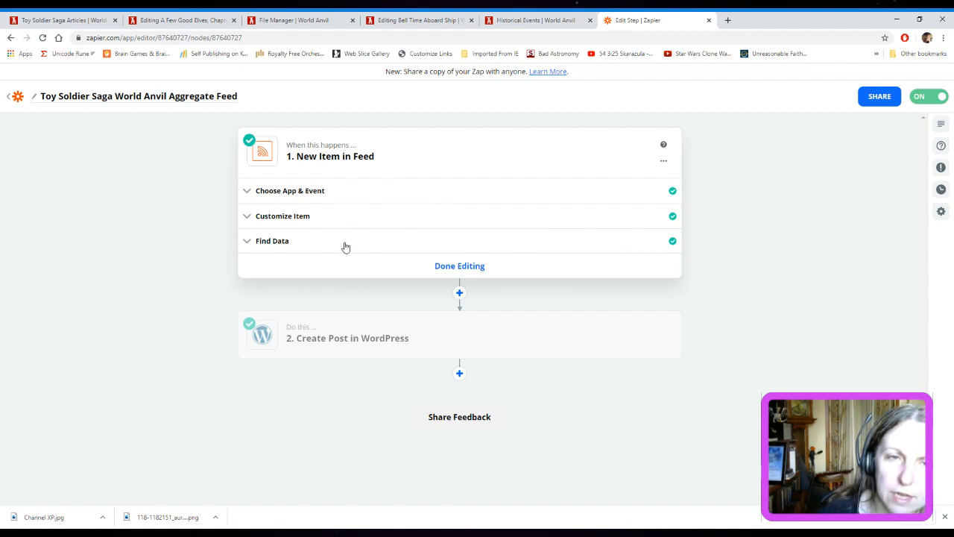
left_click(480, 200)
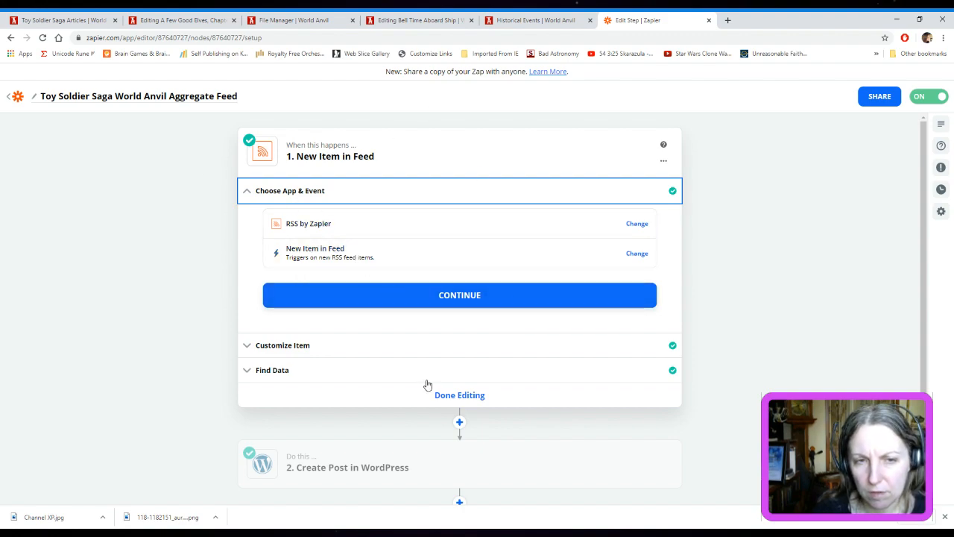
Review the feed URL settings and the sample item found for the New Item in Feed trigger, and finish editing the trigger
left_click(673, 193)
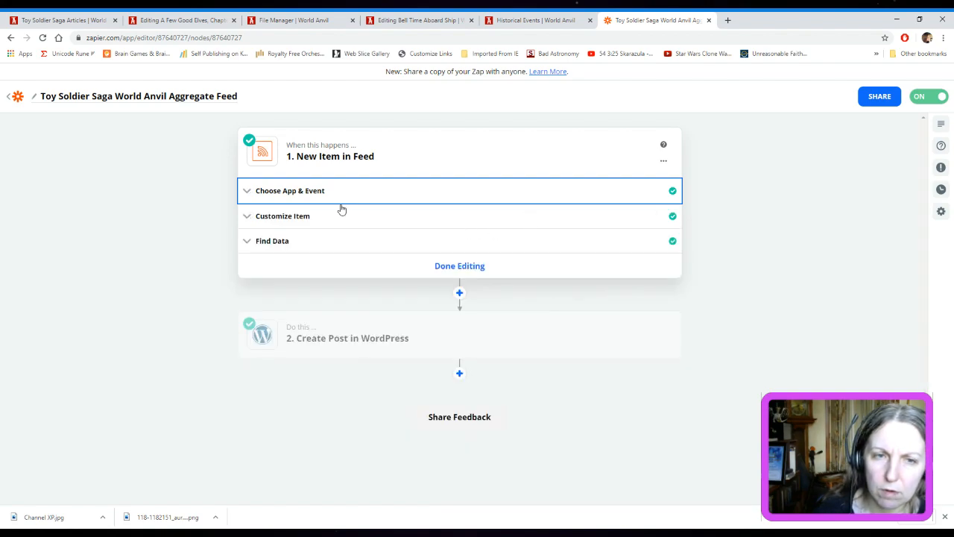
left_click(321, 223)
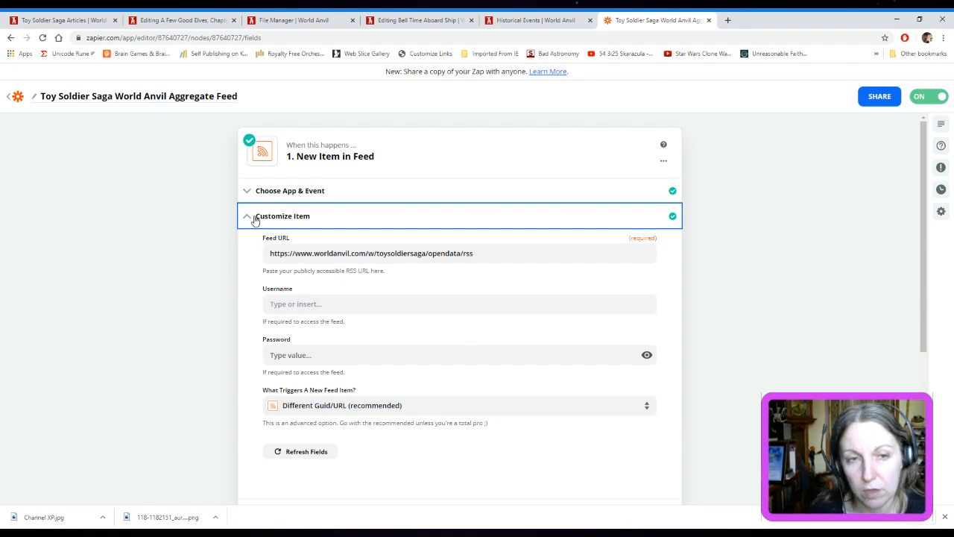
left_click(251, 216)
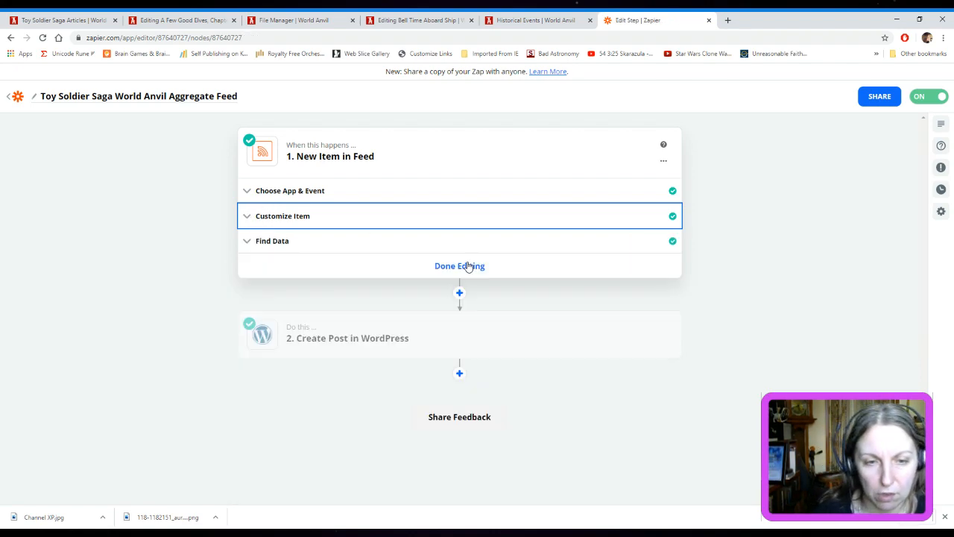
left_click(305, 244)
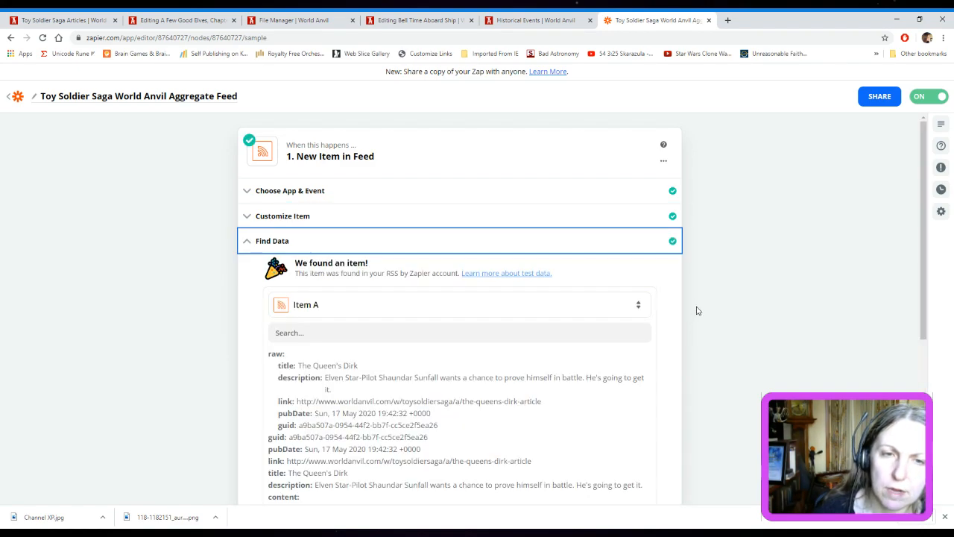
scroll(697, 310, "down", 2)
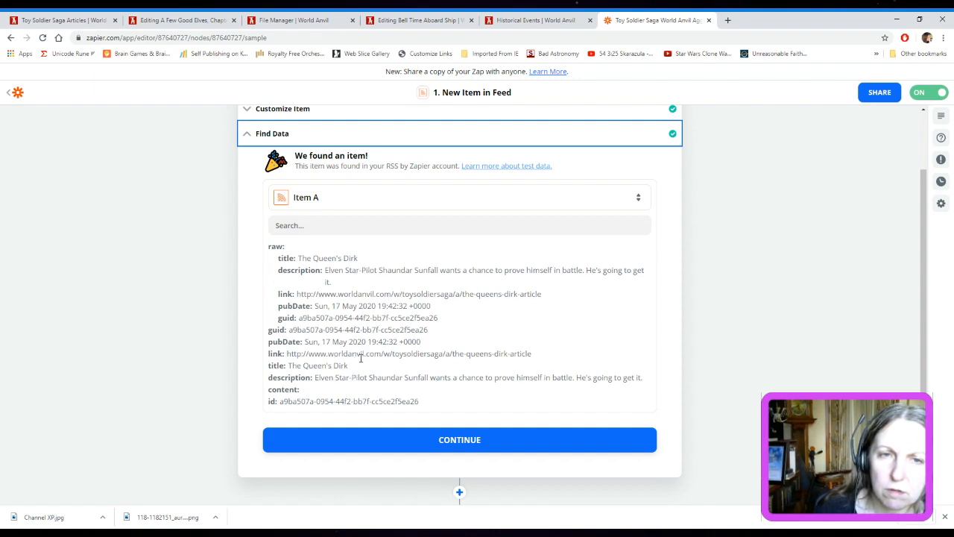
left_click(249, 136)
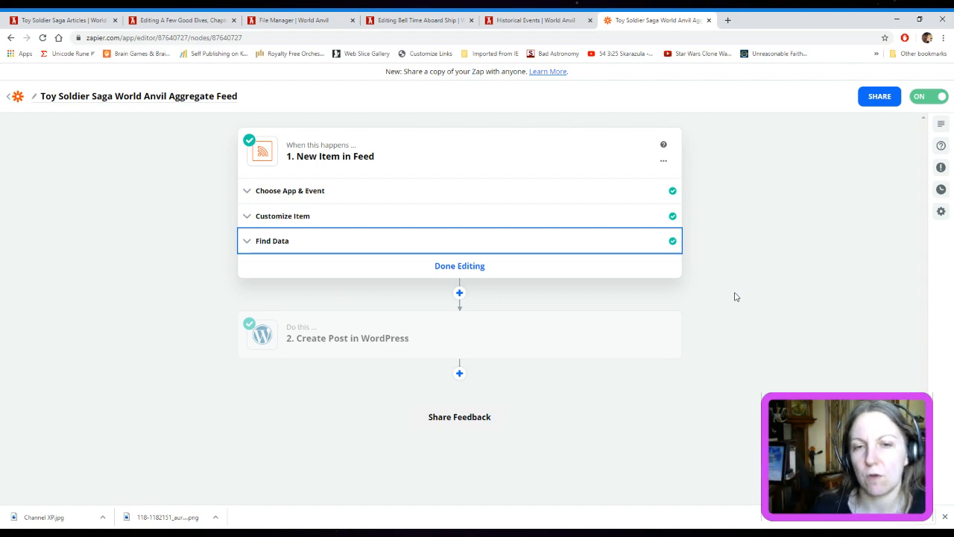
left_click(464, 277)
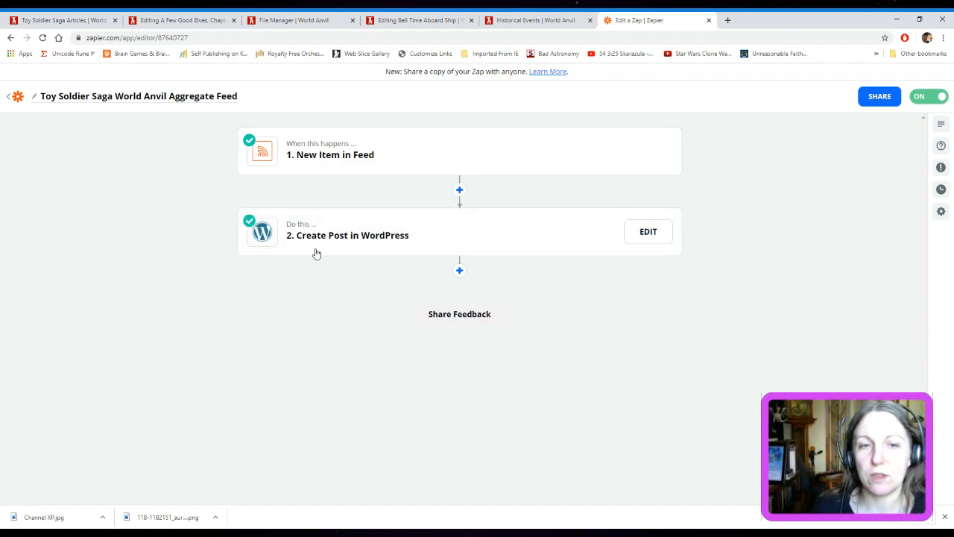
Open the Create Post in WordPress action and examine its app, event and connected account settings
left_click(648, 234)
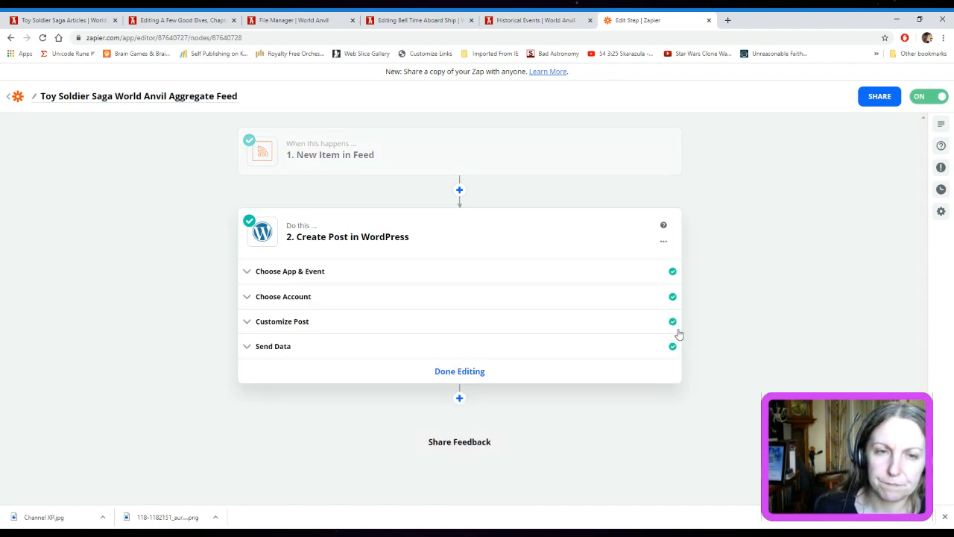
left_click(251, 273)
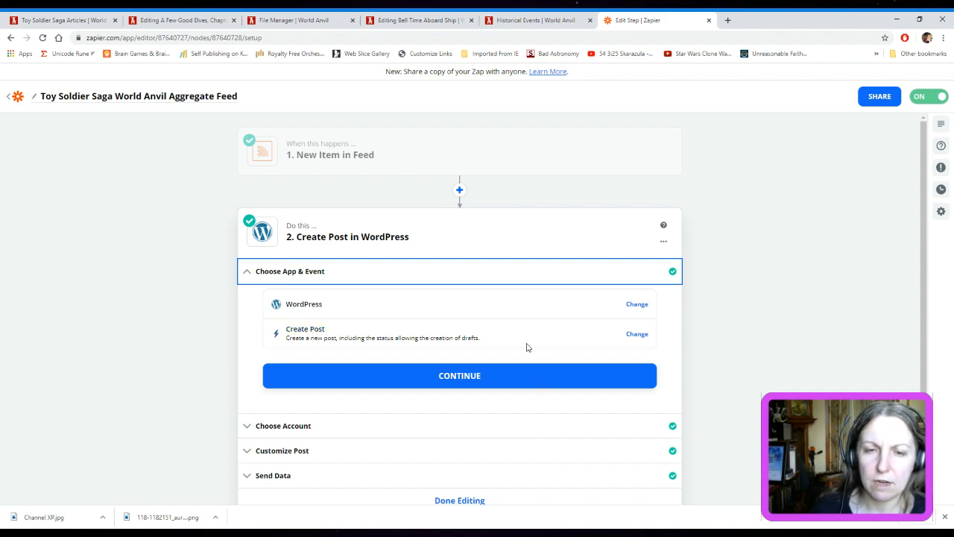
left_click(250, 271)
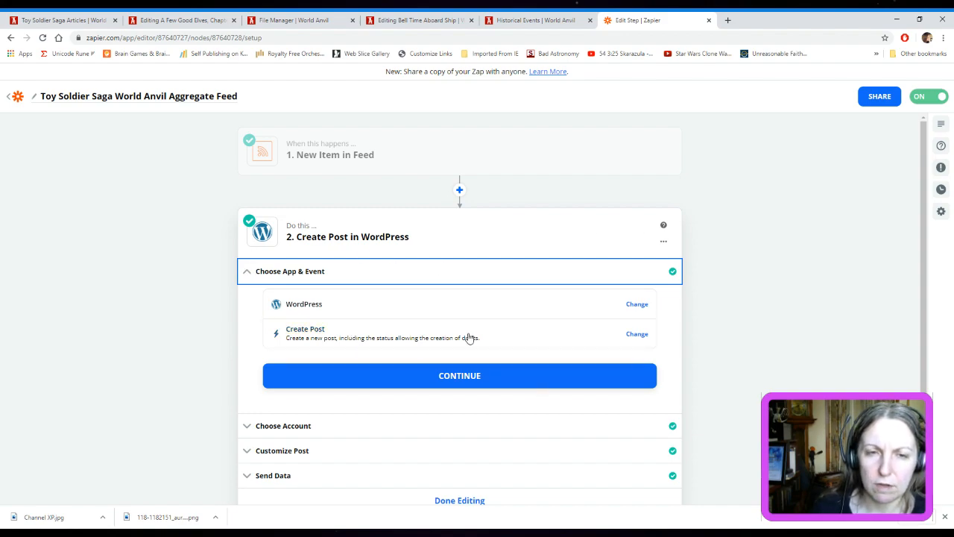
left_click(328, 299)
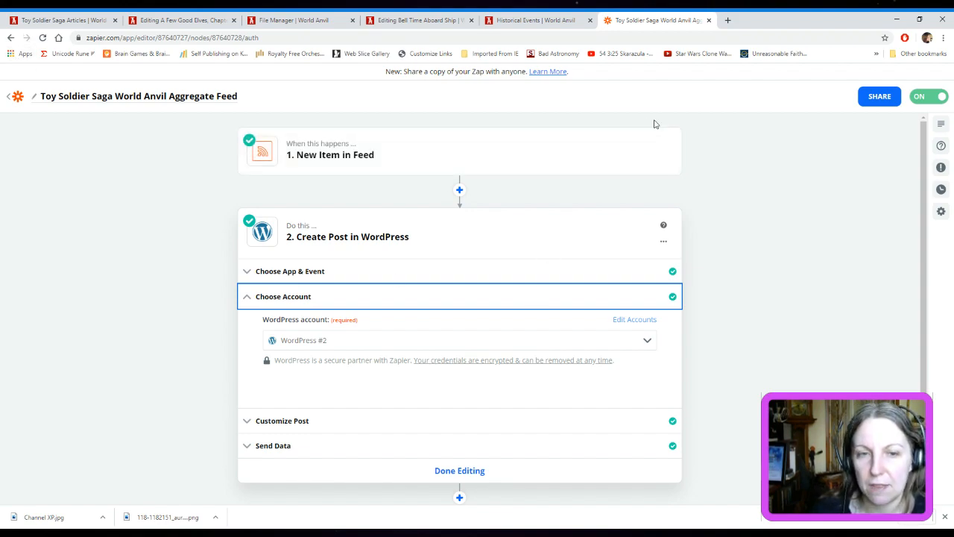
left_click(243, 296)
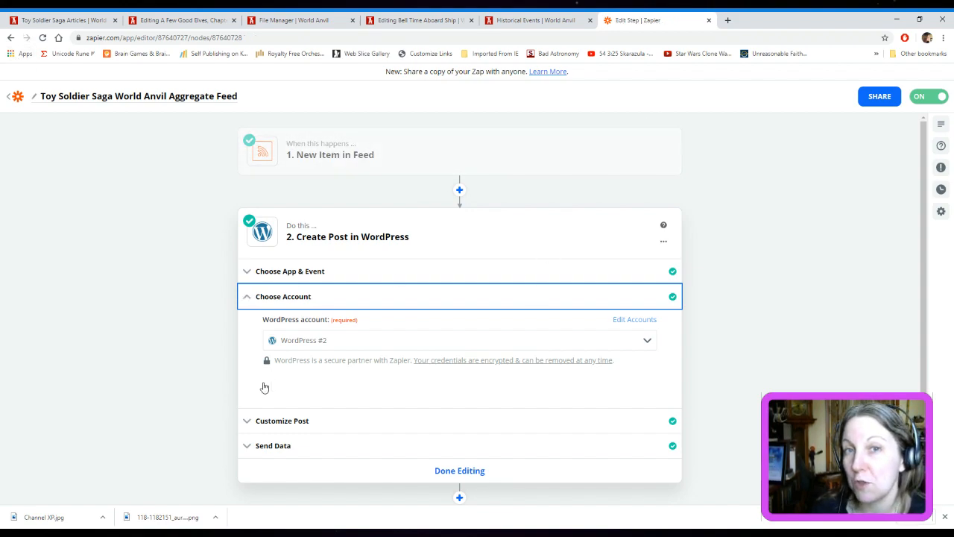
Examine the action's Customize Post settings, including the post type options, title, featured media and content
left_click(328, 323)
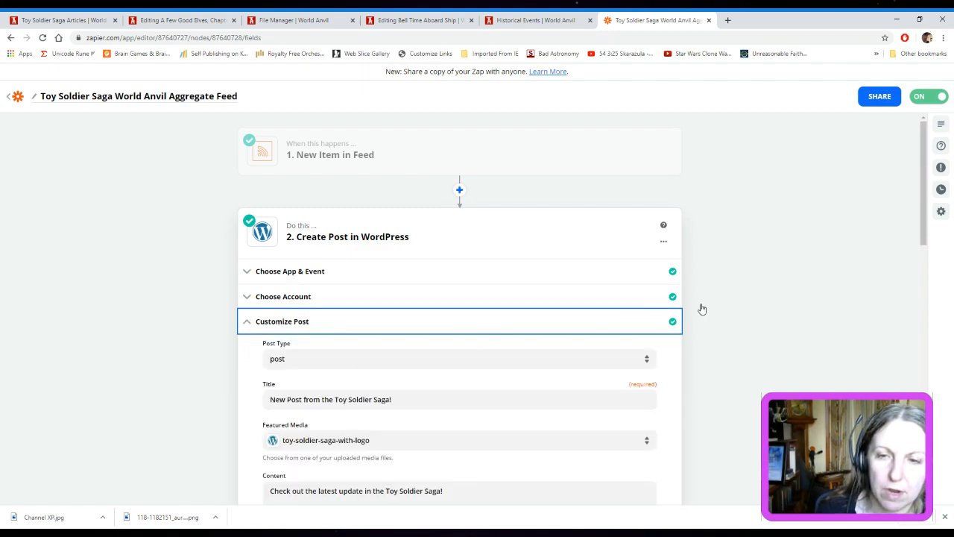
scroll(702, 320, "down", 2)
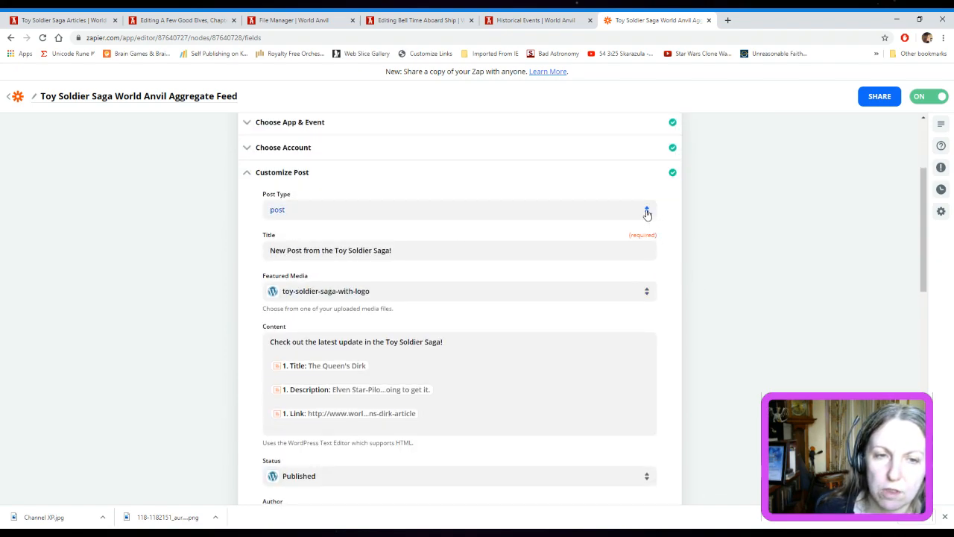
left_click(647, 214)
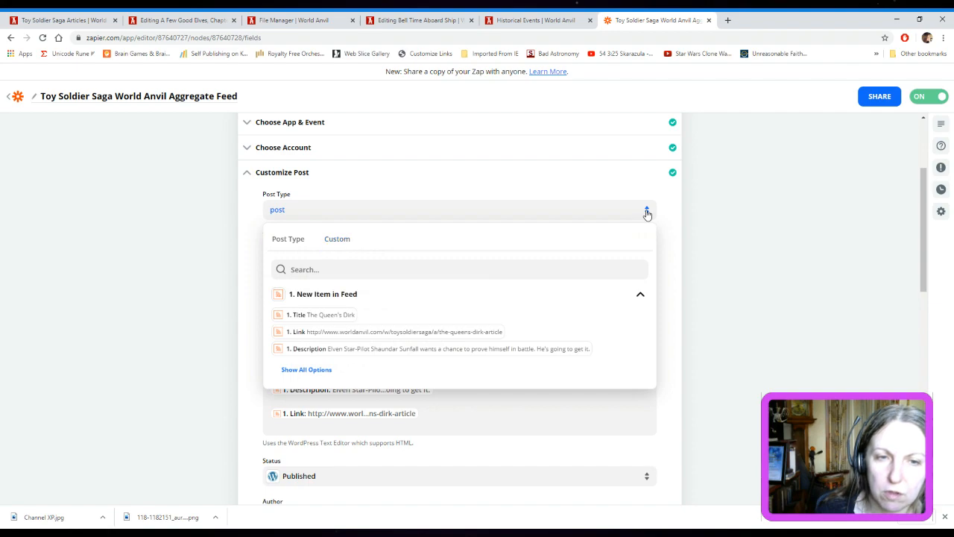
left_click(575, 191)
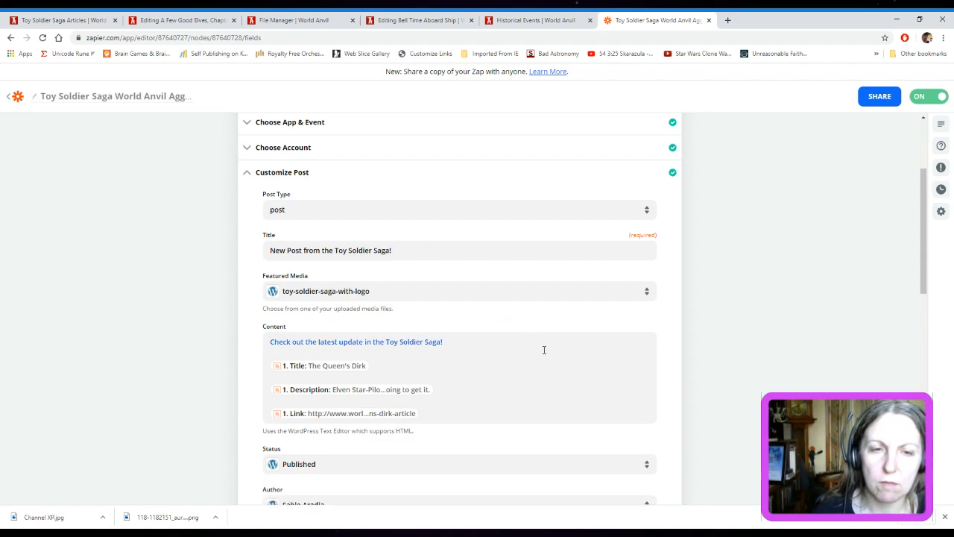
scroll(548, 365, "down", 2)
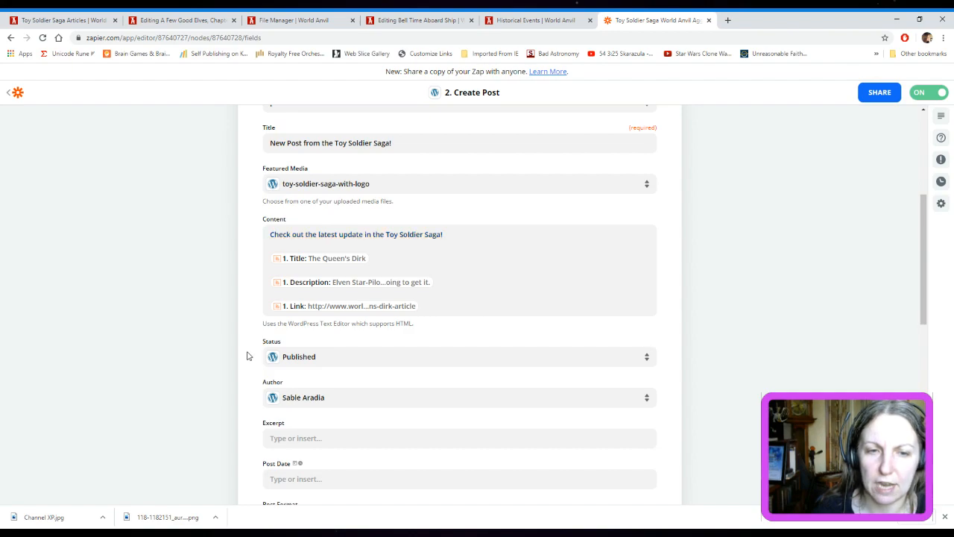
Inspect all feed data fields that can be inserted into the post's Content, and close the list without adding any
left_click(546, 245)
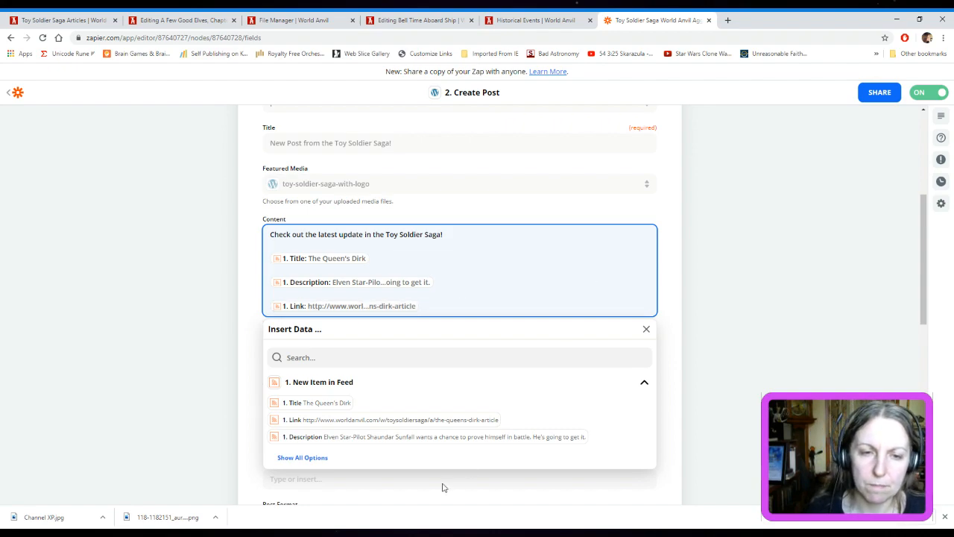
scroll(473, 415, "down", 1)
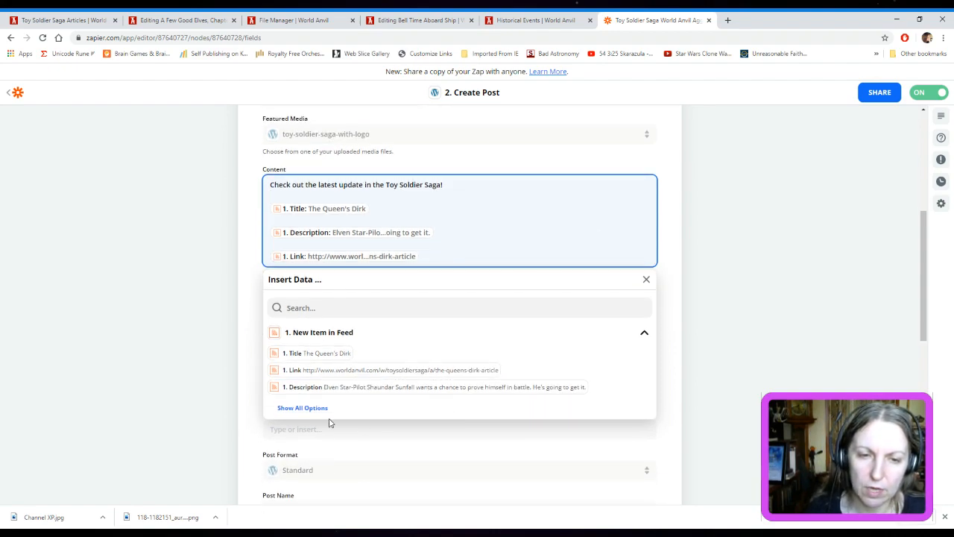
left_click(301, 407)
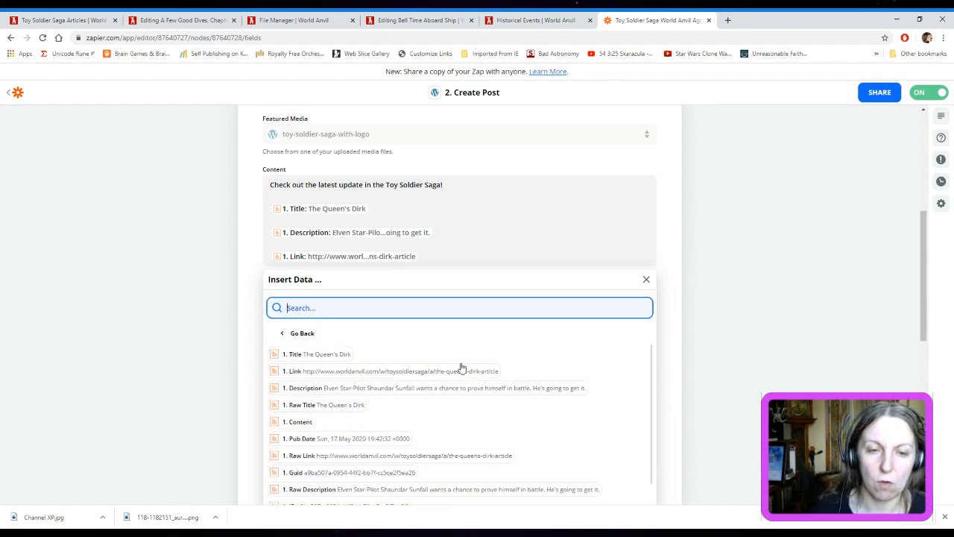
scroll(537, 365, "down", 1)
scroll(537, 366, "up", 1)
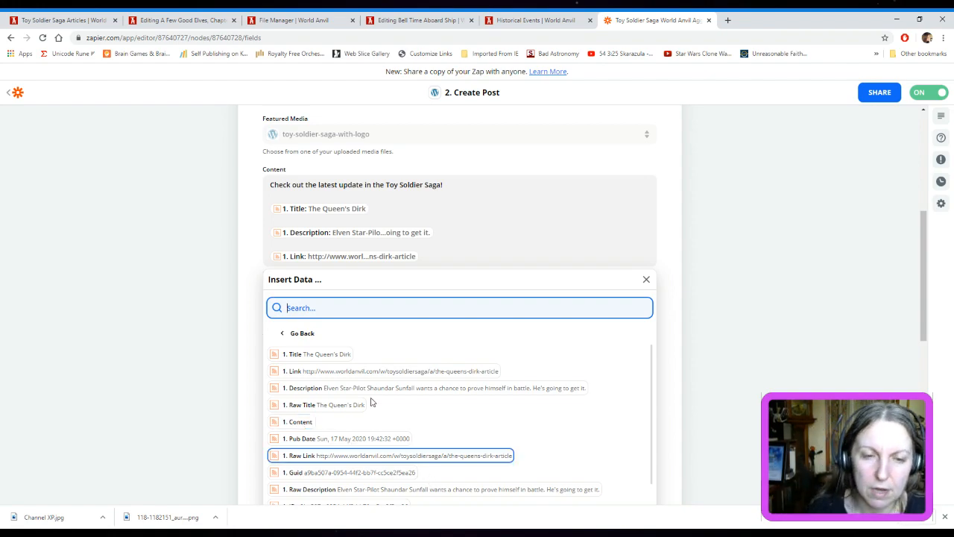
scroll(583, 417, "down", 1)
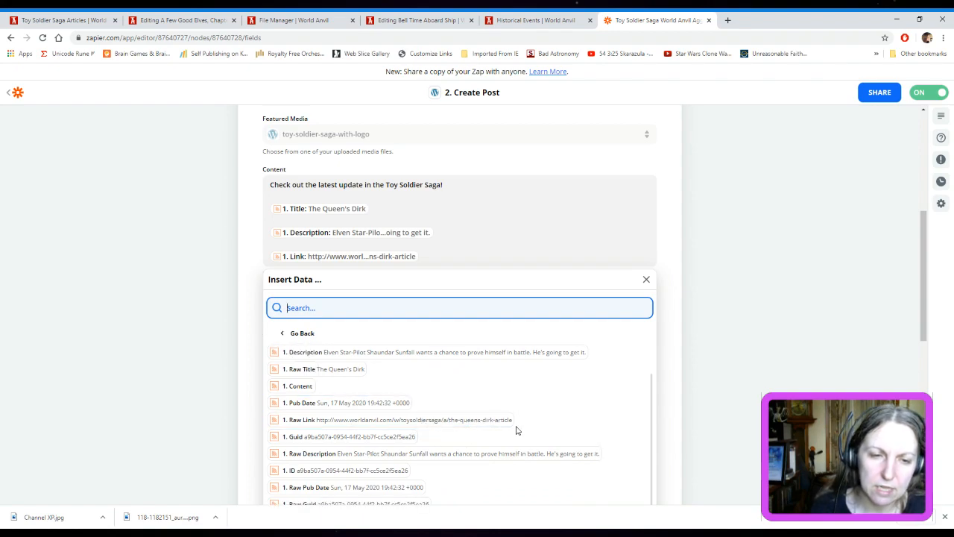
scroll(517, 428, "down", 1)
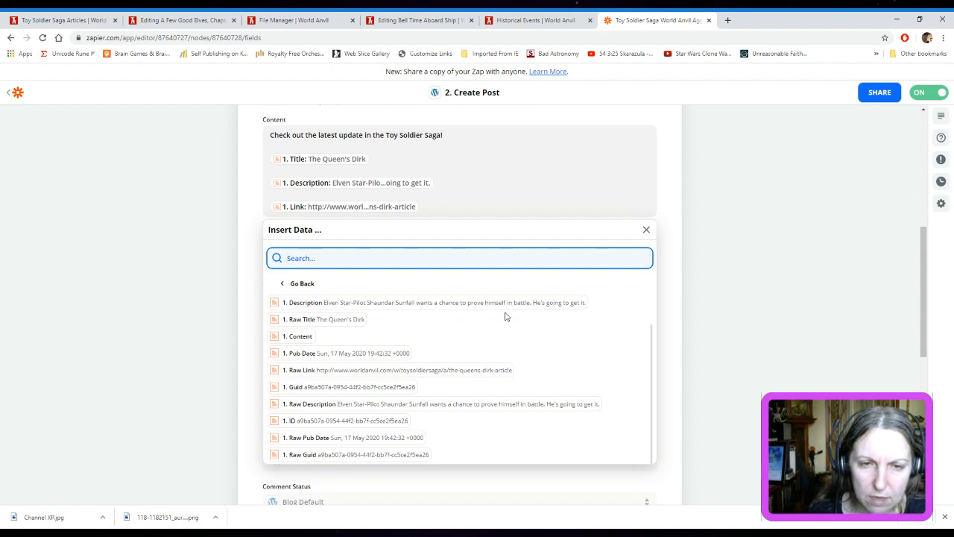
left_click(646, 230)
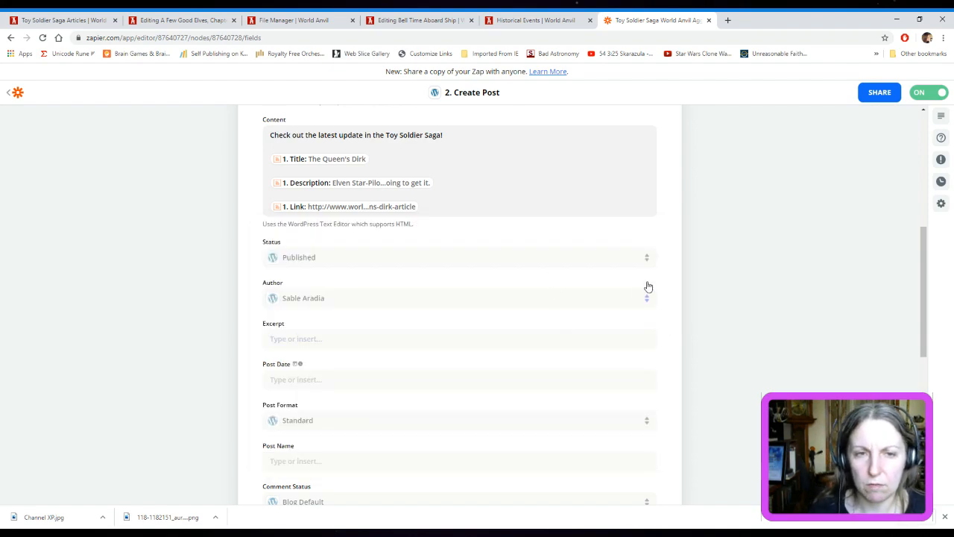
Review the remaining post settings from status and author through post format, comment status, category, sticky and tags
scroll(462, 316, "up", 1)
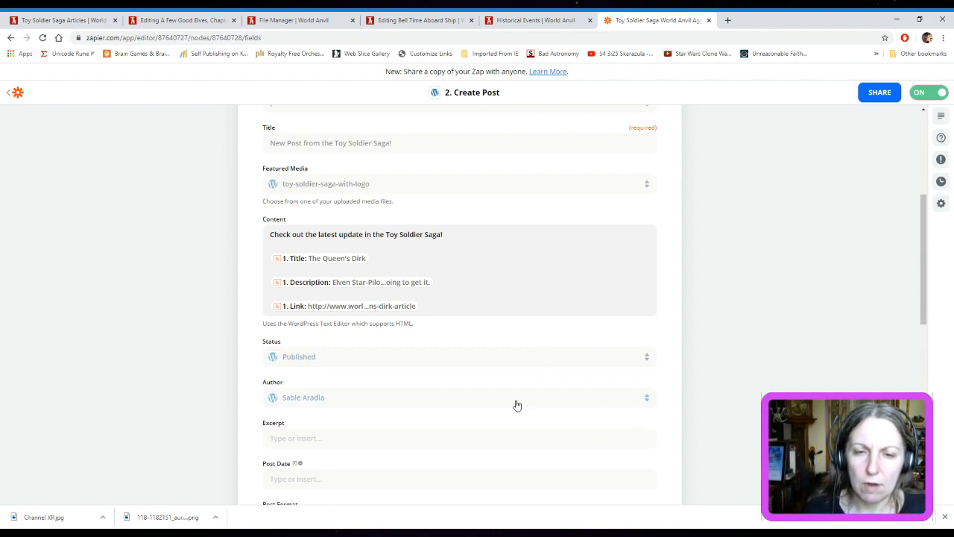
scroll(522, 402, "down", 1)
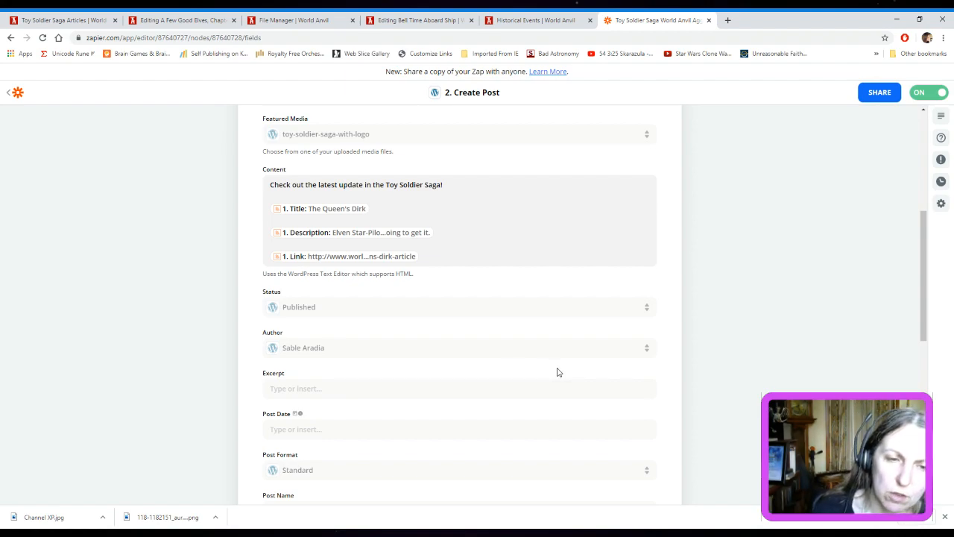
scroll(552, 372, "down", 2)
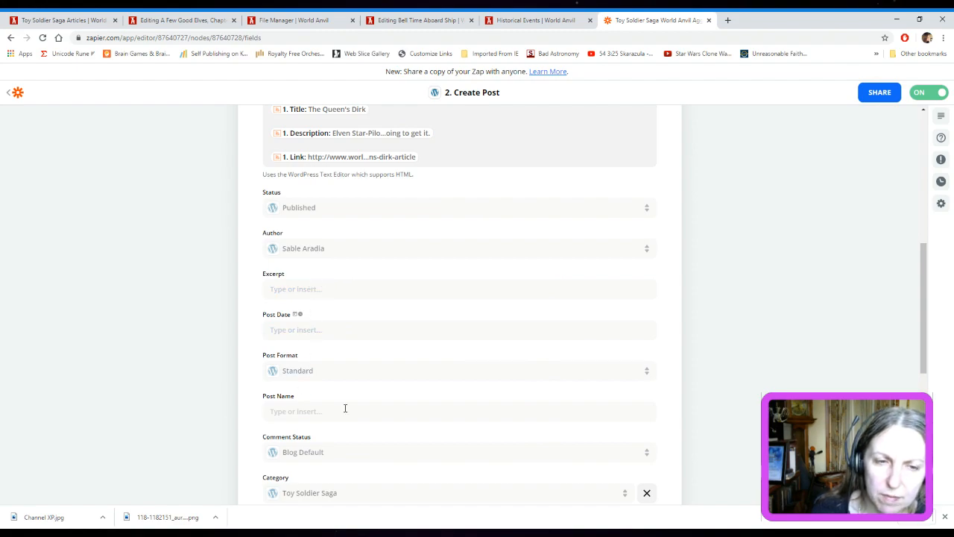
scroll(411, 431, "down", 2)
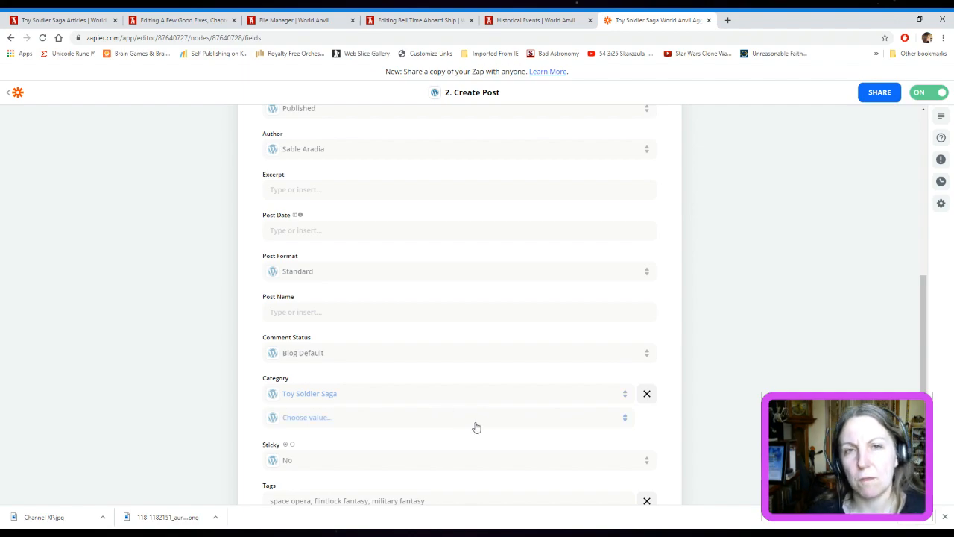
scroll(497, 438, "down", 1)
scroll(501, 439, "down", 1)
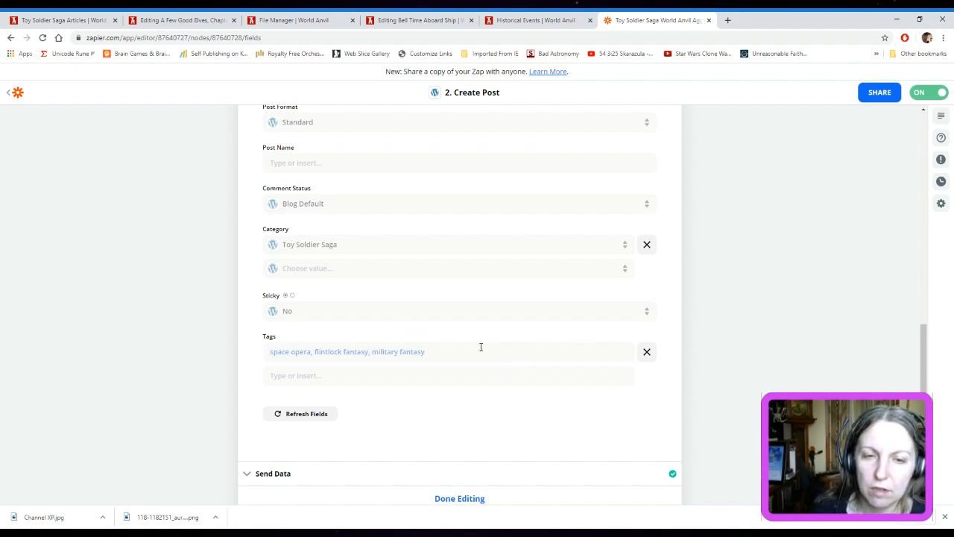
scroll(569, 414, "down", 2)
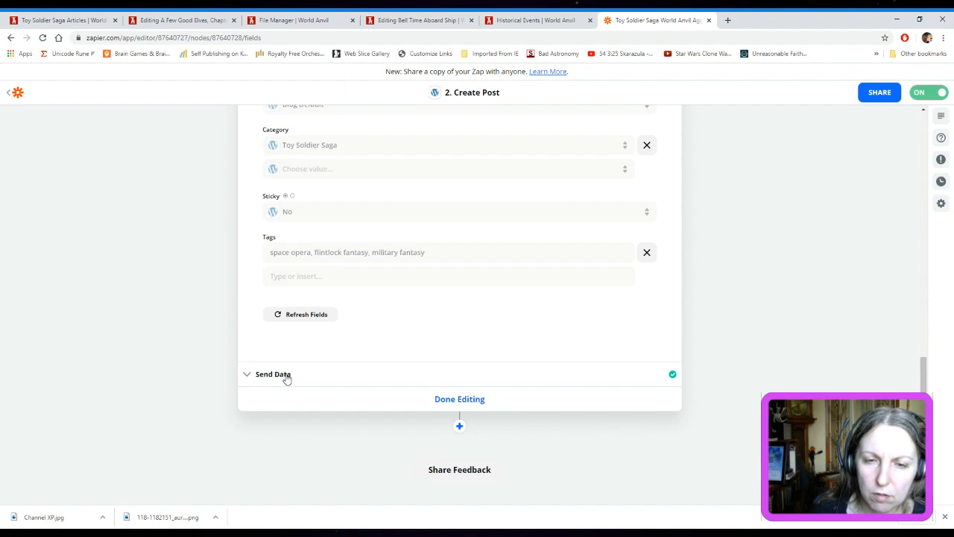
Examine the Send Data test result for the WordPress post and finish editing the action
left_click(287, 379)
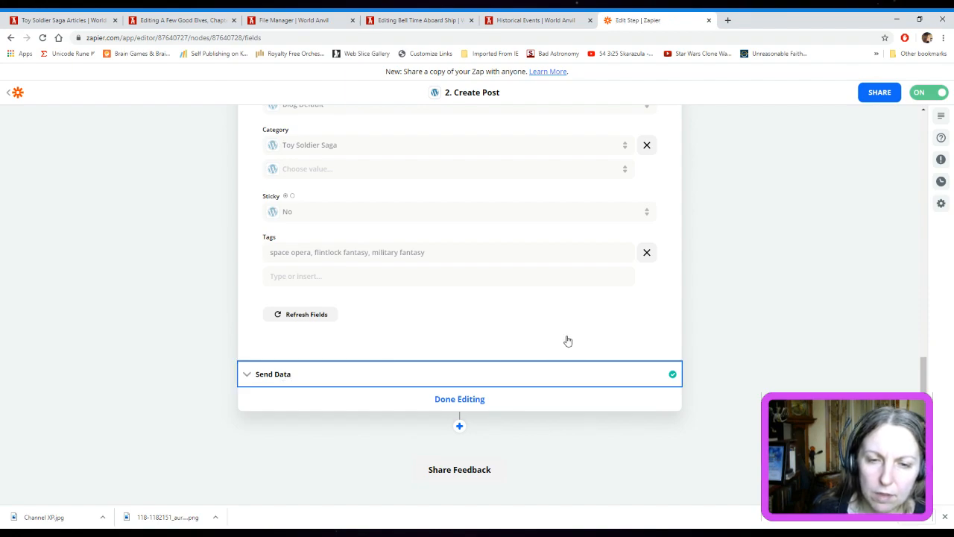
scroll(601, 358, "down", 3)
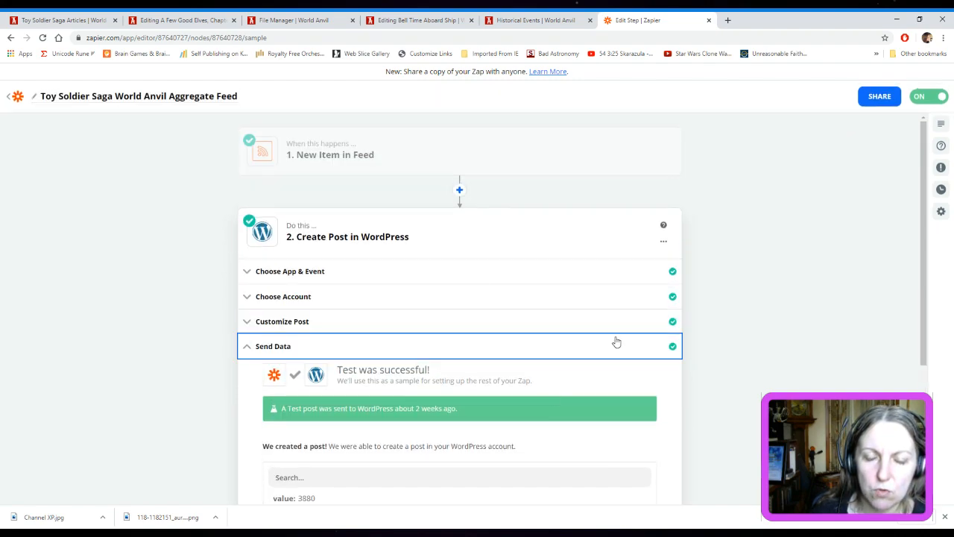
scroll(624, 366, "down", 3)
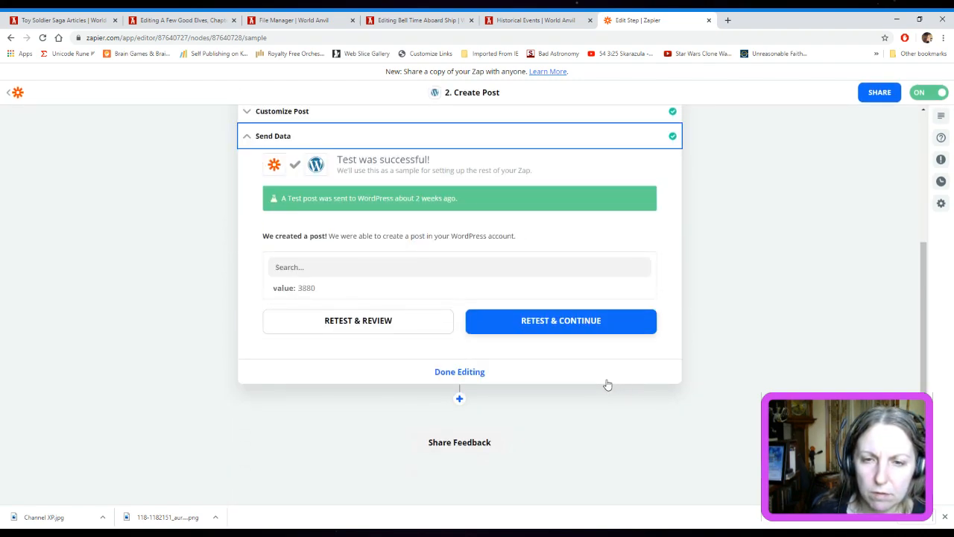
left_click(479, 373)
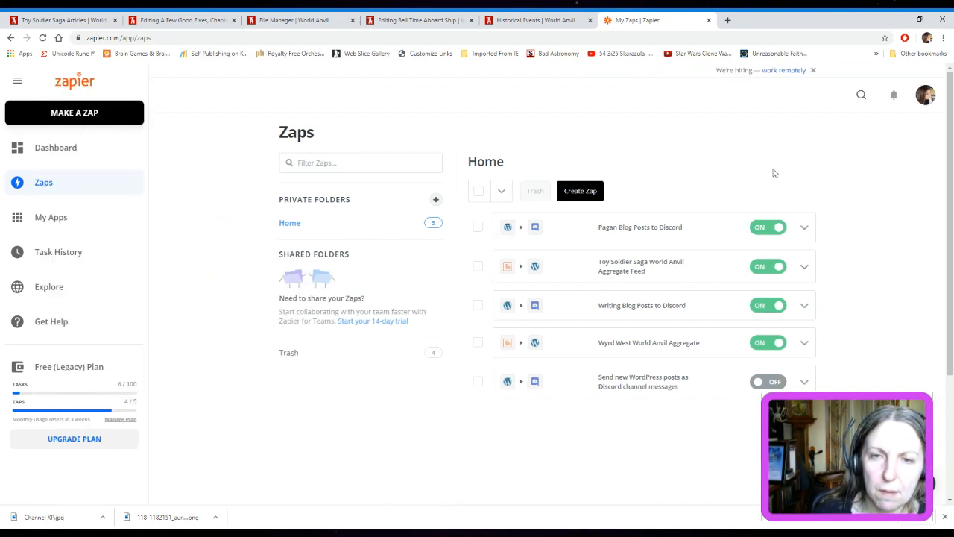
Create a new Zap and search its trigger apps for "rss"
left_click(588, 190)
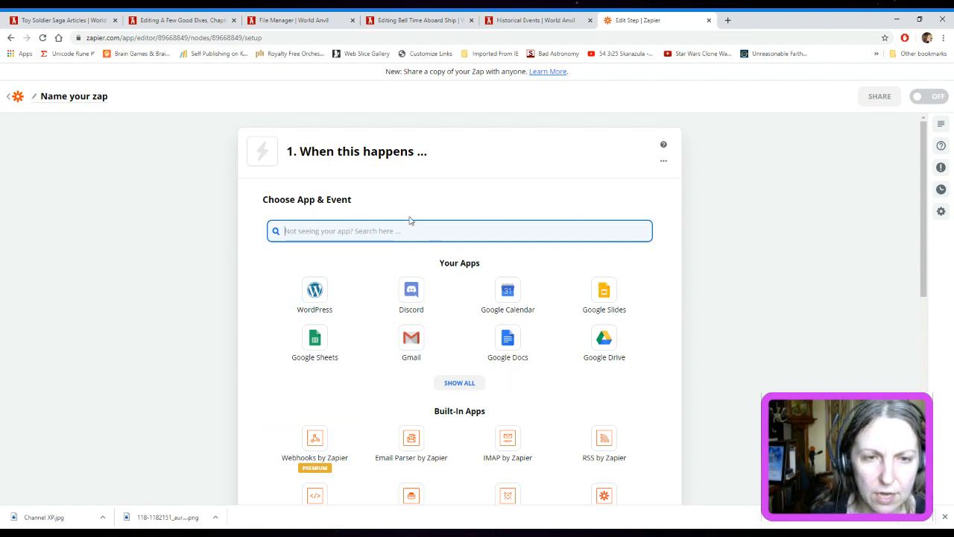
type("rss")
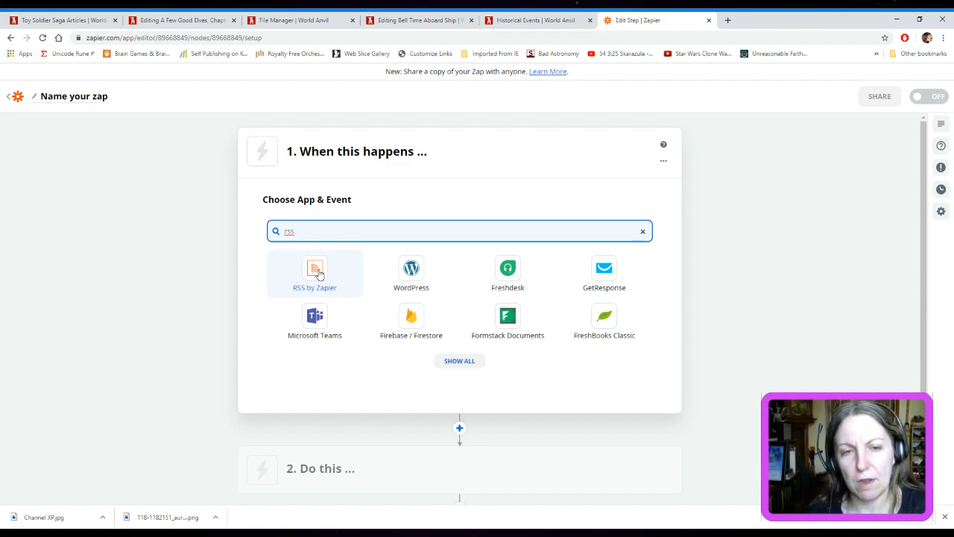
left_click(742, 233)
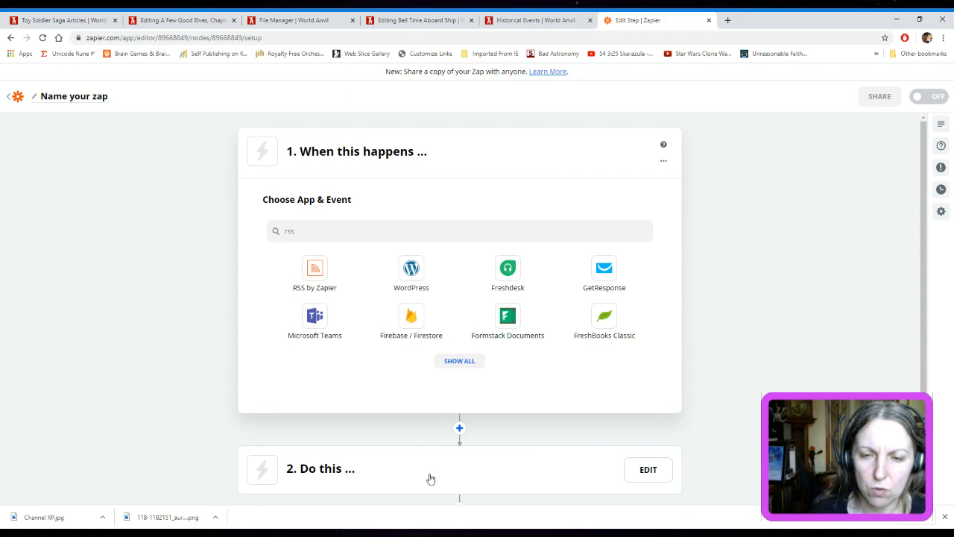
Open the Zap's second step, "Do this", and examine the apps offered for the action
scroll(544, 418, "down", 2)
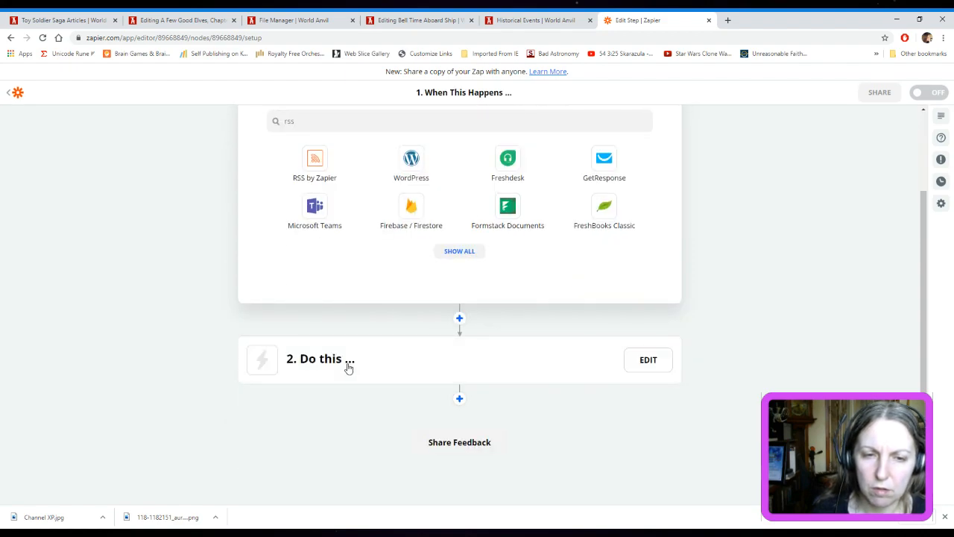
left_click(411, 385)
scroll(783, 369, "down", 4)
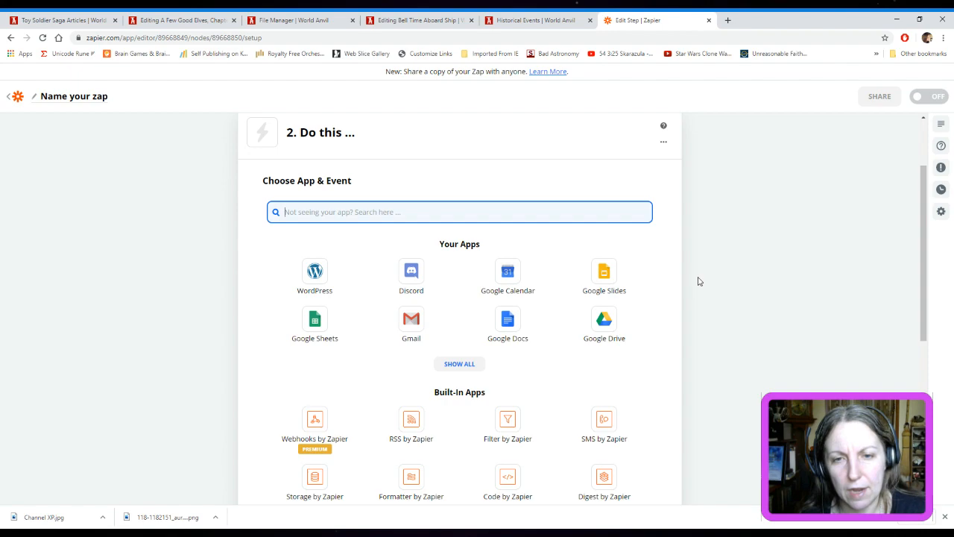
scroll(698, 281, "down", 2)
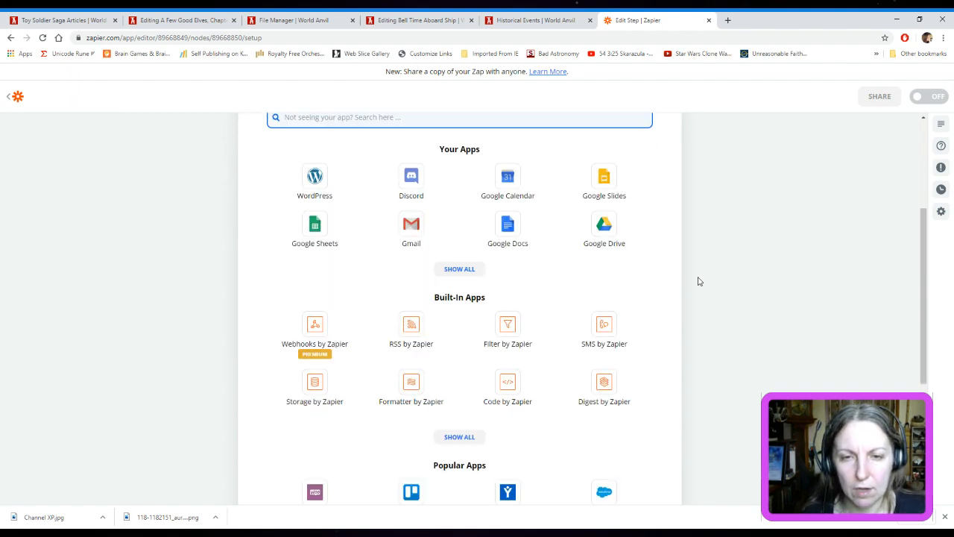
scroll(698, 281, "down", 2)
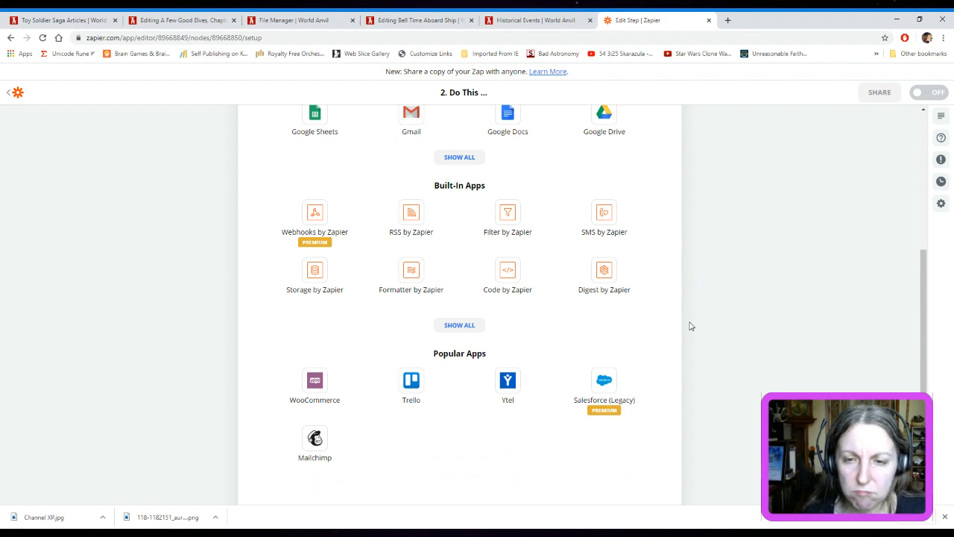
scroll(694, 330, "up", 6)
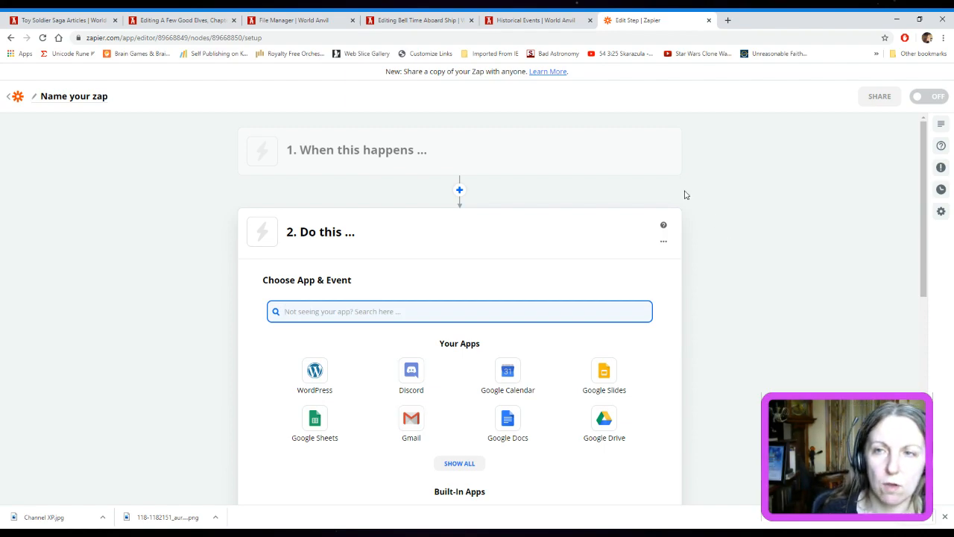
Leave the Zap editor and move the unnamed draft Zap to the trash
left_click(7, 97)
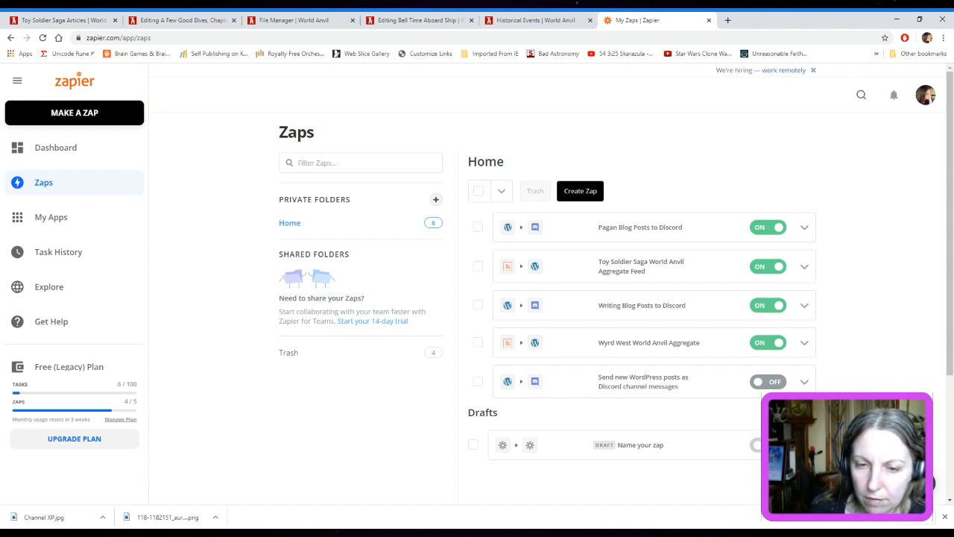
left_click(475, 447)
left_click(541, 187)
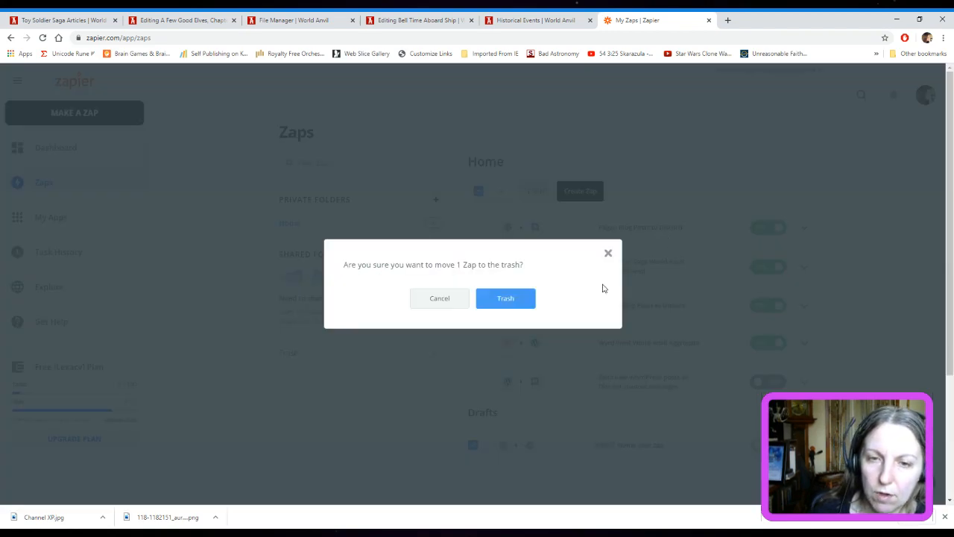
left_click(507, 304)
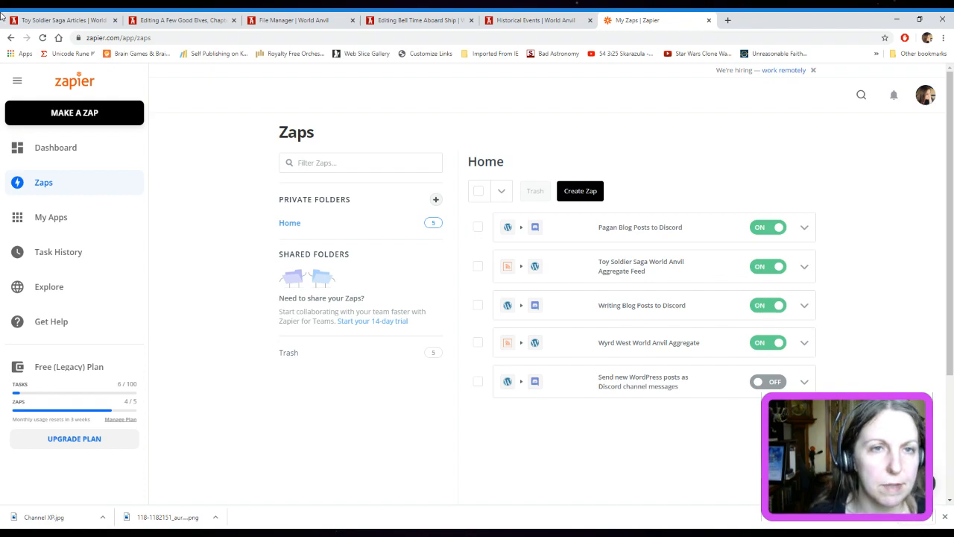
Open the author's speculative fiction website in place of the Zaps page
left_click(278, 35)
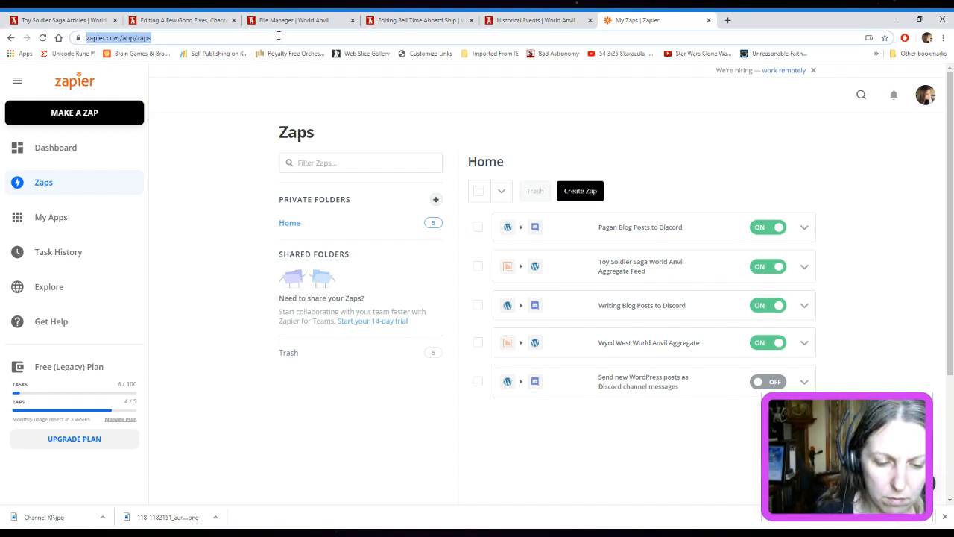
type("dianemorrisonfiction.com")
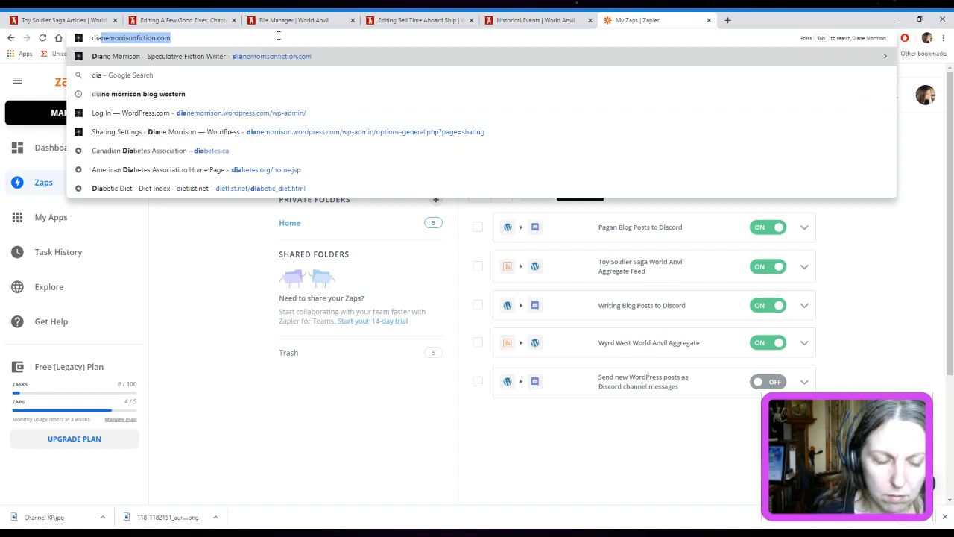
key("Return")
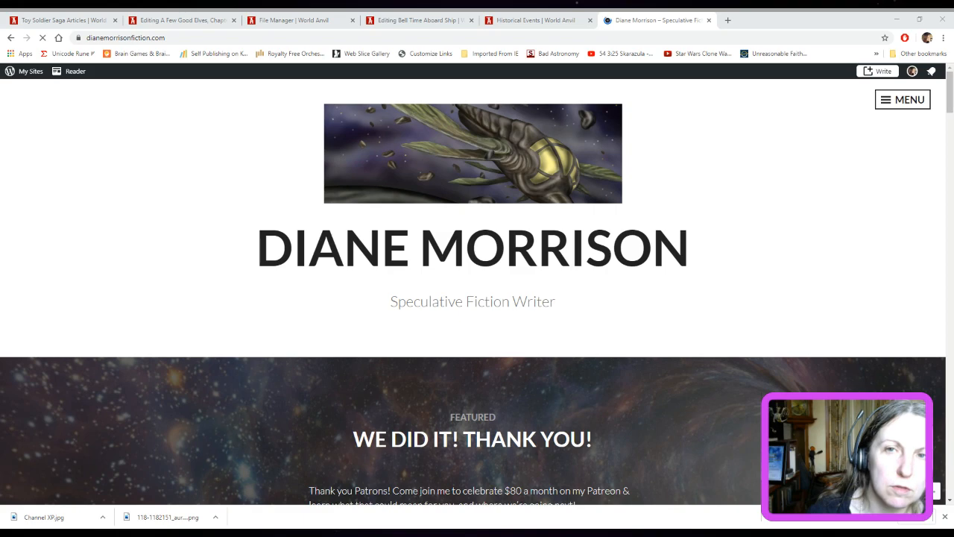
left_click(533, 37)
Find the automatically created Toy Soldier Saga post about Da'kril among the blog entries and open it
scroll(750, 198, "down", 1)
scroll(751, 198, "down", 8)
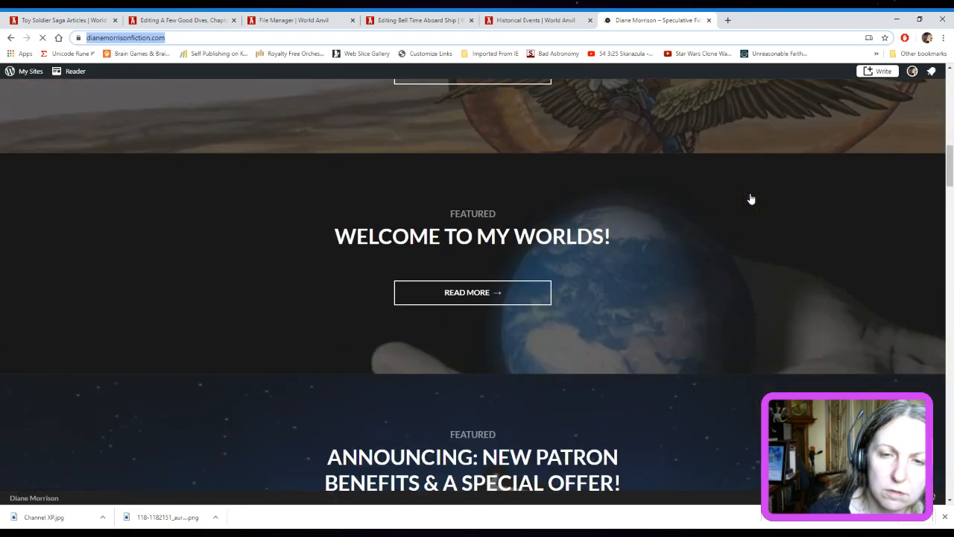
scroll(752, 199, "down", 6)
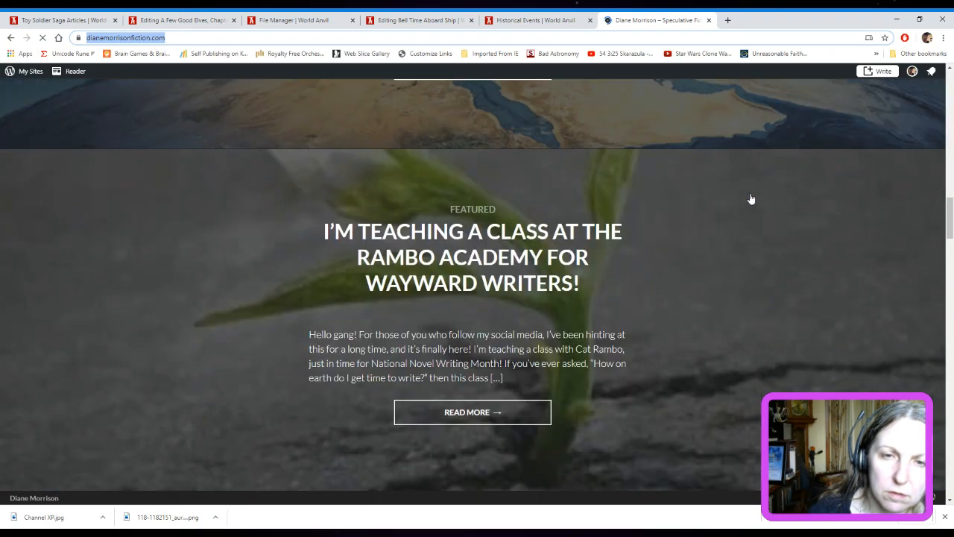
scroll(752, 198, "down", 7)
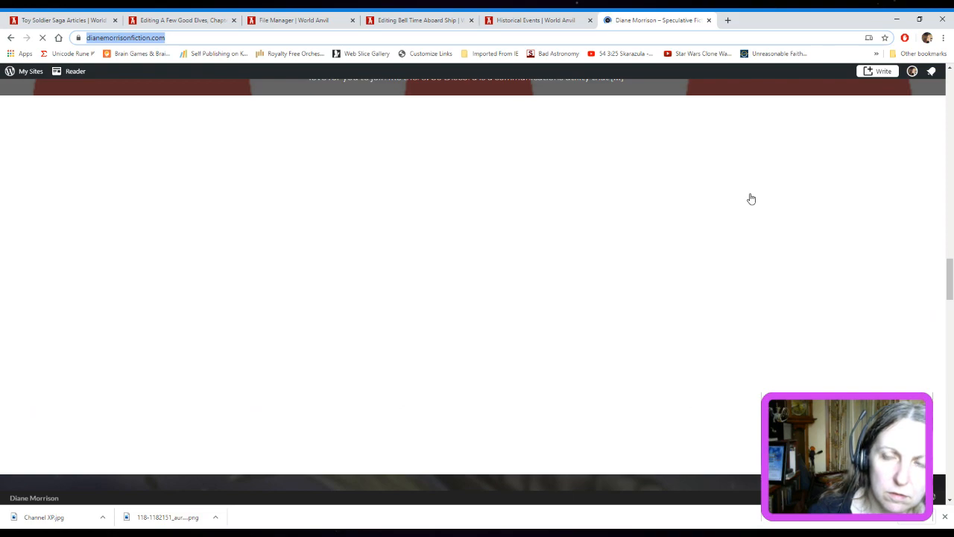
scroll(751, 198, "up", 1)
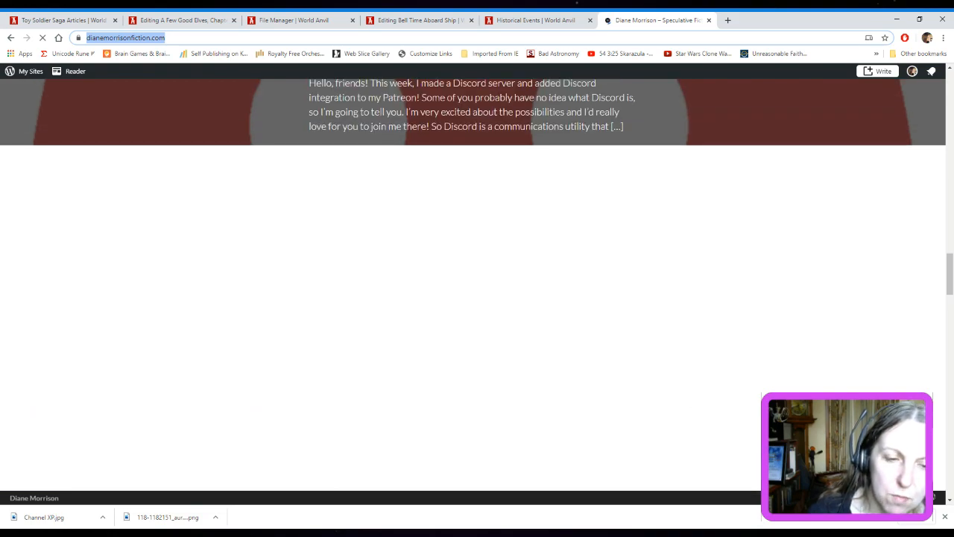
key("alt+Tab")
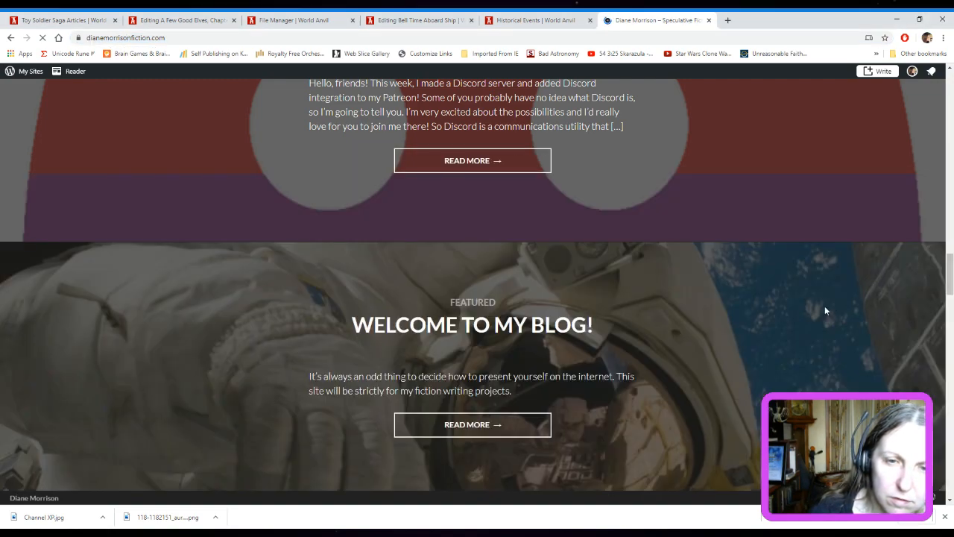
scroll(824, 310, "down", 3)
scroll(824, 310, "down", 3)
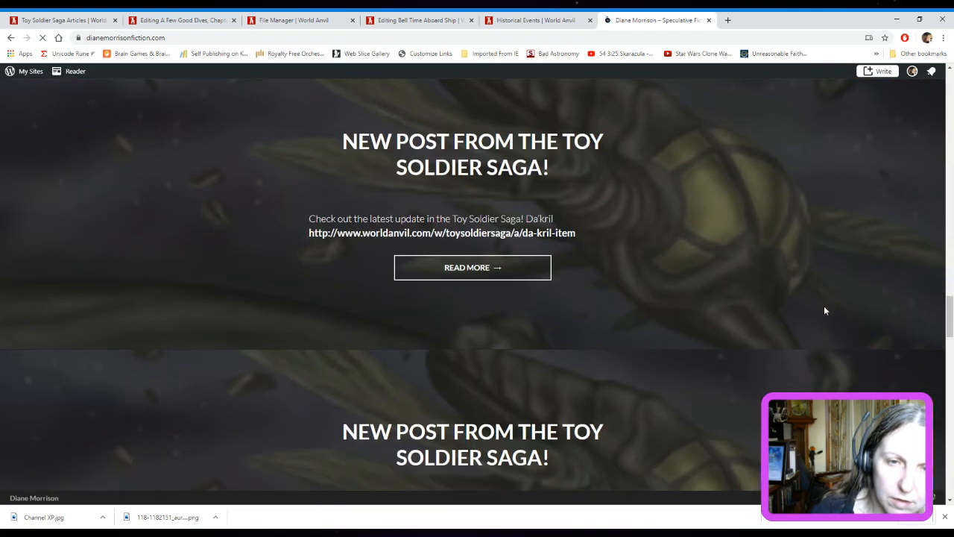
left_click(466, 267)
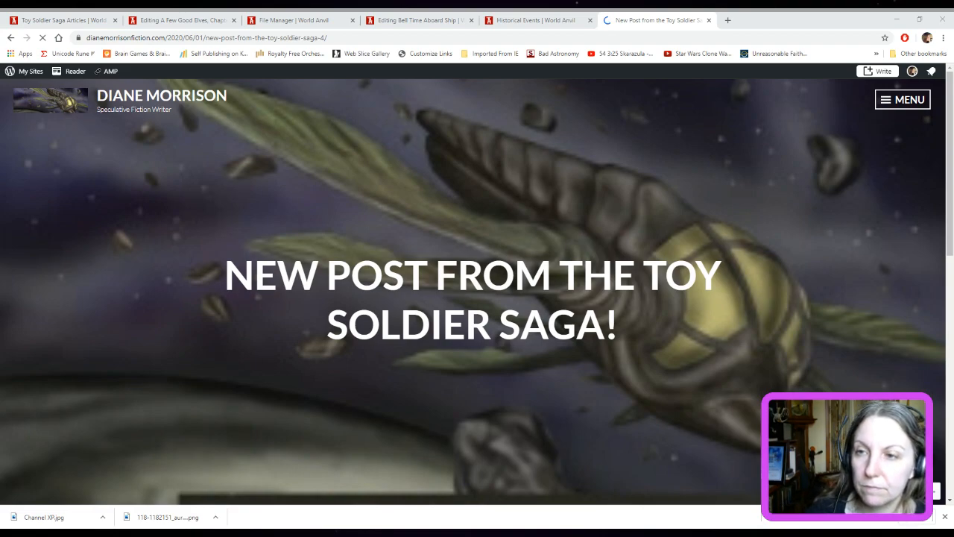
Examine the Da'kril post's header image, text, World Anvil link, tags and category
left_click_drag(949, 202, 940, 331)
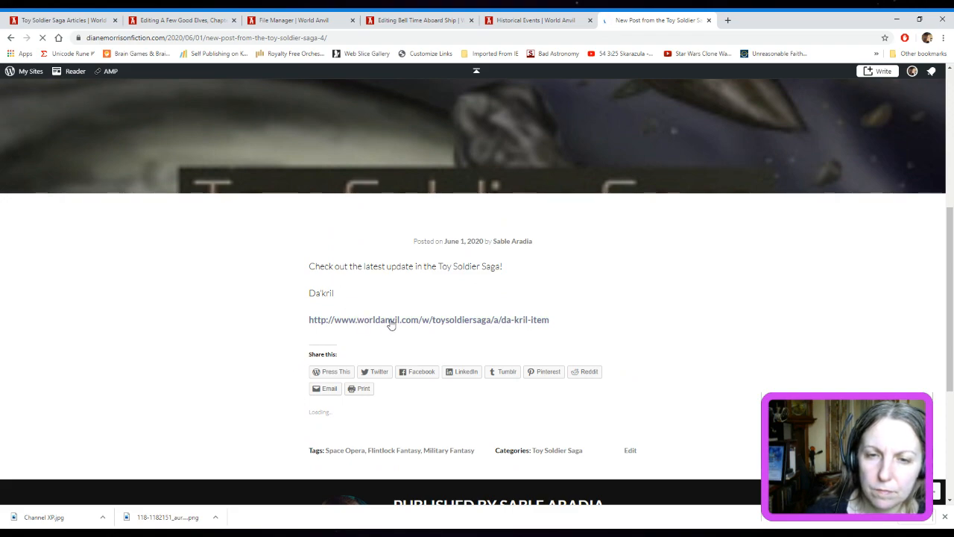
scroll(876, 299, "up", 5)
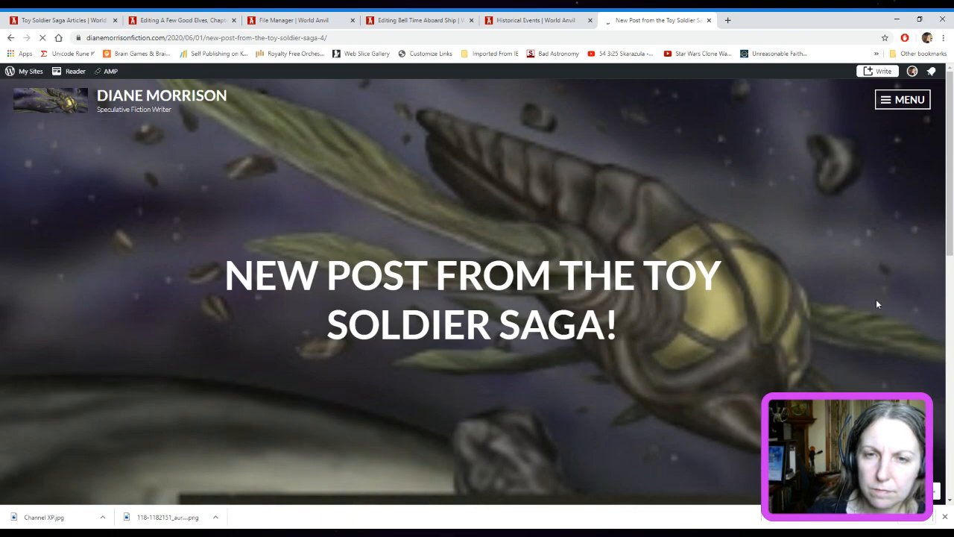
scroll(877, 300, "down", 3)
scroll(876, 301, "up", 3)
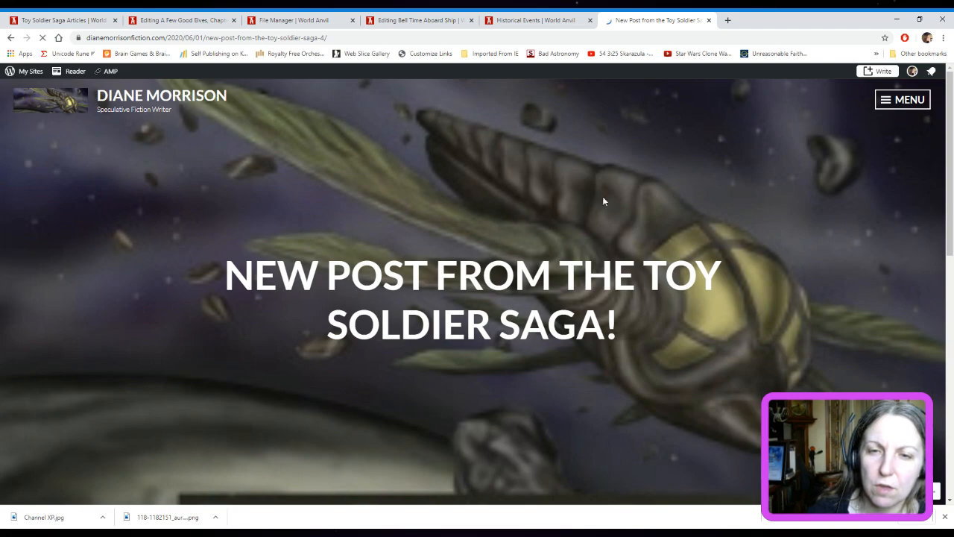
scroll(780, 246, "down", 10)
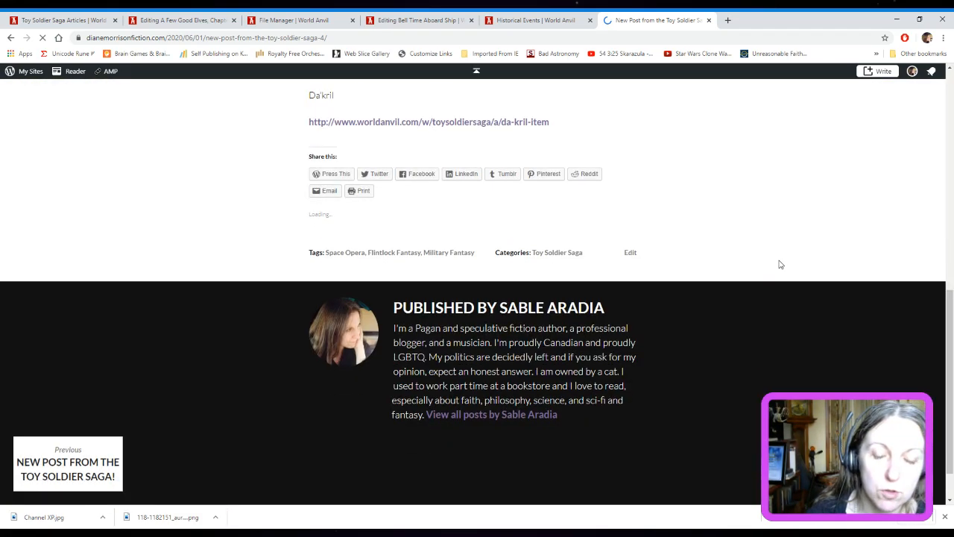
scroll(780, 266, "up", 10)
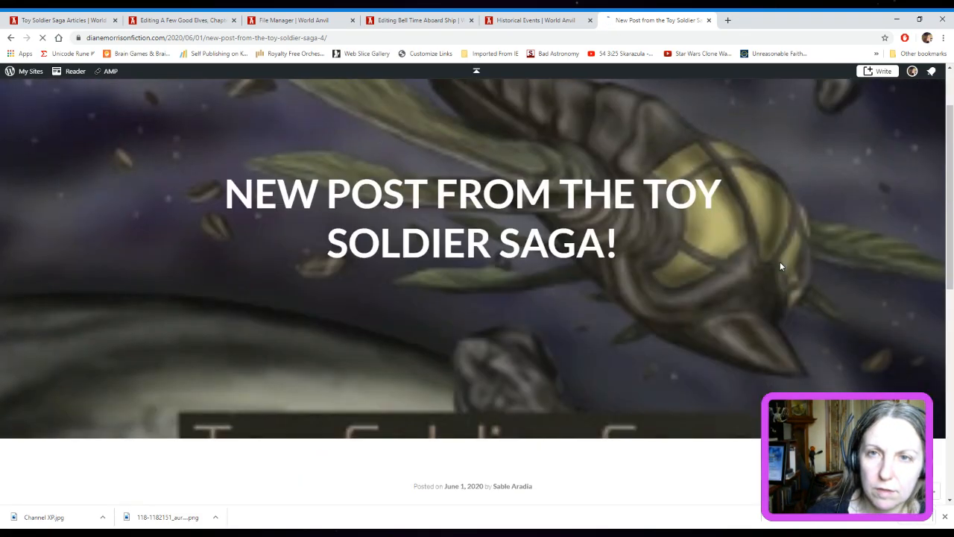
scroll(781, 266, "up", 1)
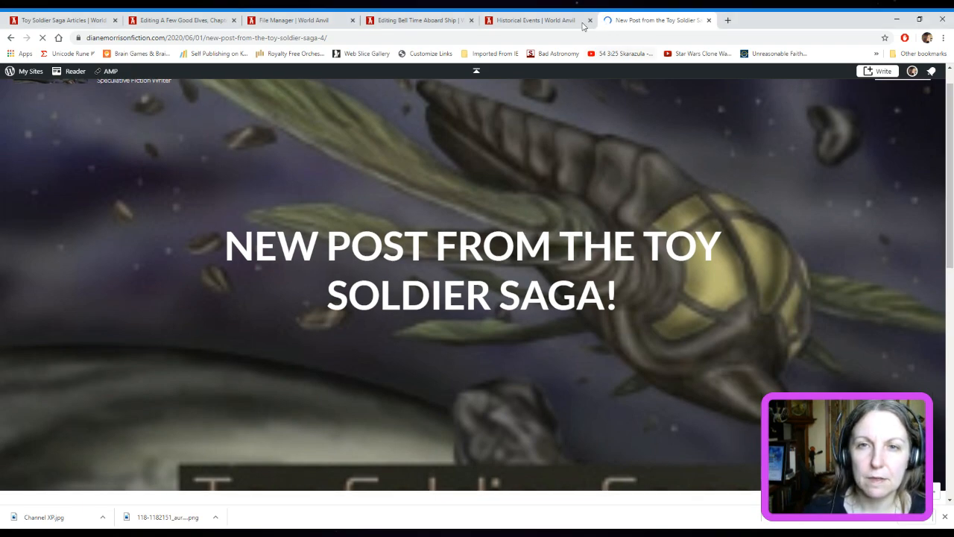
Switch to Goodreads and open the author blog's editing page to check its external blog feed URL
left_click(566, 37)
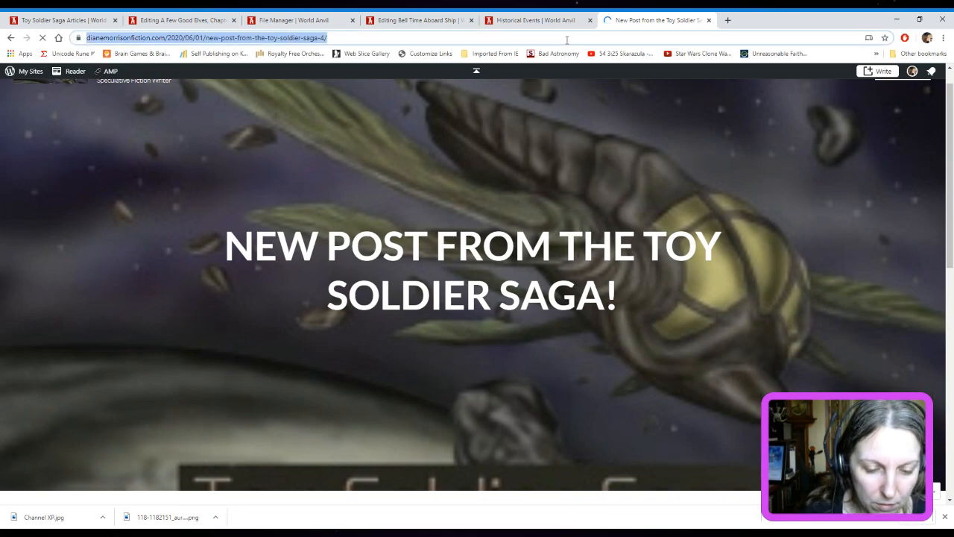
type("goodr")
key("Return")
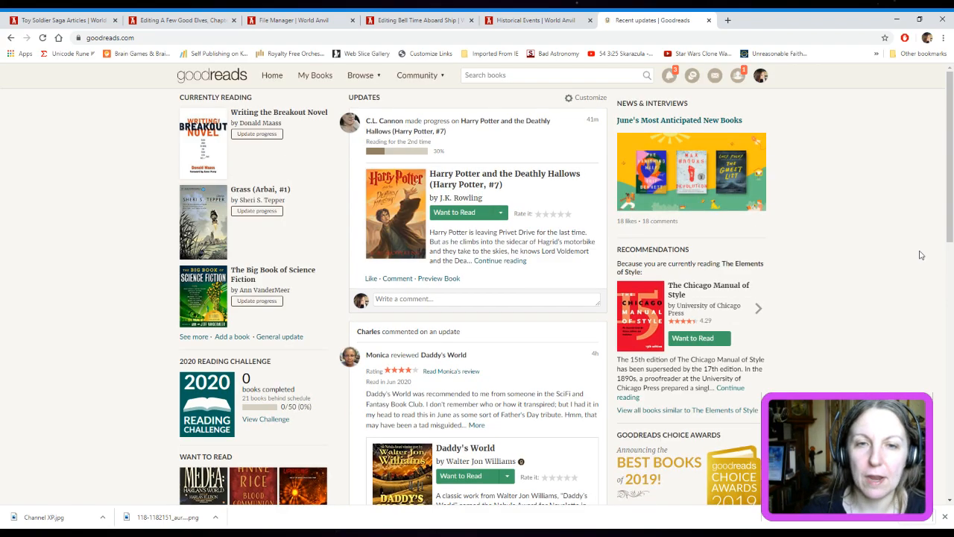
left_click(763, 80)
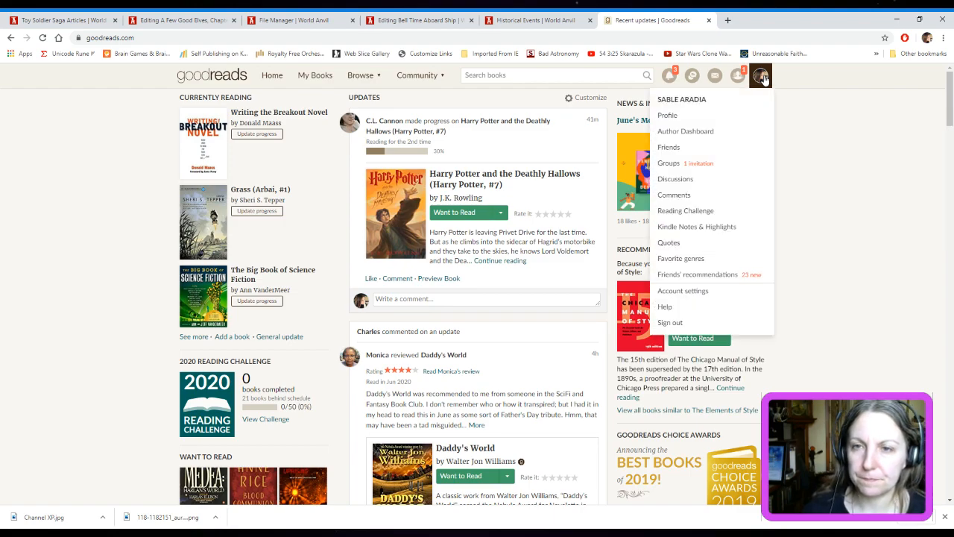
left_click(674, 131)
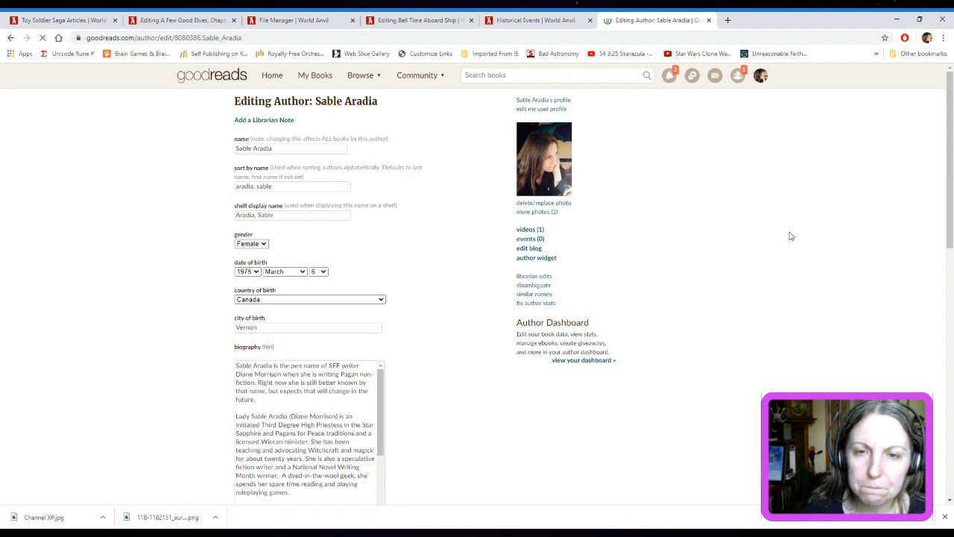
left_click(534, 249)
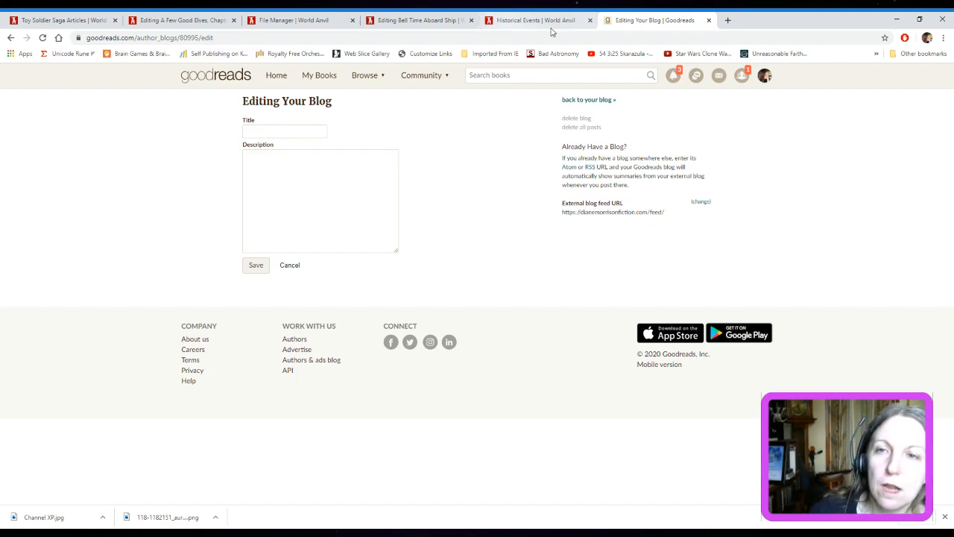
Open the Goodreads author profile and examine how its blog section displays the Toy Soldier Saga post
left_click(762, 84)
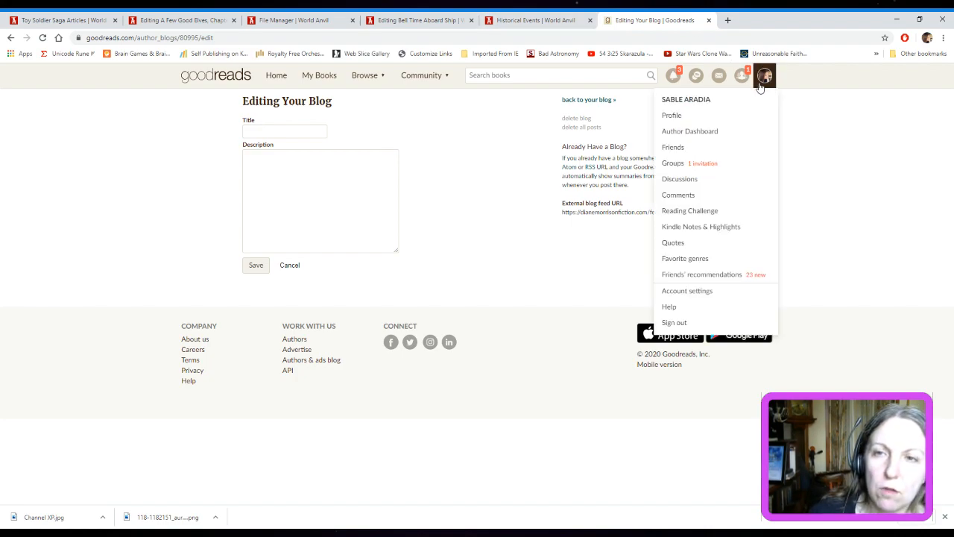
left_click(674, 116)
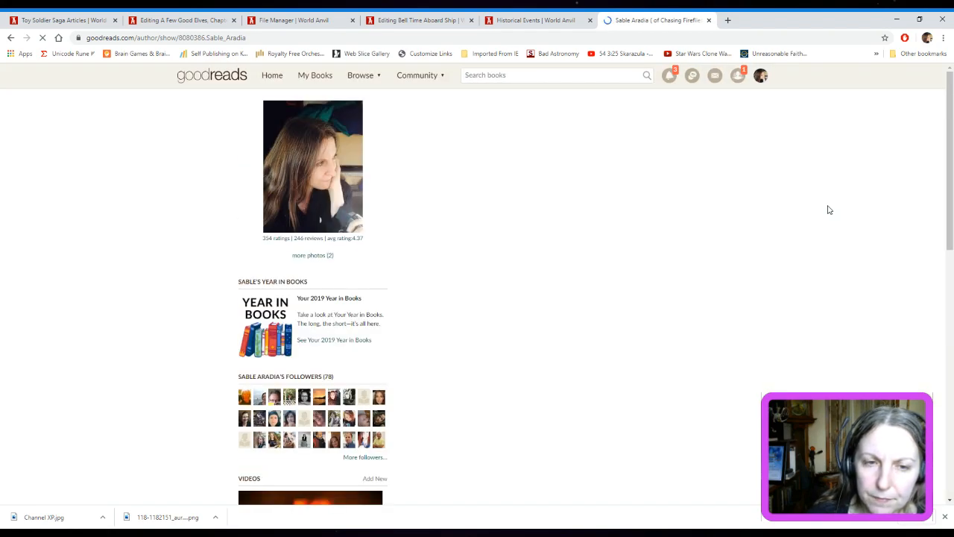
scroll(829, 209, "down", 1)
scroll(828, 209, "down", 3)
scroll(831, 210, "down", 5)
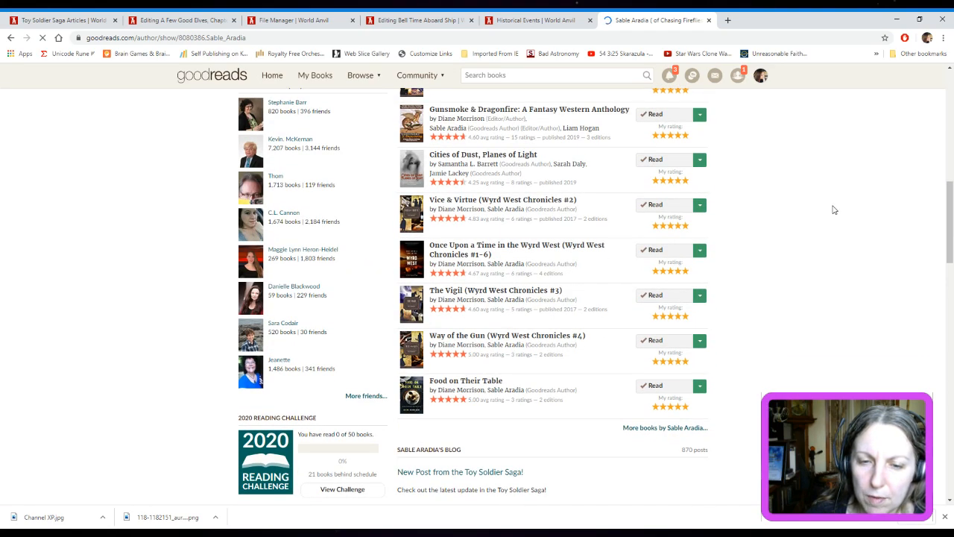
scroll(834, 209, "down", 3)
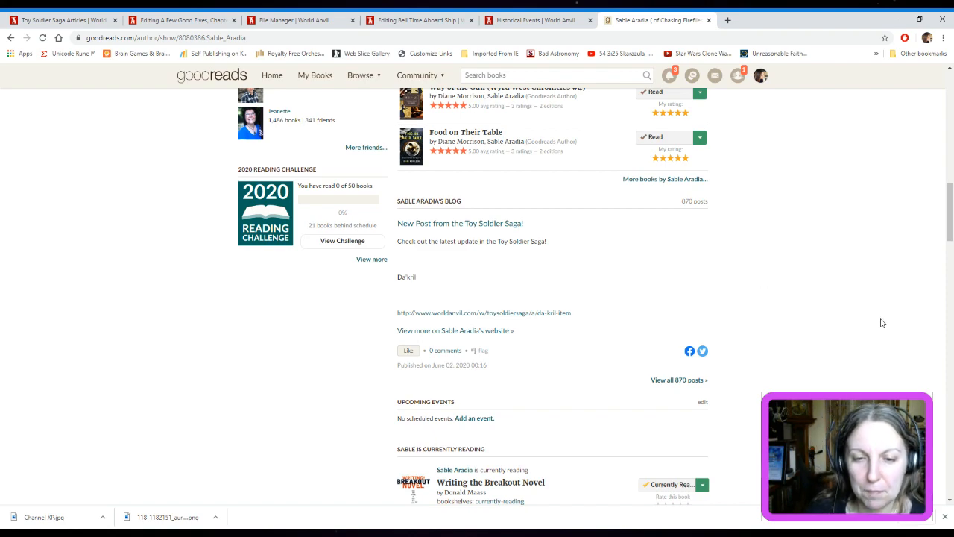
scroll(882, 328, "down", 2)
scroll(888, 337, "up", 3)
scroll(888, 339, "up", 10)
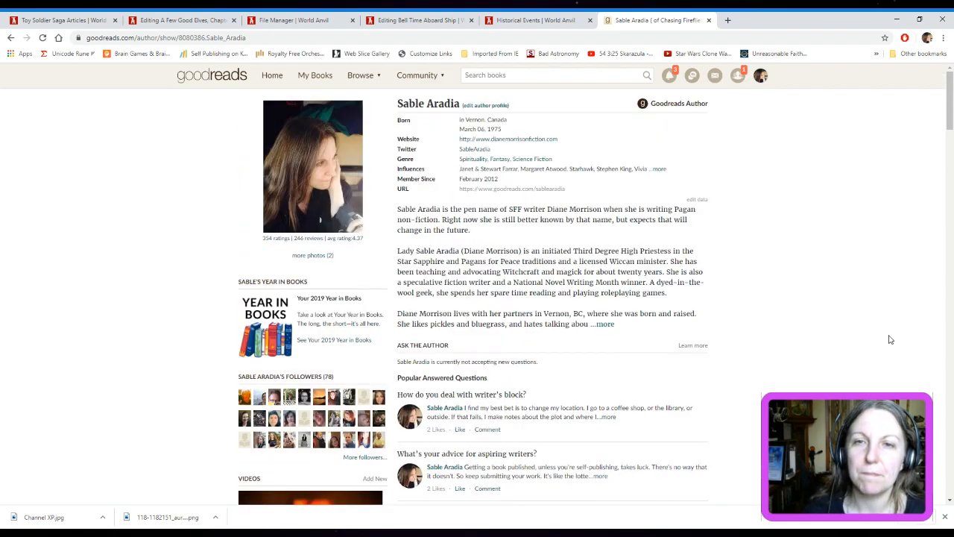
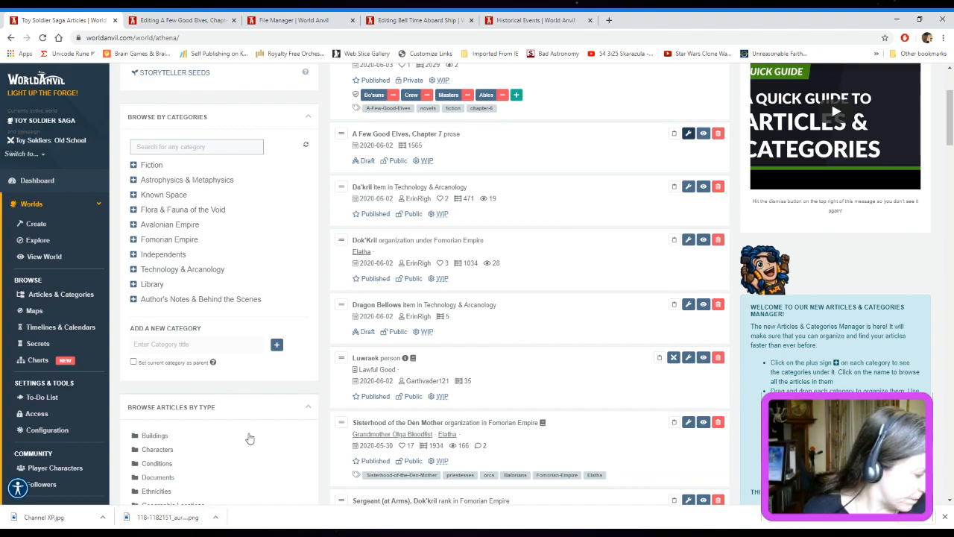
Browse the Known Space category in the Toy Soldier Saga article manager and open the Peridot article's public view in a separate tab
scroll(224, 323, "up", 3)
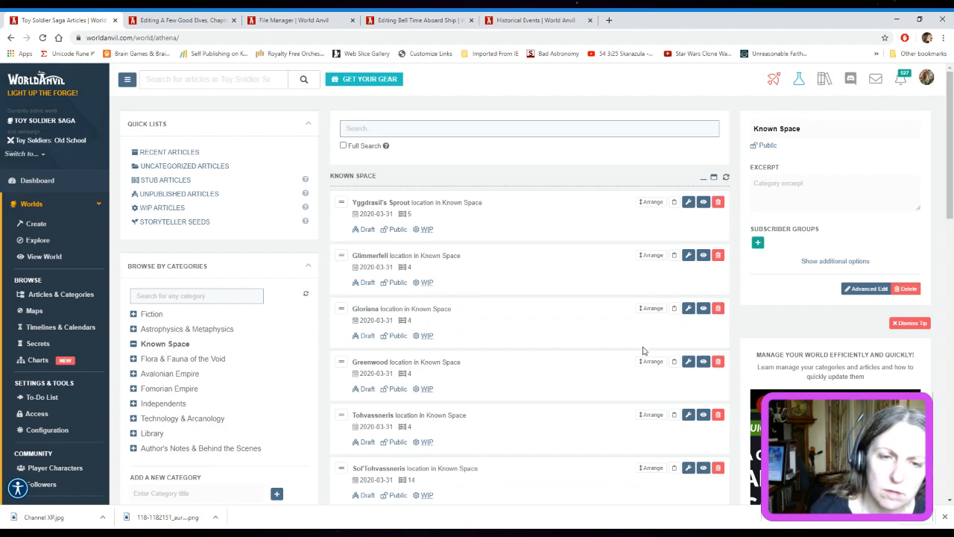
scroll(644, 350, "down", 1)
scroll(644, 351, "down", 4)
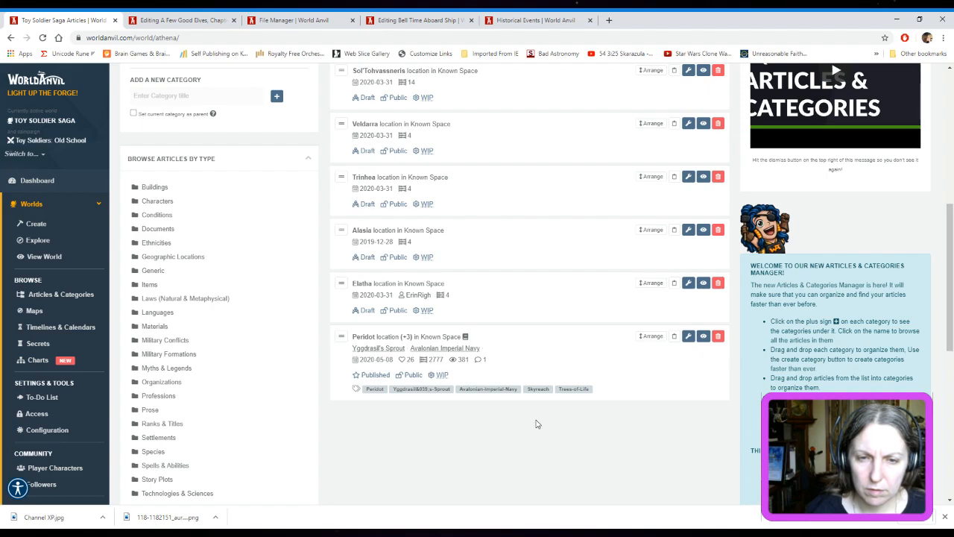
middle_click(704, 337)
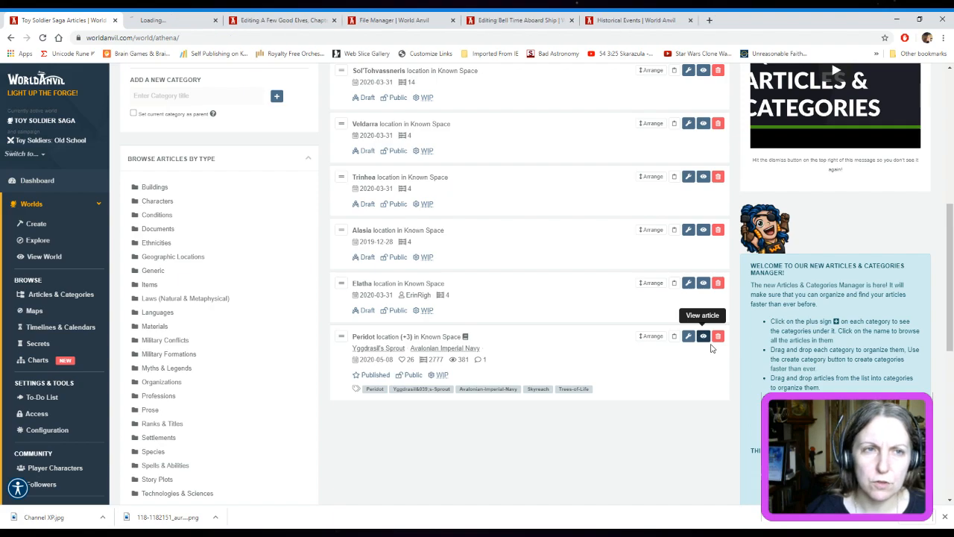
left_click(152, 19)
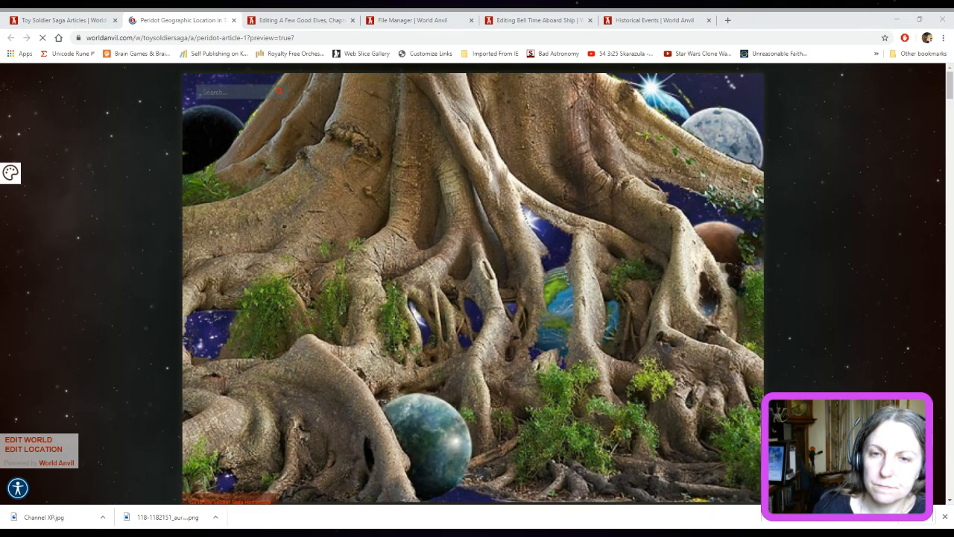
Examine the Peridot article's header image, opening quote, introduction, sidebar codex and embedded interactive Geography map
scroll(912, 216, "down", 3)
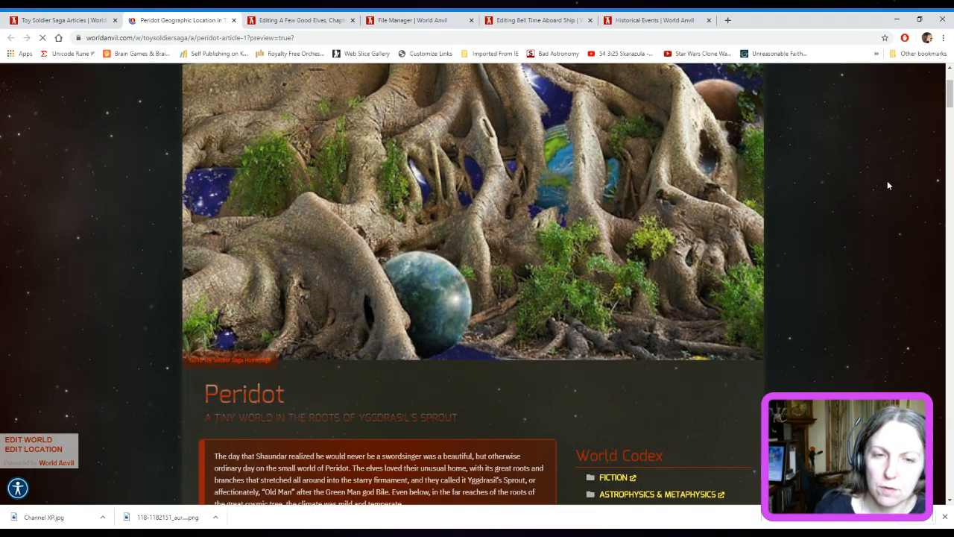
scroll(886, 186, "down", 2)
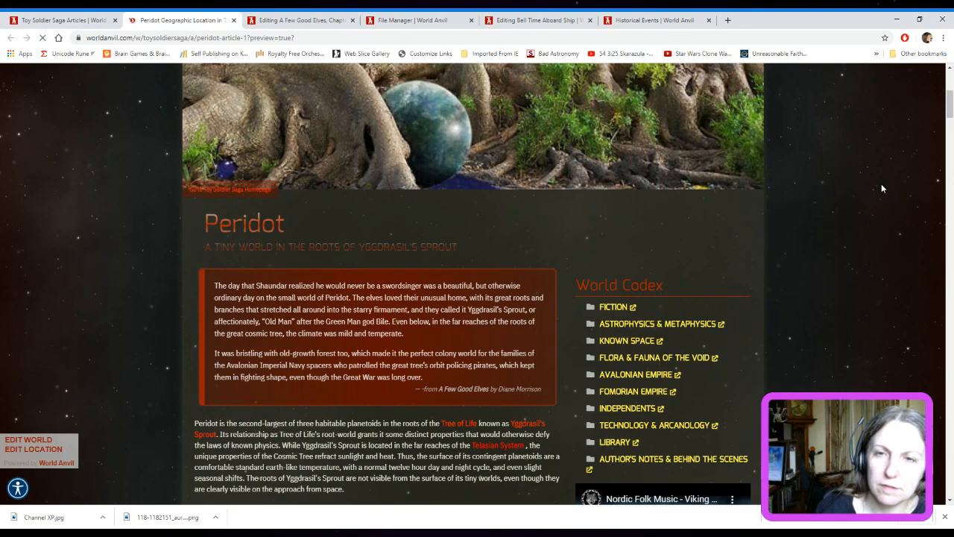
scroll(883, 190, "down", 4)
scroll(887, 192, "down", 1)
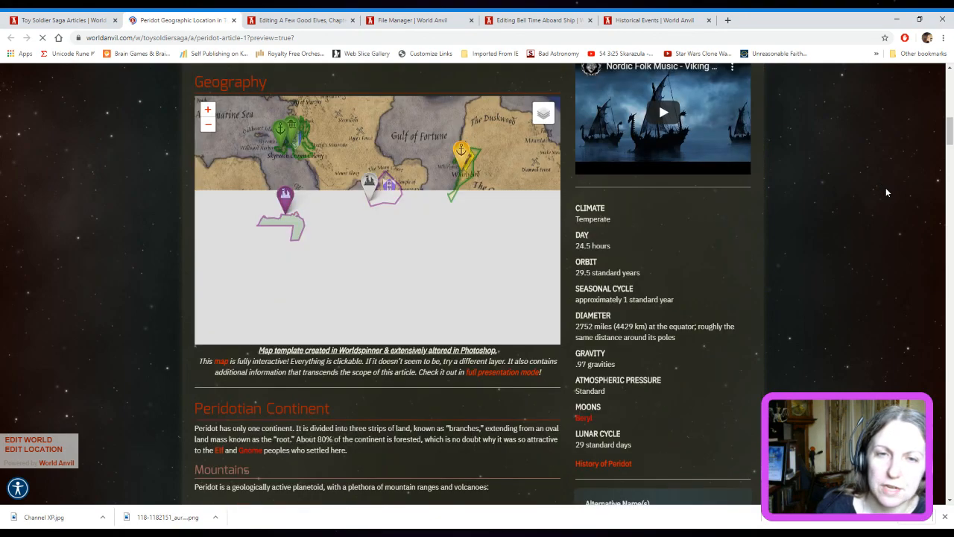
scroll(896, 209, "up", 1)
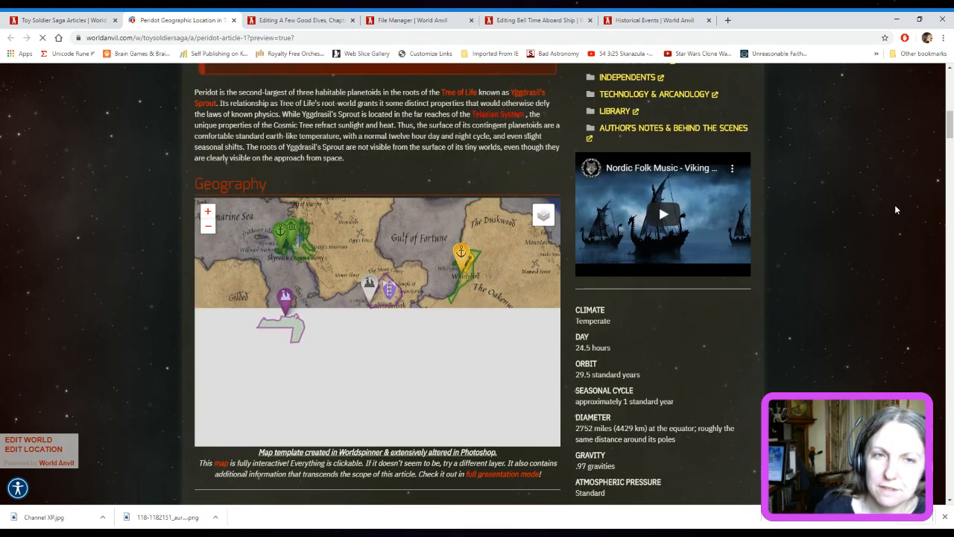
scroll(896, 209, "up", 1)
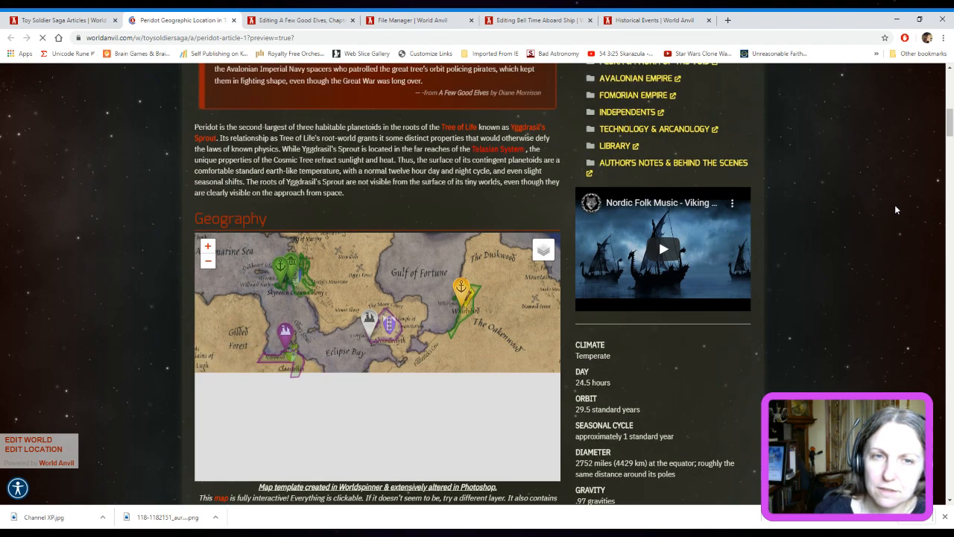
scroll(896, 210, "up", 1)
scroll(896, 209, "up", 1)
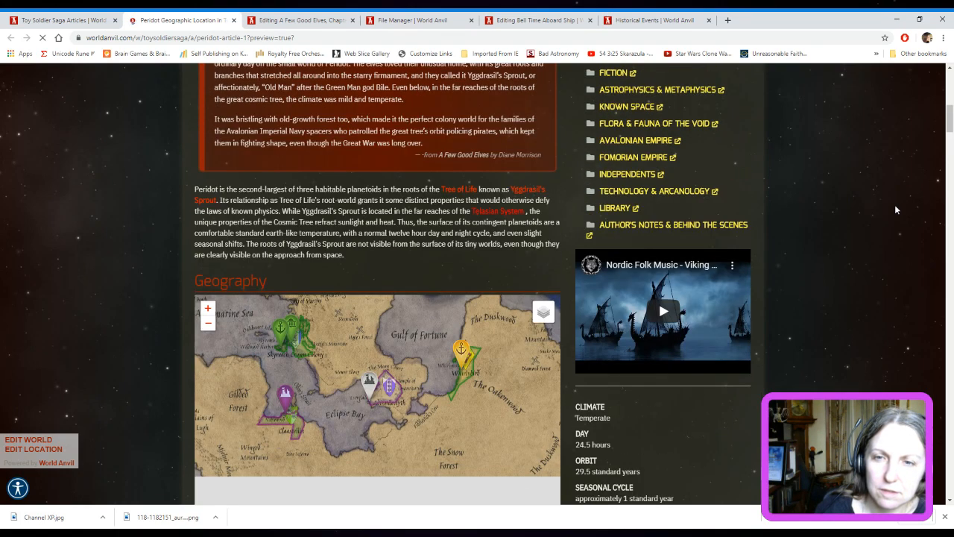
scroll(895, 210, "up", 1)
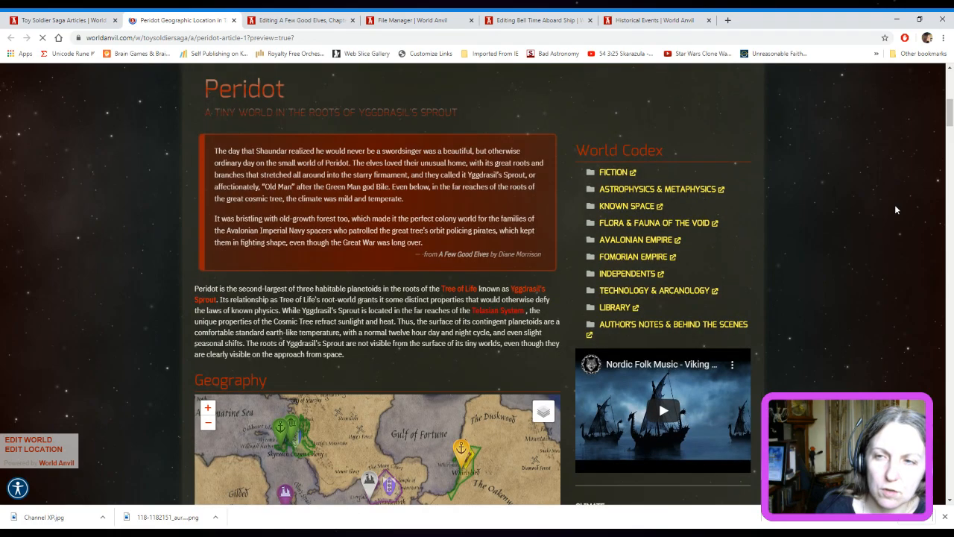
scroll(895, 209, "up", 3)
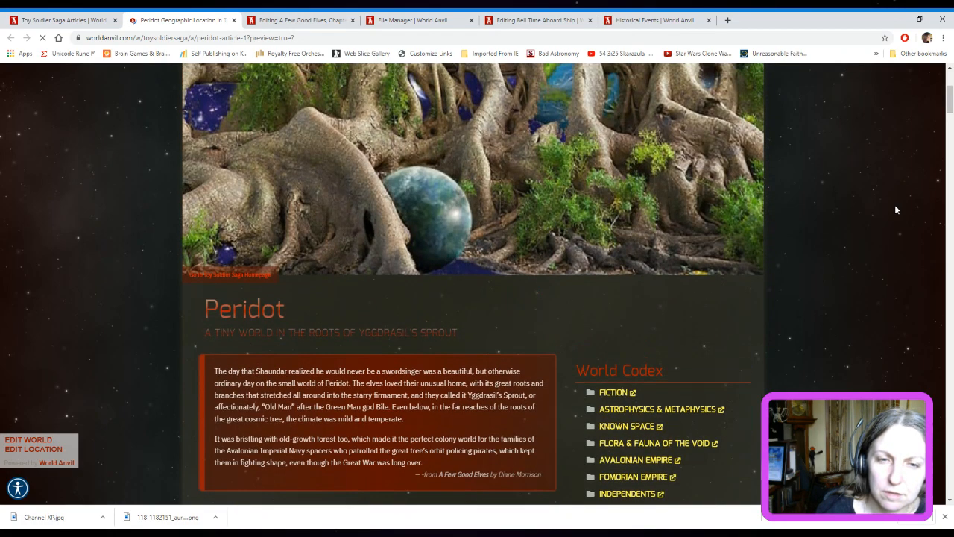
scroll(896, 210, "down", 3)
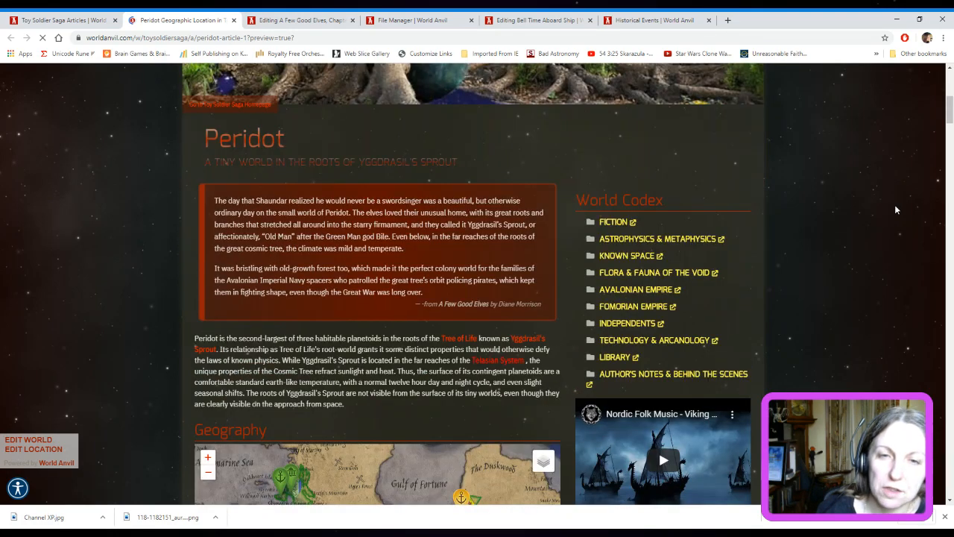
scroll(896, 210, "down", 1)
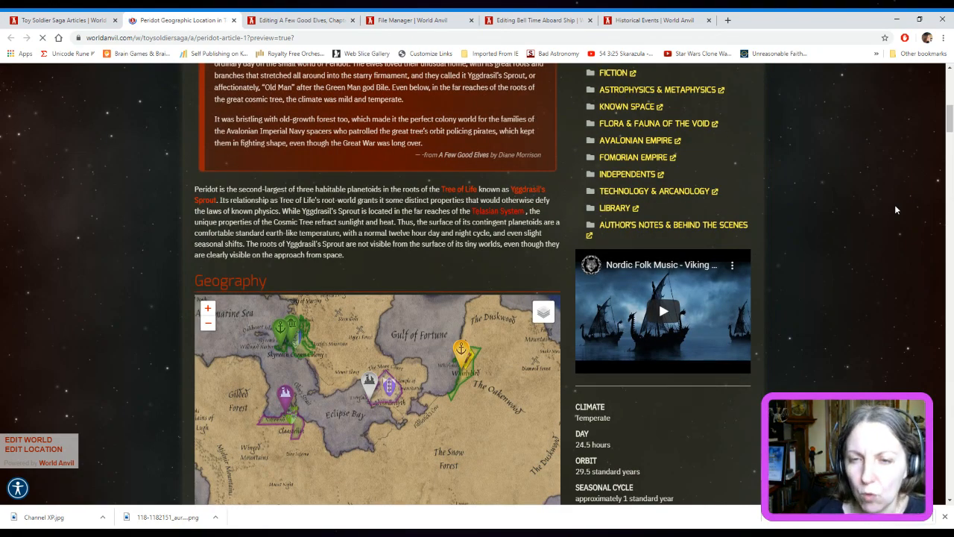
scroll(899, 231, "up", 1)
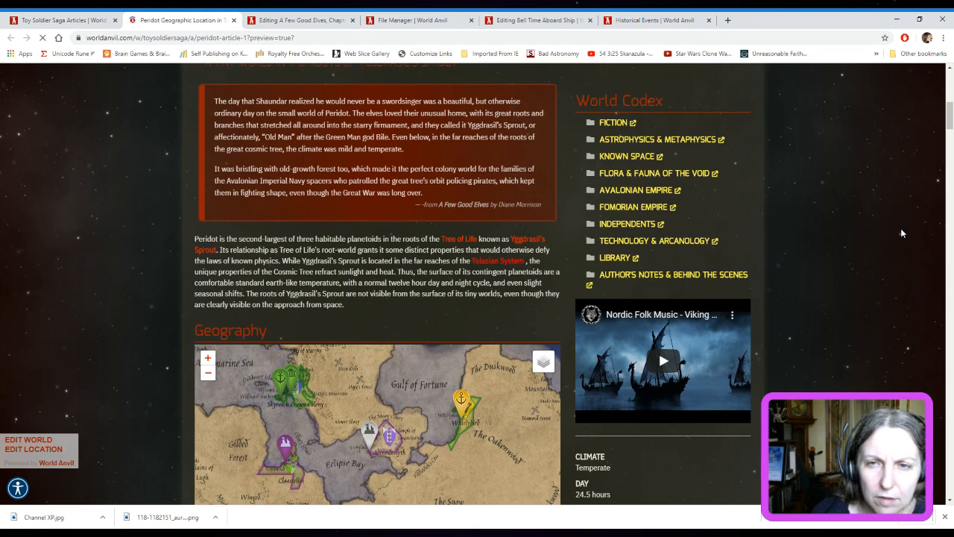
scroll(901, 233, "up", 1)
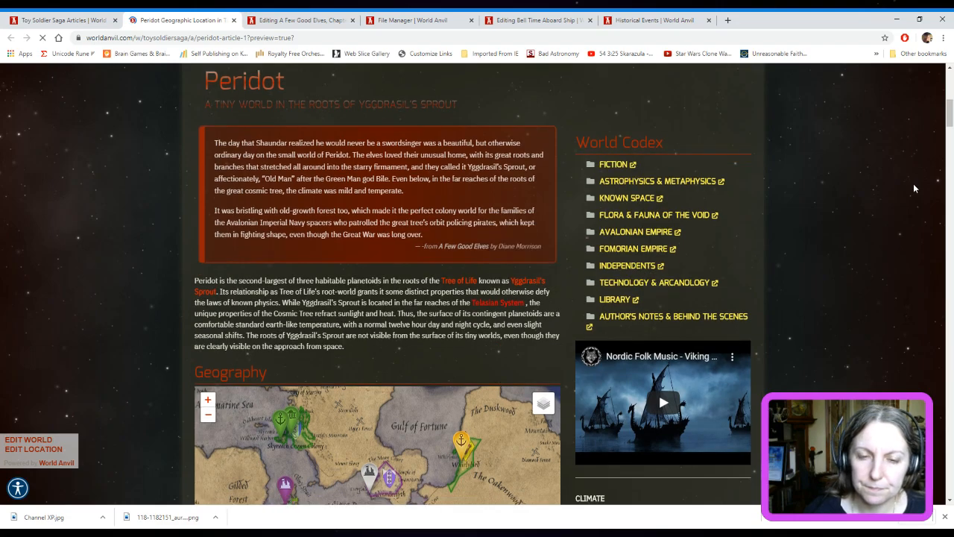
Examine Peridot's planetary facts, mountain ranges and geological landmarks, along with the sidebar entries on its government and colonies
scroll(913, 188, "down", 3)
scroll(914, 188, "down", 3)
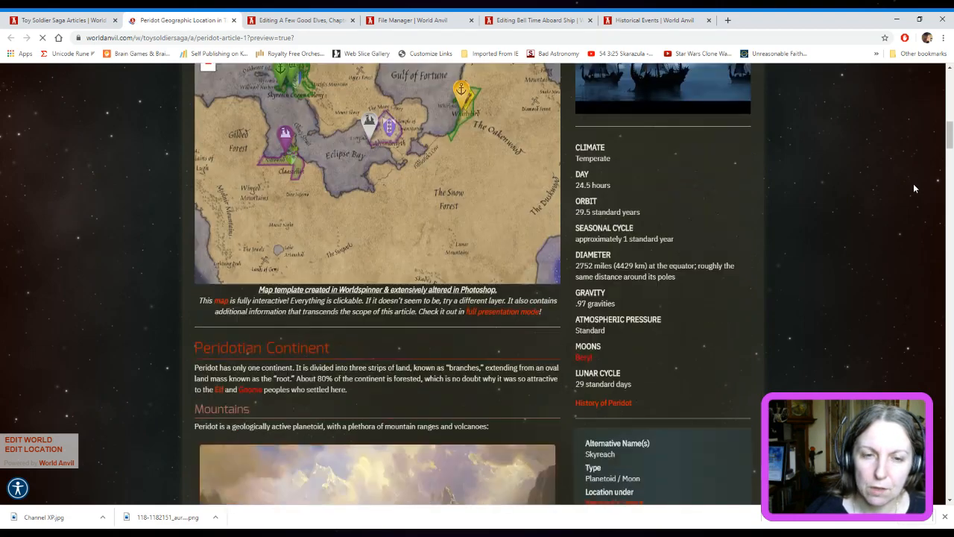
scroll(914, 188, "down", 3)
scroll(914, 188, "down", 1)
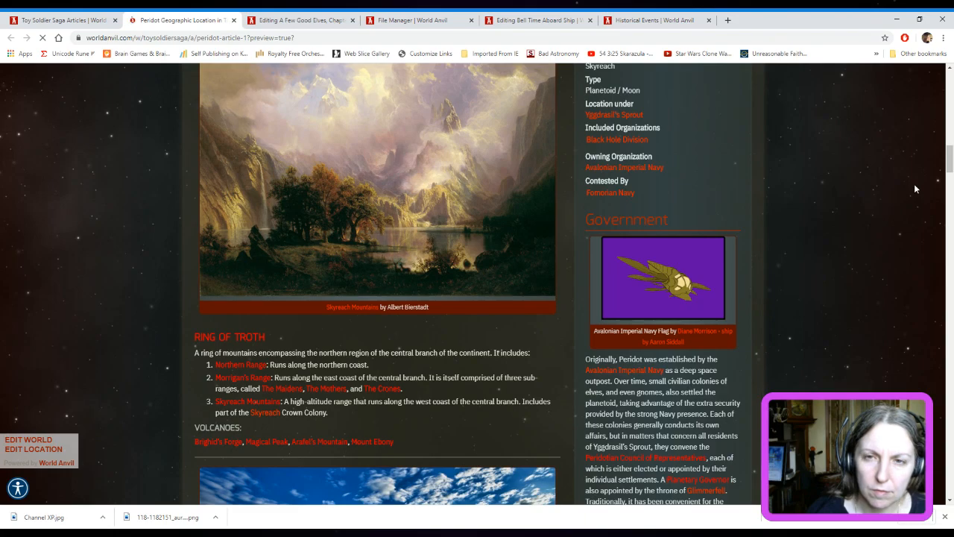
scroll(915, 188, "up", 3)
scroll(915, 189, "down", 9)
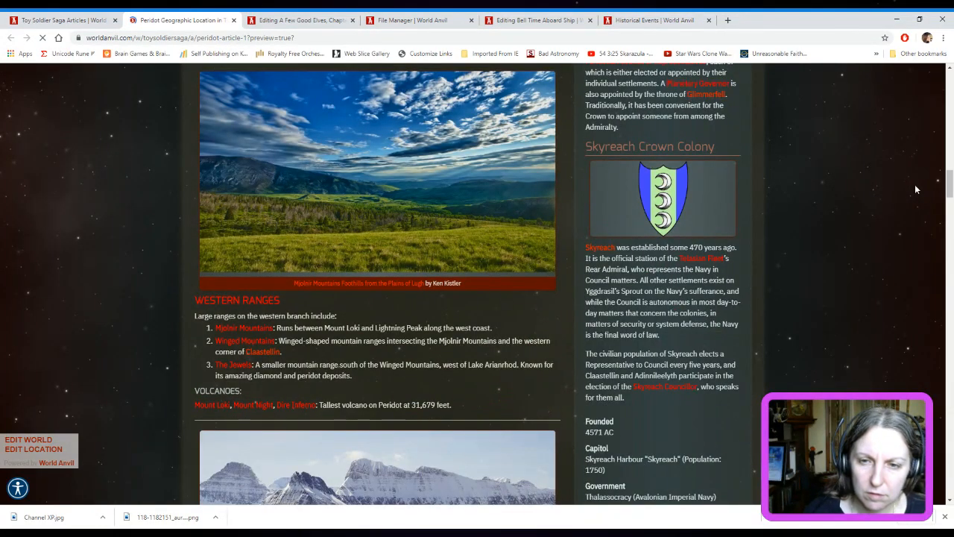
scroll(917, 192, "down", 3)
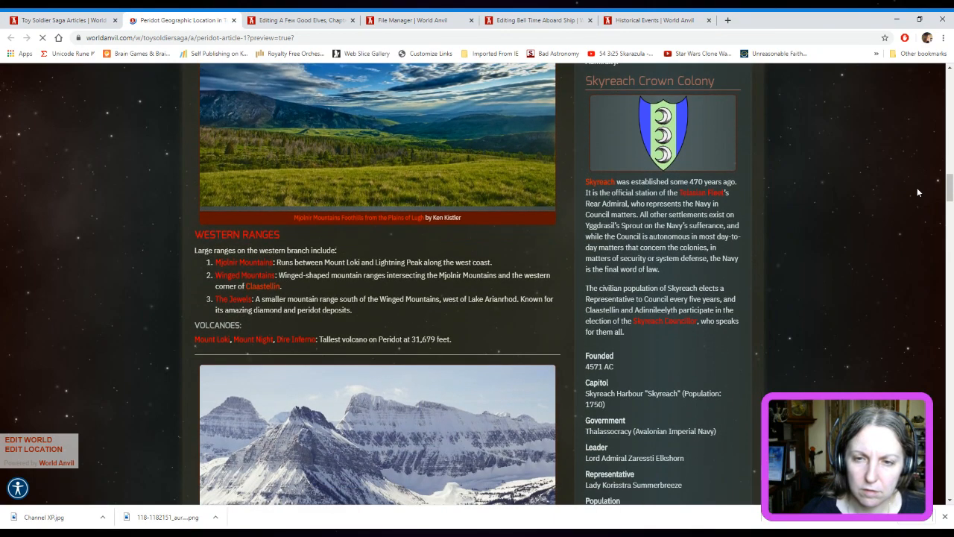
scroll(917, 193, "down", 1)
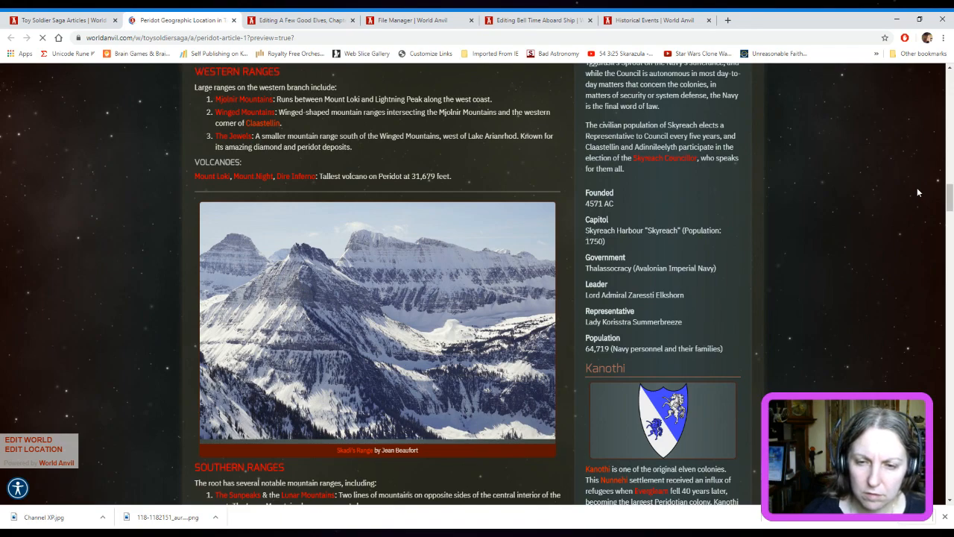
scroll(917, 192, "down", 4)
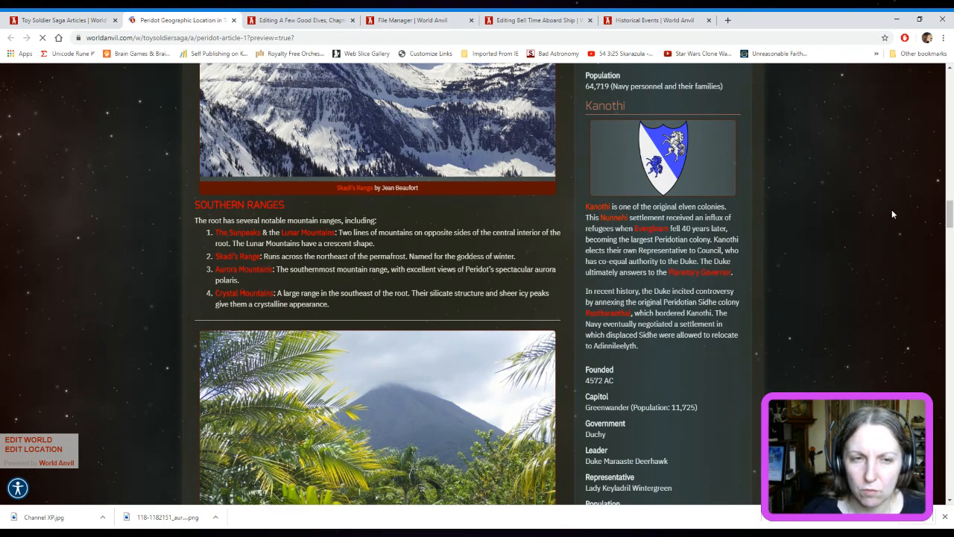
scroll(891, 214, "down", 7)
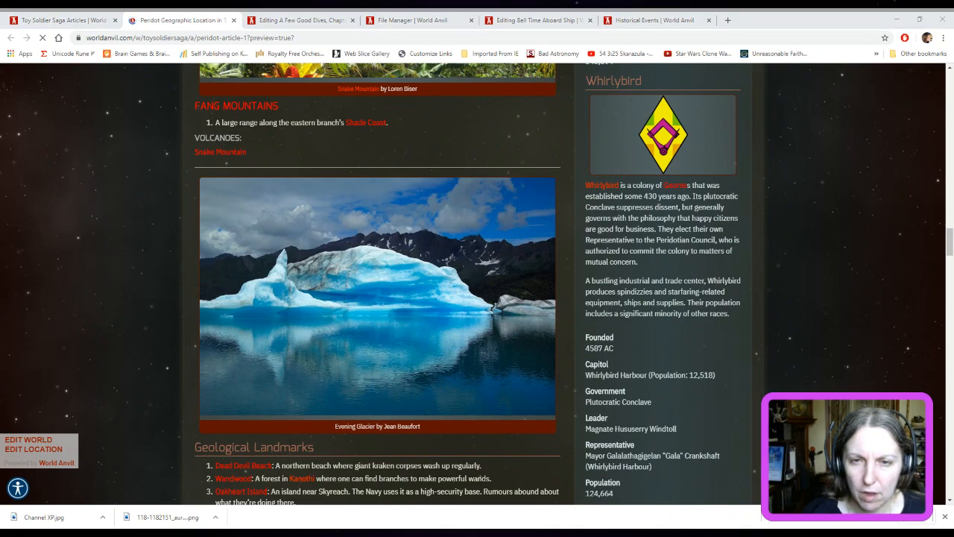
scroll(899, 166, "down", 1)
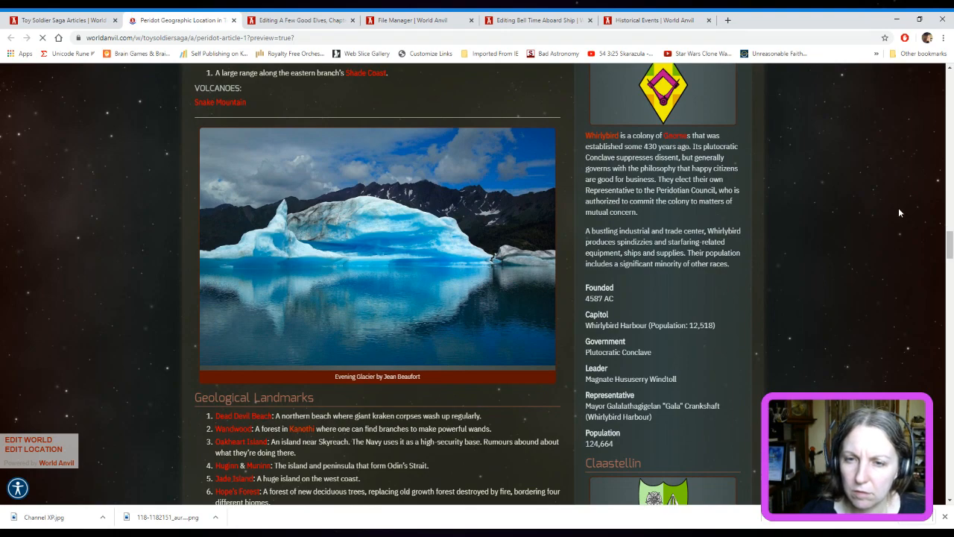
scroll(898, 213, "down", 2)
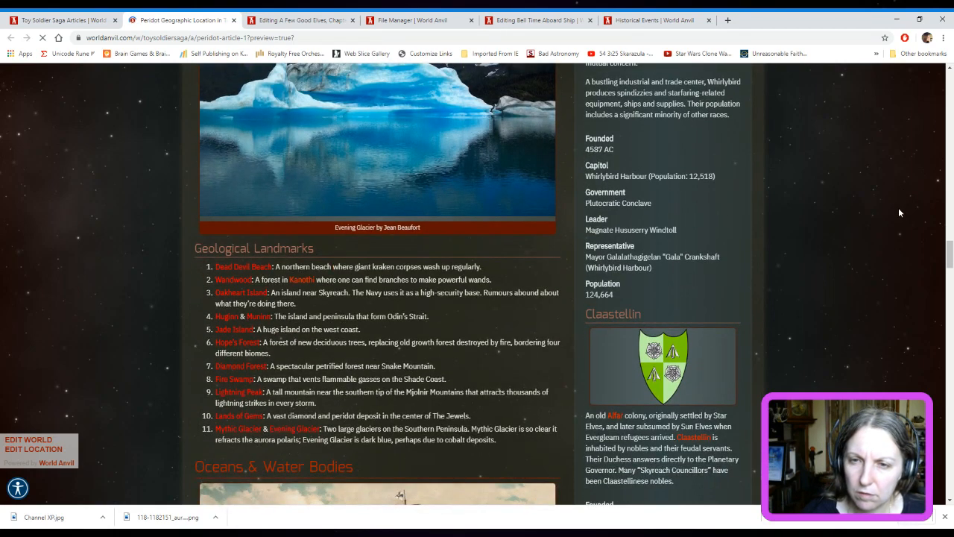
scroll(898, 213, "down", 3)
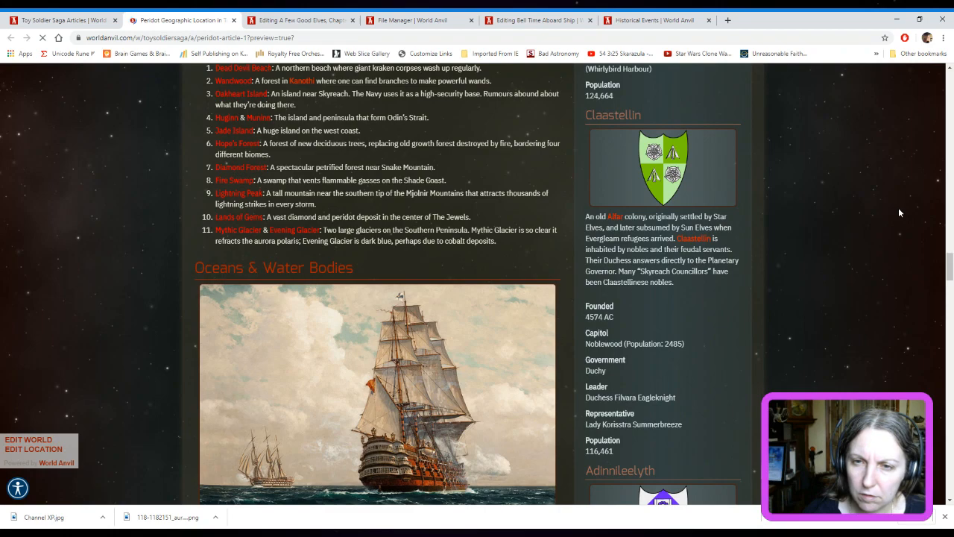
Examine Peridot's sections on oceans, salt and fresh water bodies, biomes, and fauna and flora, plus the linked articles under Peridot
scroll(898, 213, "down", 3)
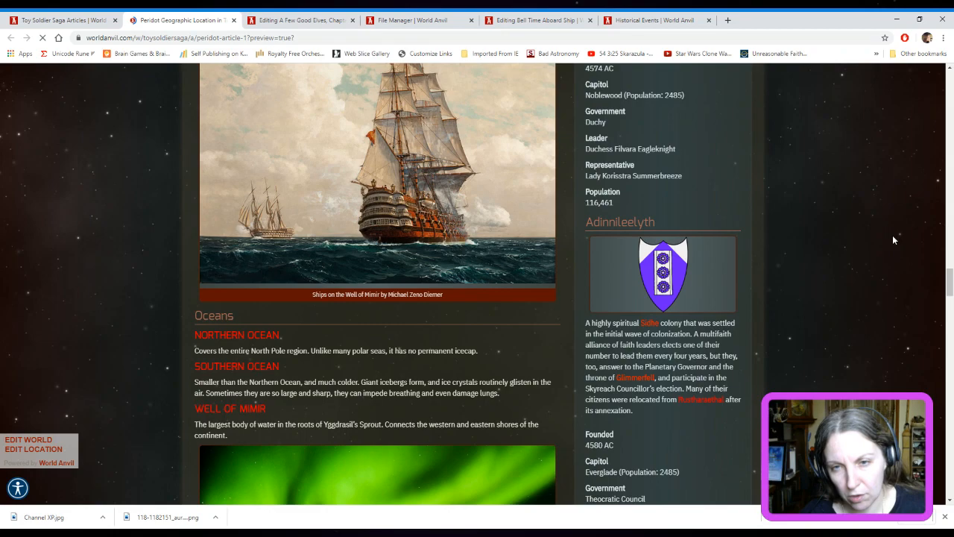
scroll(893, 240, "down", 1)
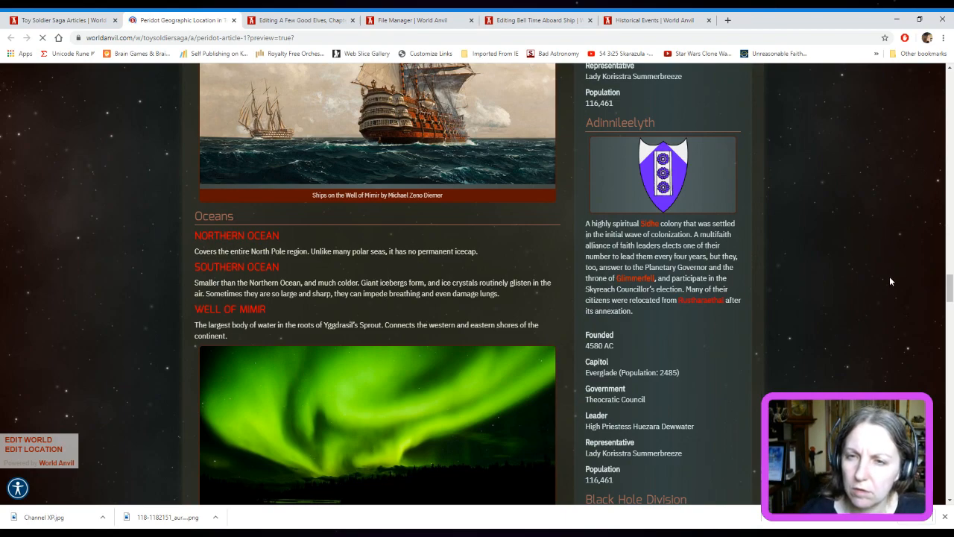
scroll(890, 277, "down", 2)
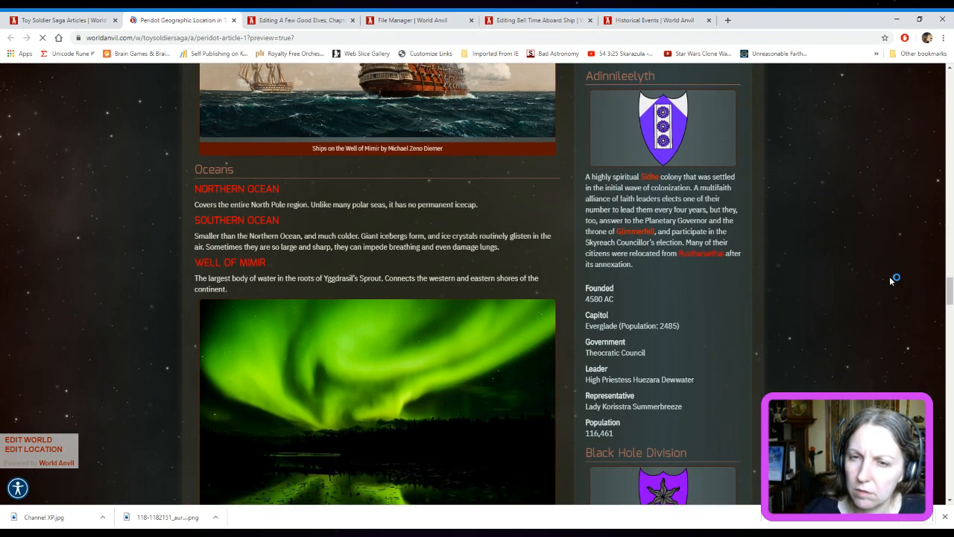
scroll(890, 280, "down", 4)
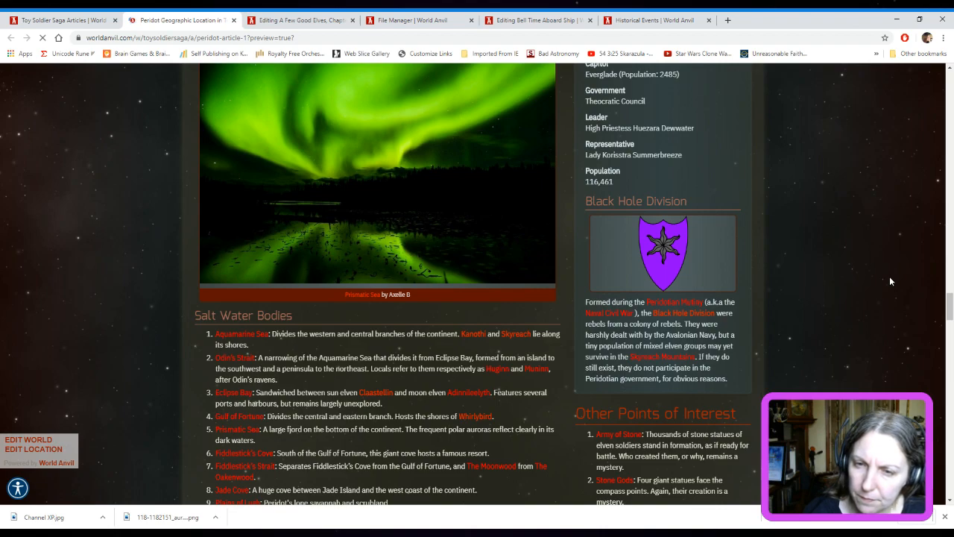
scroll(890, 281, "down", 3)
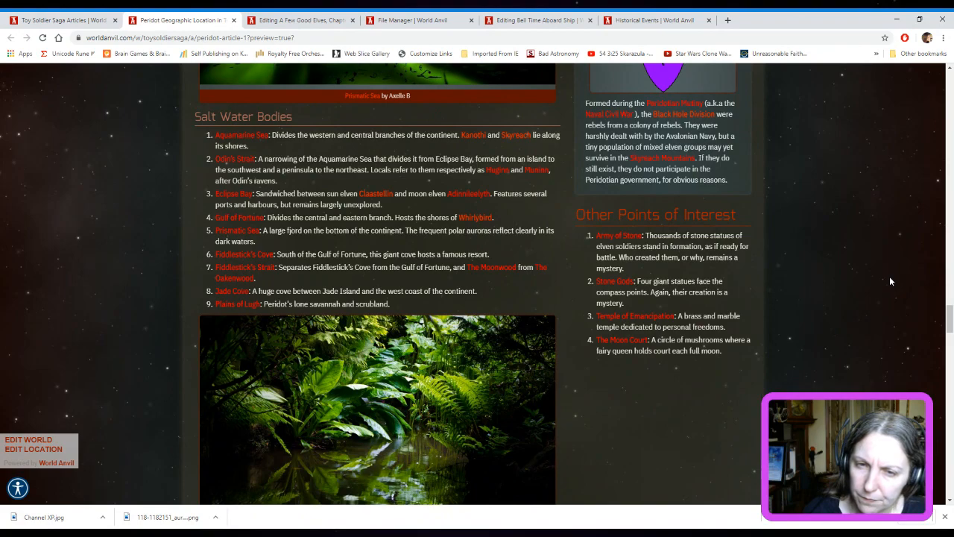
scroll(890, 281, "down", 9)
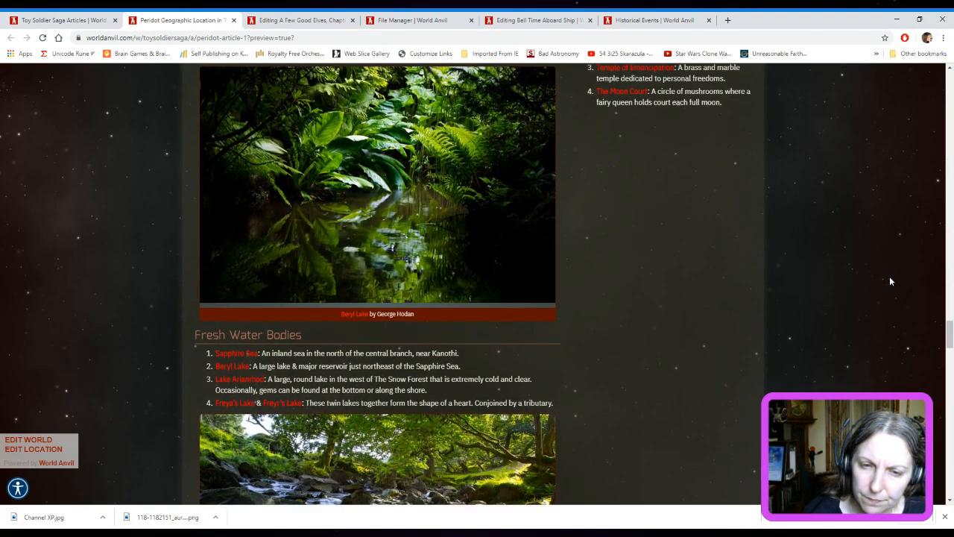
scroll(890, 281, "down", 5)
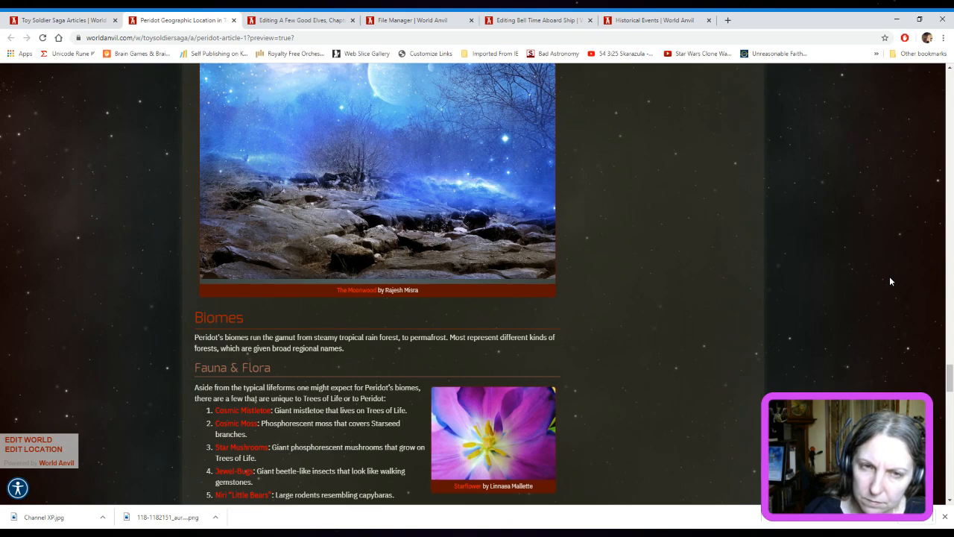
scroll(889, 281, "down", 4)
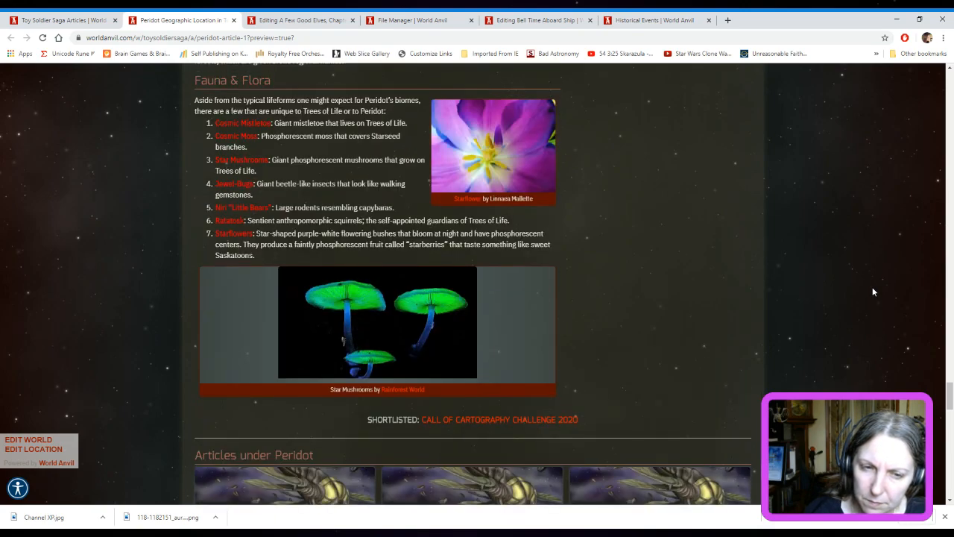
scroll(875, 294, "down", 3)
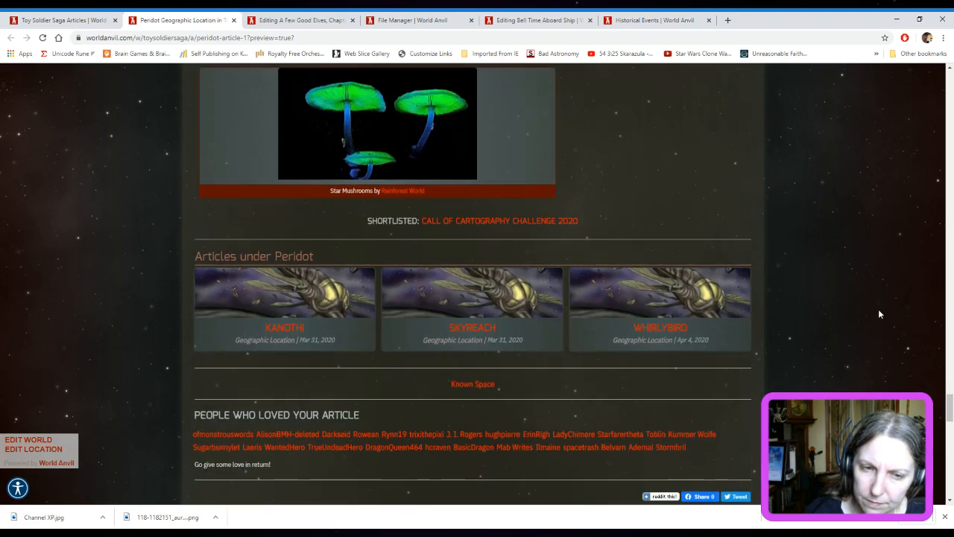
Review the Peridot article again, from its water bodies, biomes and linked articles to its geological landmarks, colonies and southern mountain ranges
scroll(879, 313, "up", 7)
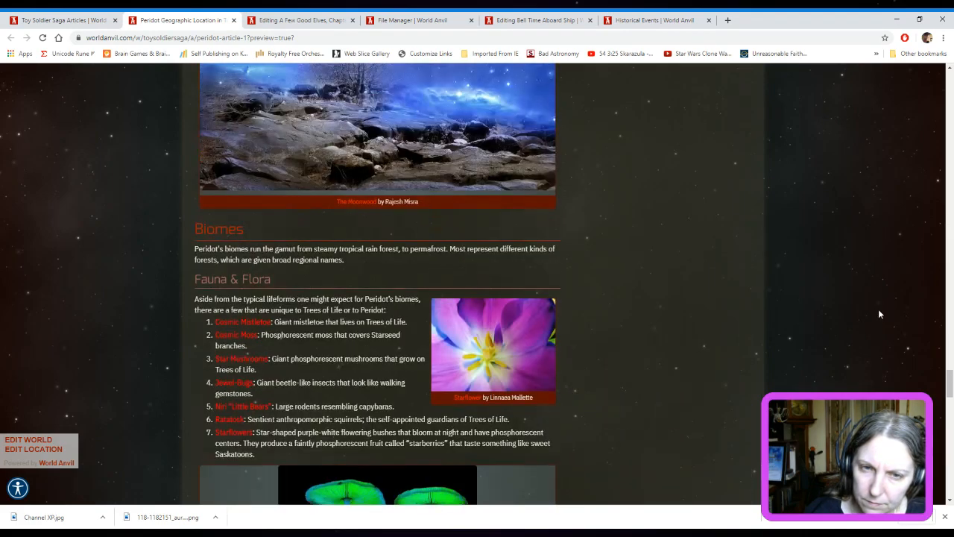
scroll(878, 312, "up", 10)
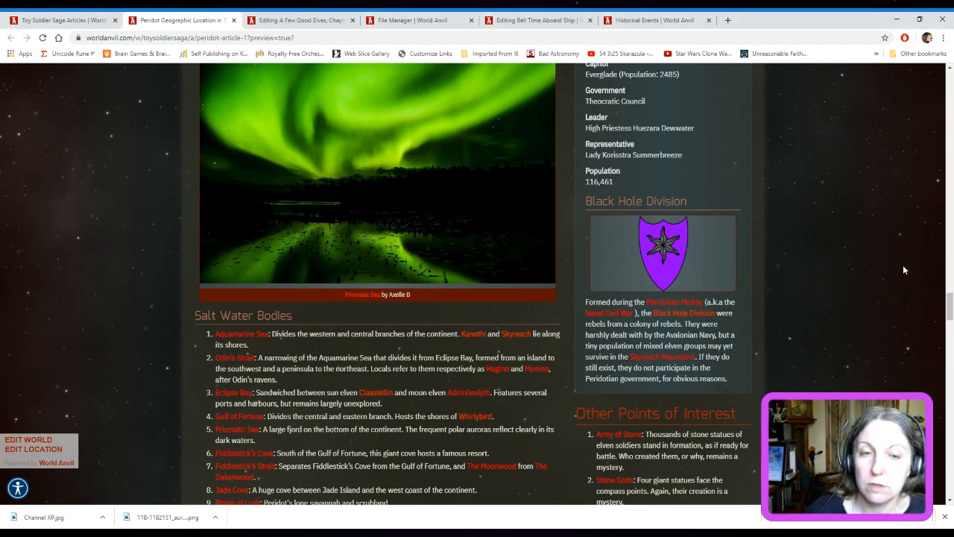
scroll(903, 270, "down", 2)
scroll(902, 270, "up", 1)
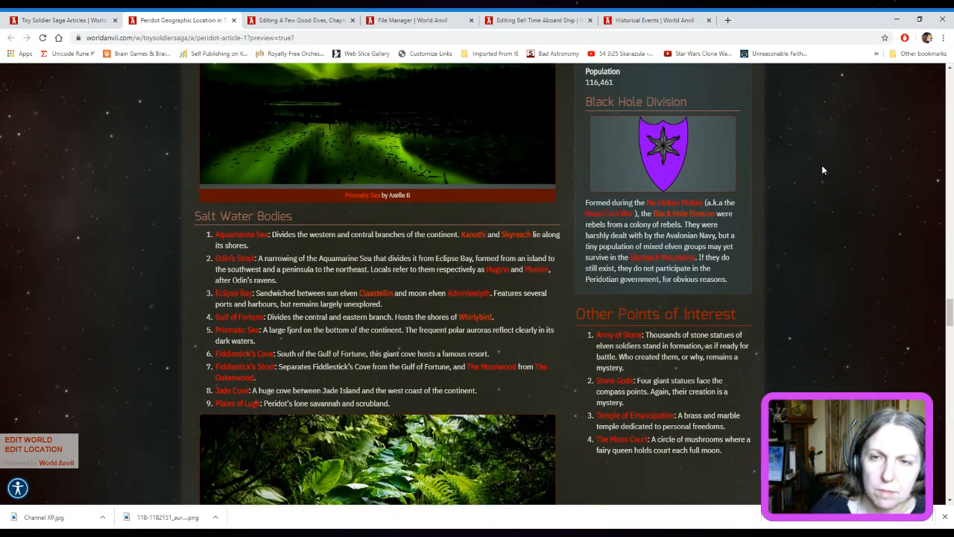
scroll(873, 213, "down", 6)
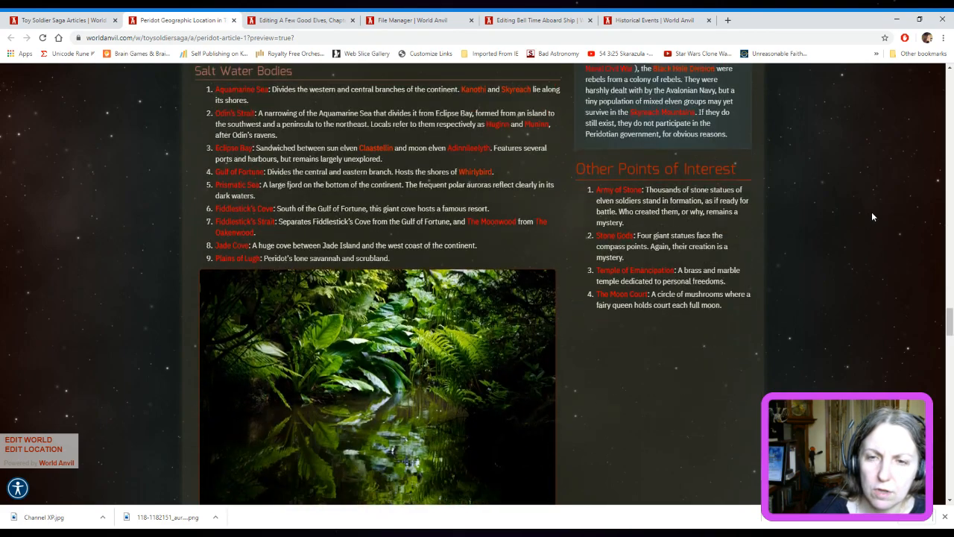
scroll(874, 216, "down", 6)
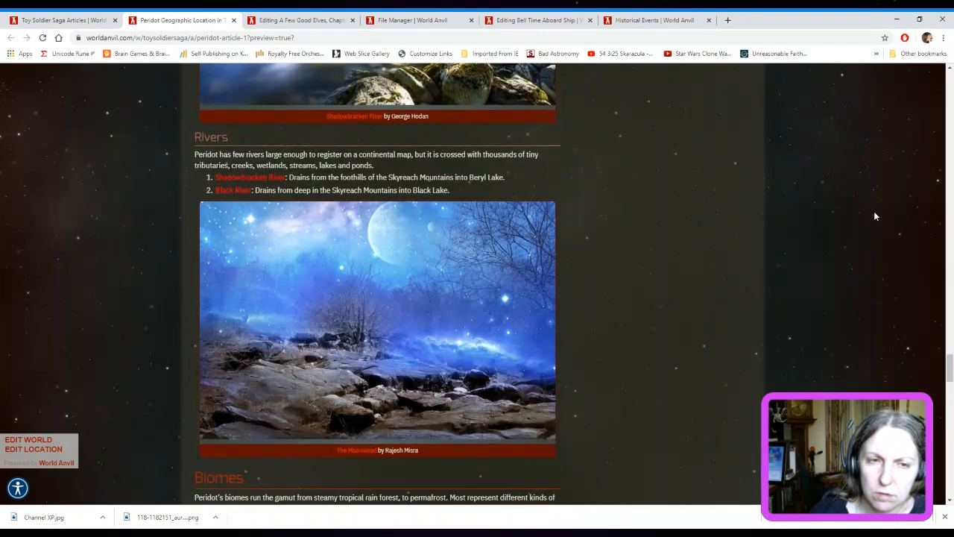
scroll(874, 216, "down", 7)
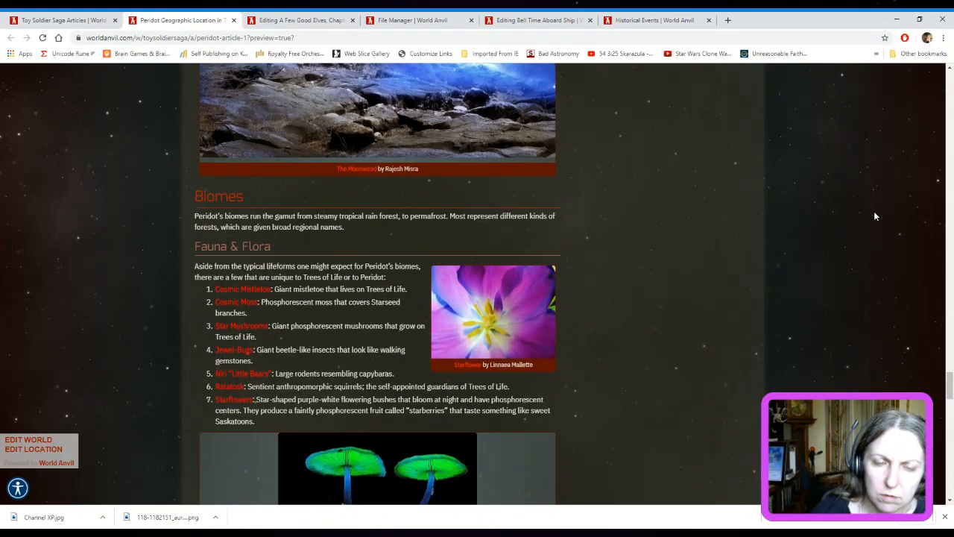
scroll(875, 216, "down", 1)
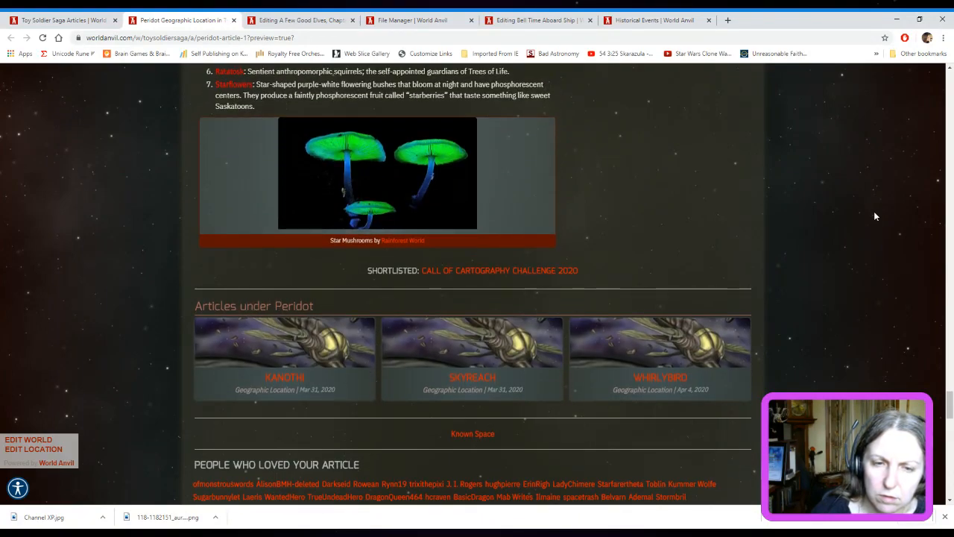
scroll(875, 216, "down", 2)
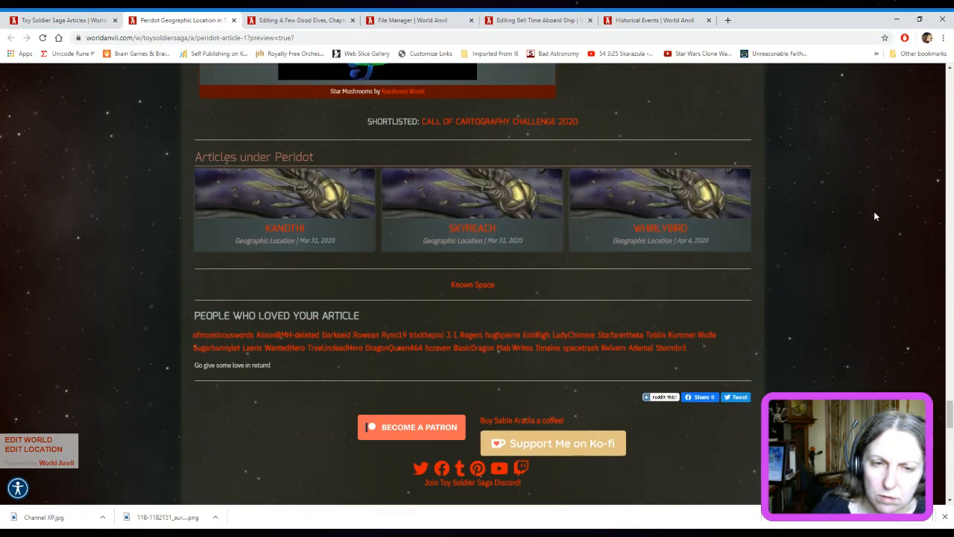
scroll(875, 217, "up", 11)
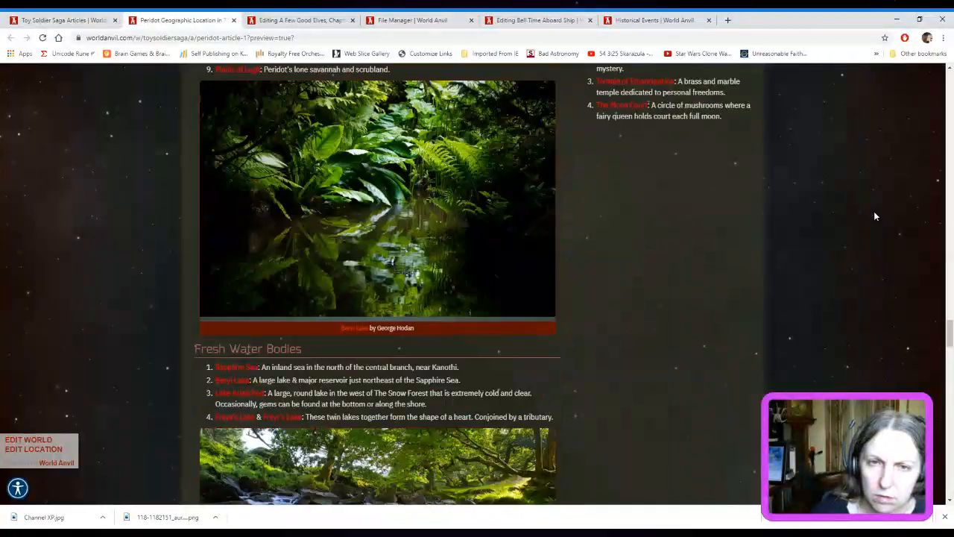
scroll(894, 195, "up", 10)
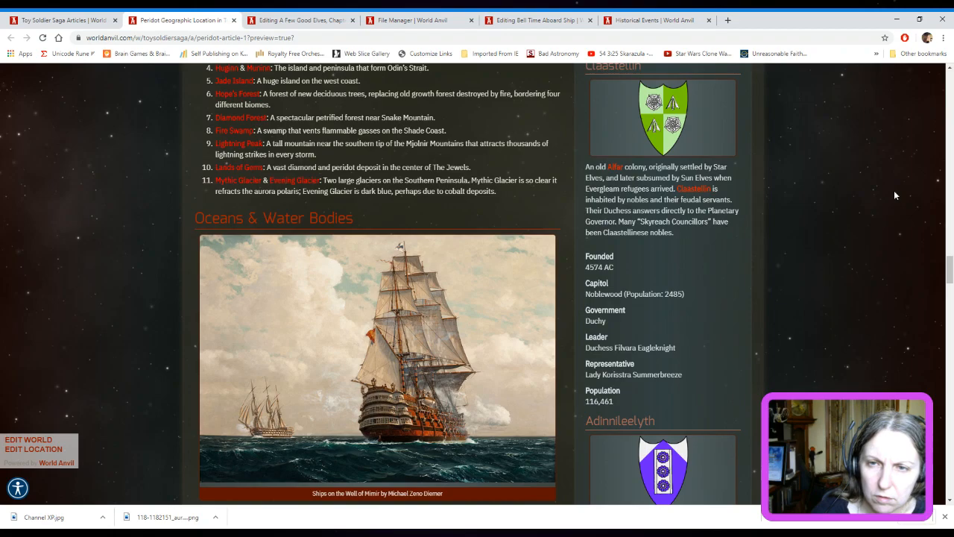
scroll(895, 195, "up", 5)
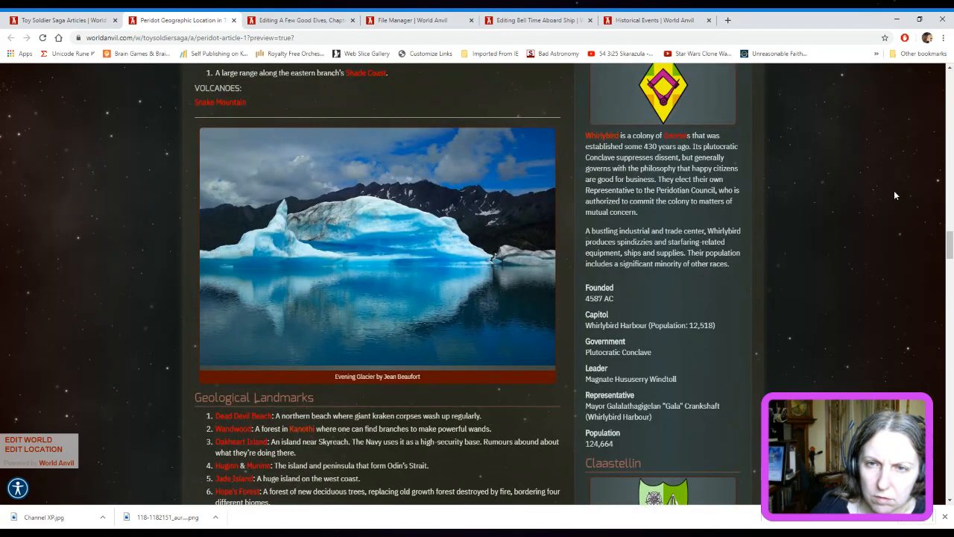
scroll(895, 195, "up", 8)
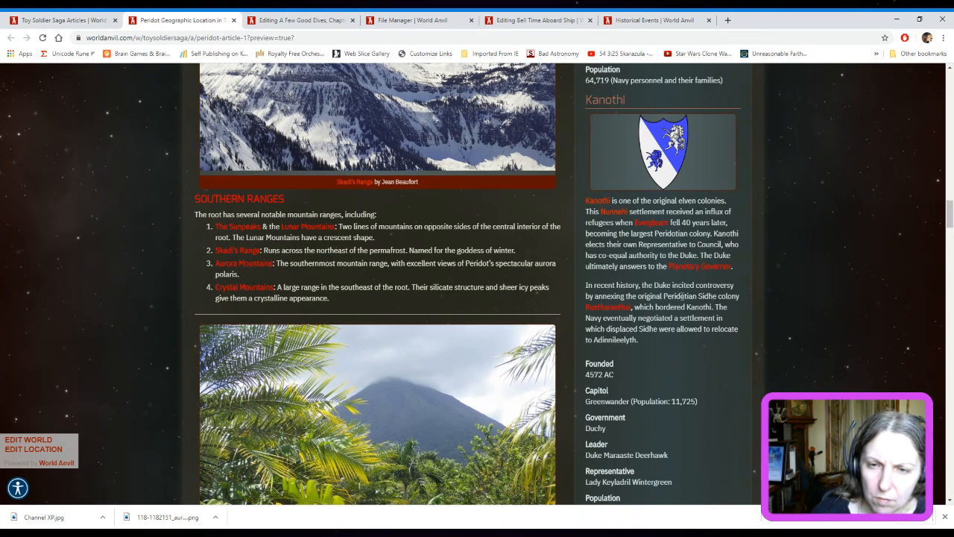
Open the Peridot article for editing in a separate tab from the Known Space list in the article manager
left_click(66, 16)
scroll(561, 339, "up", 1)
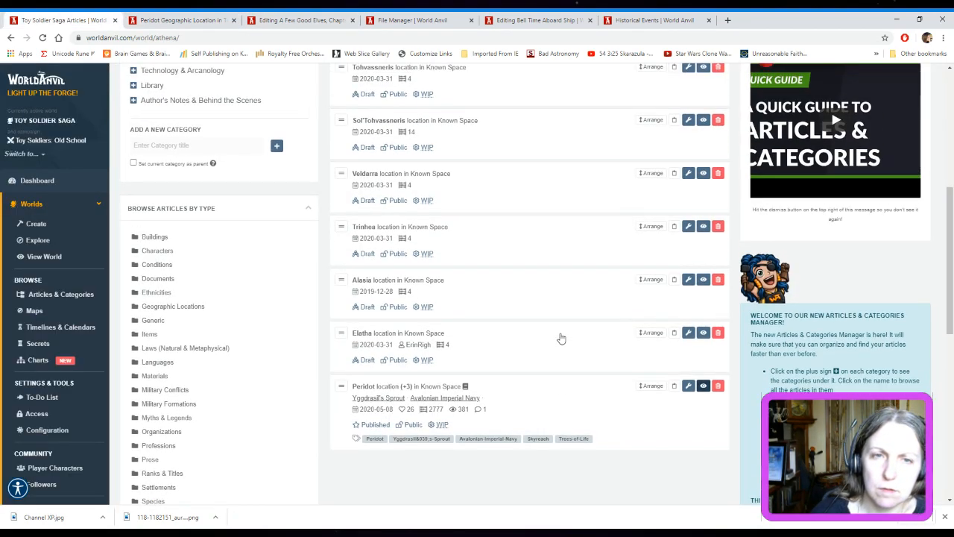
left_click(688, 386)
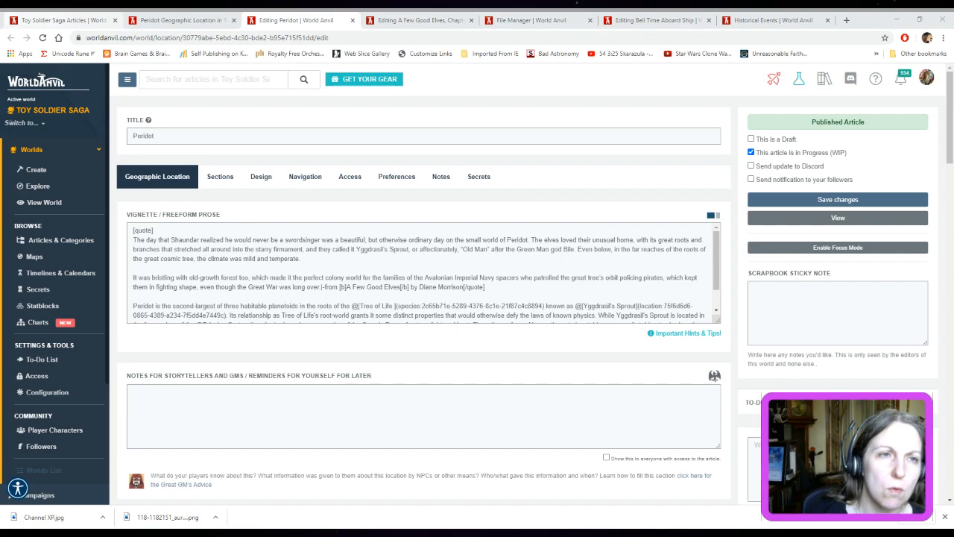
Open the Toy Soldier Saga homepage on World Anvil in a new browser tab
left_click(54, 16)
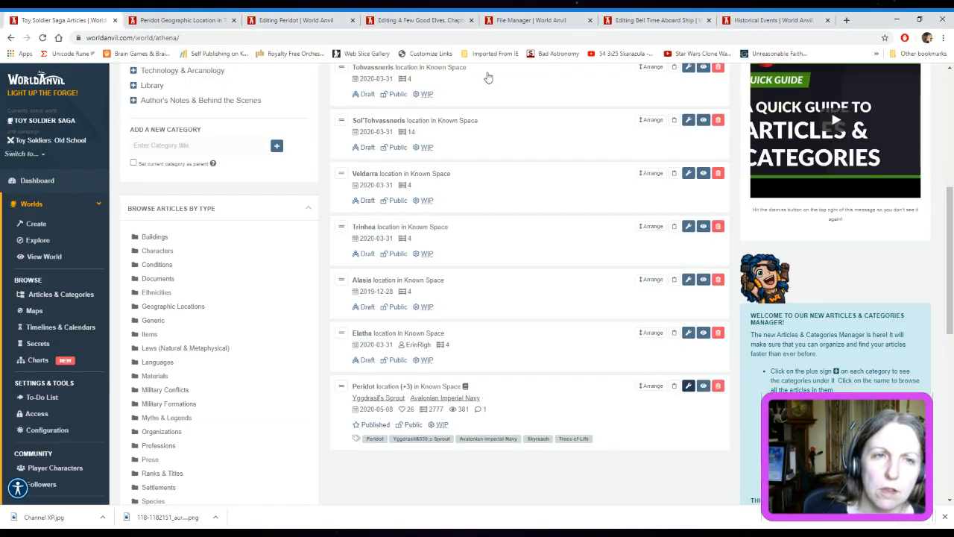
left_click(845, 21)
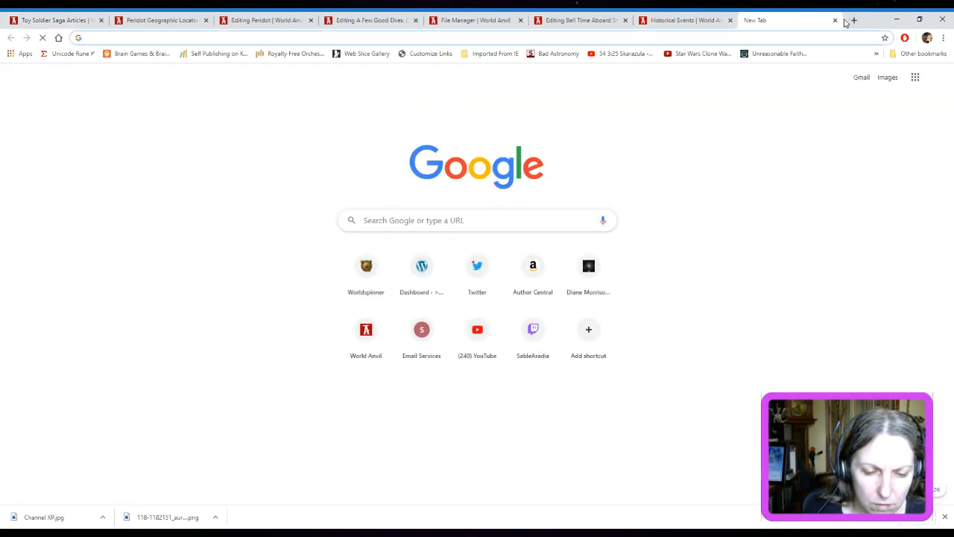
type("toy")
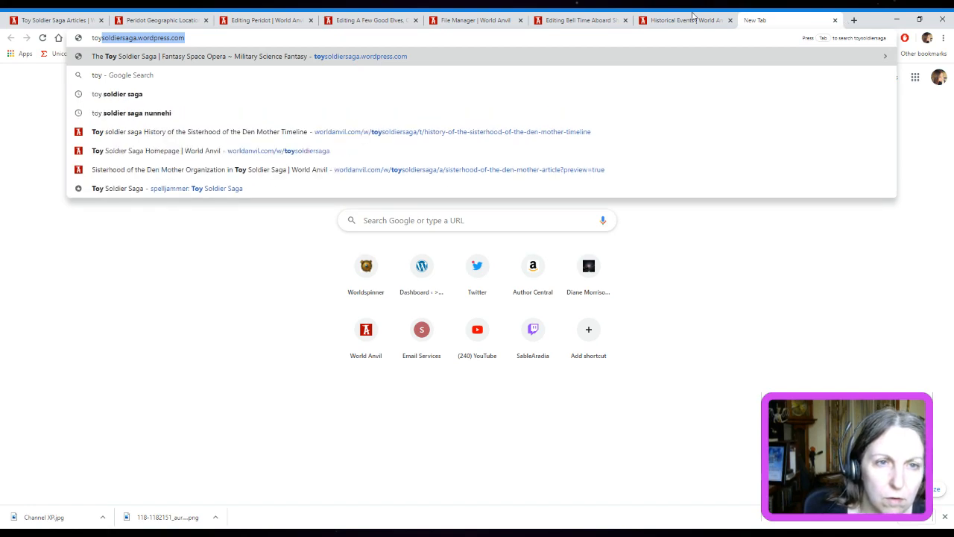
left_click(209, 152)
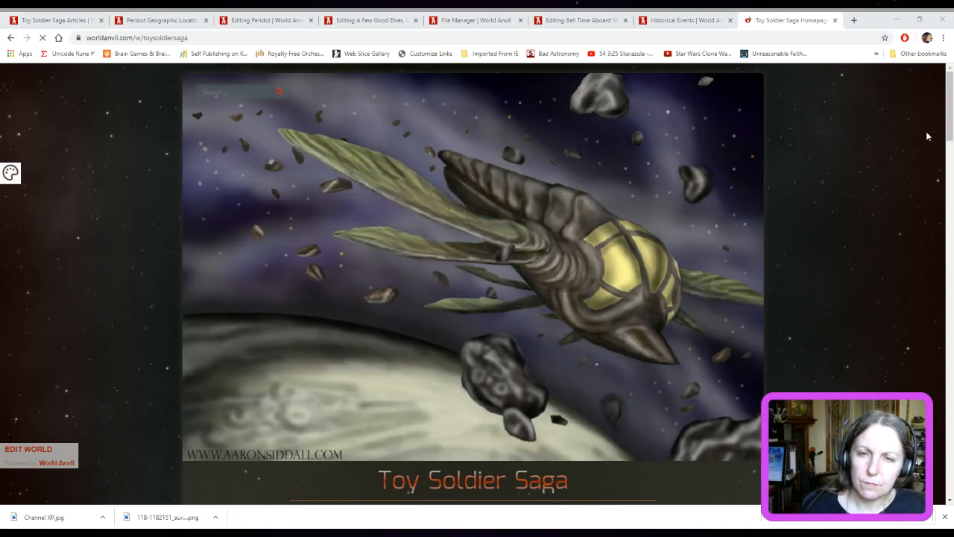
Examine the Toy Soldier Saga homepage's introduction, World Codex, maps, timelines, featured and recent articles, and campaigns
scroll(927, 138, "down", 5)
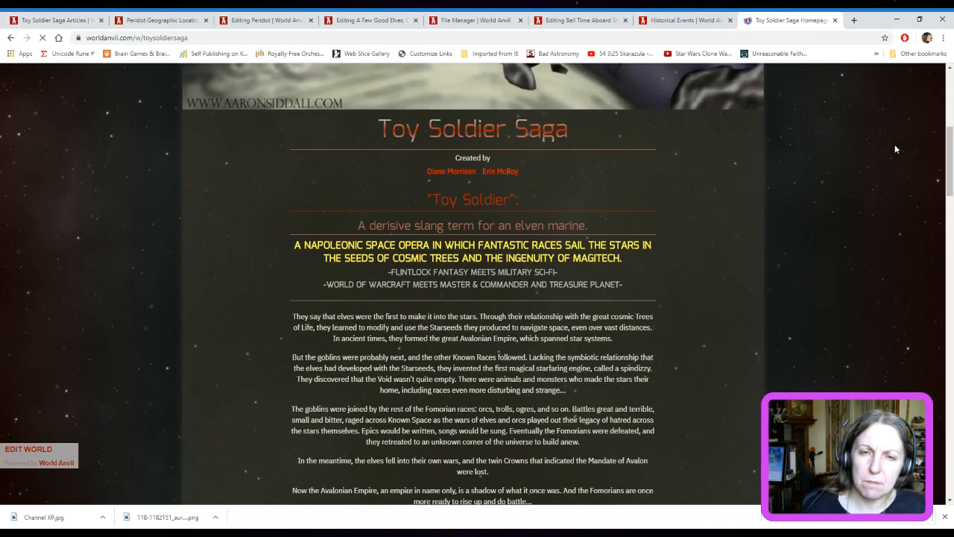
scroll(895, 149, "down", 6)
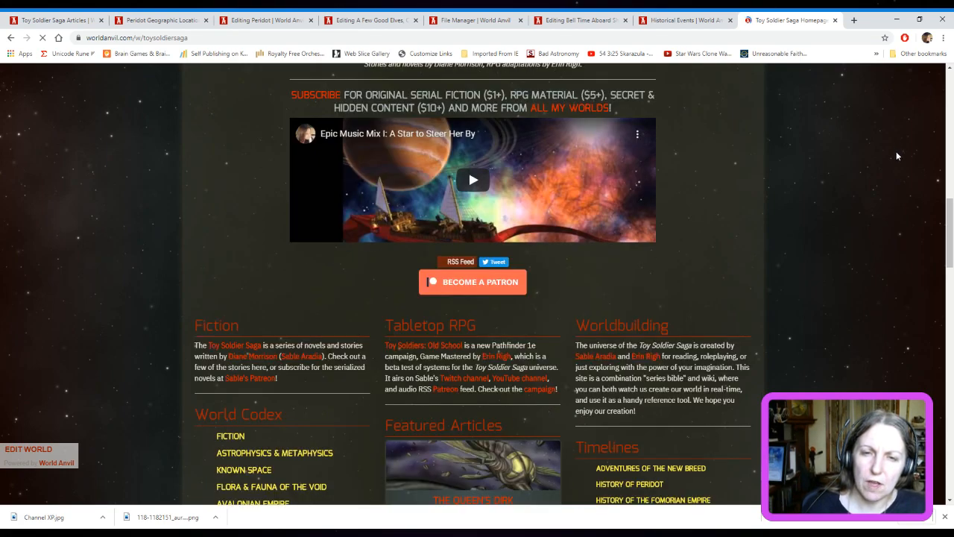
scroll(897, 156, "down", 15)
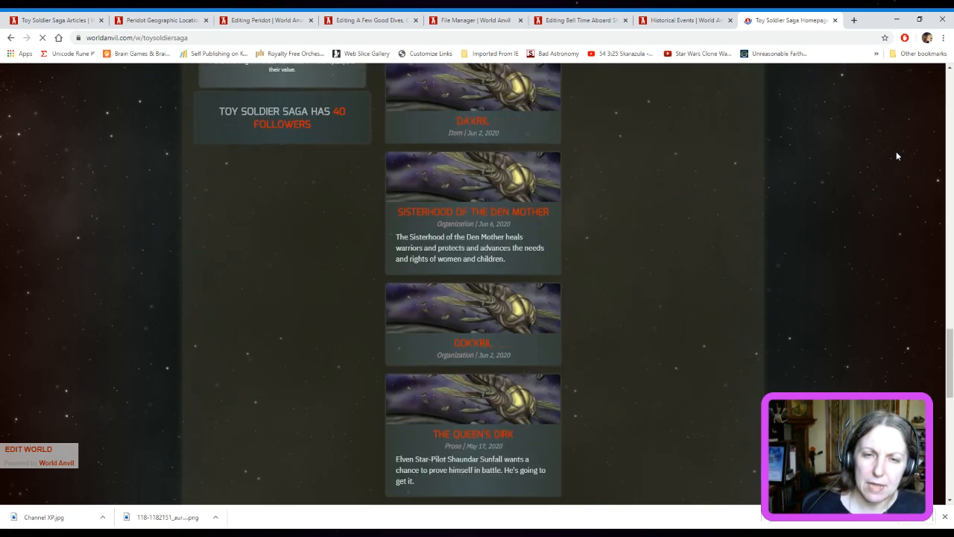
scroll(901, 164, "down", 2)
scroll(908, 177, "up", 12)
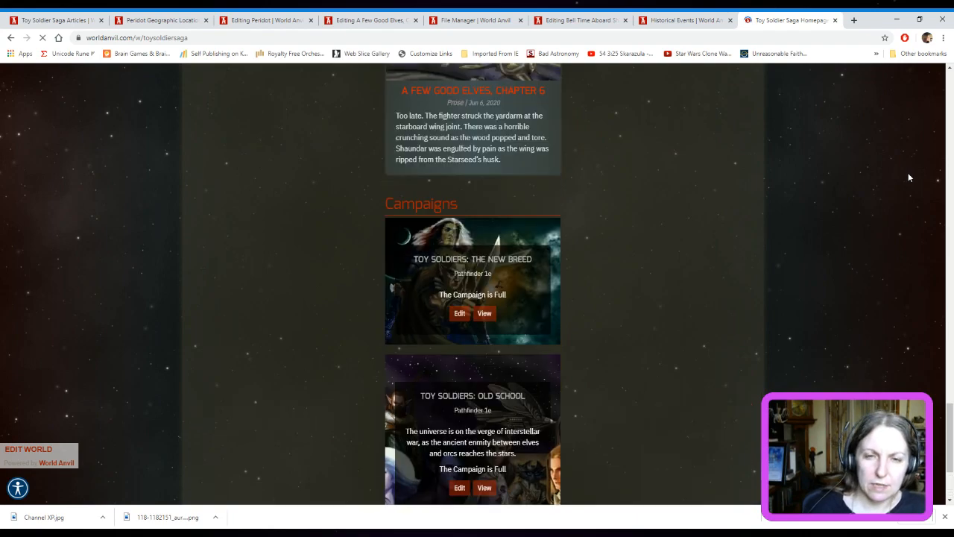
scroll(918, 184, "up", 5)
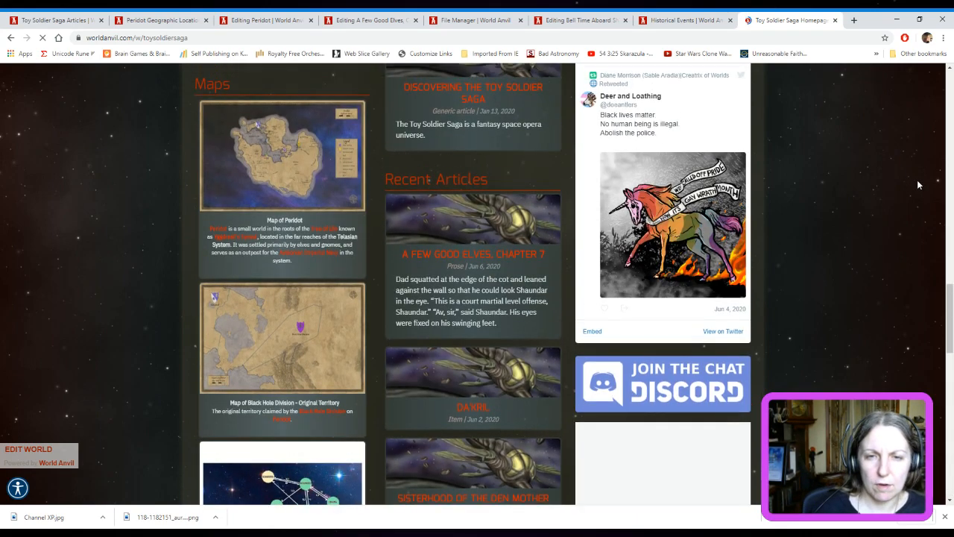
scroll(918, 184, "up", 4)
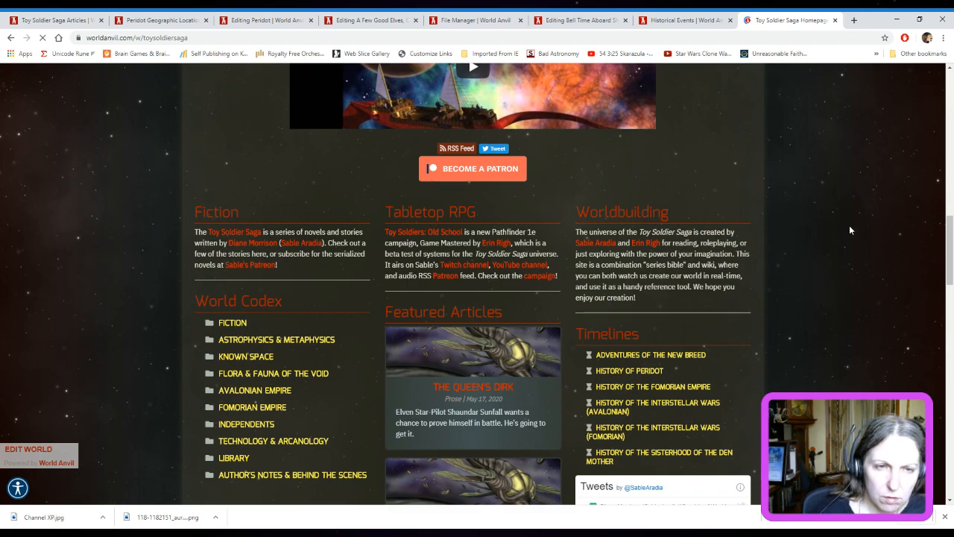
scroll(849, 230, "down", 2)
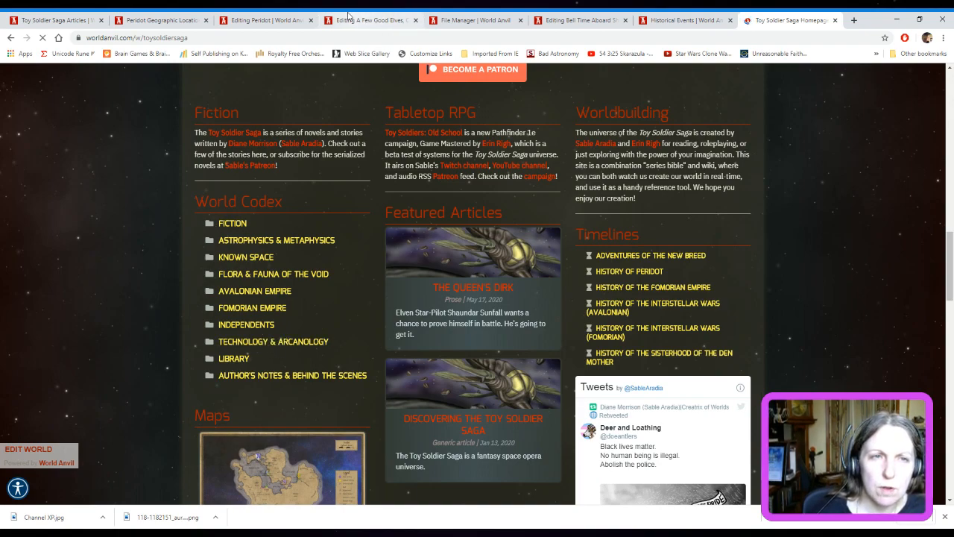
Select the Peridot article's web address up to "peridot-article-1", leaving out the preview parameter, and switch away from the browser
left_click(174, 15)
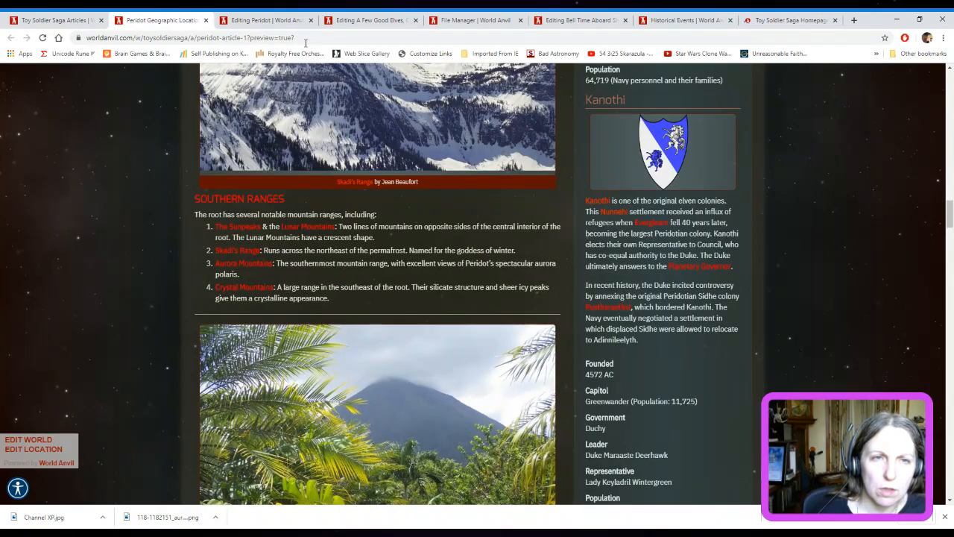
left_click(246, 39)
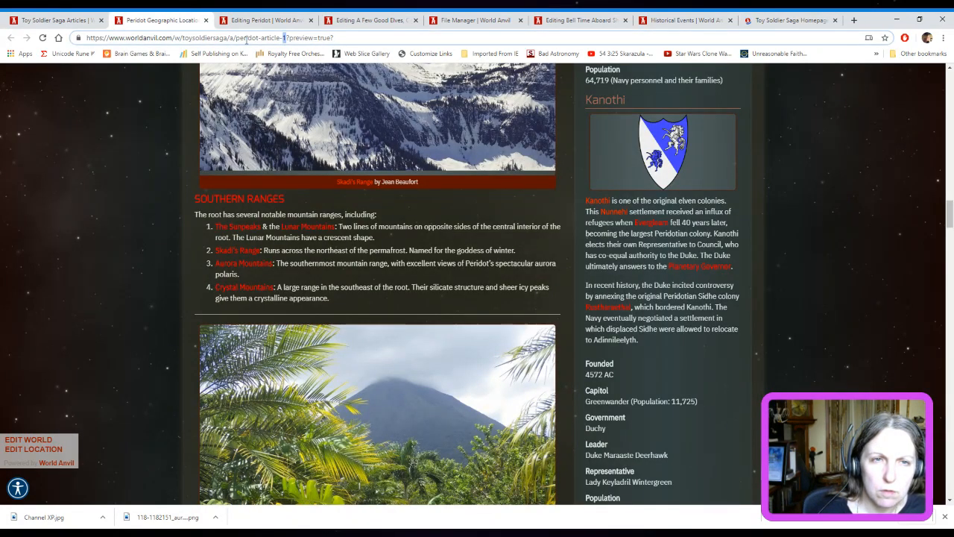
left_click_drag(284, 37, 58, 29)
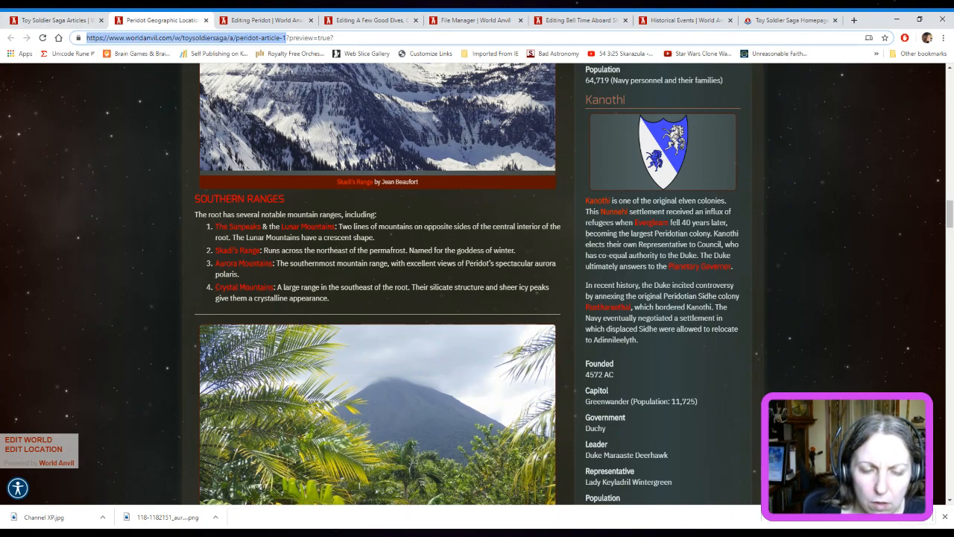
key("alt+Tab")
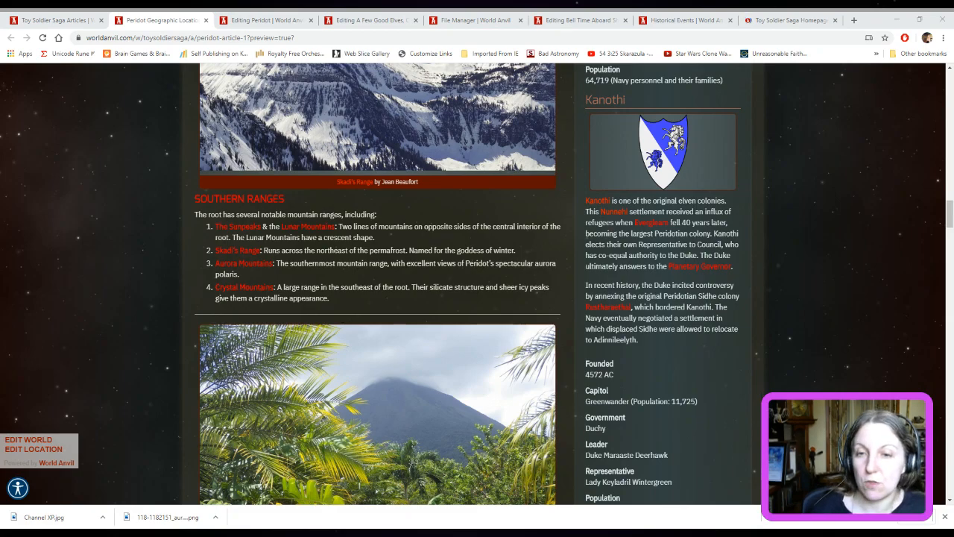
Close the Toy Soldier Saga homepage tab and return to the support links and credits in the Peridot article's public view
left_click_drag(950, 215, 949, 431)
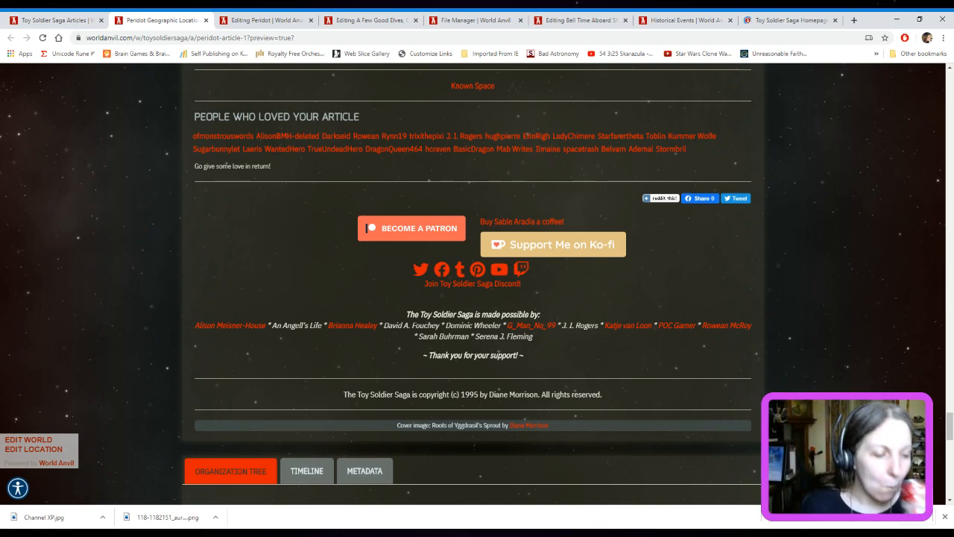
left_click(790, 20)
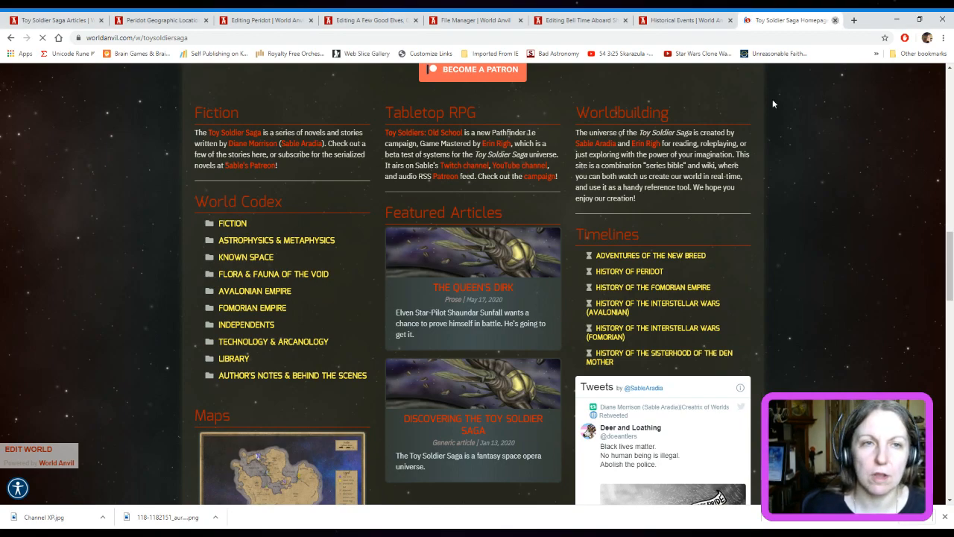
key("ctrl+w")
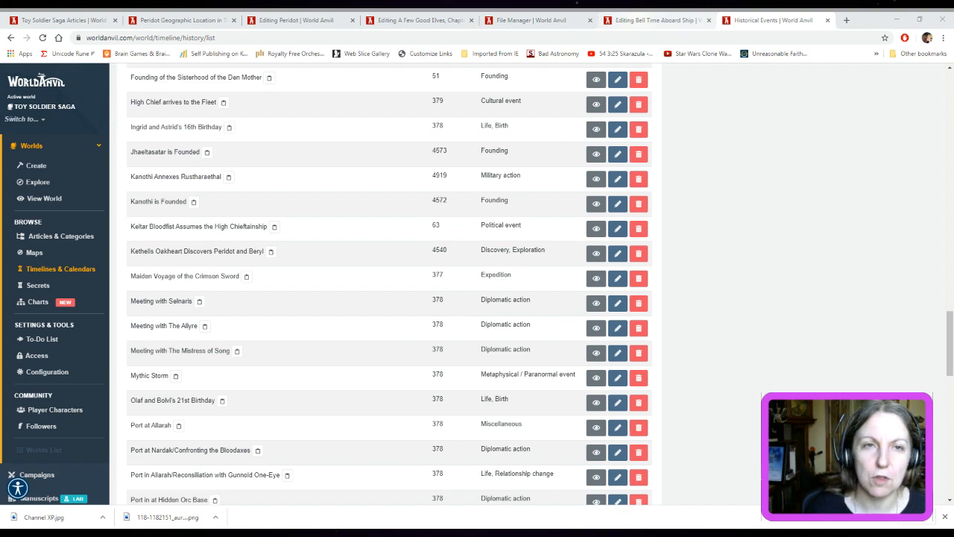
left_click(176, 20)
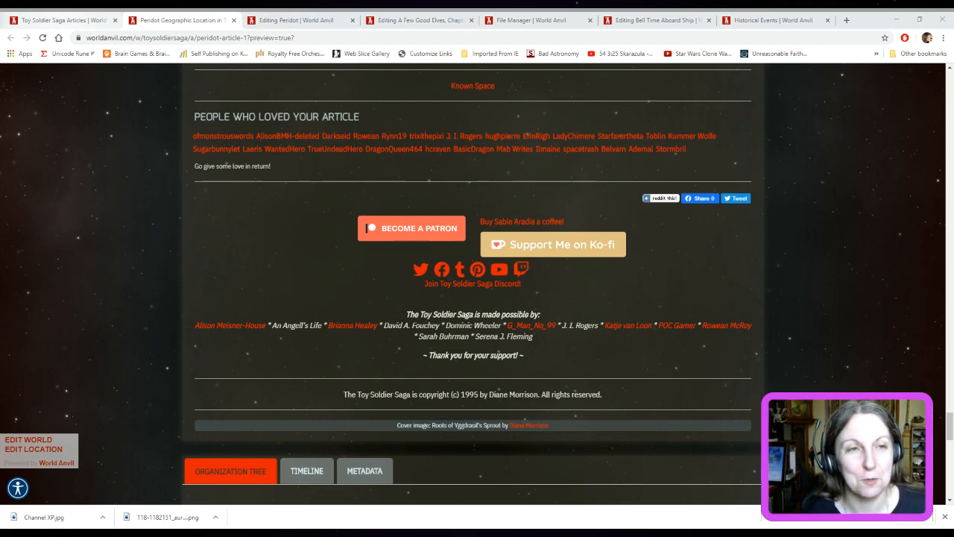
left_click(67, 17)
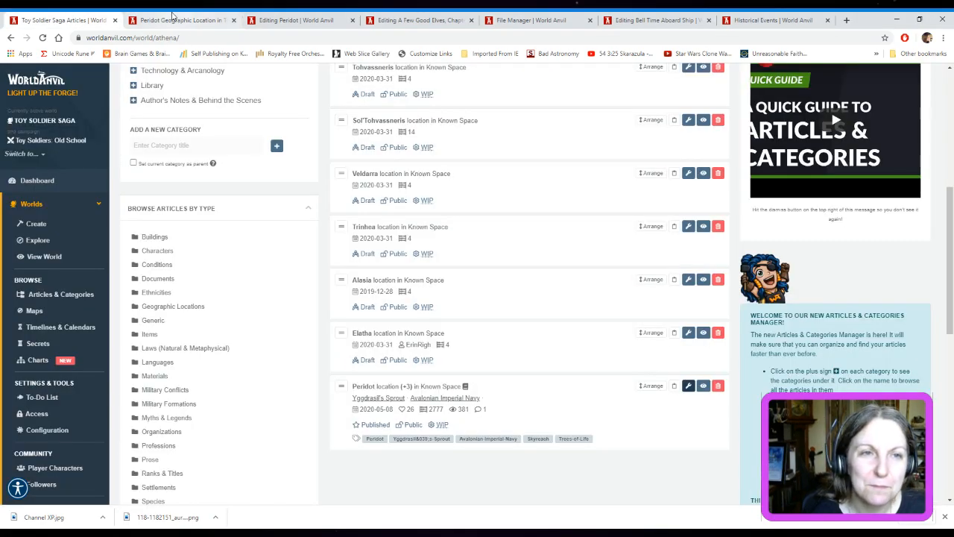
left_click(222, 18)
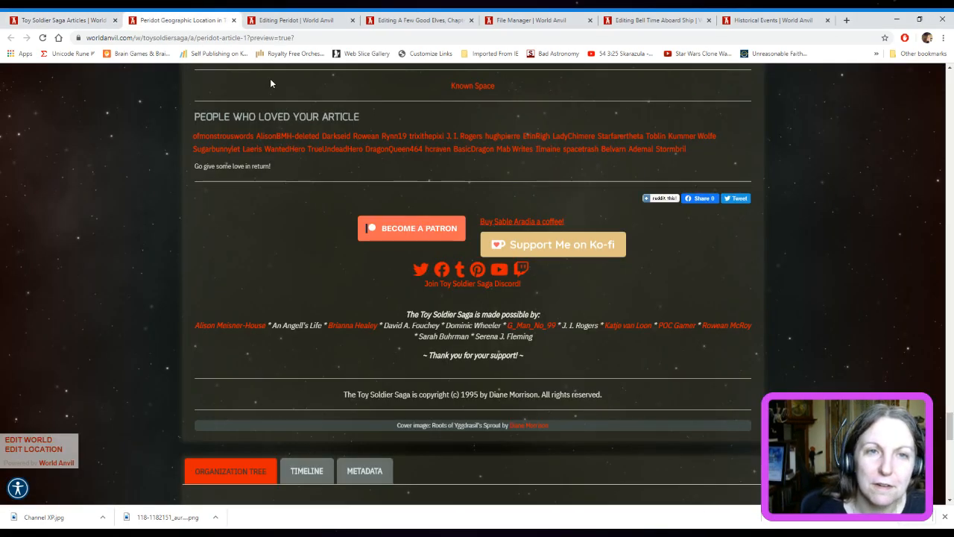
Open the Peridot article's sections for editing and enlarge the sidebar's content panel bottom text box to show more of its text
left_click(296, 21)
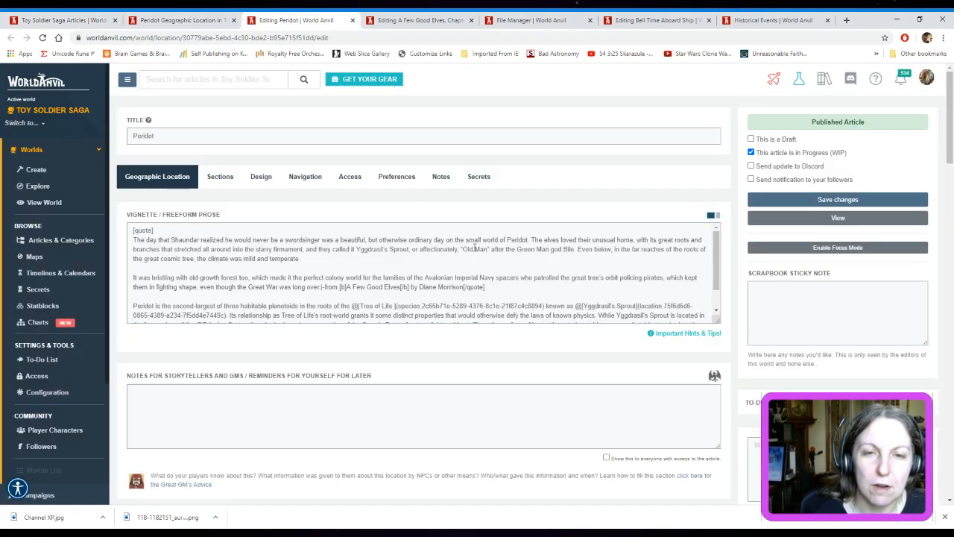
left_click(228, 177)
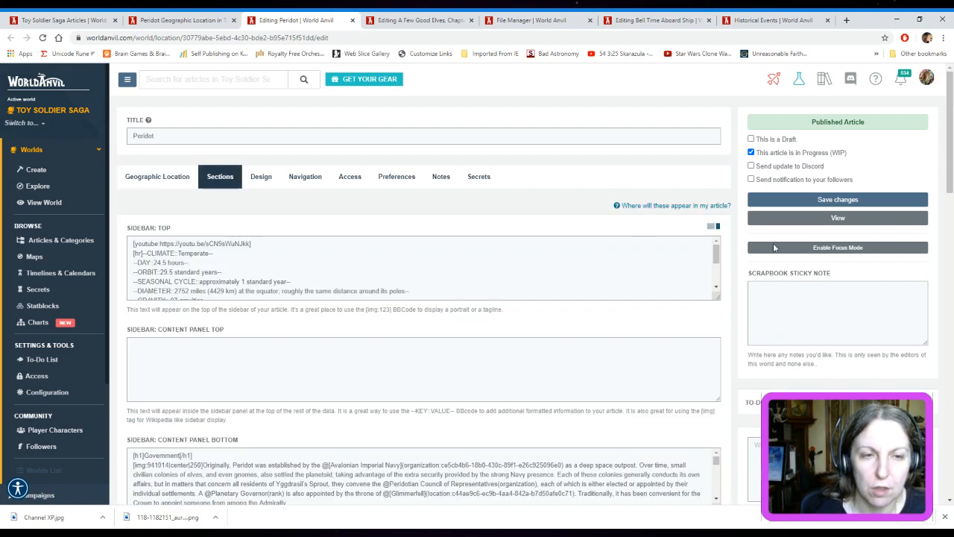
scroll(727, 251, "down", 3)
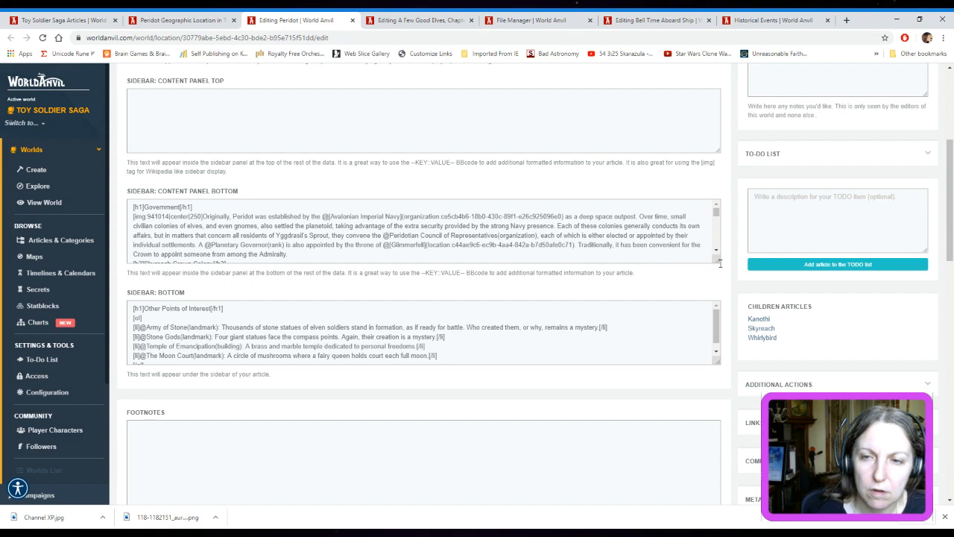
left_click_drag(719, 259, 726, 489)
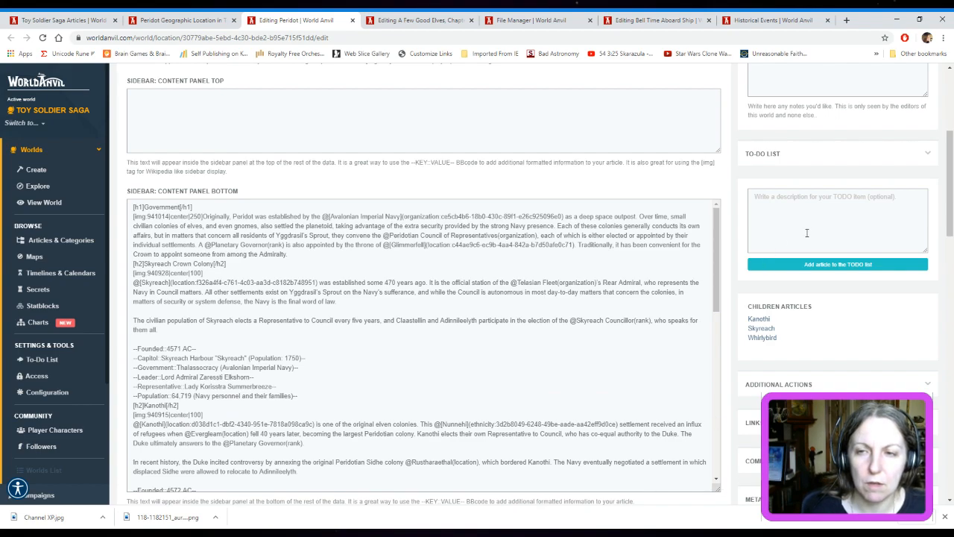
scroll(638, 288, "down", 2)
scroll(638, 288, "down", 4)
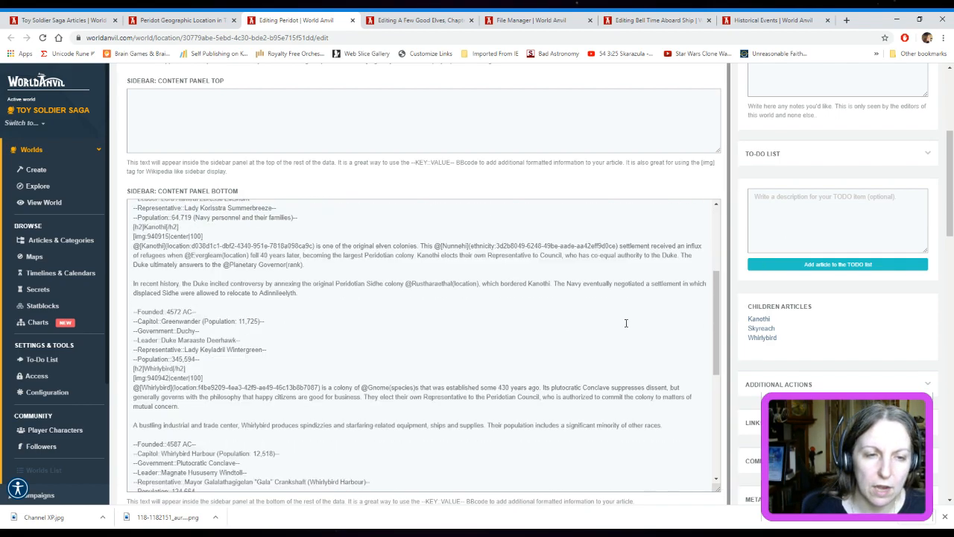
scroll(626, 326, "up", 5)
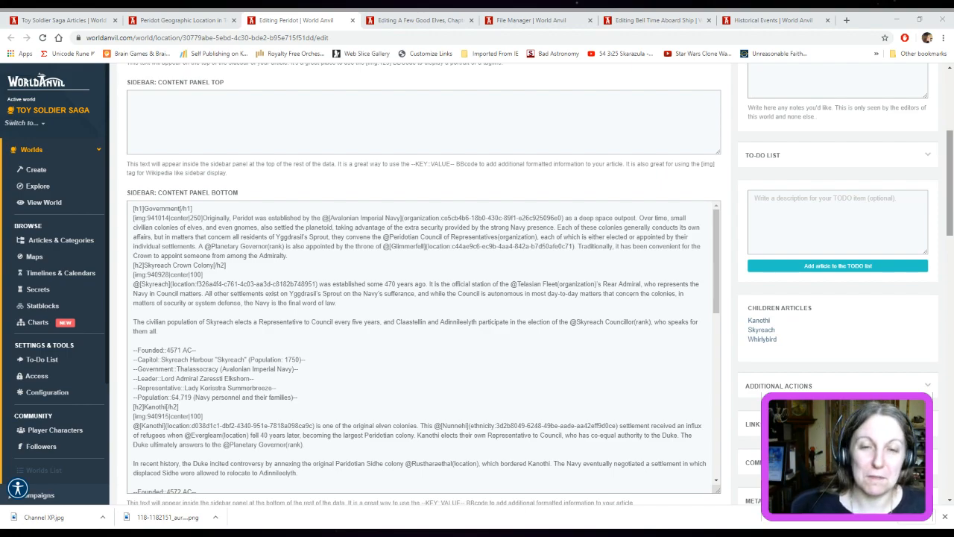
Wrap the Kanothi paragraph beginning "In recent history, the Duke incited controversy" in [spoiler] and [/spoiler] tags
left_click(950, 176)
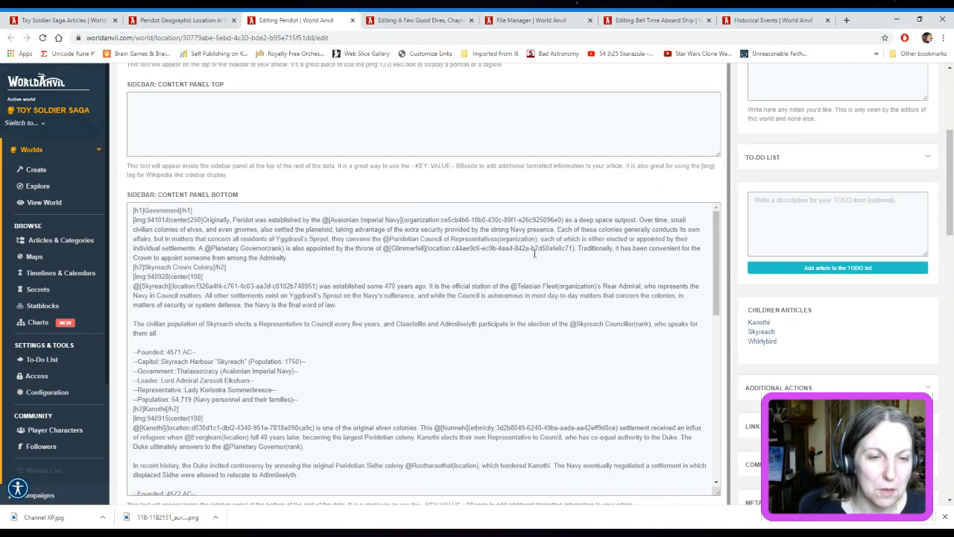
scroll(735, 317, "down", 2)
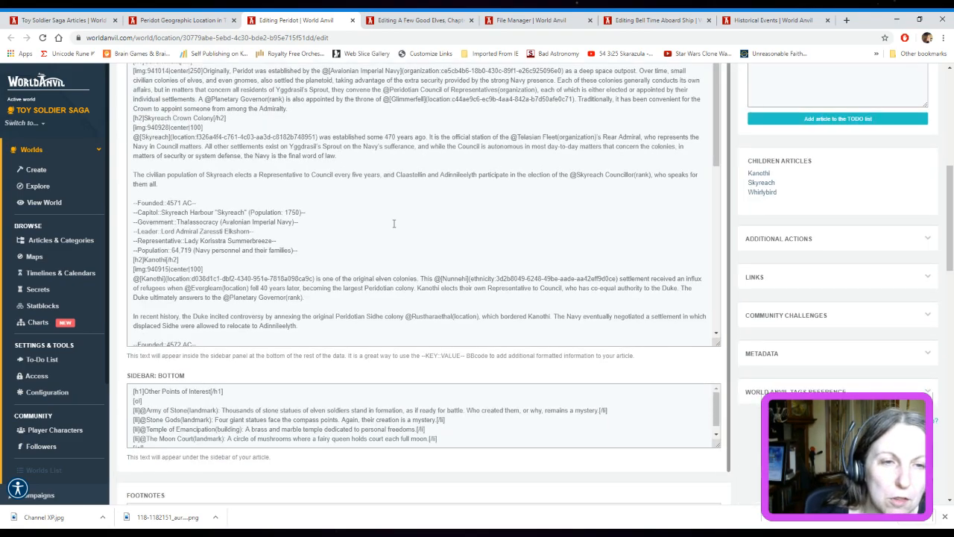
scroll(395, 224, "down", 1)
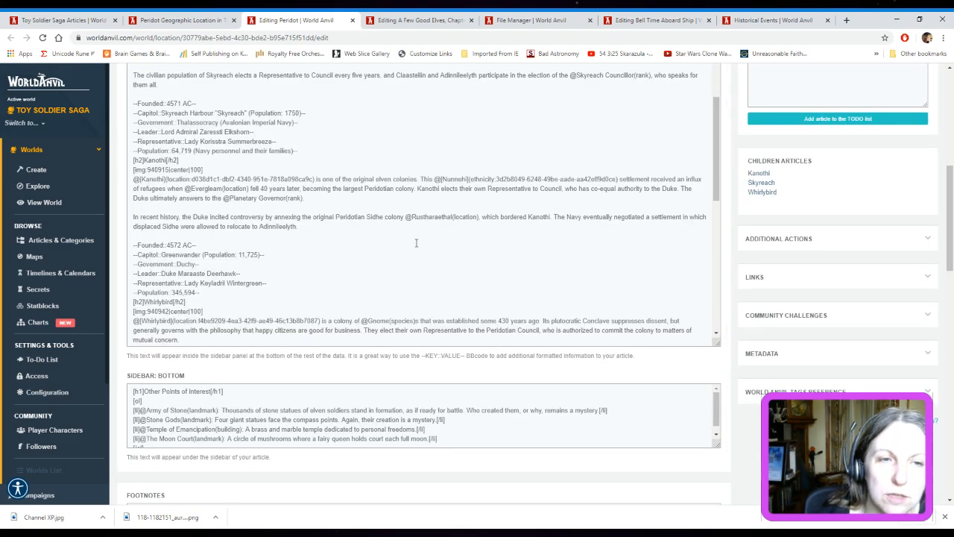
left_click(133, 218)
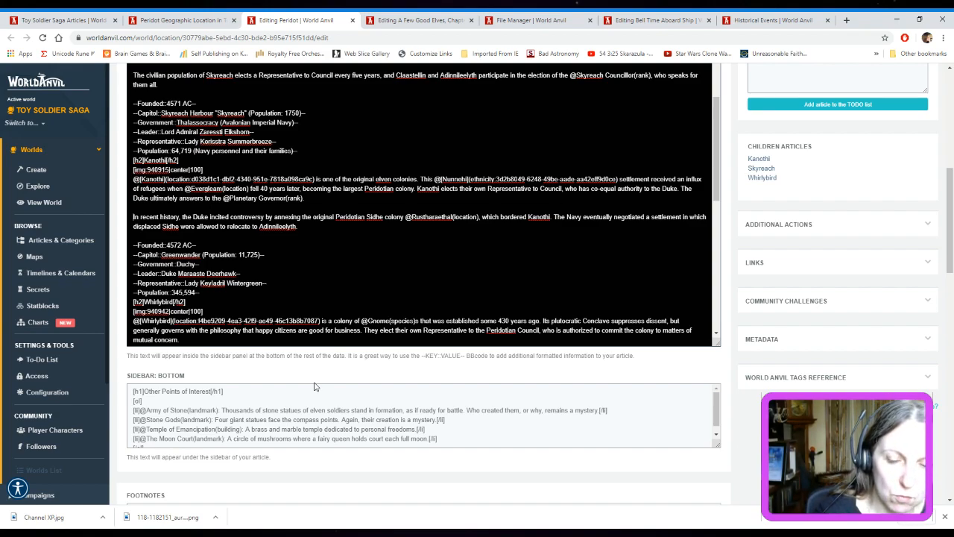
type("[spoil")
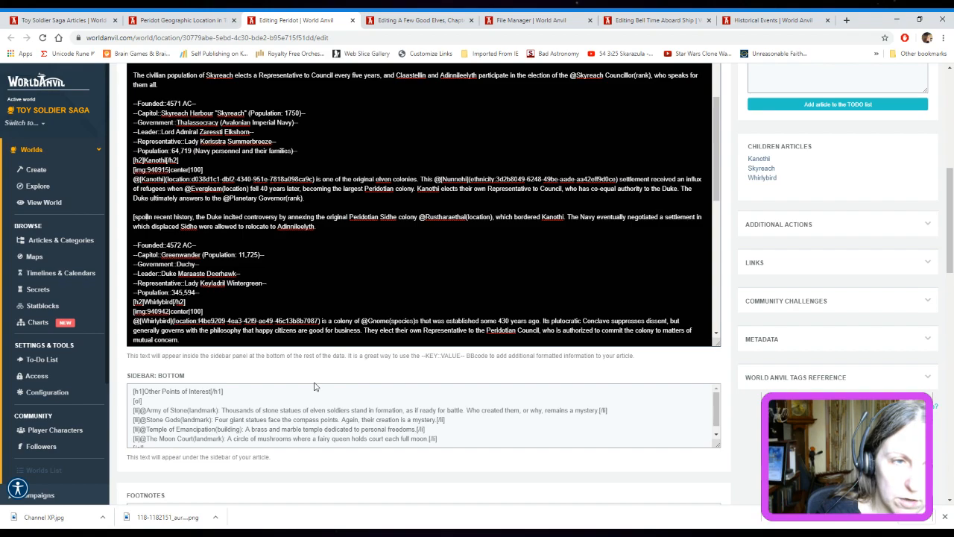
type("er")
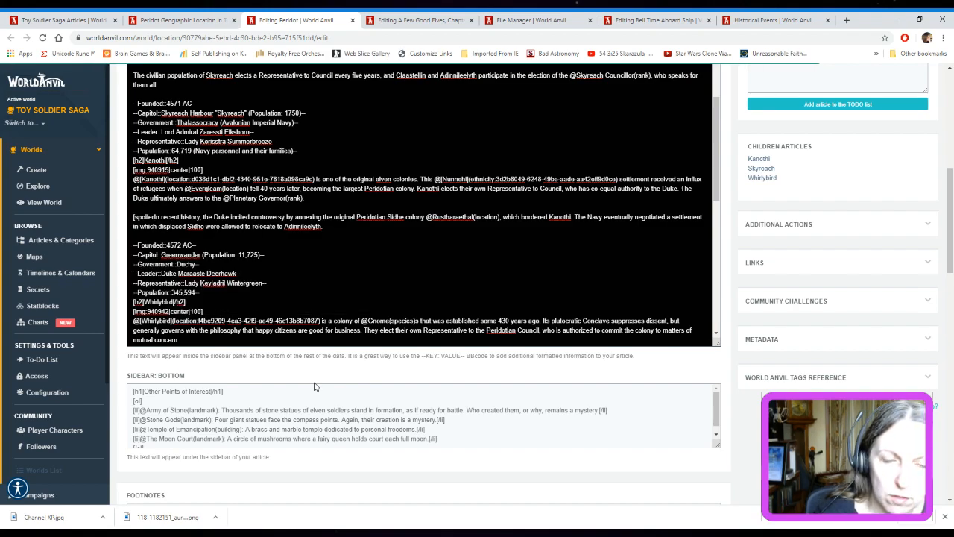
type("]")
left_click(337, 229)
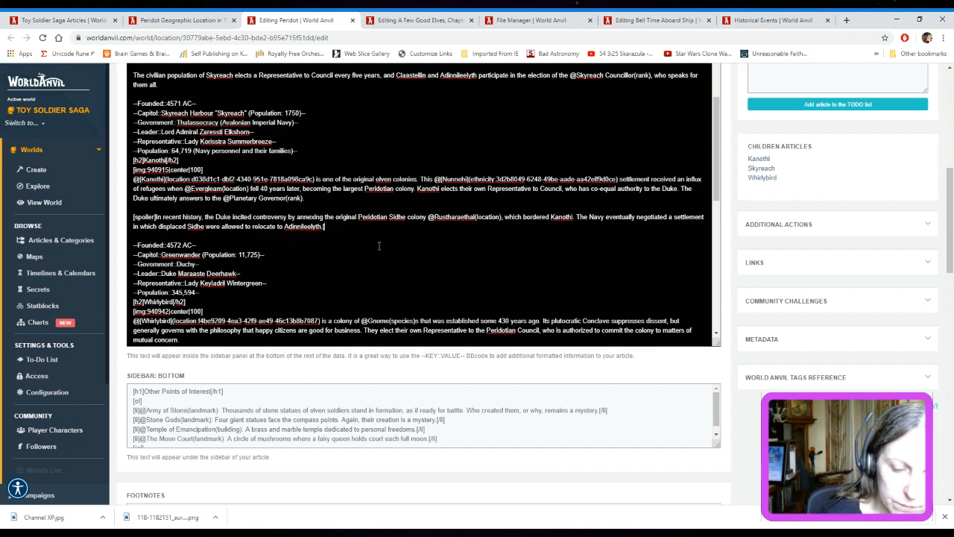
type("[/spoil")
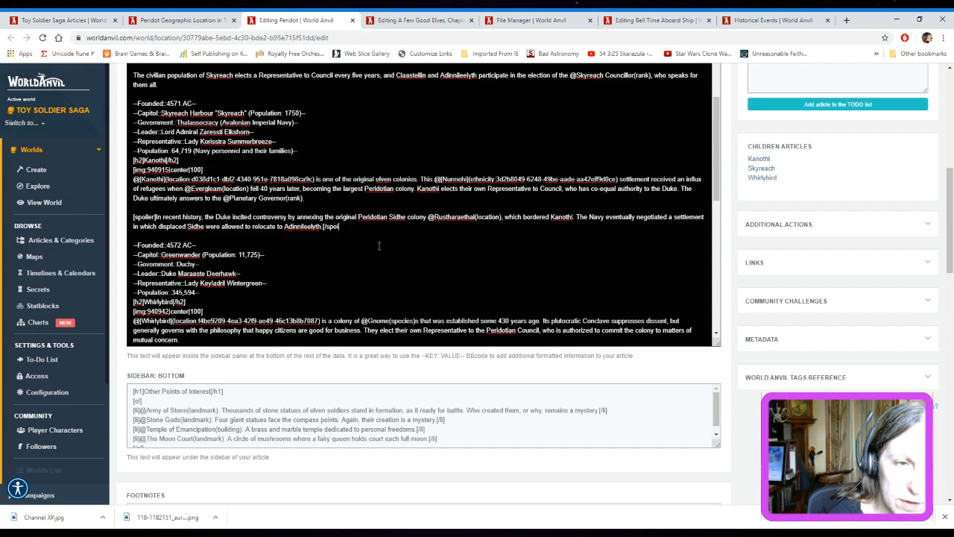
type("er]")
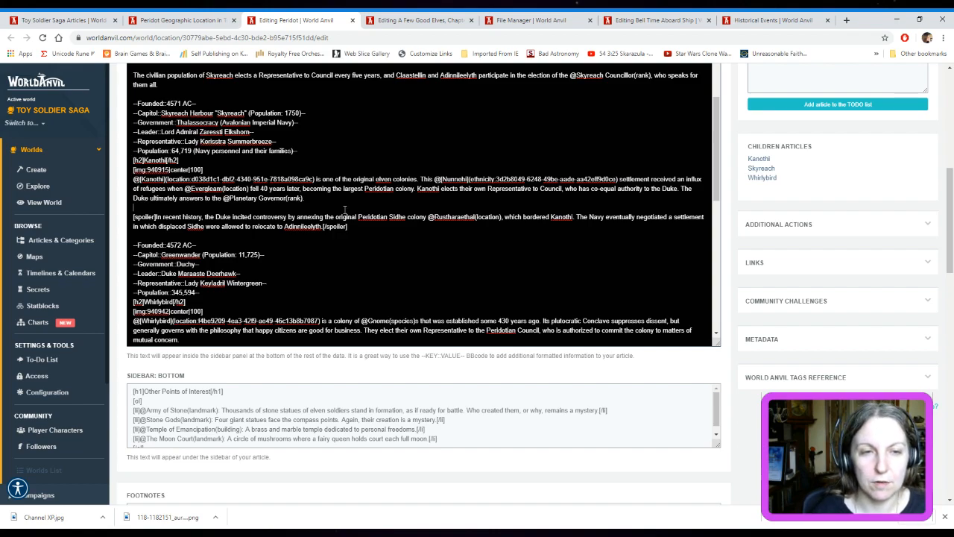
scroll(344, 210, "down", 2)
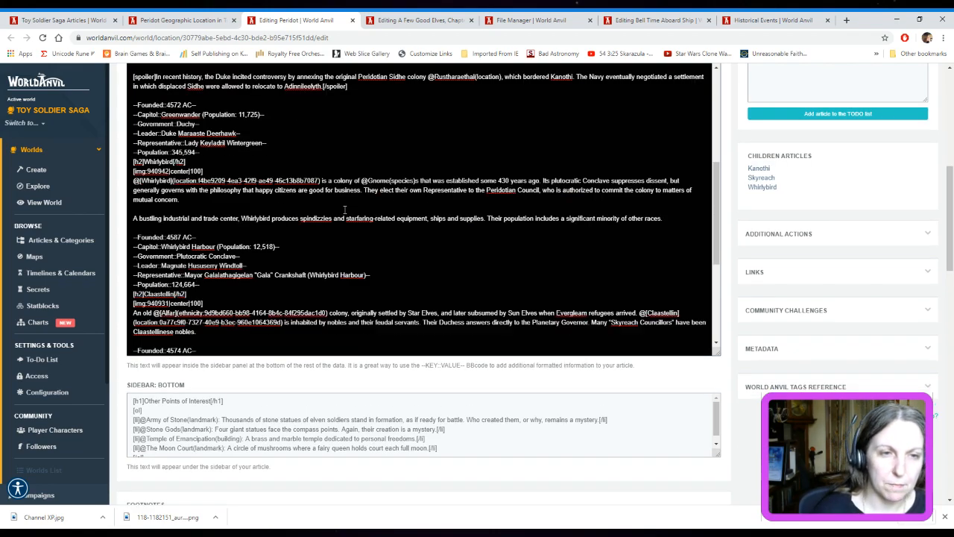
scroll(757, 212, "up", 2)
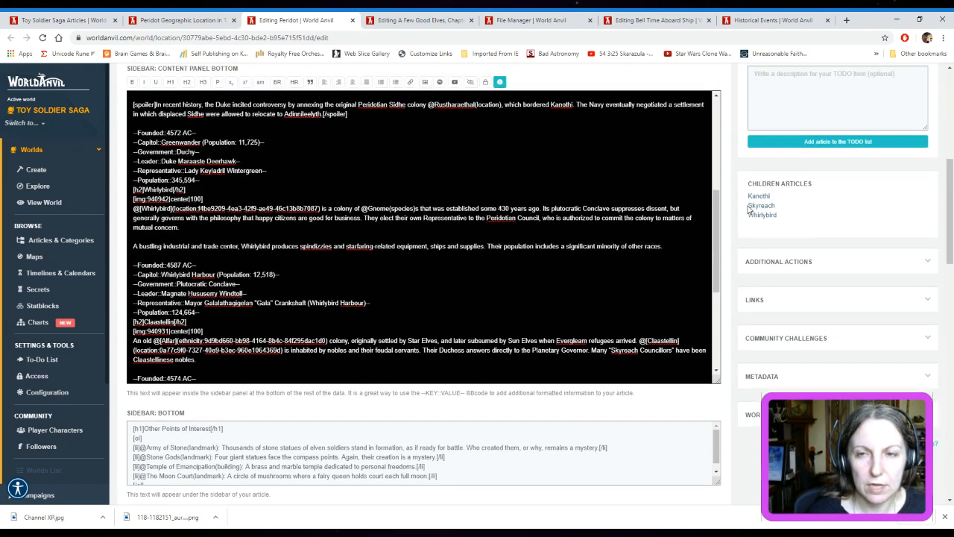
scroll(611, 280, "up", 2)
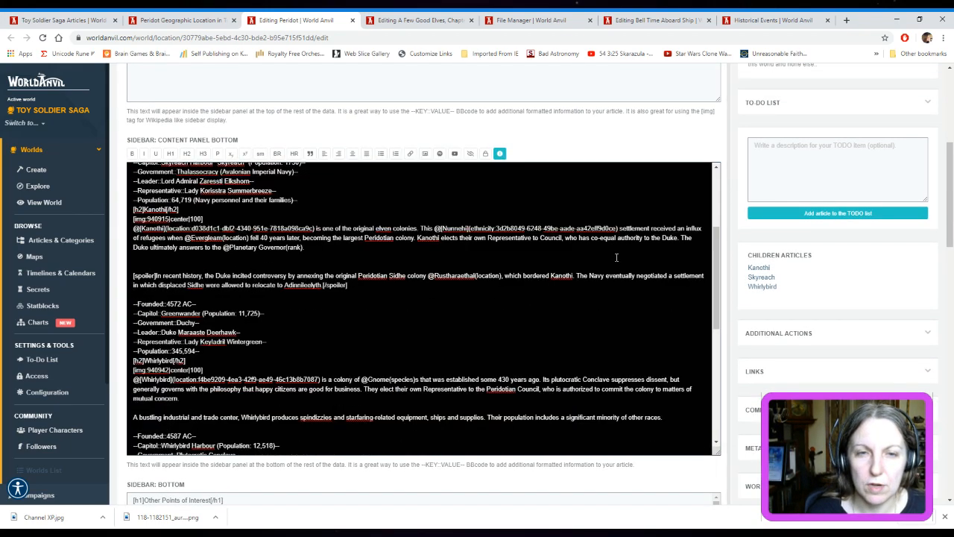
scroll(611, 279, "up", 2)
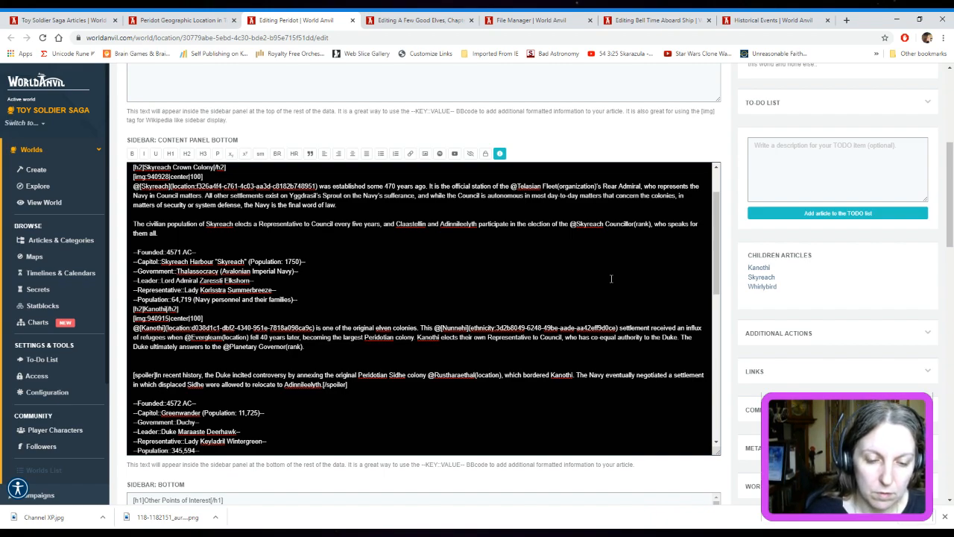
type("Spoi")
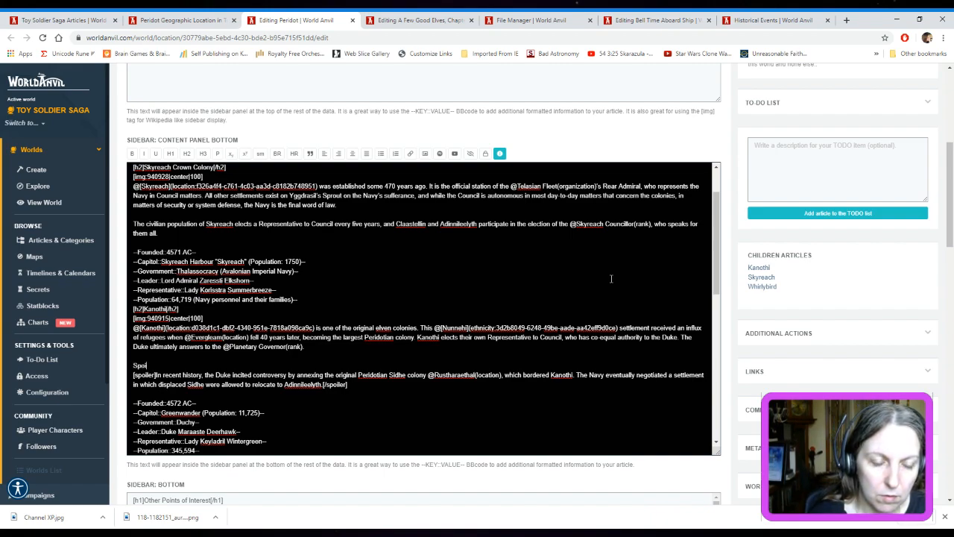
key("BackSpace")
key("BackSpace")
key("BackSpace")
key("BackSpace")
type("Below ")
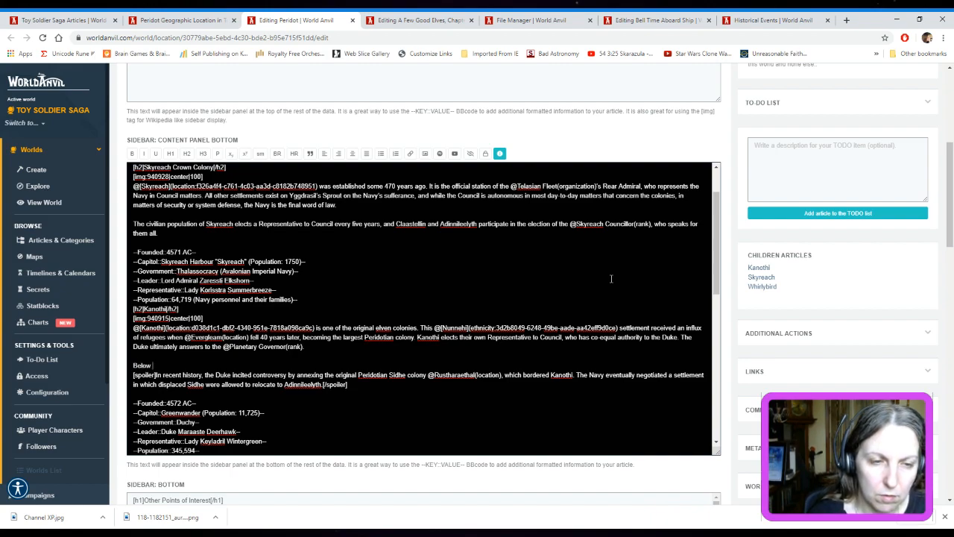
type("is a spoi")
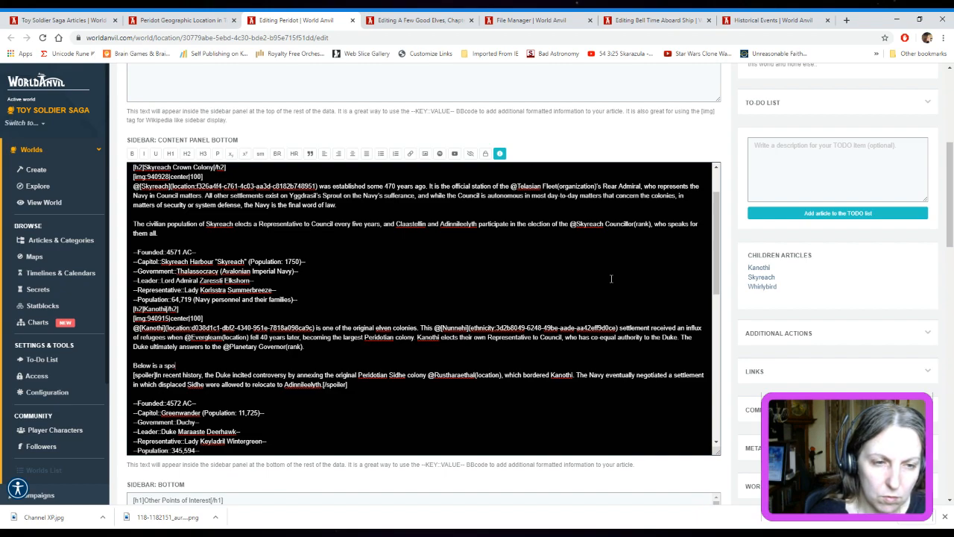
key("BackSpace")
key("BackSpace")
key("BackSpace")
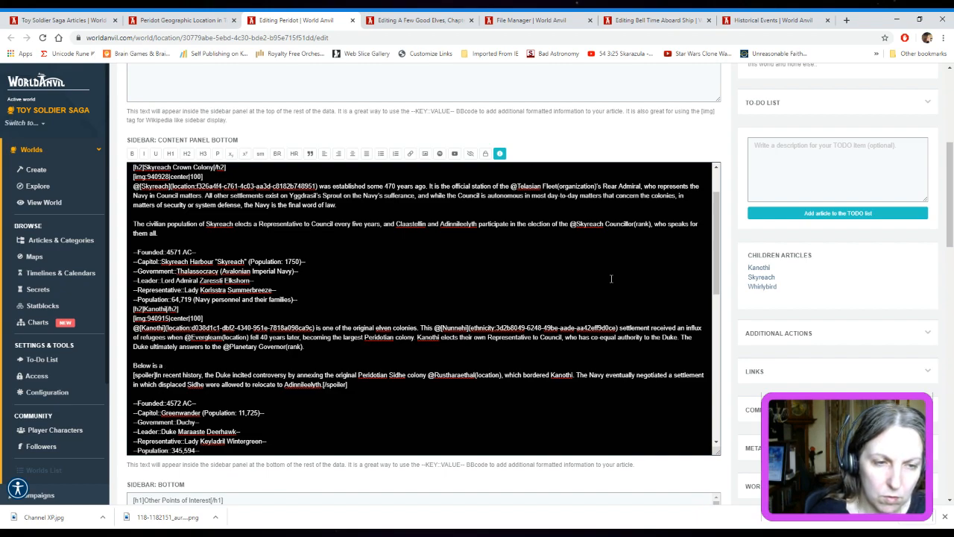
key("BackSpace")
key("BackSpace")
key("BackSpace")
key("BackSpace")
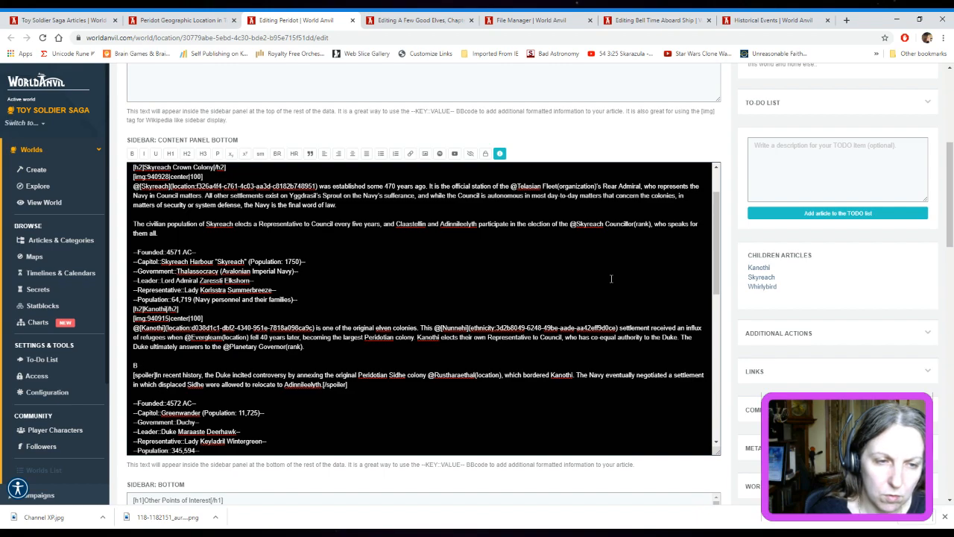
Add the line "Caution: Spoiler!" above the Kanothi spoiler paragraph and start a new line beneath it
type("Caution")
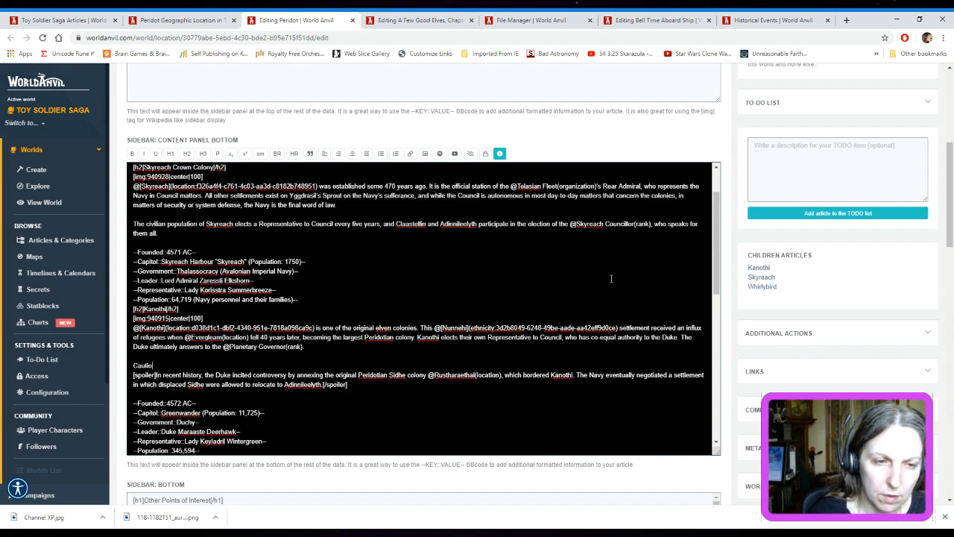
type(": Sp")
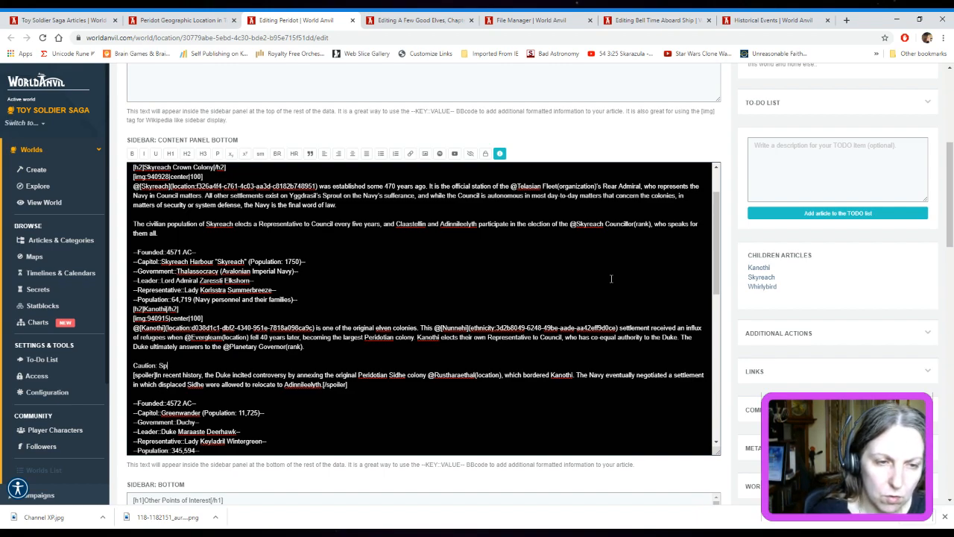
type("oiler")
key("Return")
Write under the caution line: "The spoiler below will ruin some of the fun for players & followers of the Toy Soldiers: Old School Twitch campaign"
type("Sp")
key("BackSpace")
key("BackSpace")
type("The spoiler bl")
type("ow wi")
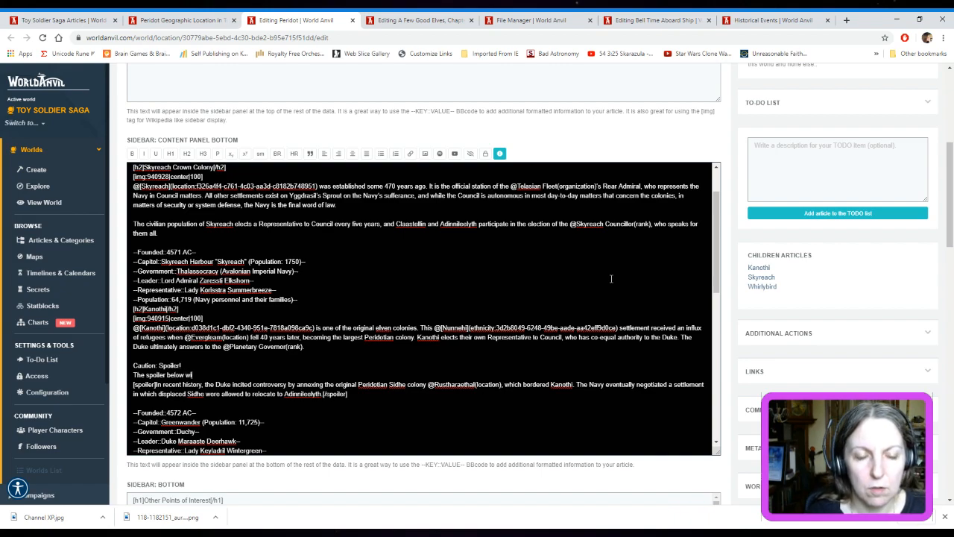
type("ll run in some of the fun for pla")
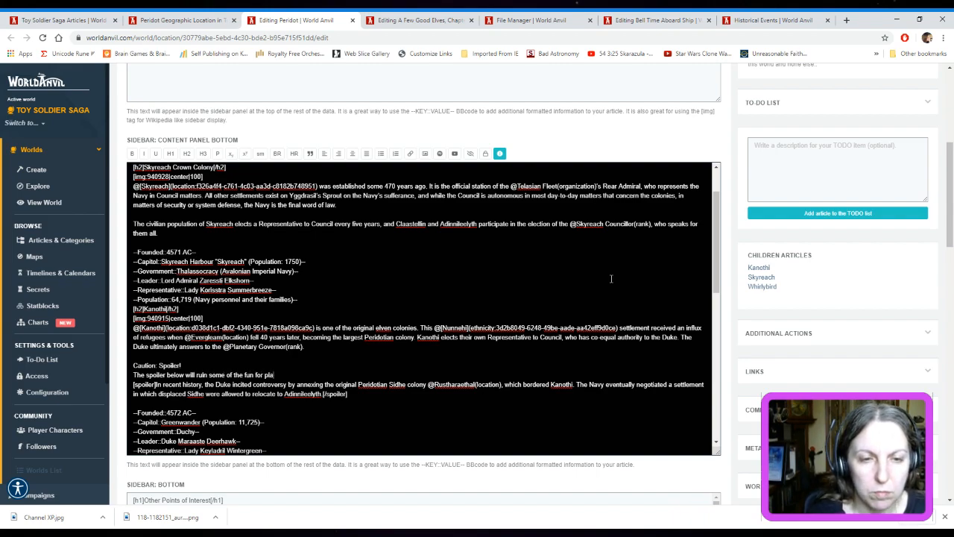
type("yers & foll")
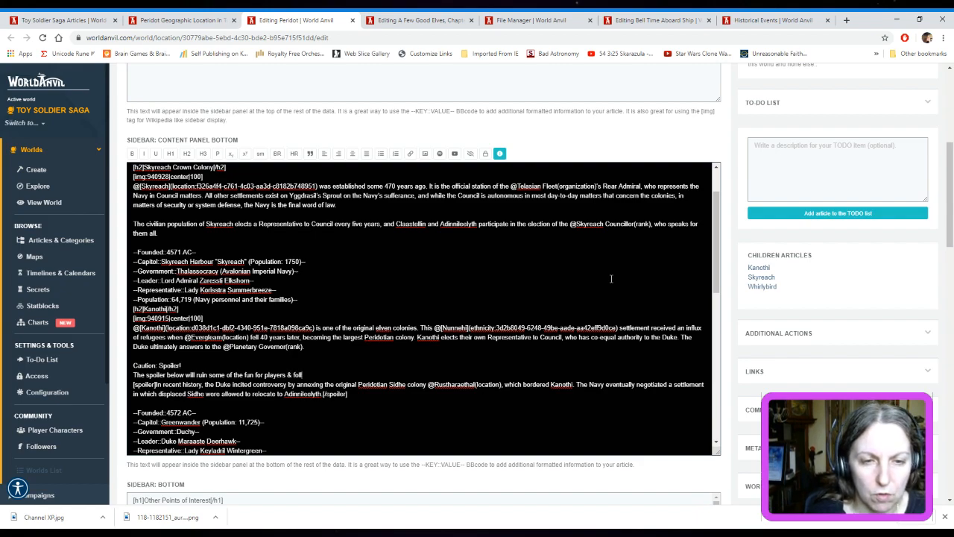
type("owers of the ")
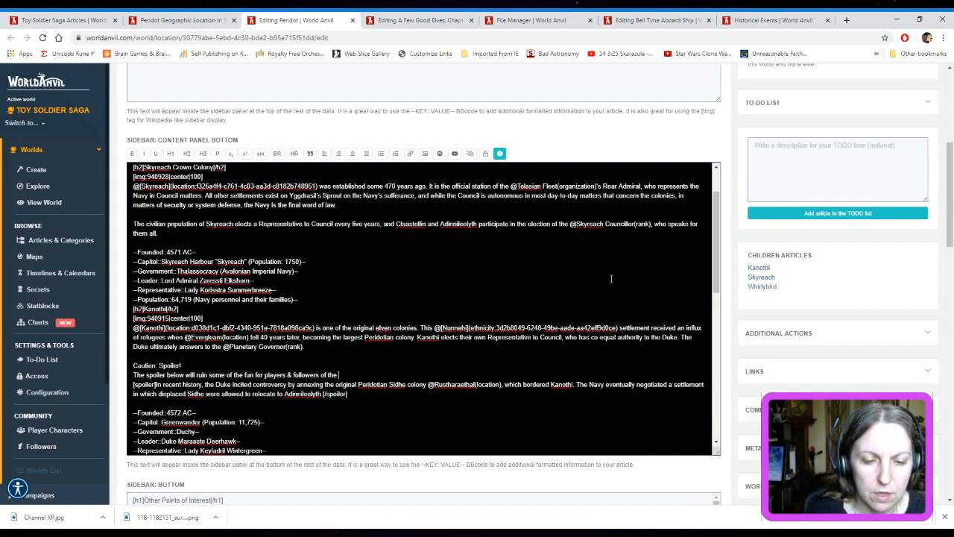
type("Toy Sol")
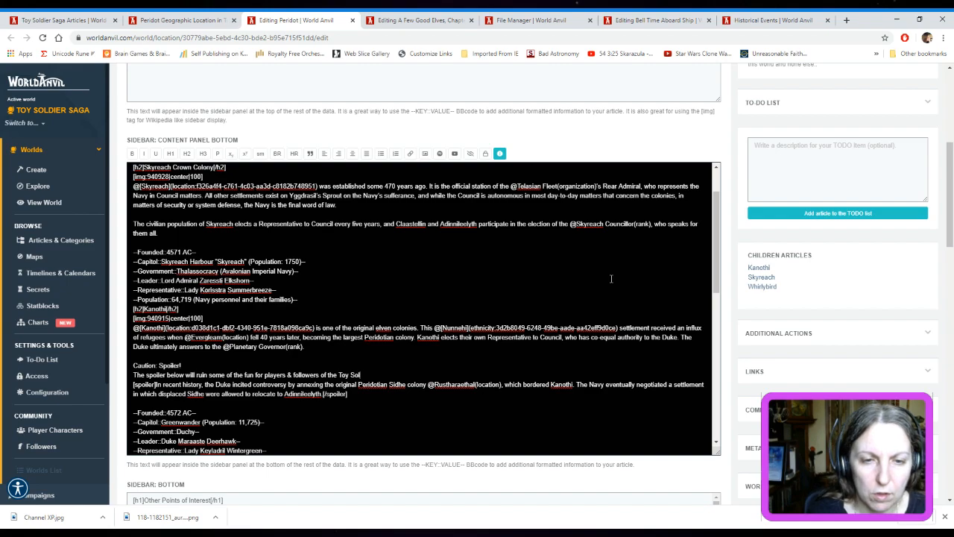
type("diers: Old School")
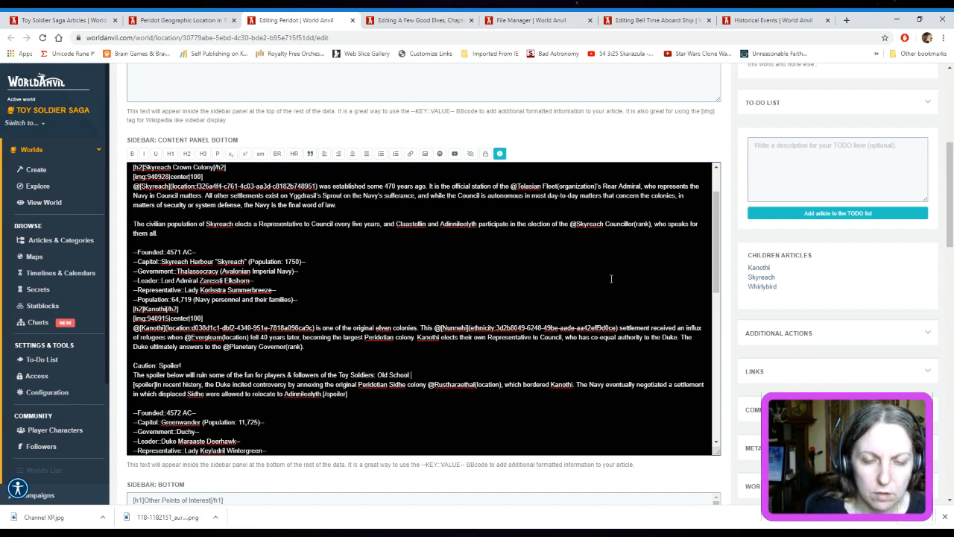
type(" Twitch campaign")
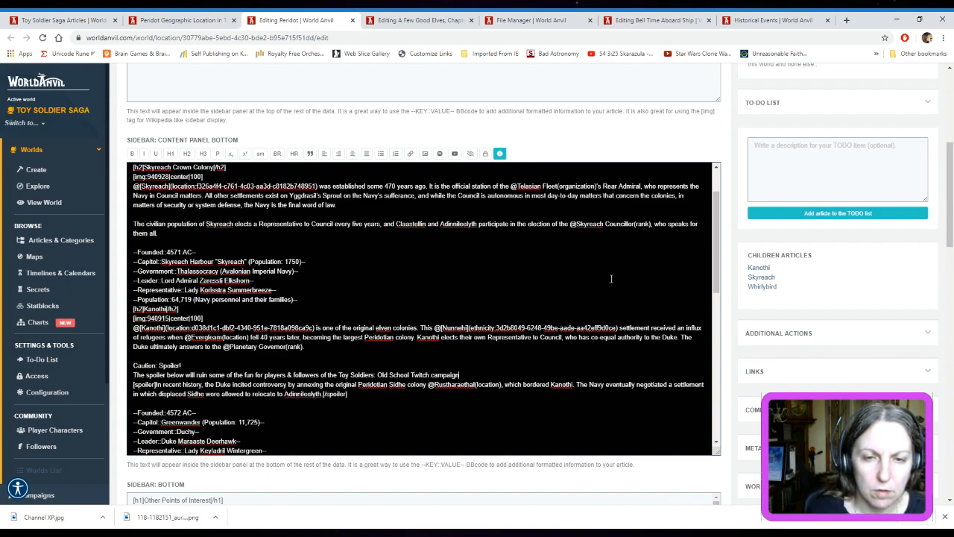
type(". You ha")
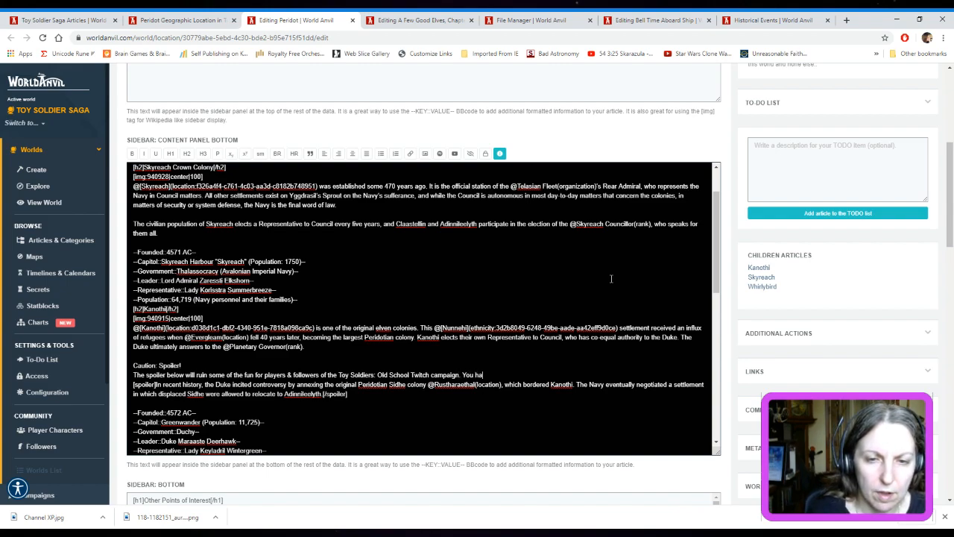
type("ve been warned!")
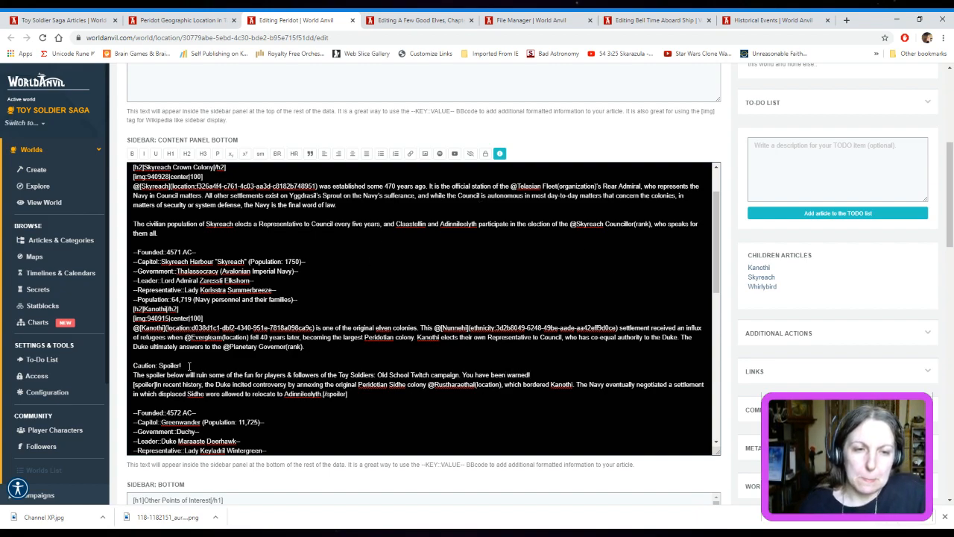
Make the "Caution: Spoiler!" line above the Kanothi spoiler a heading by wrapping it in [h4] and [/h4] tags
left_click(135, 366)
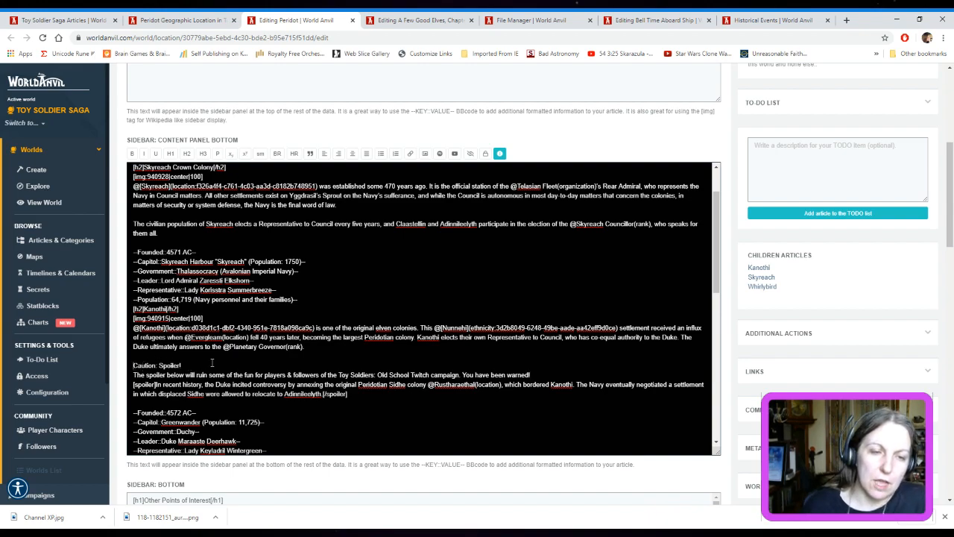
type("[h4]")
type("]")
left_click(229, 368)
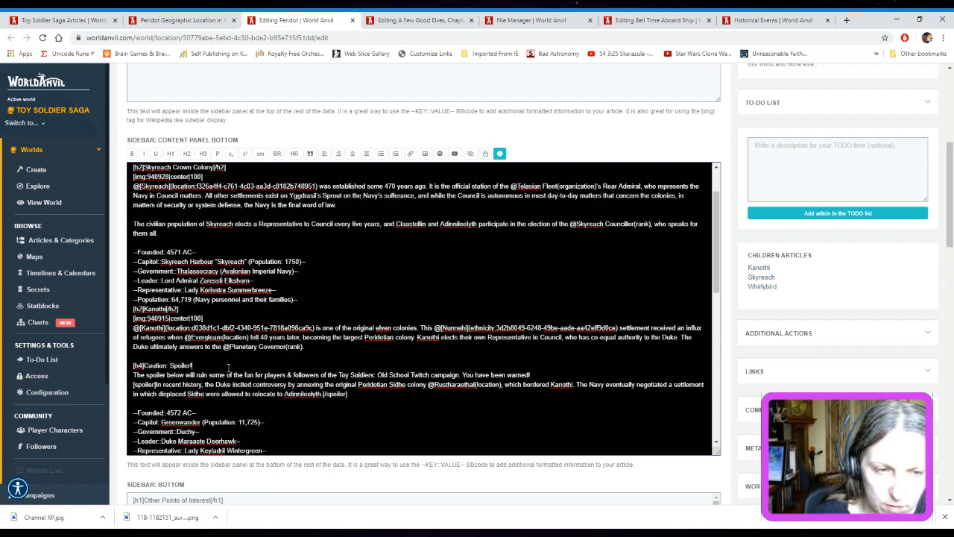
type("[/h4]")
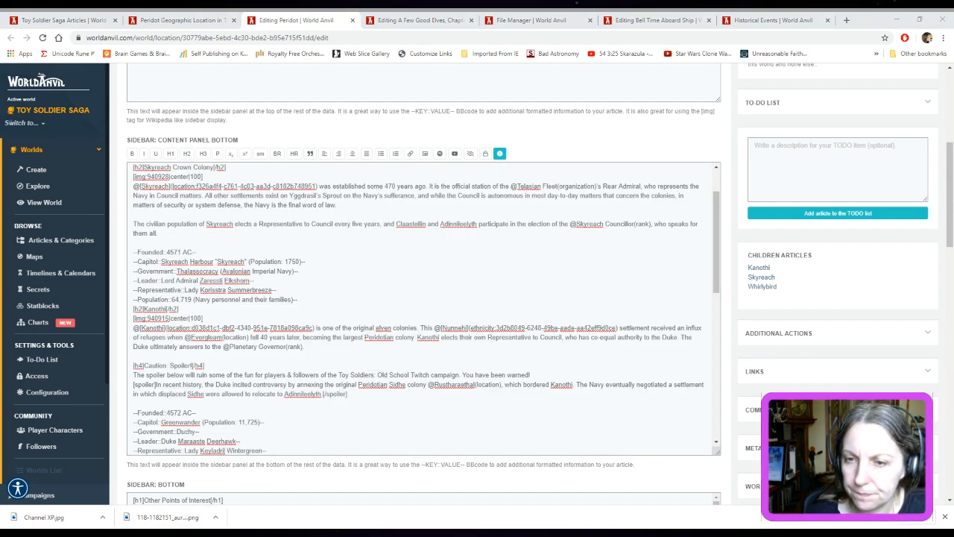
left_click(474, 88)
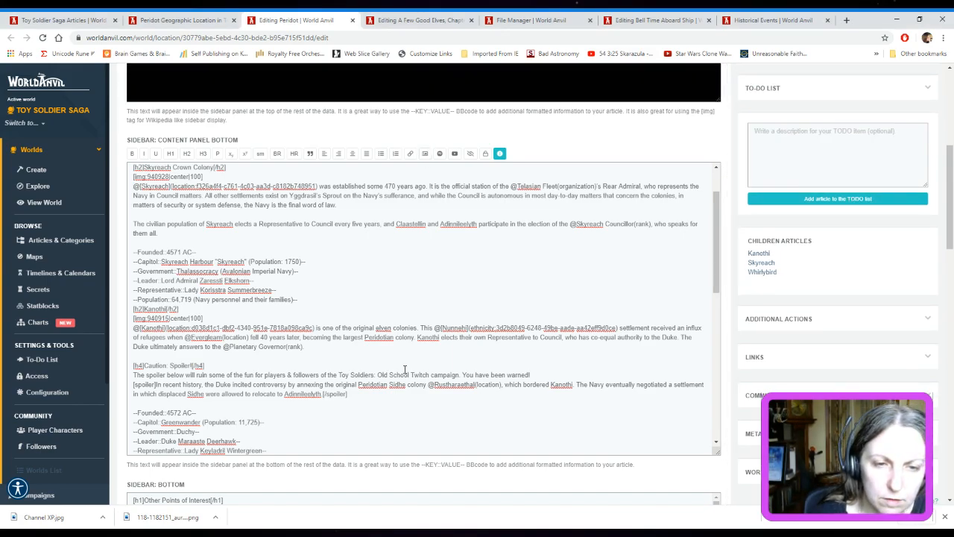
scroll(407, 377, "down", 3)
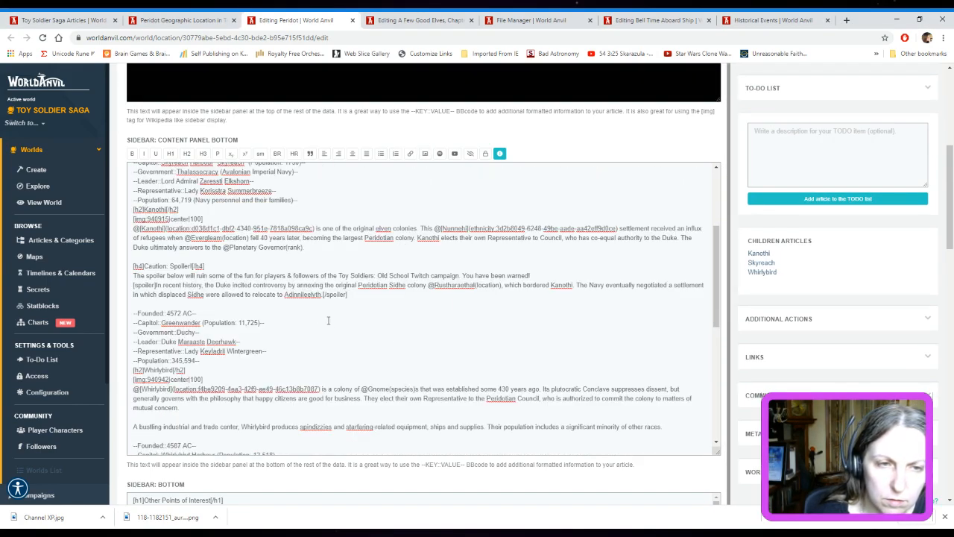
left_click_drag(134, 267, 305, 266)
left_click_drag(371, 263, 461, 274)
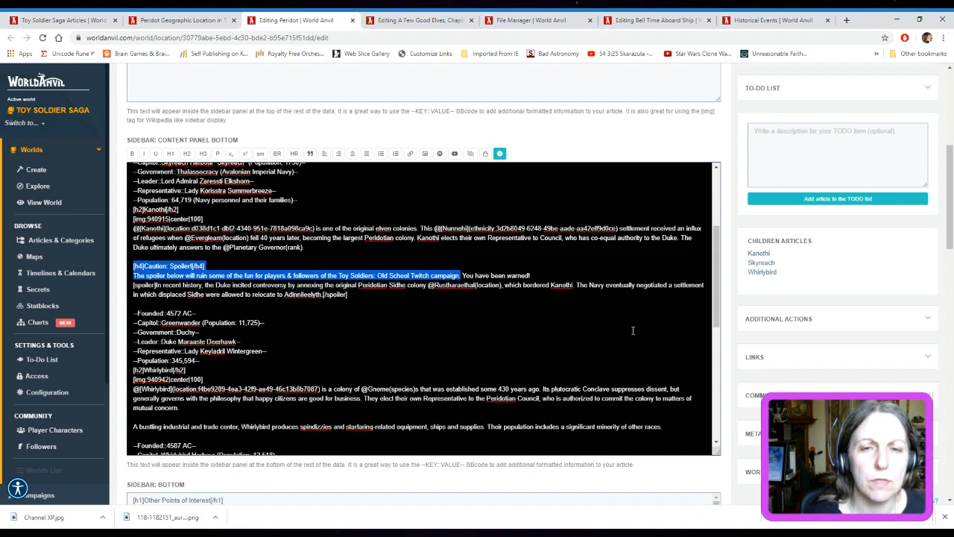
left_click(565, 330)
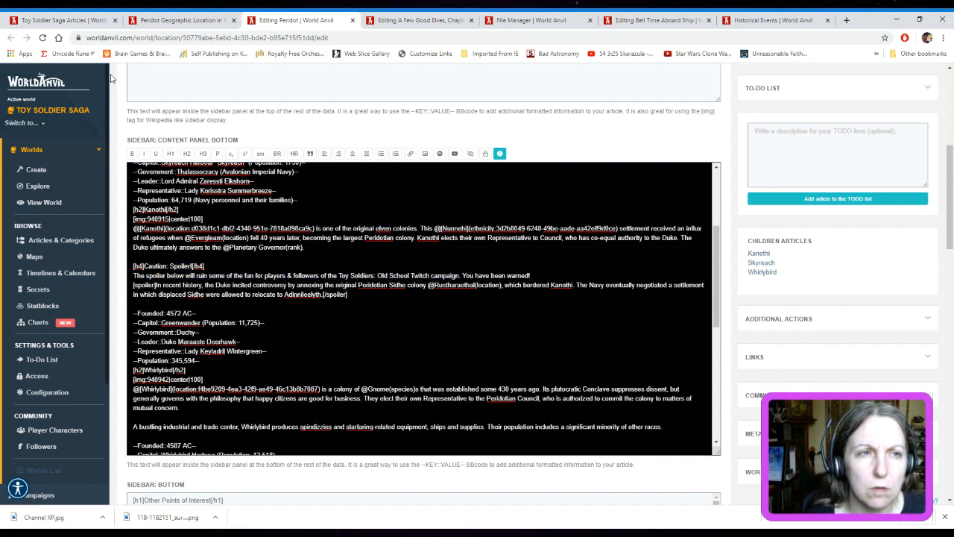
Load the Toy Soldier Saga homepage on World Anvil in place of the Bell Time Aboard Ship editor
left_click(669, 15)
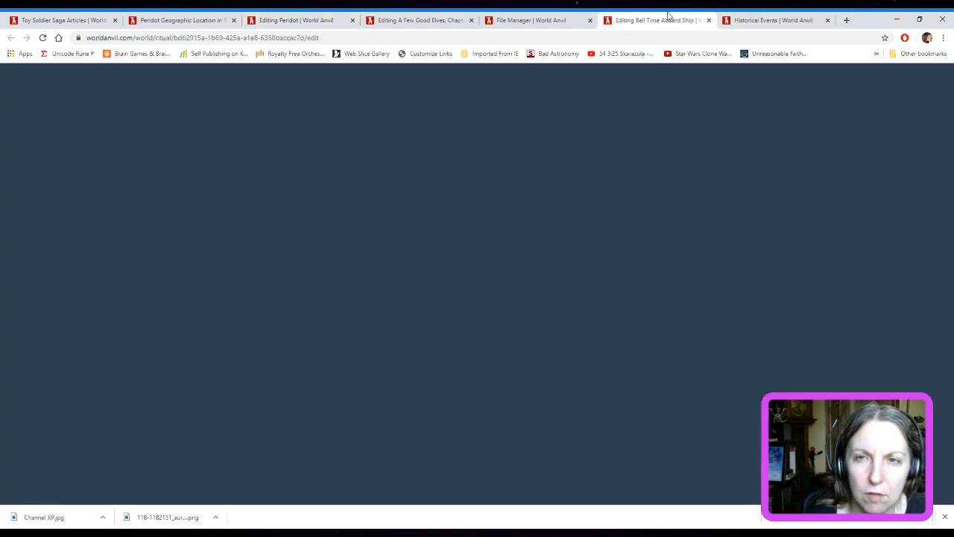
left_click(467, 42)
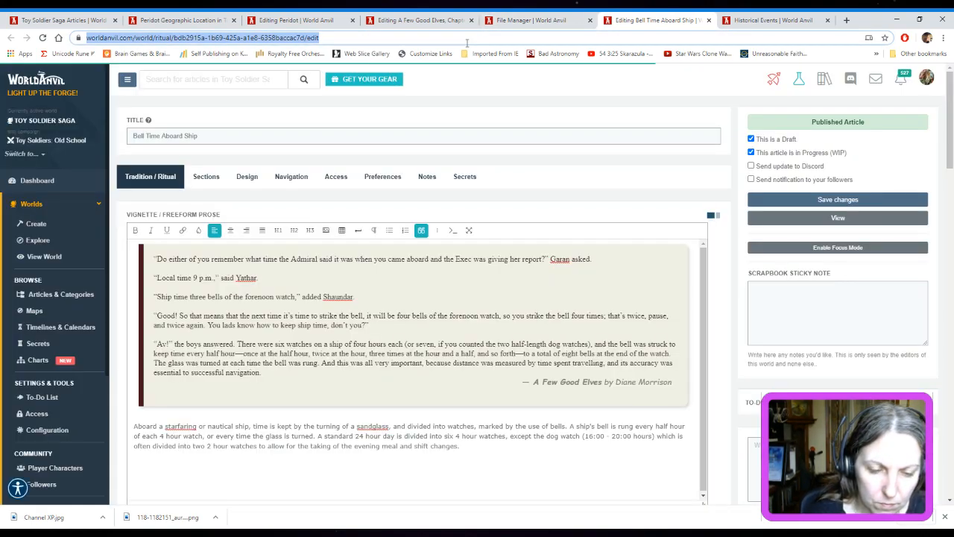
type("toy")
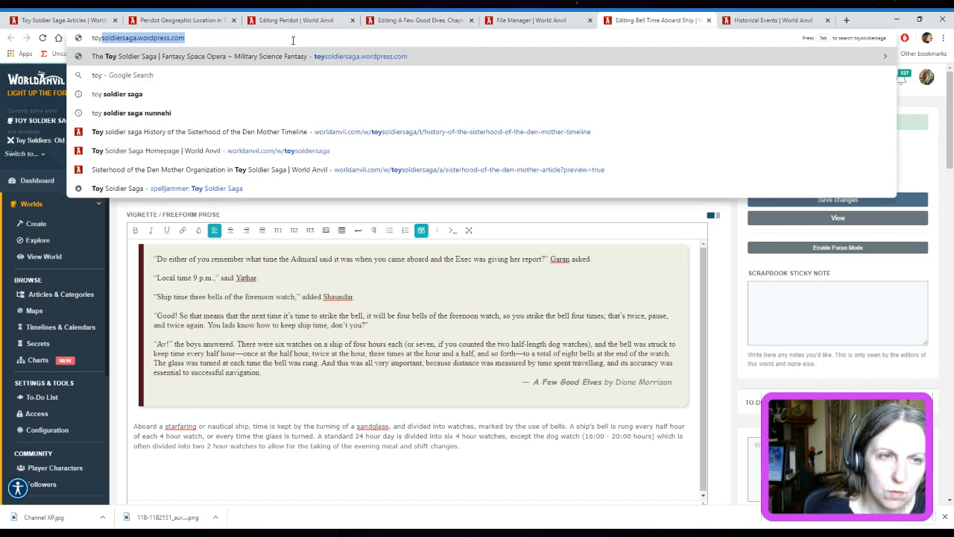
left_click(146, 152)
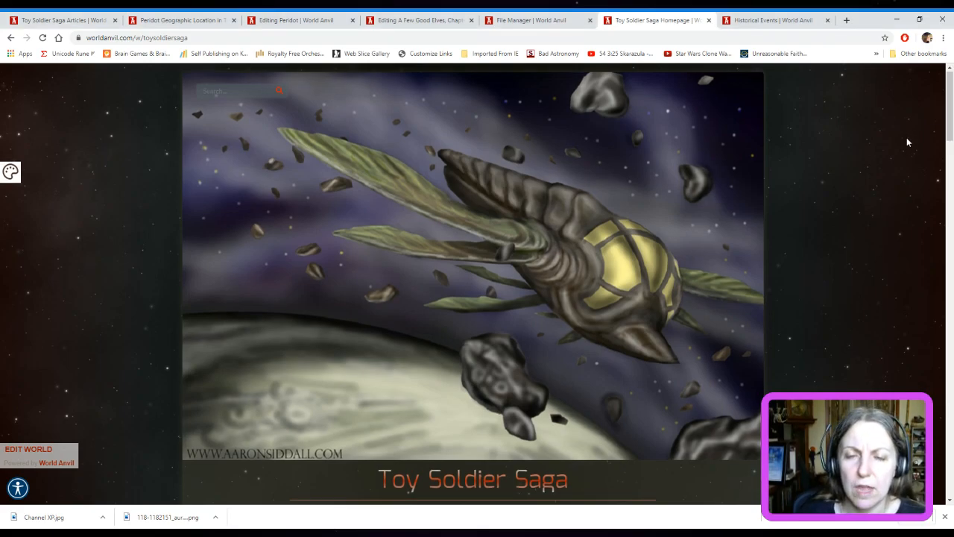
Look through the Toy Soldier Saga homepage down to its Campaigns section and supporter credits
scroll(907, 141, "down", 10)
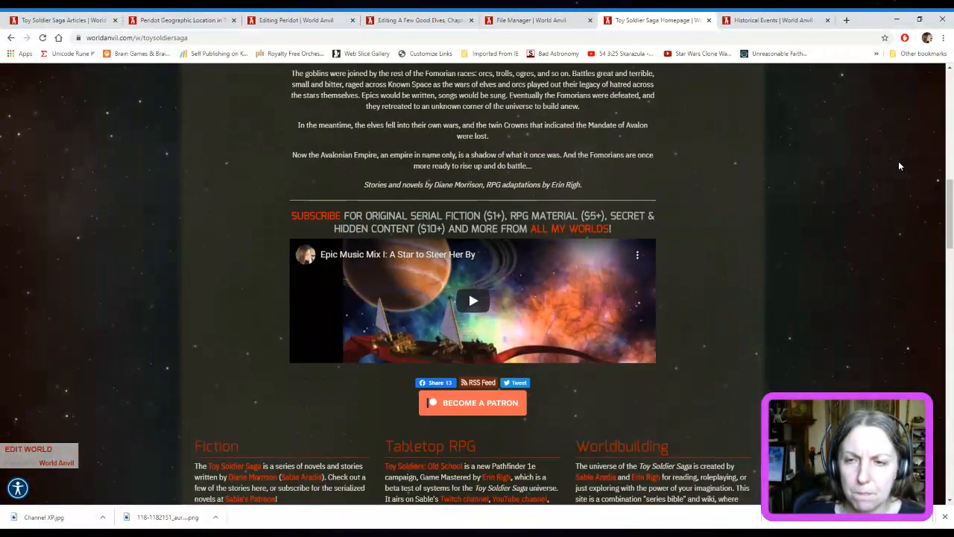
scroll(898, 161, "down", 15)
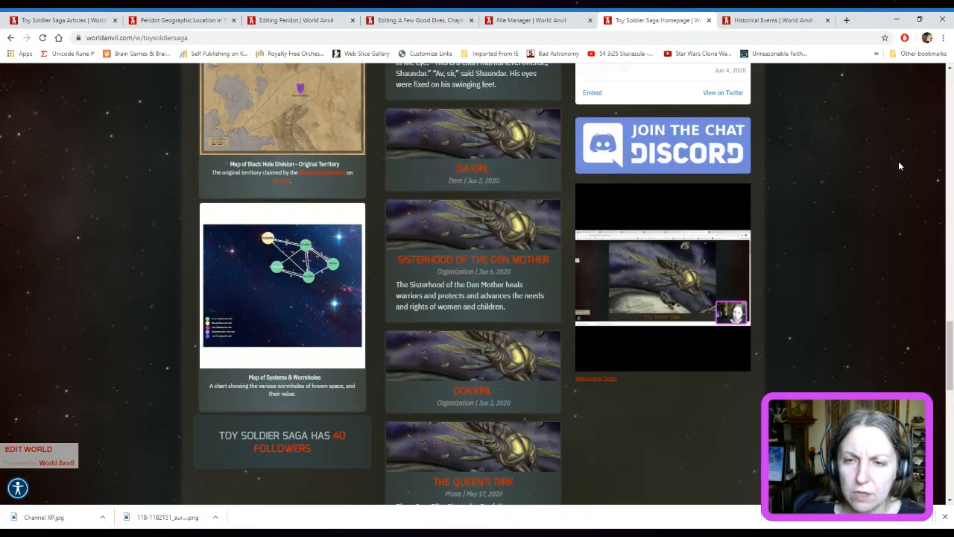
scroll(899, 162, "down", 1)
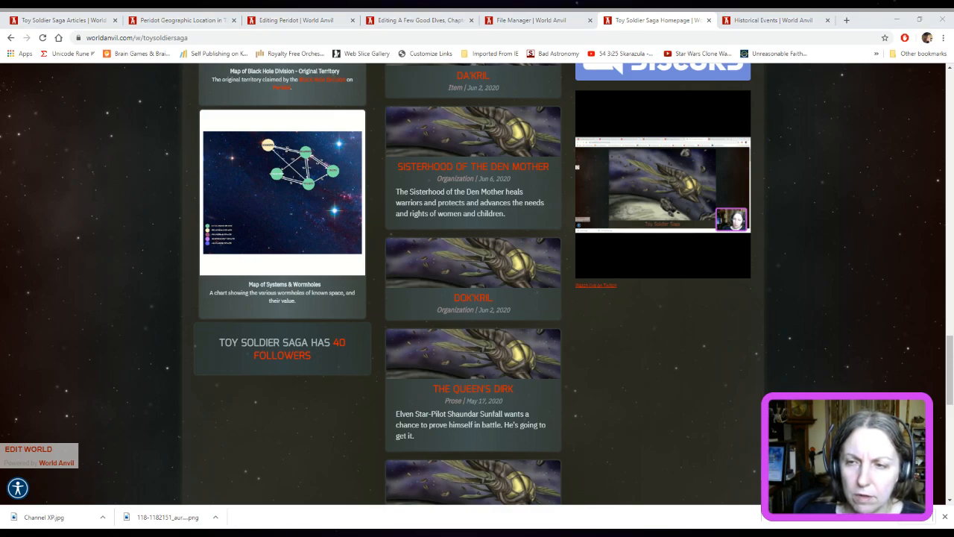
left_click(892, 348)
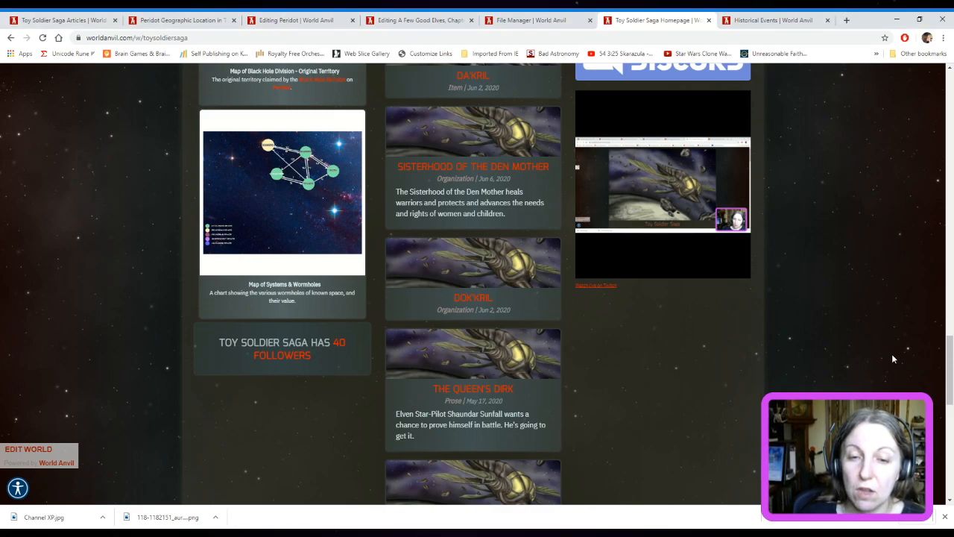
scroll(891, 353, "down", 10)
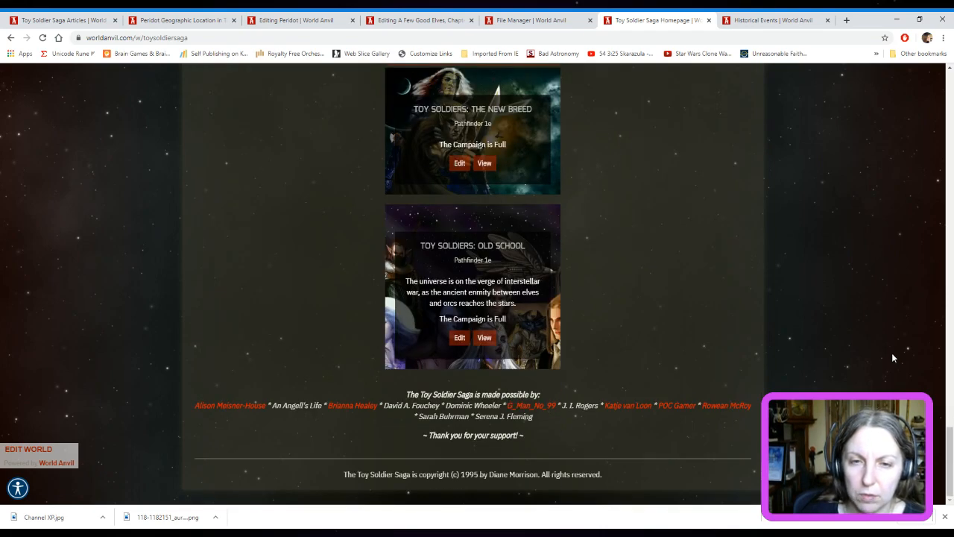
scroll(887, 334, "up", 1)
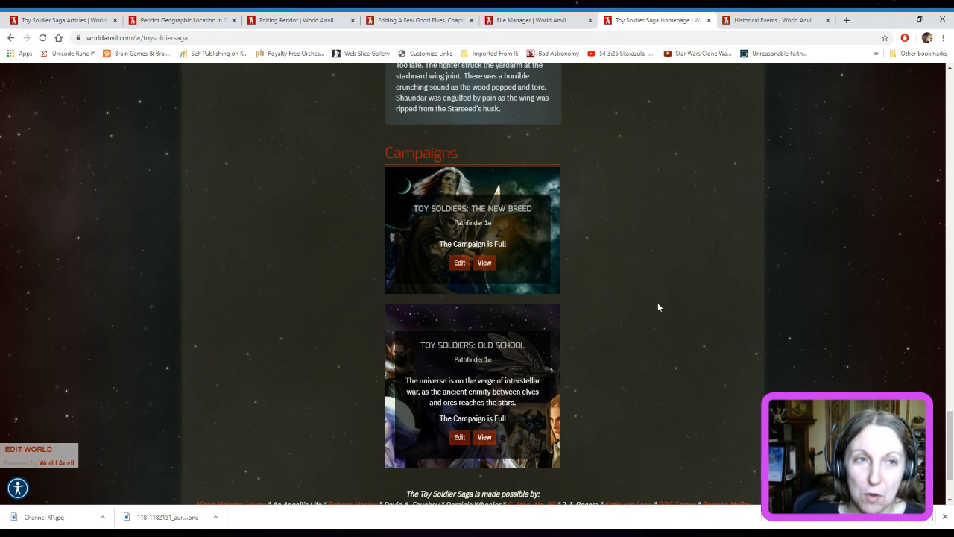
In the Peridot editor, link "Toy Soldiers: Old School Twitch campaign" in the Kanothi warning to the copied World Anvil address using [url:] and [/url] tags
left_click(54, 15)
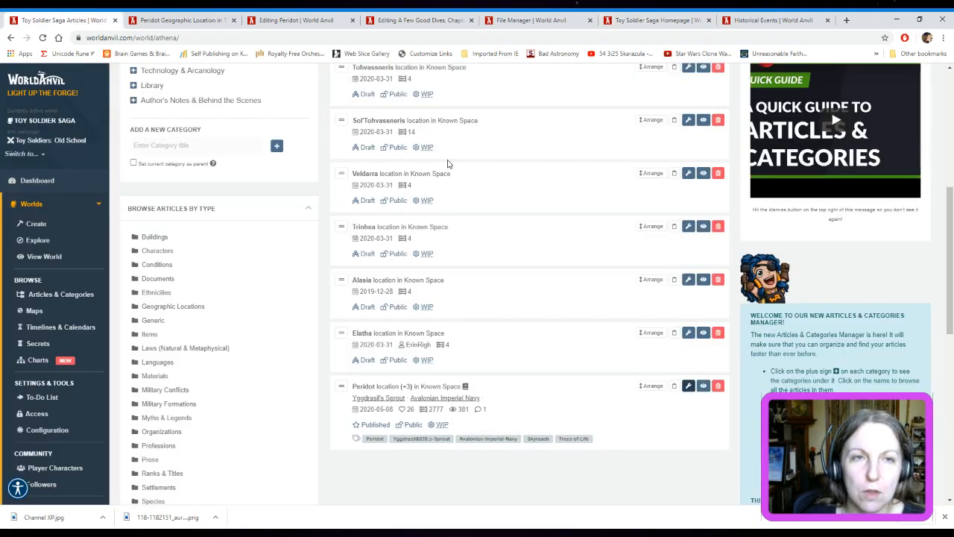
left_click(274, 15)
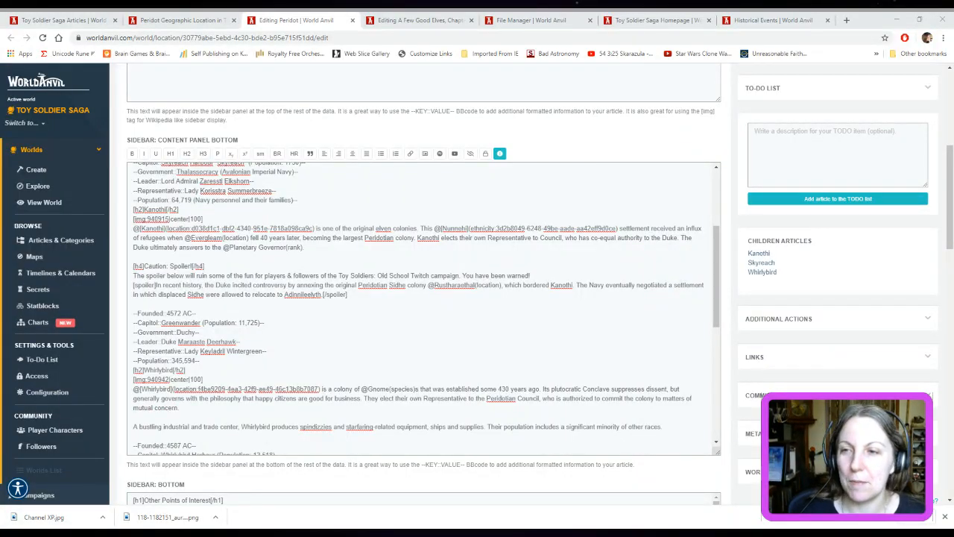
left_click(949, 212)
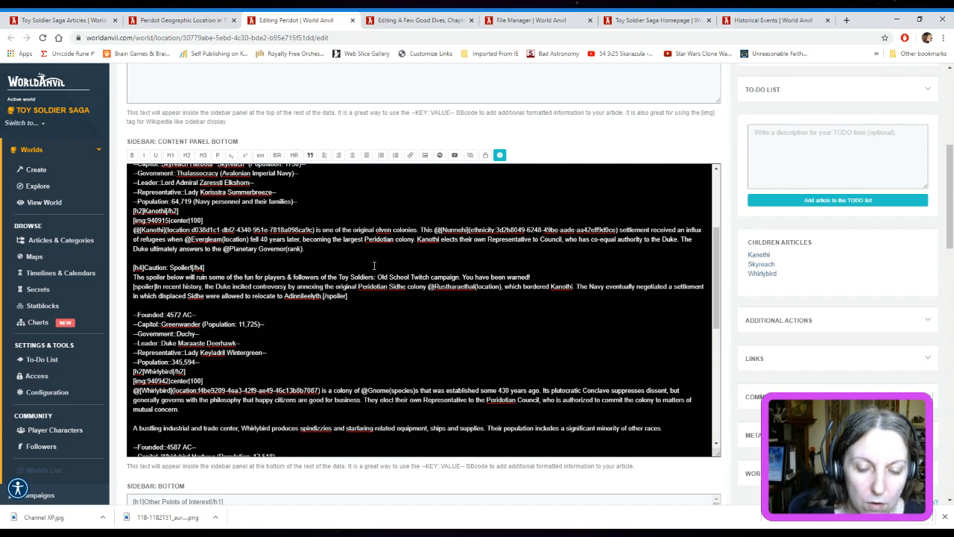
type("[url]")
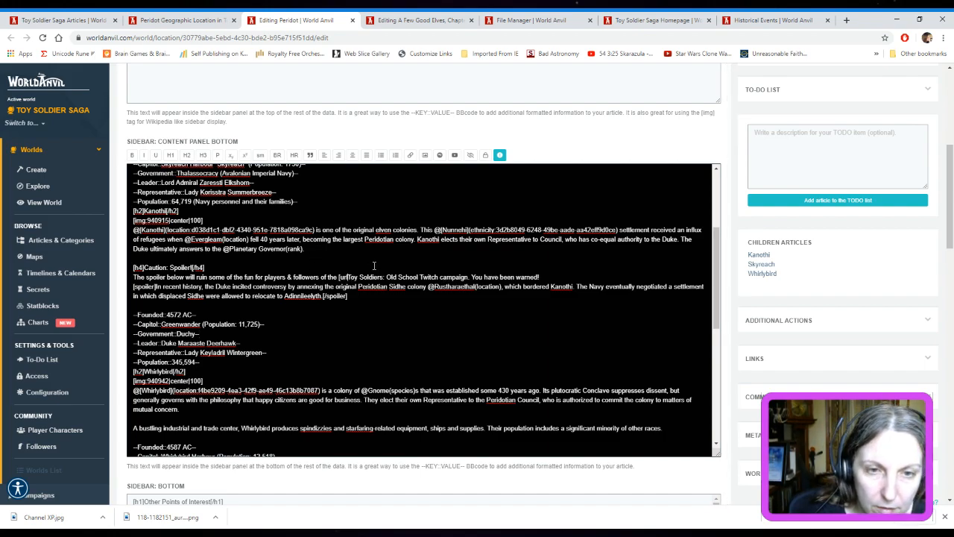
type(":")
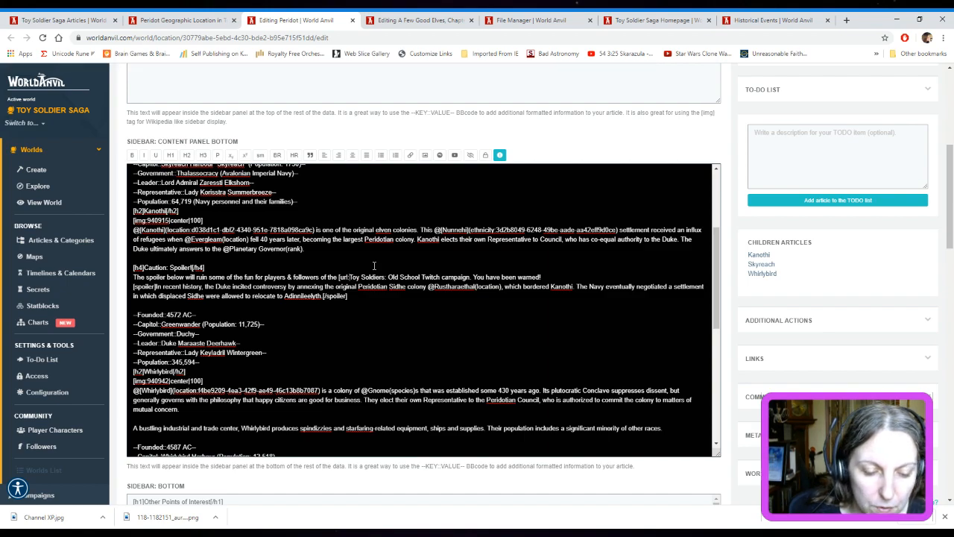
type("https://www.worldanvil.com/epic/ys6Et4dJq1eTlqNba2DQKiaLZWQ3c6")
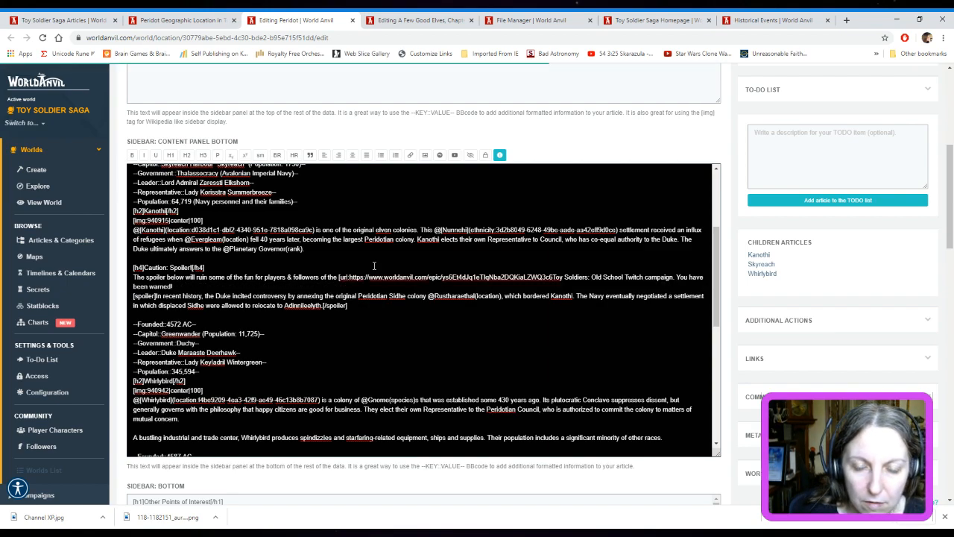
type("]")
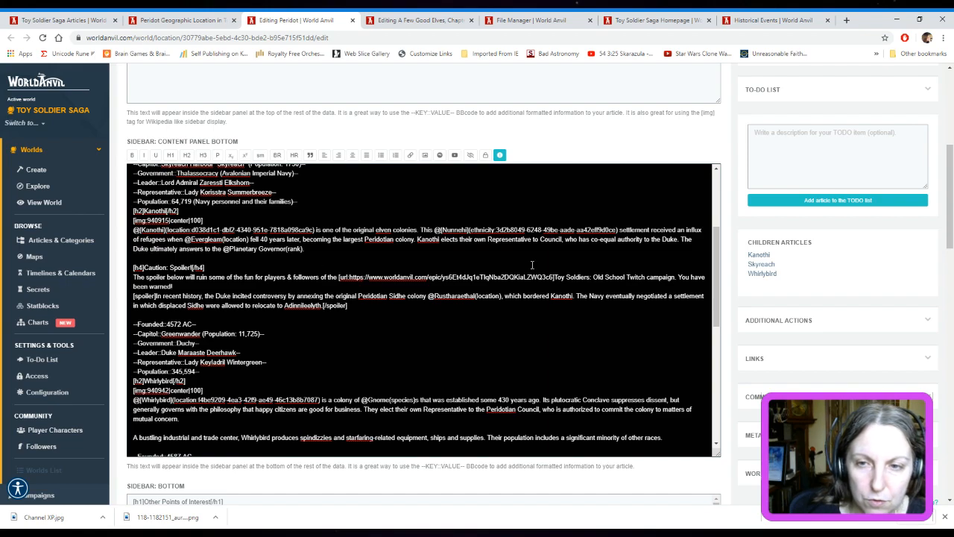
left_click(675, 277)
type("]")
type("/url")
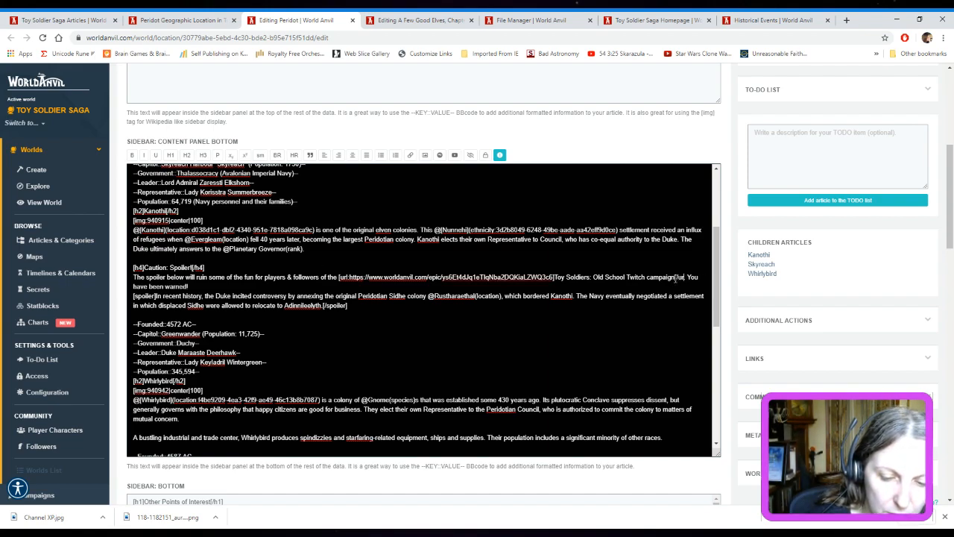
type("]")
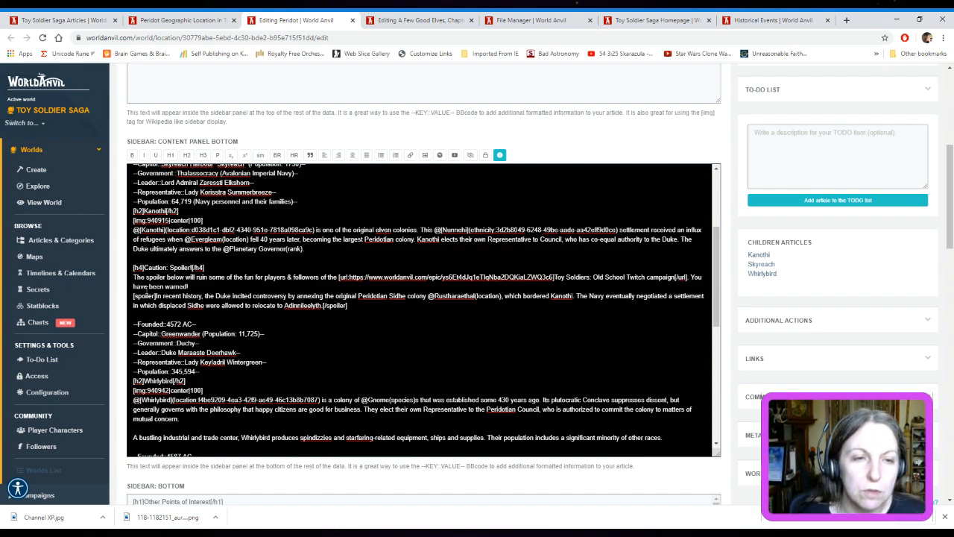
Copy the complete caution heading and linked warning from the Kanothi section to a separate block directly above the Black Hole Division heading
left_click_drag(133, 267, 580, 290)
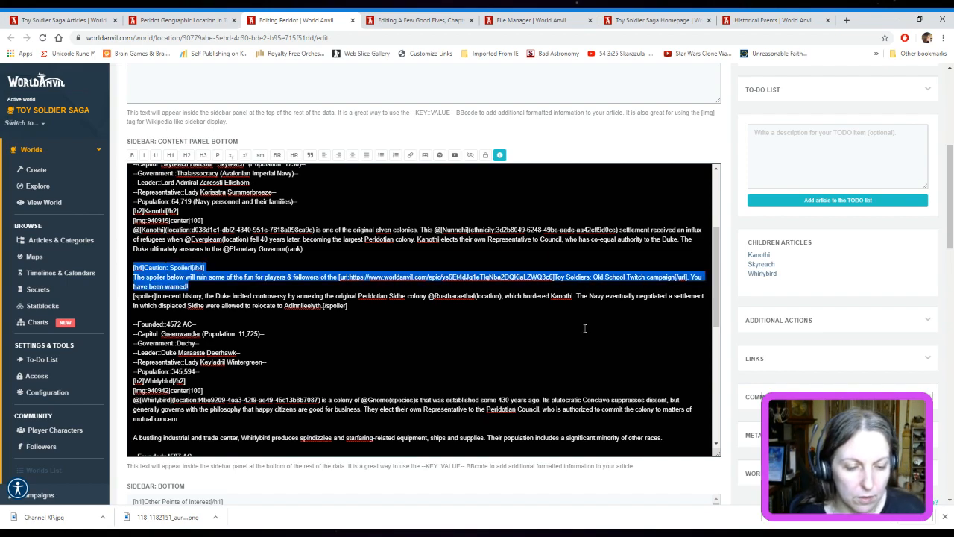
scroll(617, 356, "down", 3)
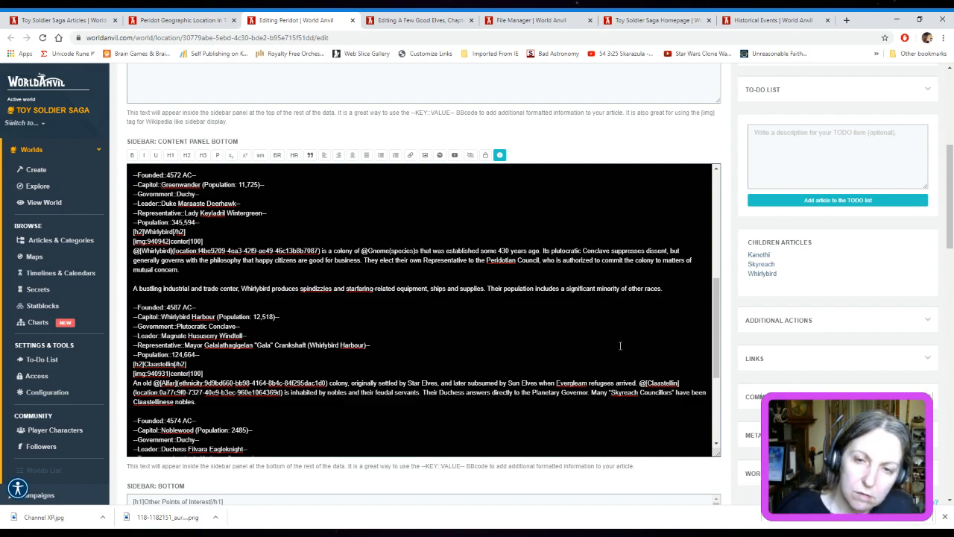
scroll(620, 366, "down", 1)
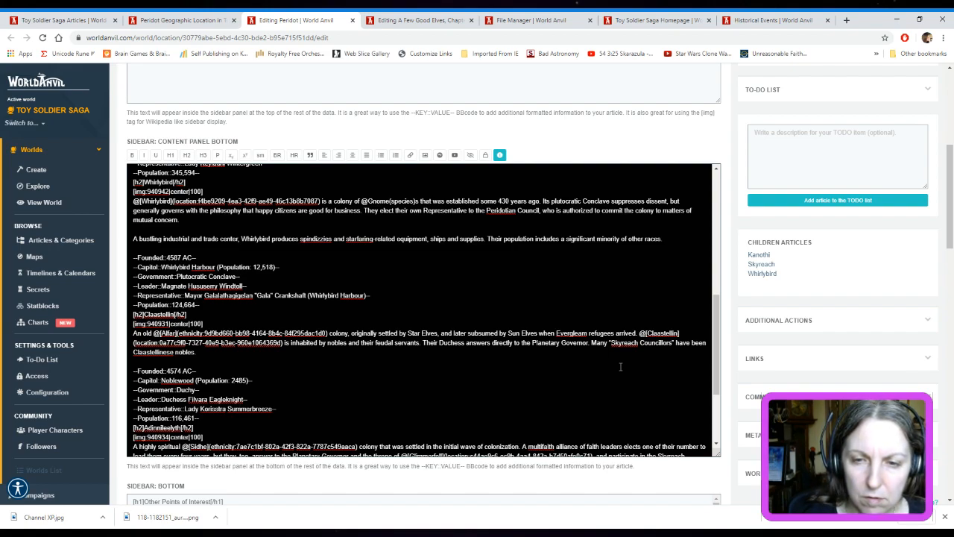
scroll(620, 366, "down", 3)
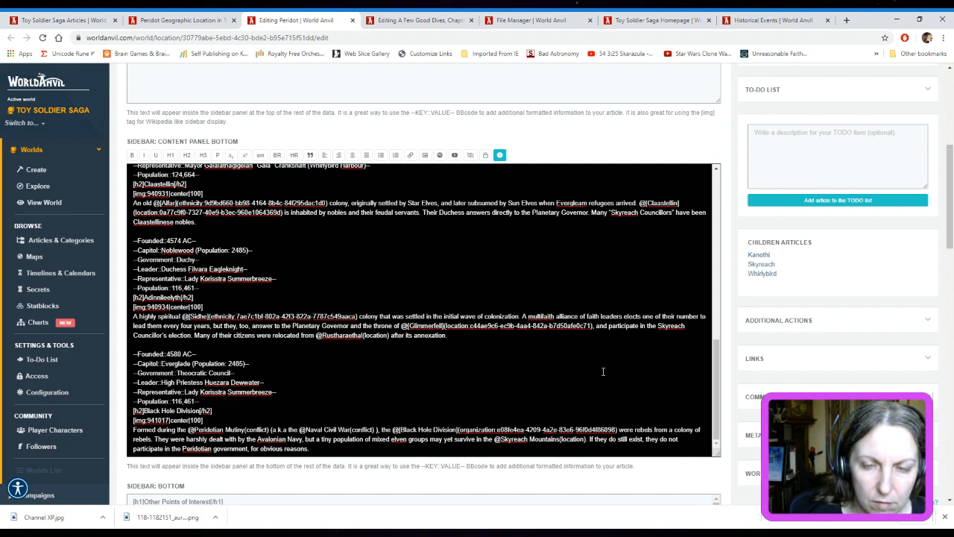
scroll(603, 371, "down", 1)
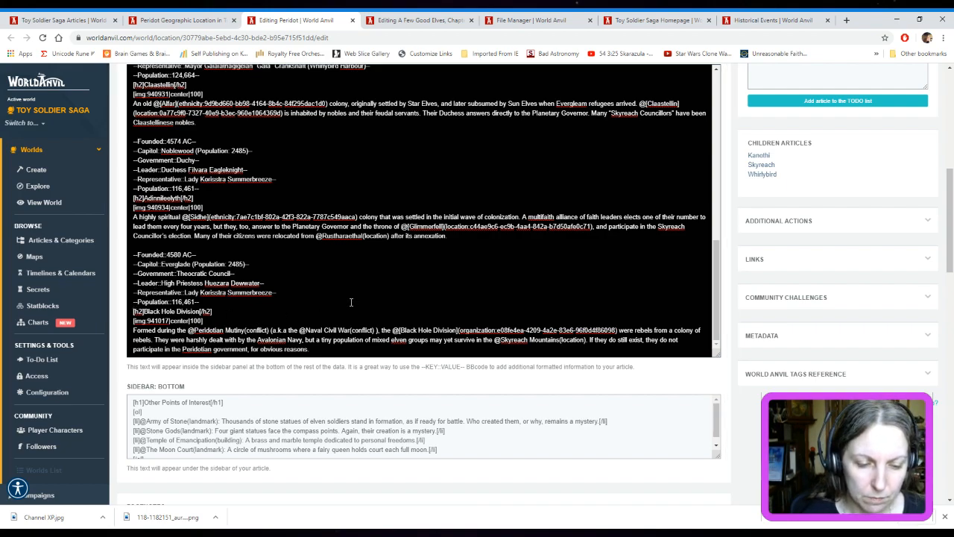
type("[h4]Caution: Spoiler[/h4] The spoiler below will ruin some of the fun for players & followers of the [url:https://www.worldanvil.com/epic/ys6Ft4dJq1eTlqNba2DQKiaLZWQ3c6]Toy Soldiers: Old School Twitch campaign[/url]. You have been warned!")
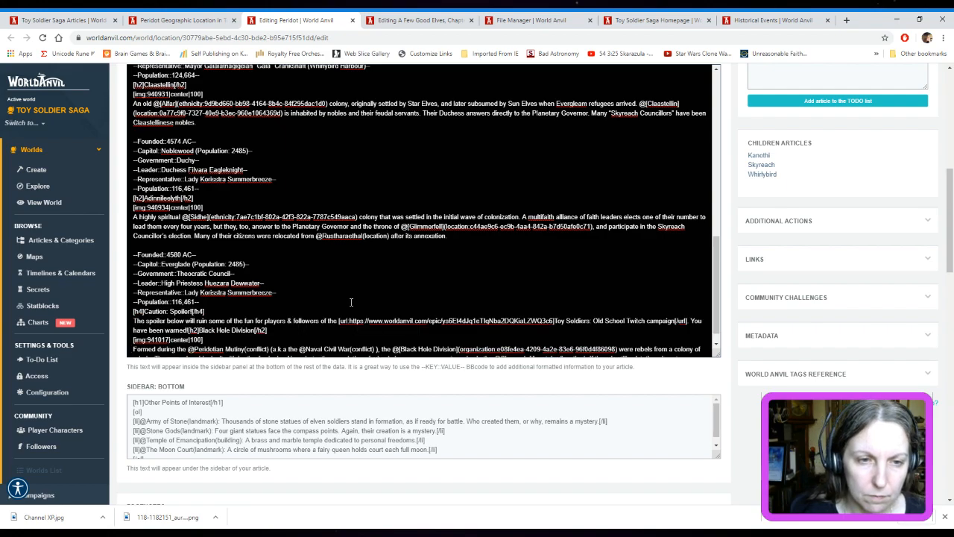
key("Return")
Wrap the Black Hole Division heading, image and description in [spoiler] and [/spoiler] tags below the warning, and save the Peridot article
scroll(312, 314, "down", 1)
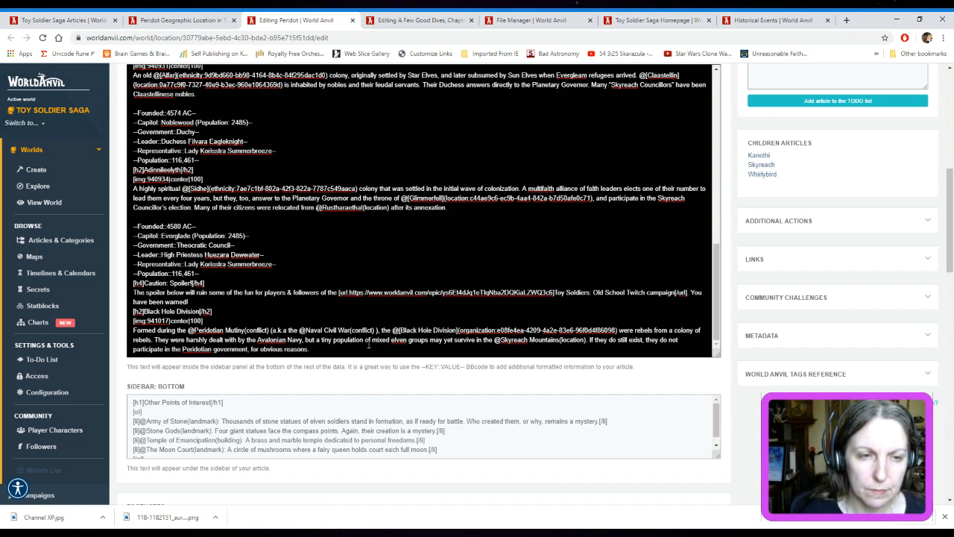
type("[")
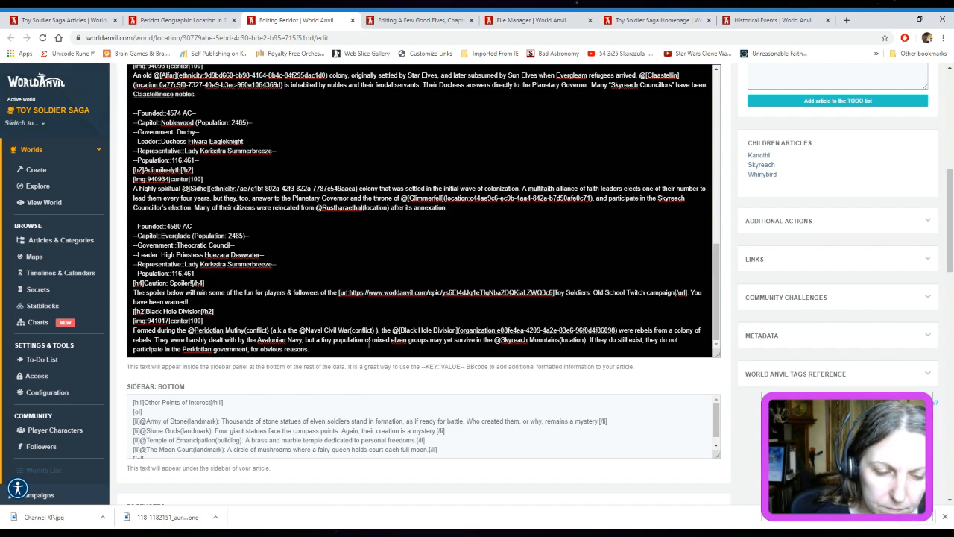
type("spoi")
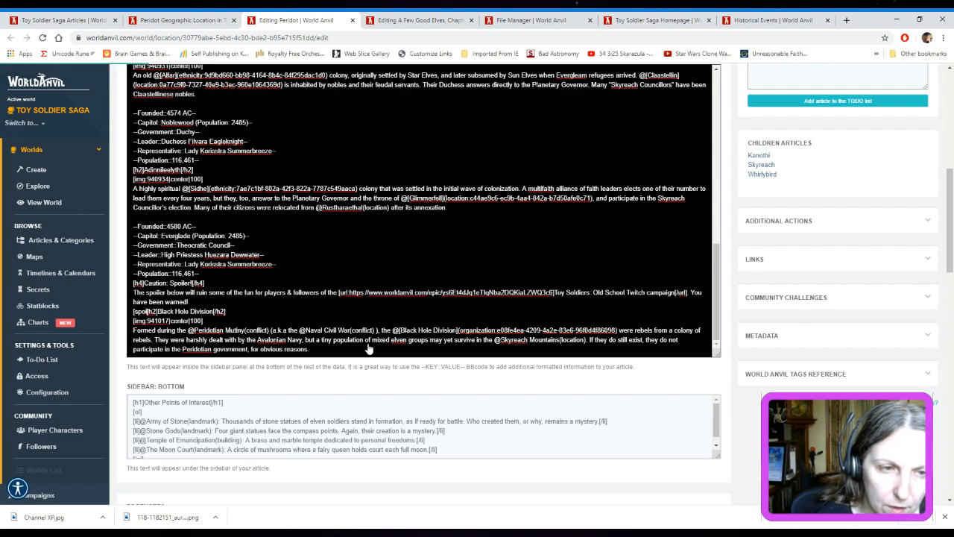
type("ler]")
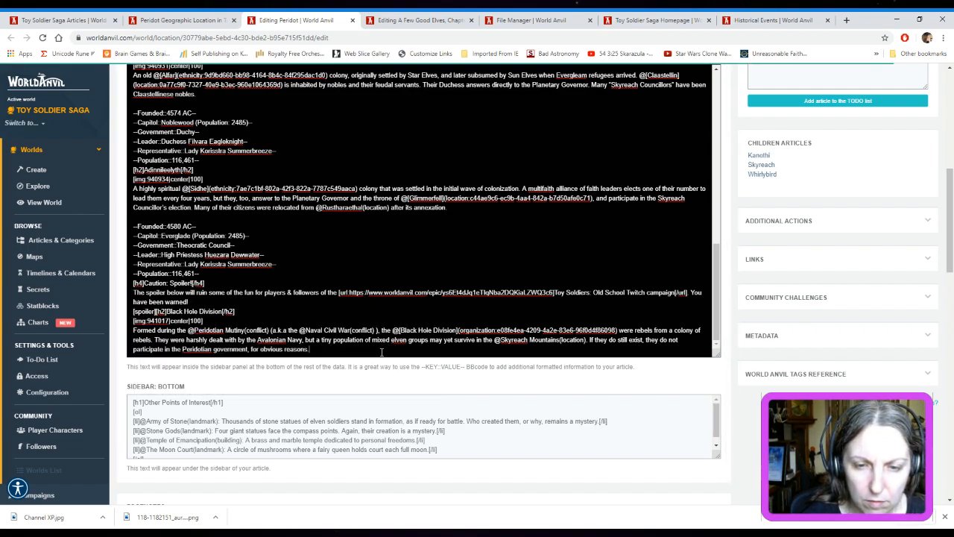
type("[/s")
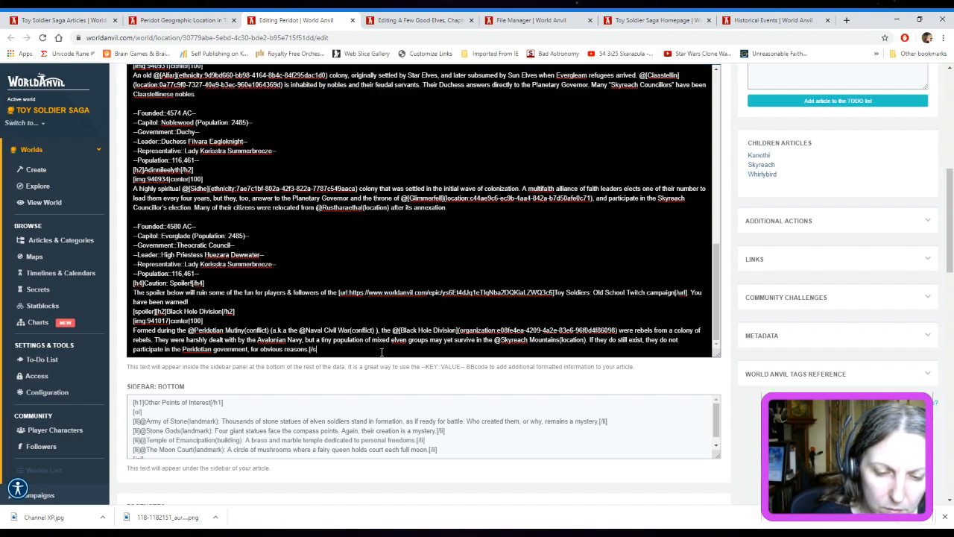
type("poiler")
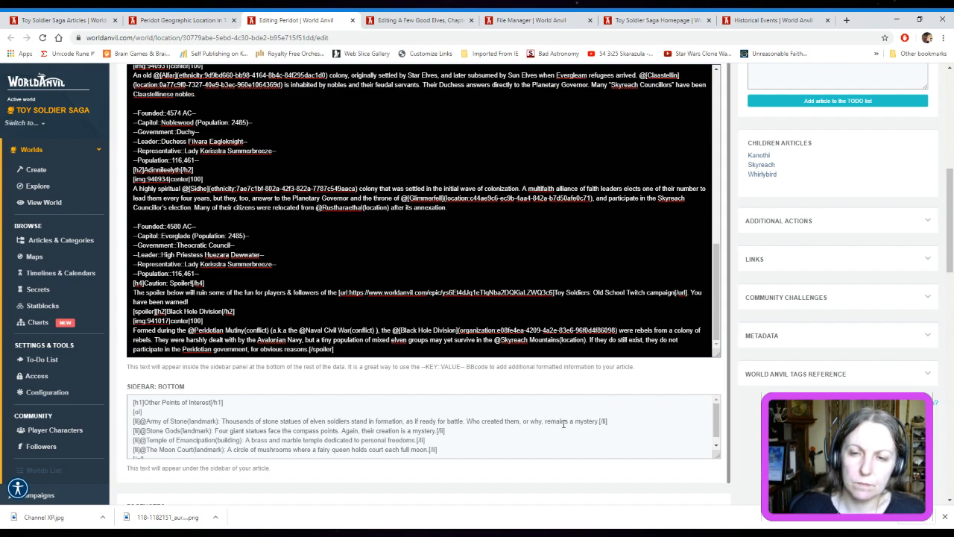
scroll(564, 422, "down", 1)
scroll(928, 273, "up", 7)
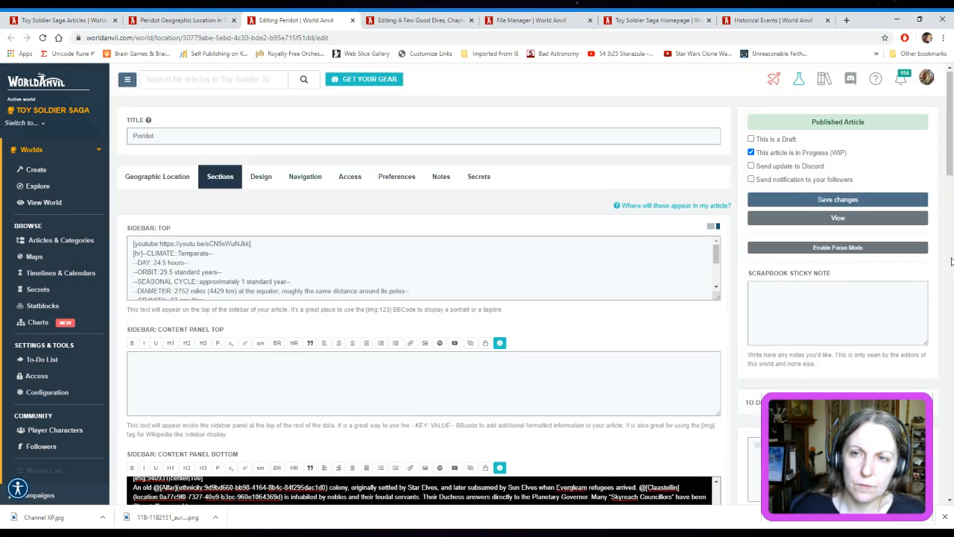
left_click(837, 200)
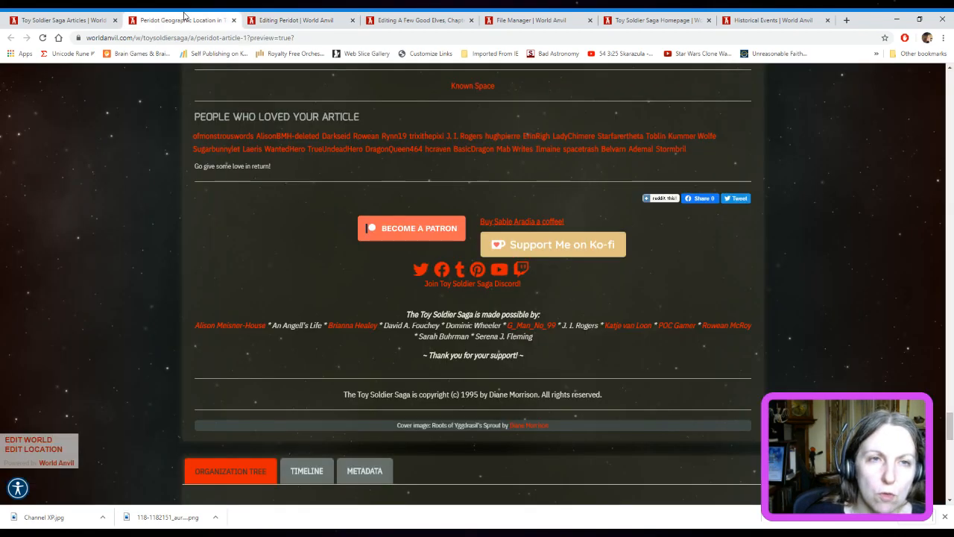
Look through the Peridot article preview, checking the colony entries in its sidebar for the spoiler warnings
left_click(182, 20)
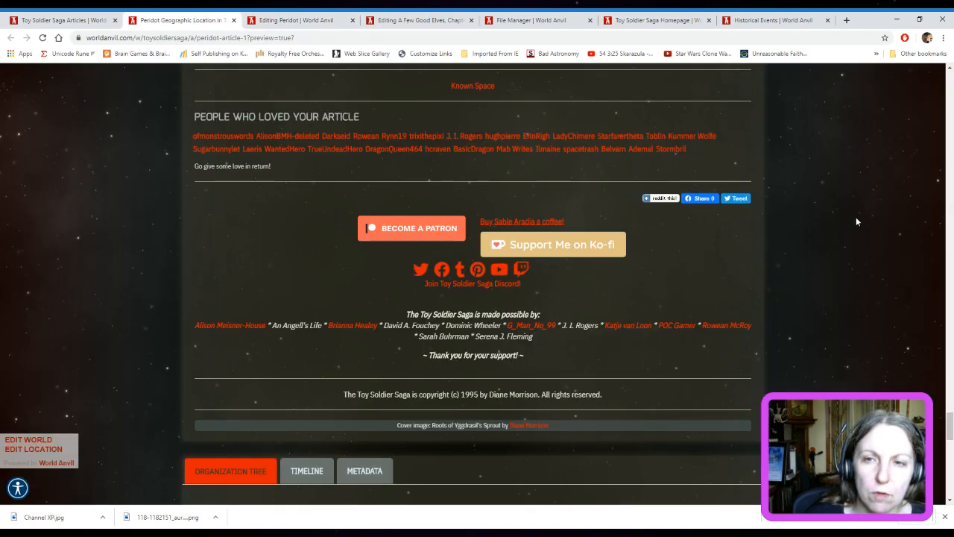
scroll(884, 254, "up", 10)
scroll(902, 266, "up", 15)
scroll(902, 267, "up", 10)
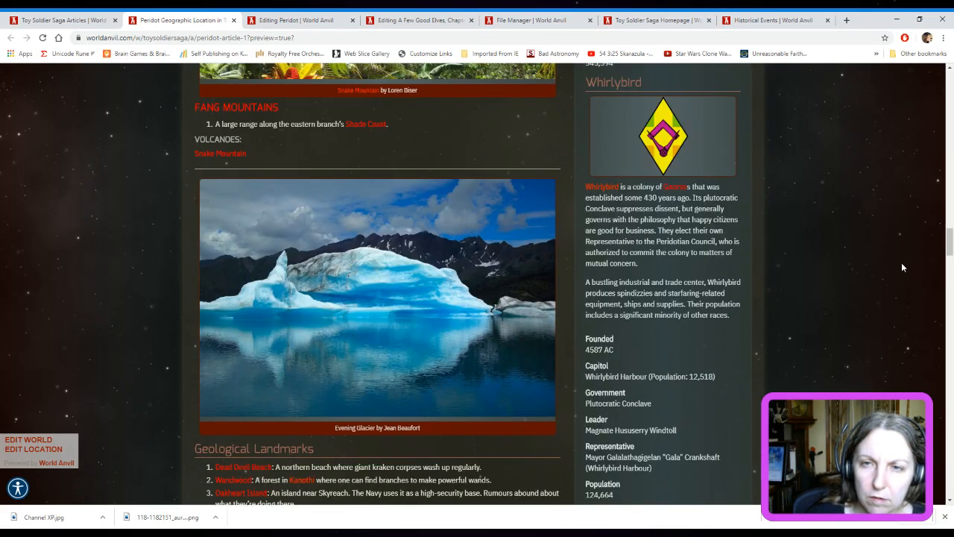
scroll(901, 262, "up", 6)
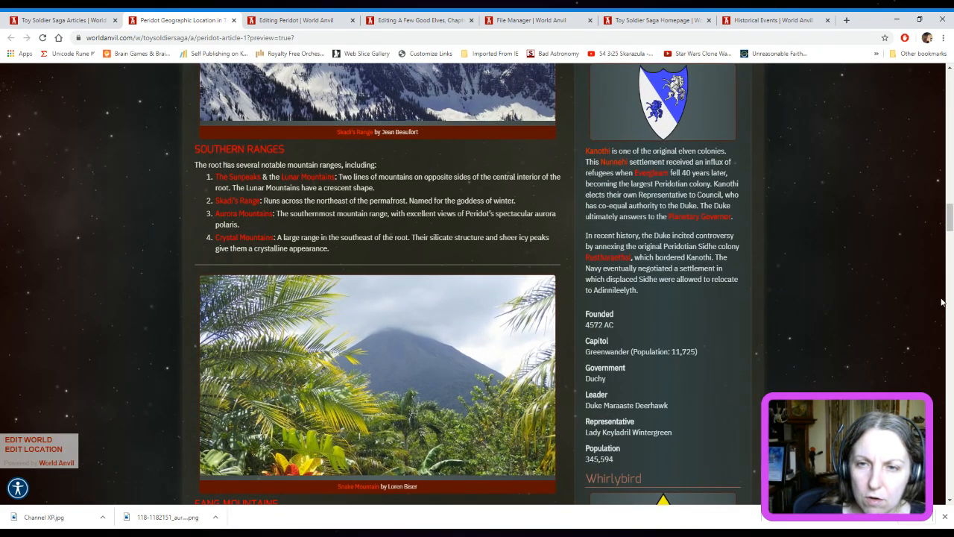
scroll(911, 335, "down", 15)
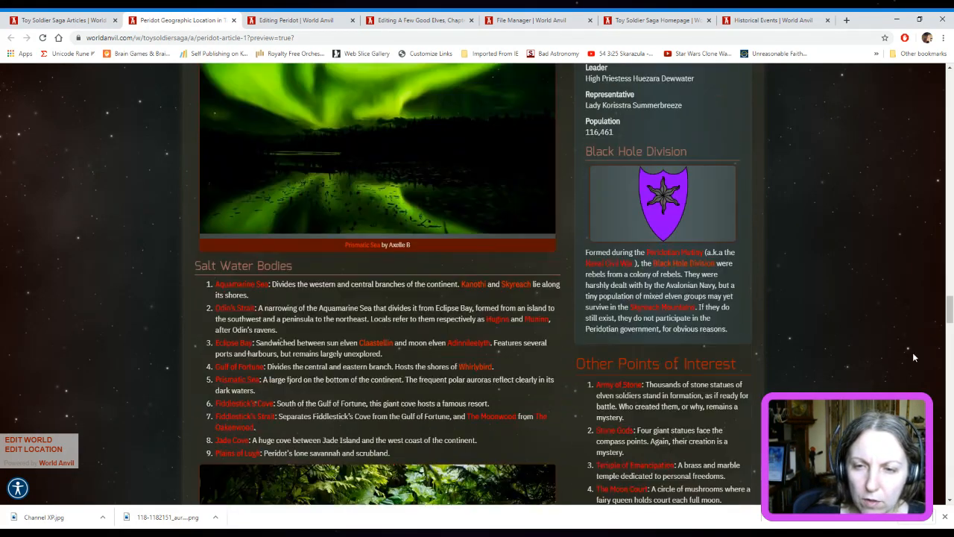
scroll(918, 276, "up", 5)
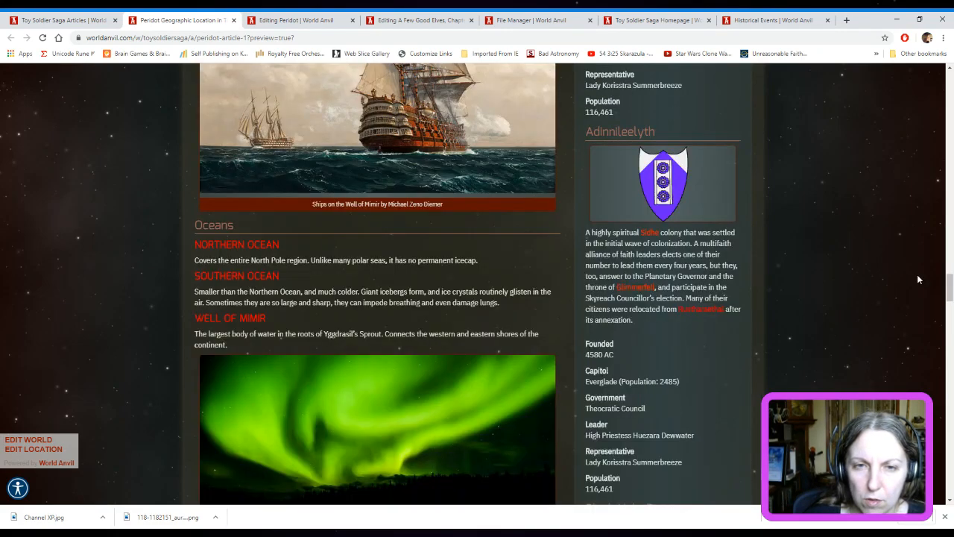
scroll(917, 275, "up", 12)
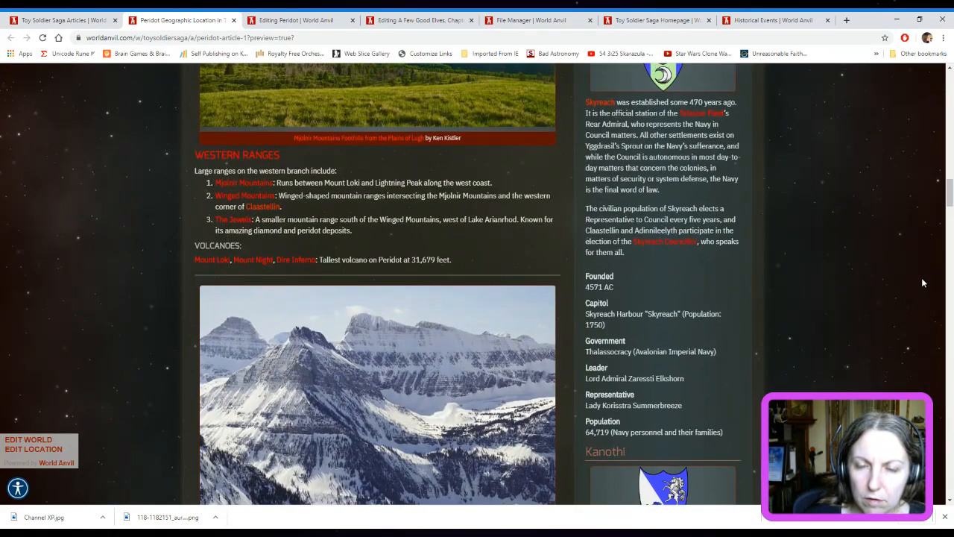
scroll(922, 283, "up", 3)
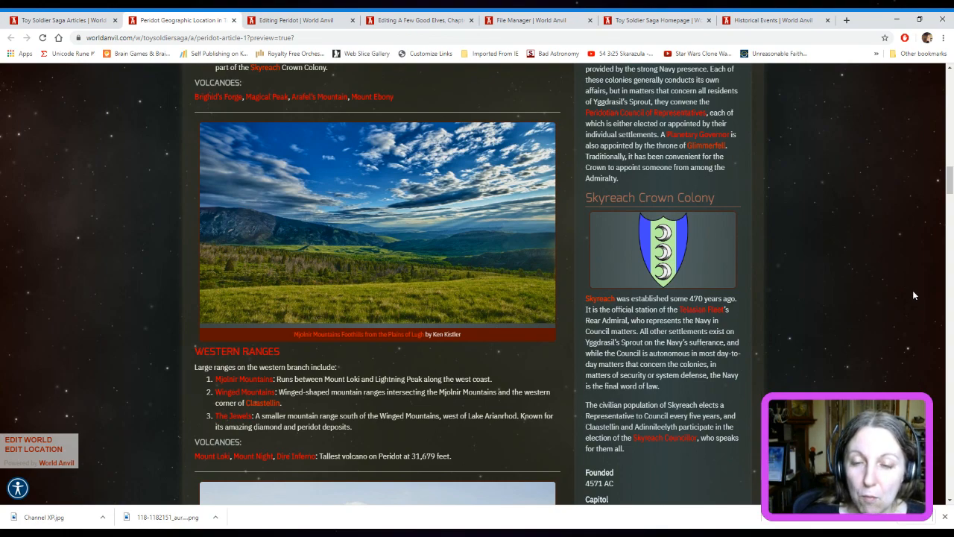
scroll(912, 295, "up", 4)
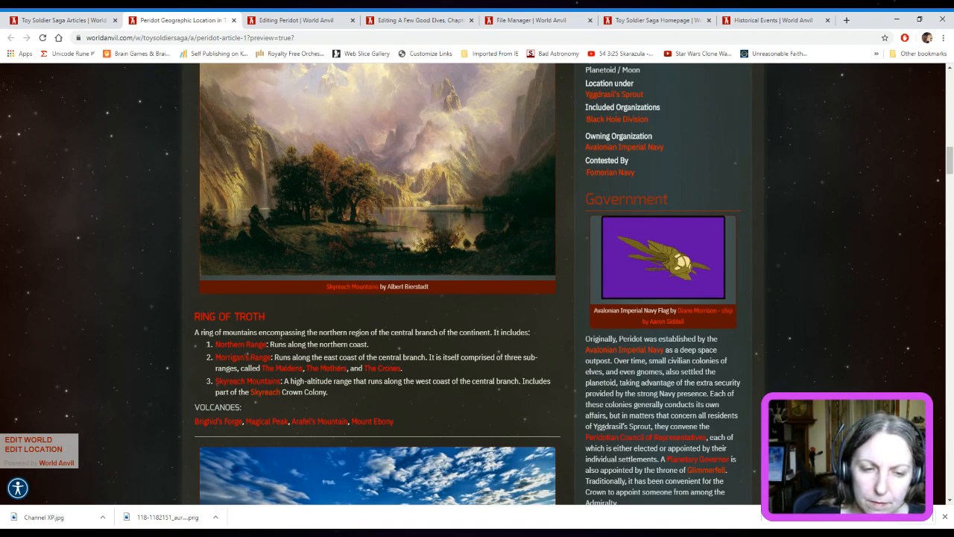
left_click(876, 213)
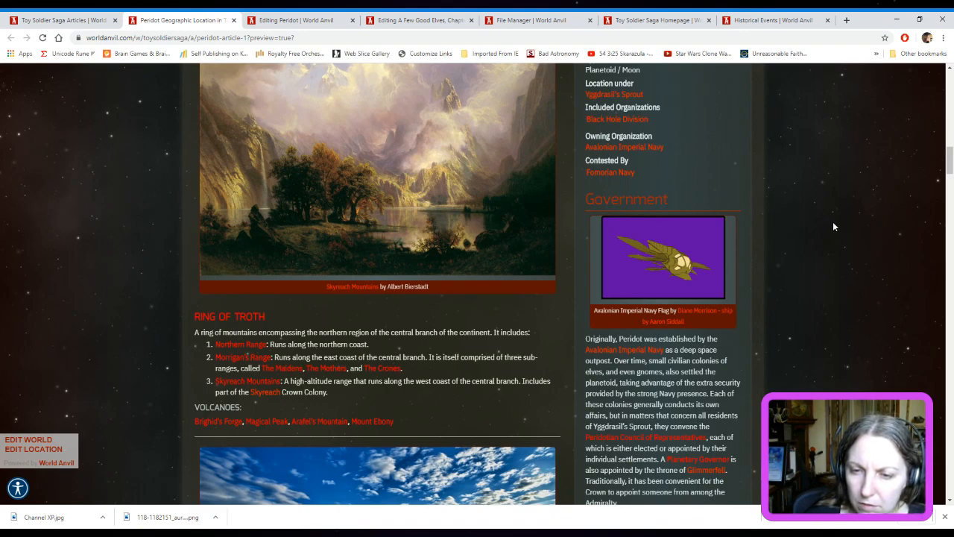
scroll(833, 222, "up", 15)
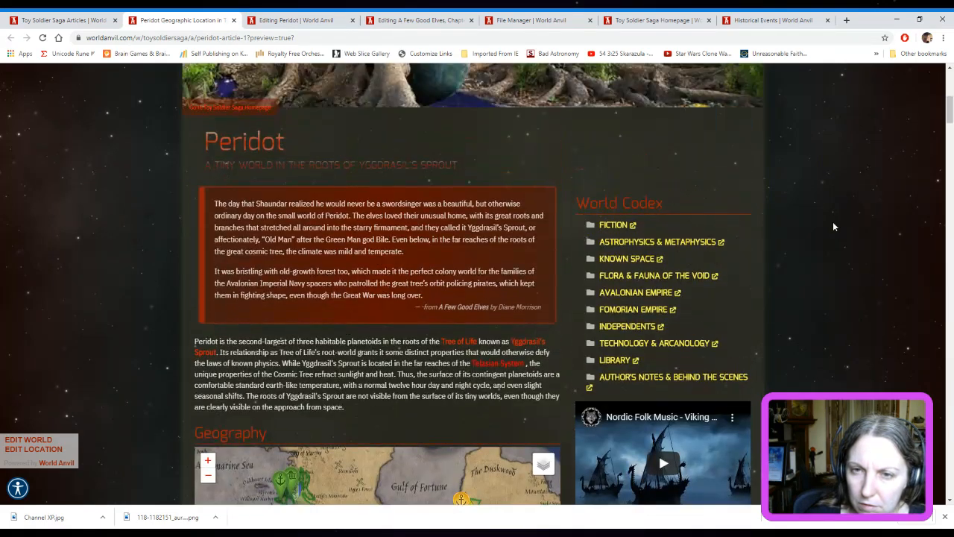
scroll(833, 221, "up", 5)
scroll(835, 224, "down", 8)
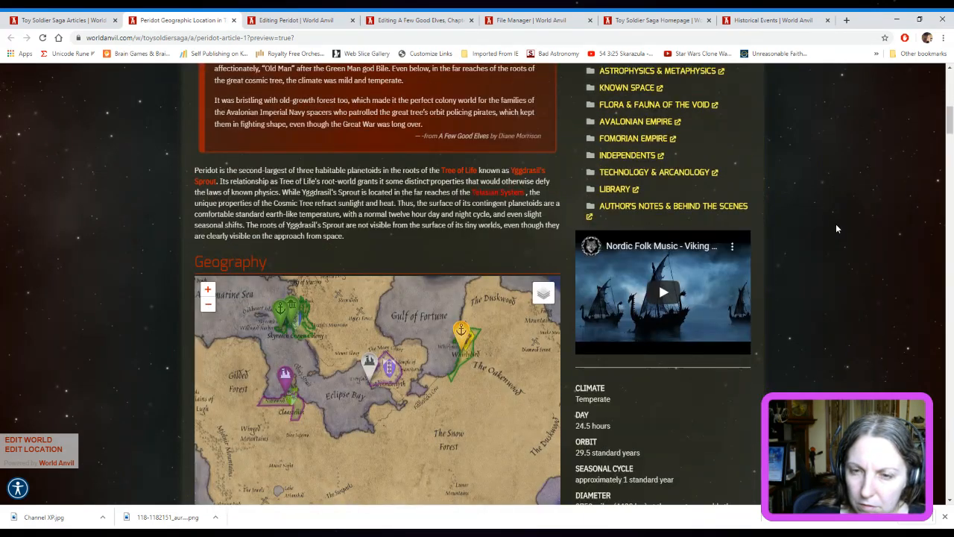
scroll(836, 223, "down", 8)
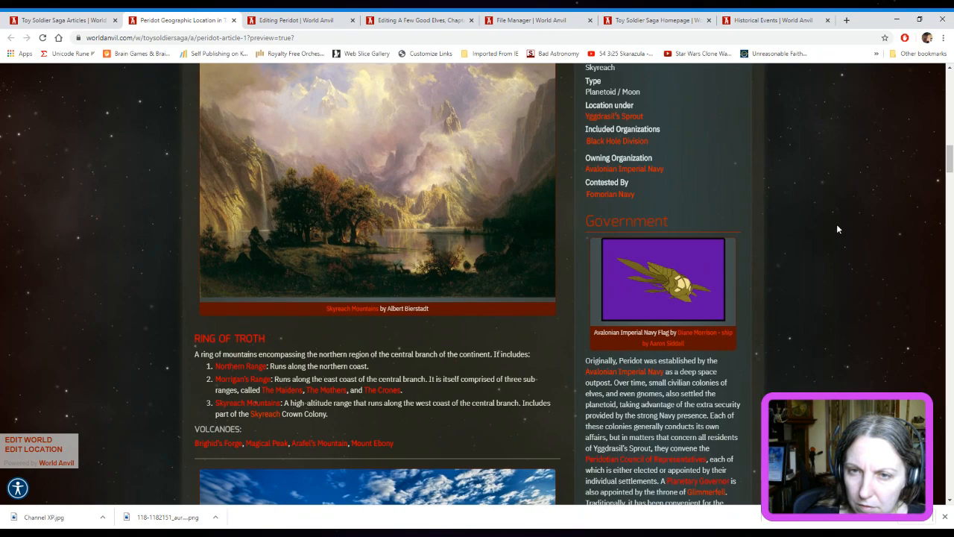
scroll(838, 224, "down", 3)
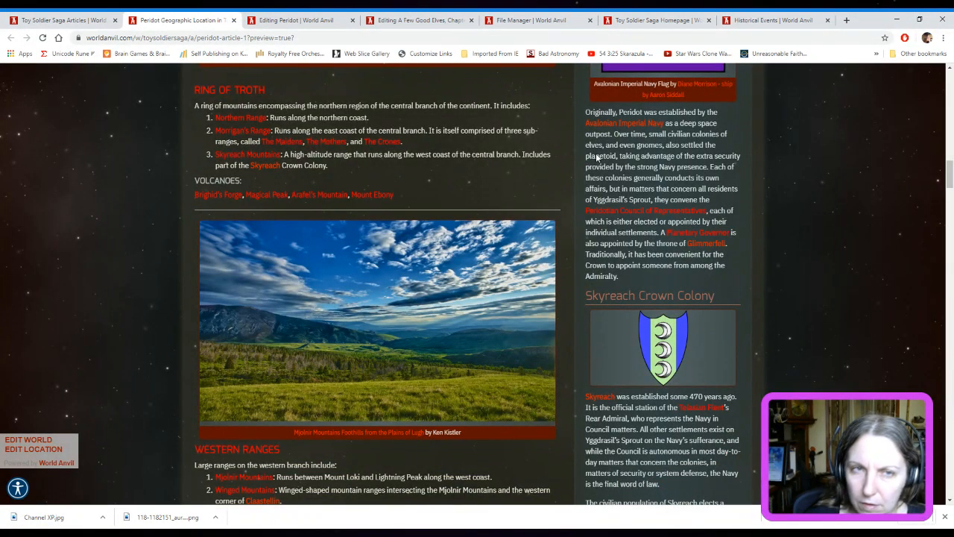
Reload the Peridot article preview and reveal the spoiler under the Kanothi warning
left_click(328, 37)
left_click(328, 37)
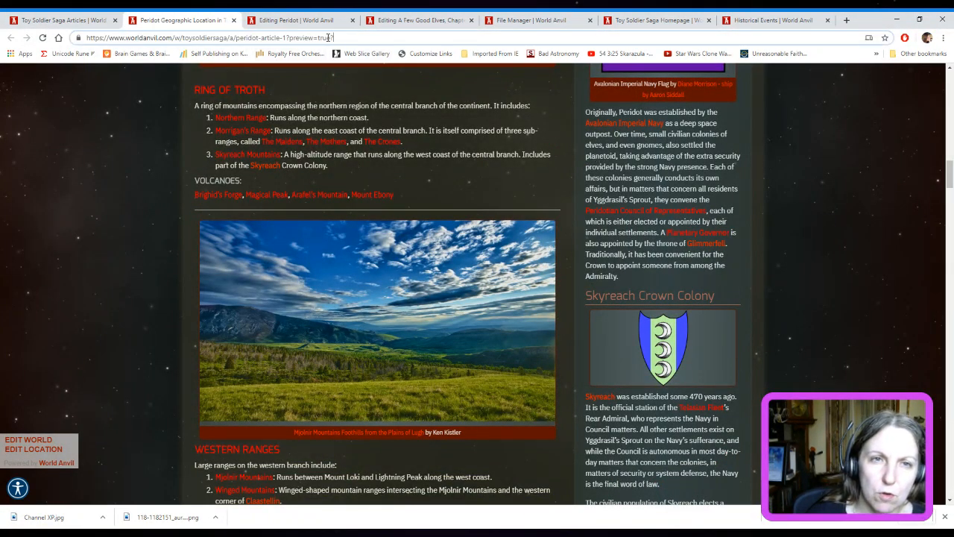
key("Return")
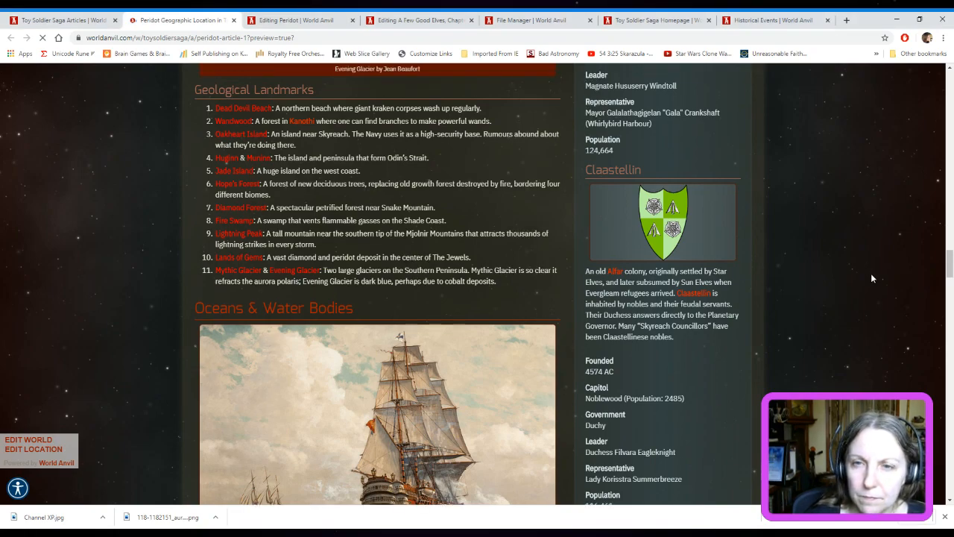
scroll(870, 278, "up", 1)
scroll(871, 278, "up", 5)
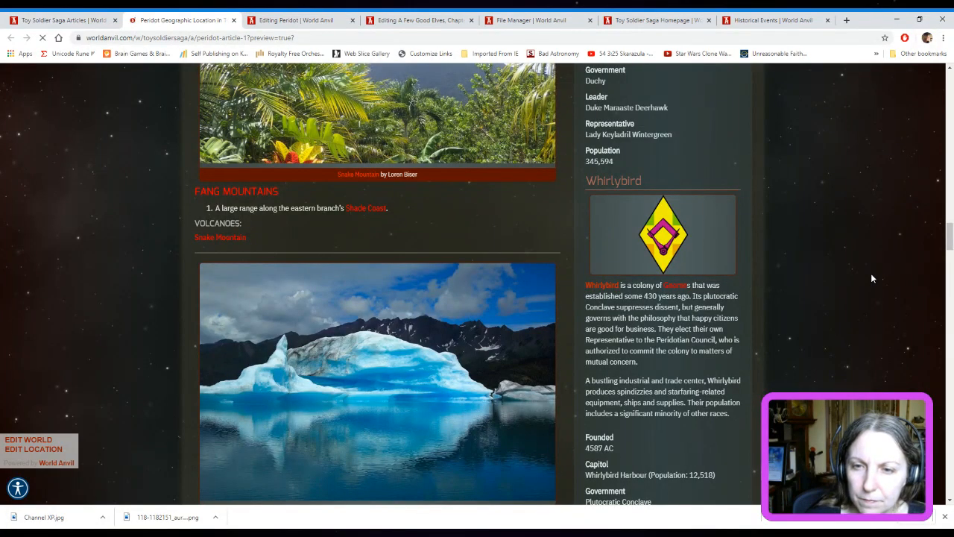
scroll(872, 278, "up", 2)
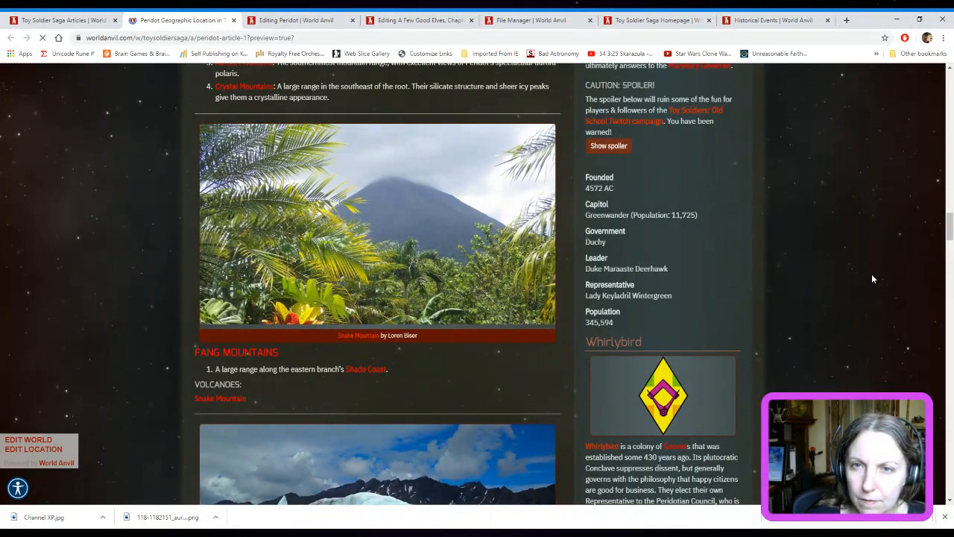
scroll(879, 293, "up", 3)
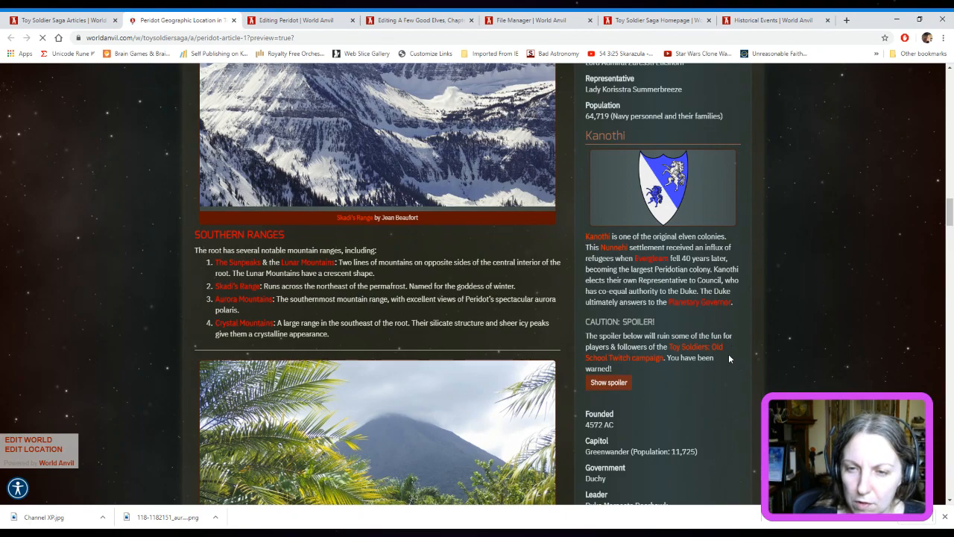
left_click(602, 386)
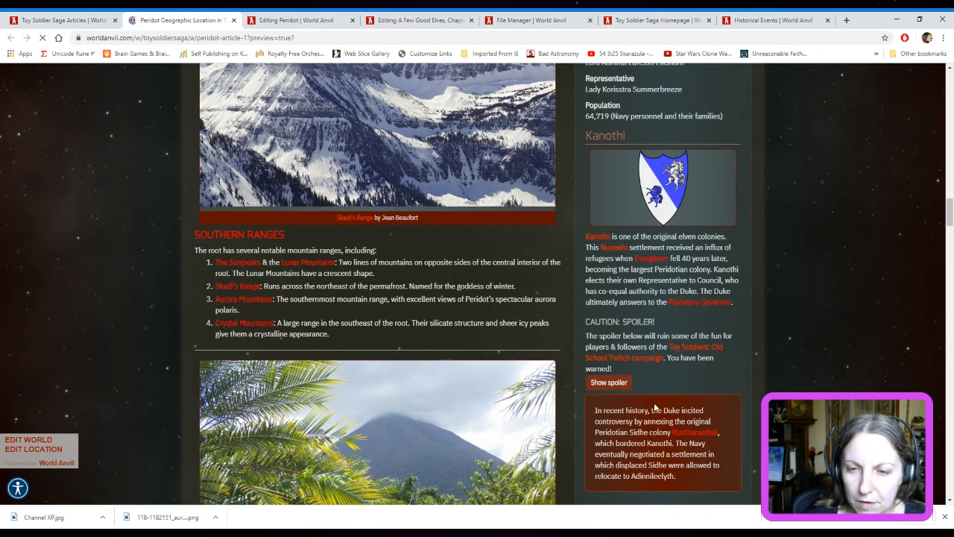
Examine how the caution notice and Black Hole Division spoiler display after the Adinnileelyth entry in the sidebar
scroll(901, 323, "down", 8)
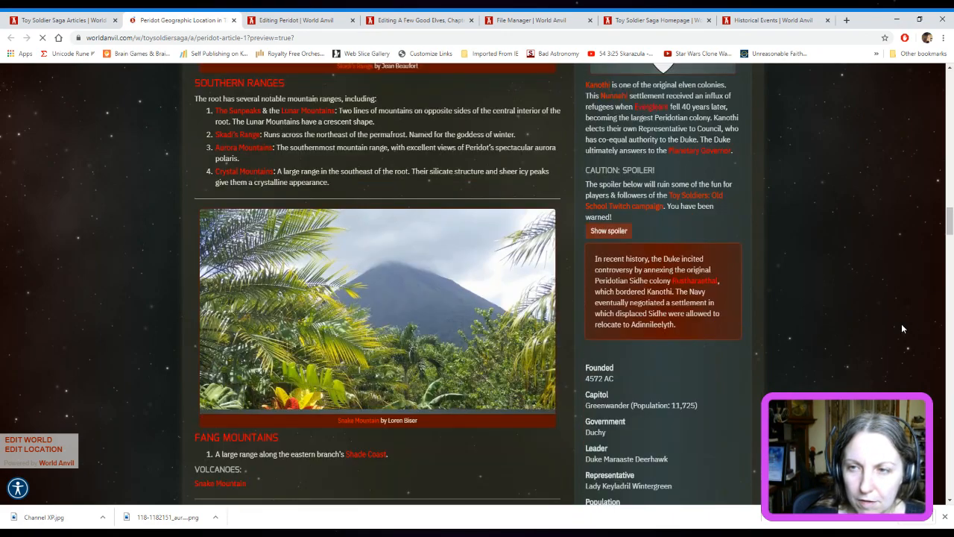
scroll(880, 319, "down", 14)
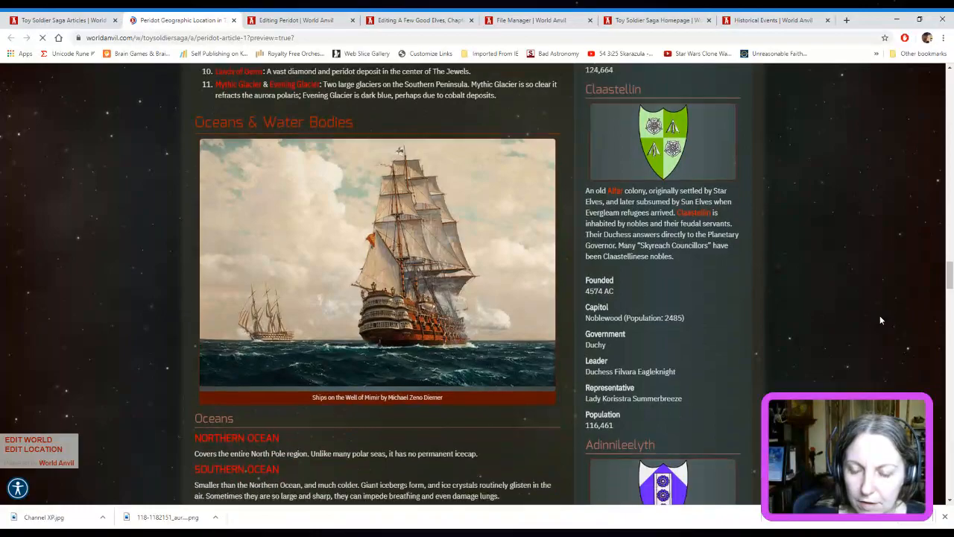
scroll(880, 320, "up", 2)
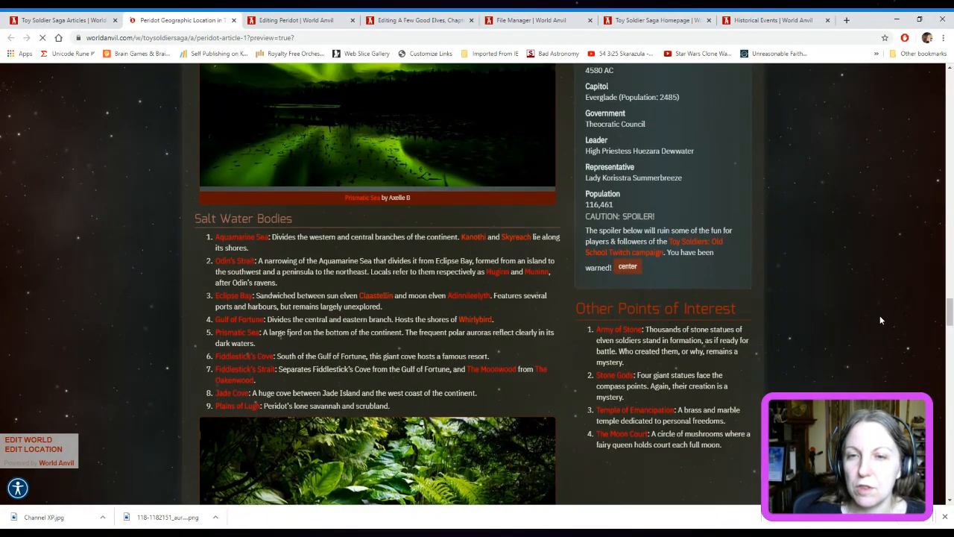
scroll(880, 320, "up", 1)
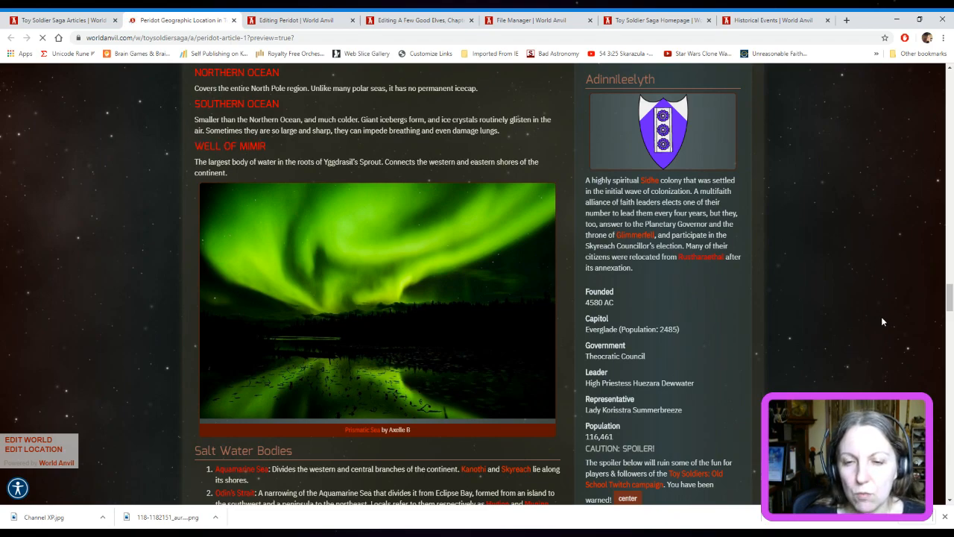
scroll(881, 321, "down", 1)
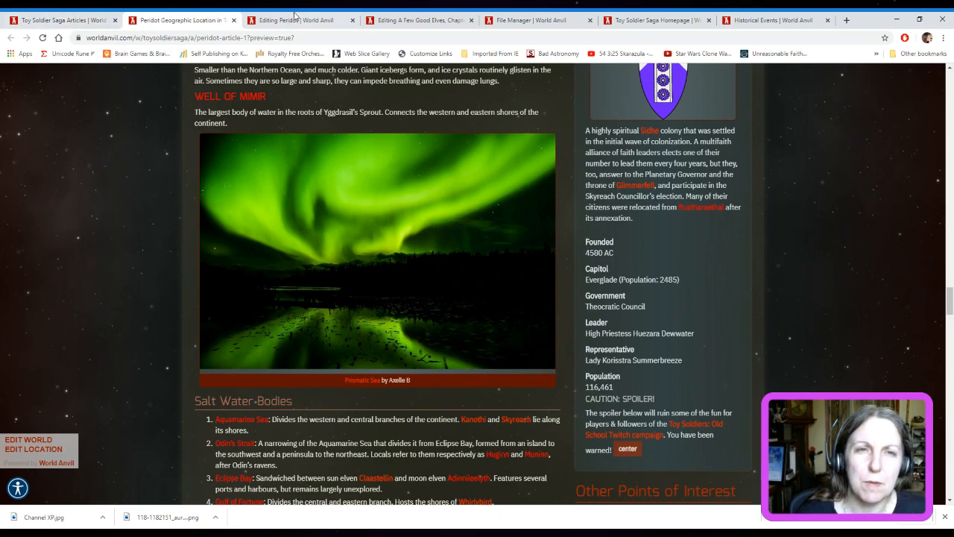
Open Peridot's section fields for editing and enlarge the Sidebar: Content Panel Bottom field to show the Black Hole Division spoiler code
left_click(297, 20)
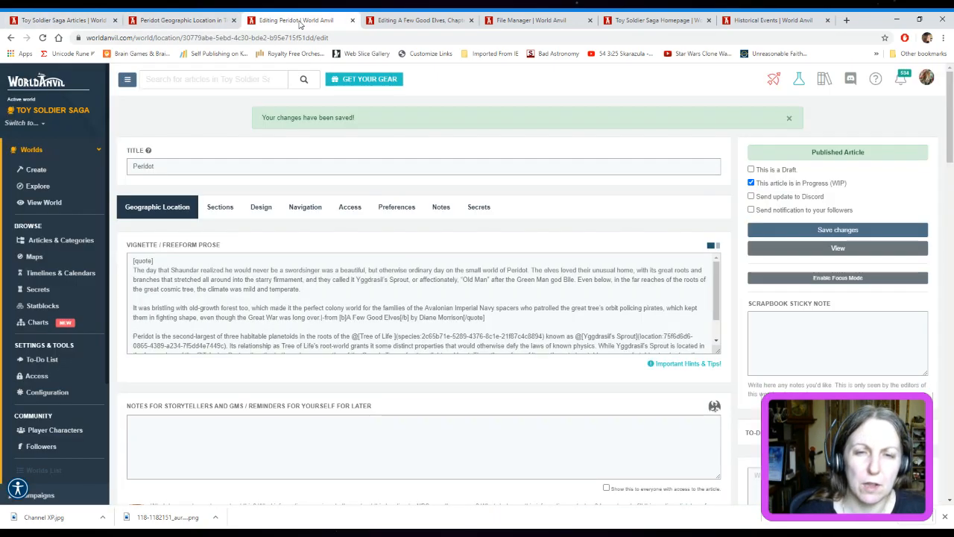
left_click(220, 207)
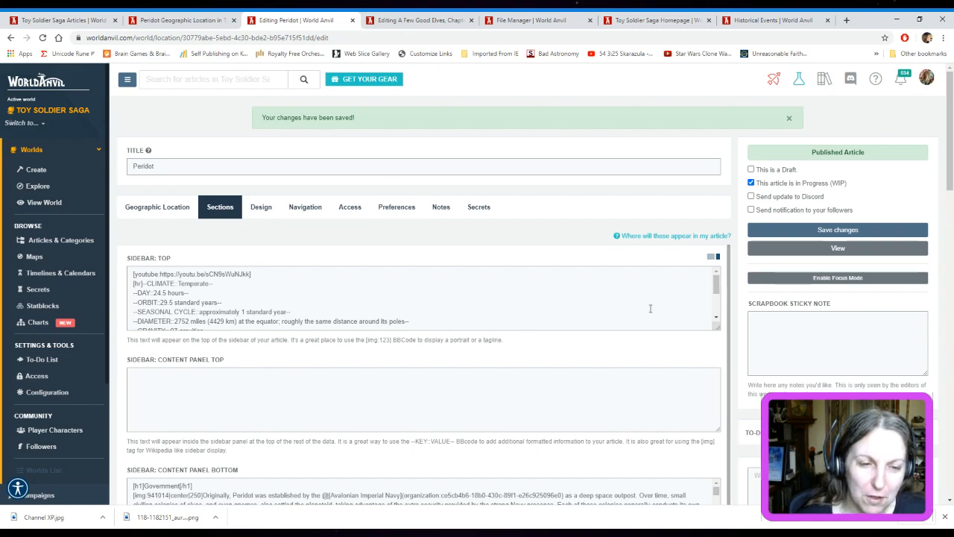
scroll(650, 309, "down", 2)
scroll(732, 337, "down", 6)
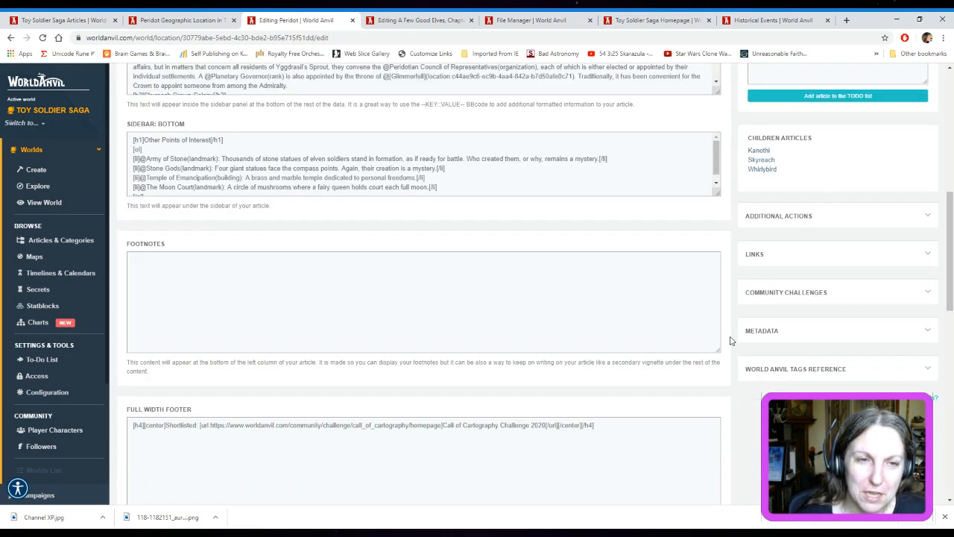
scroll(586, 384, "down", 3)
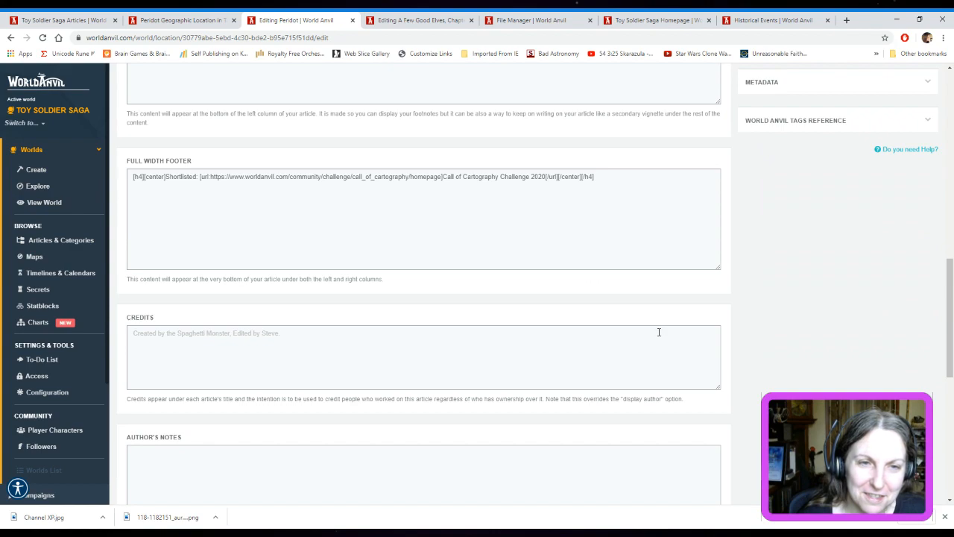
scroll(659, 332, "up", 3)
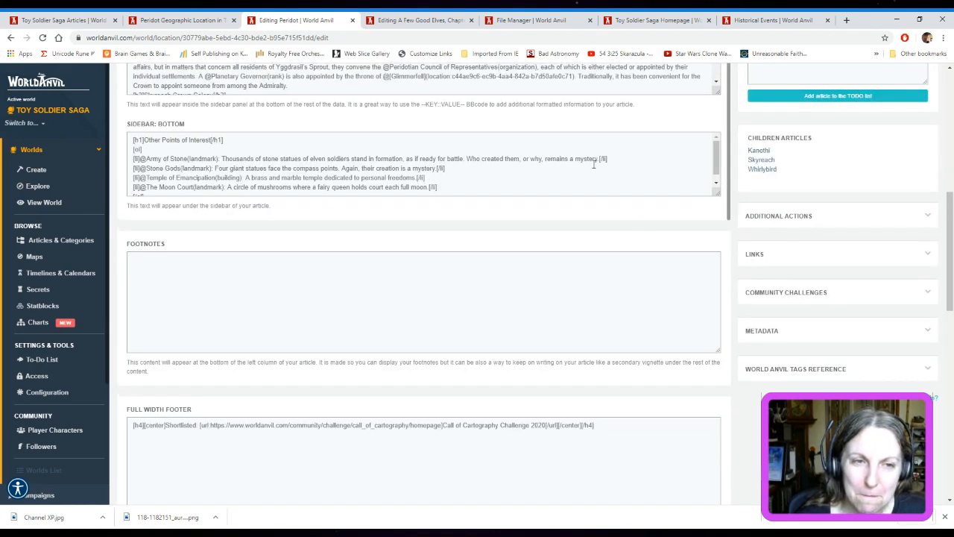
scroll(633, 209, "up", 2)
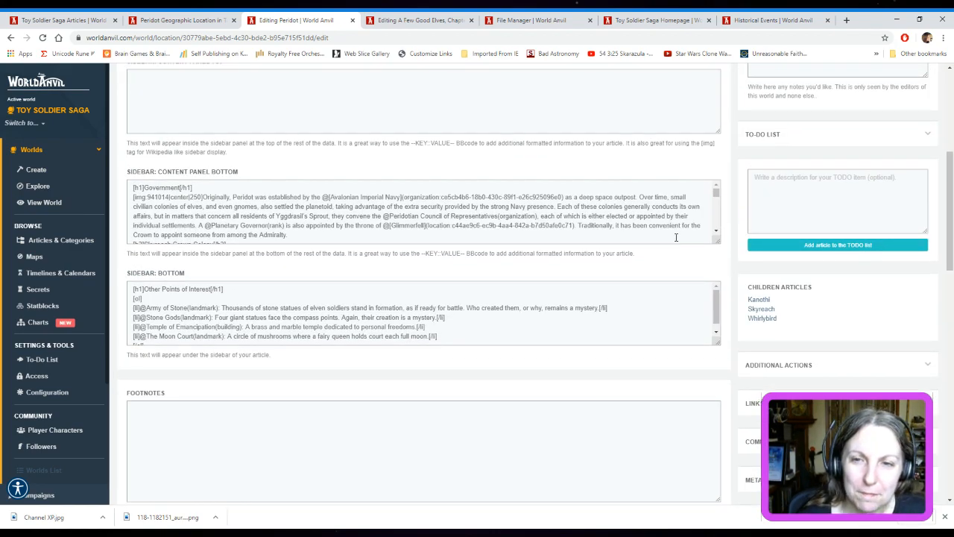
left_click_drag(716, 240, 703, 408)
scroll(602, 253, "down", 10)
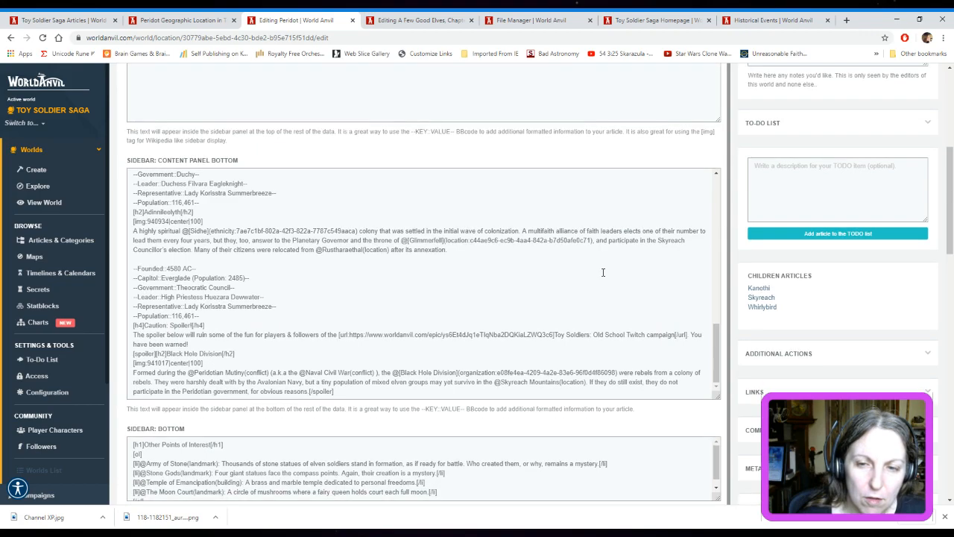
Insert an [hr] horizontal rule on its own line between Adinnileelyth's population and the Caution: Spoiler! heading, and save the article
scroll(615, 238, "up", 3)
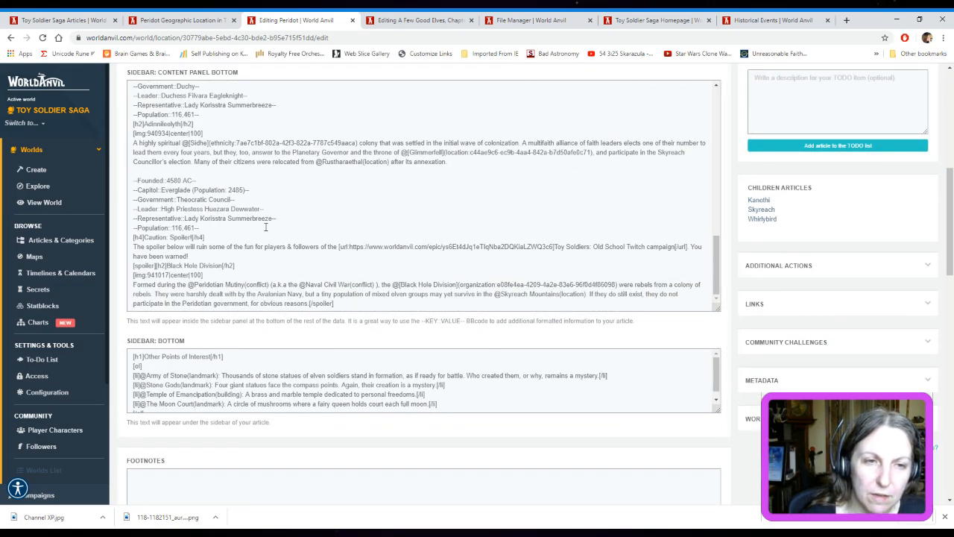
left_click(265, 227)
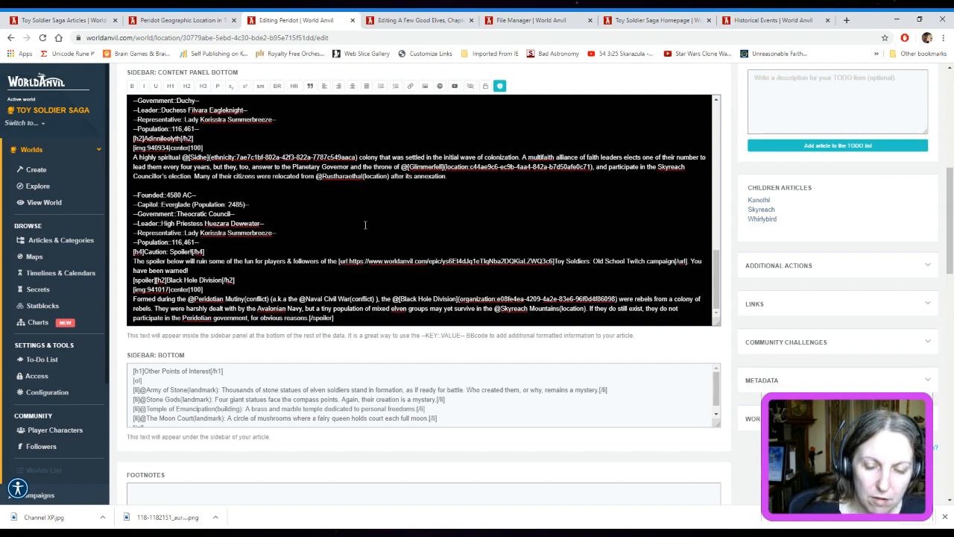
key("Return")
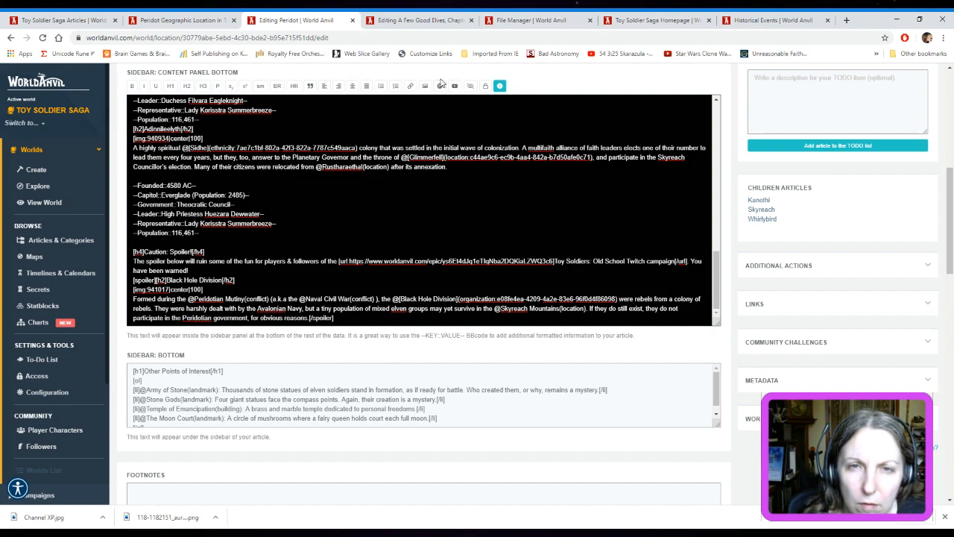
mouse_move(499, 87)
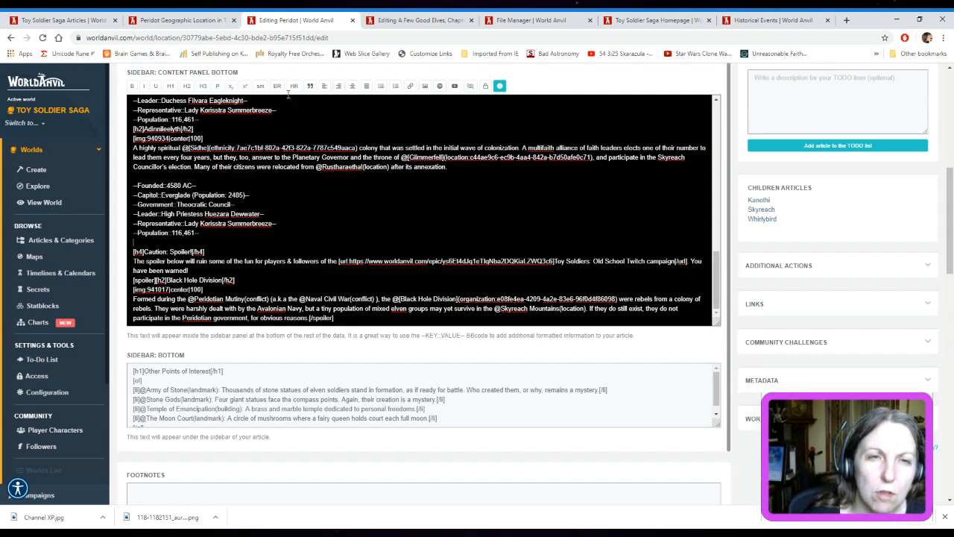
left_click(293, 88)
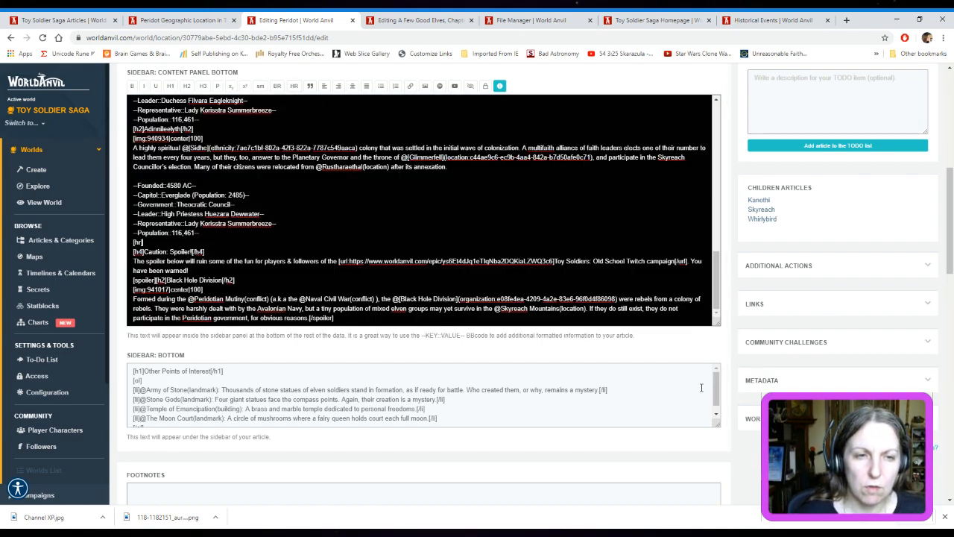
key("ctrl+s")
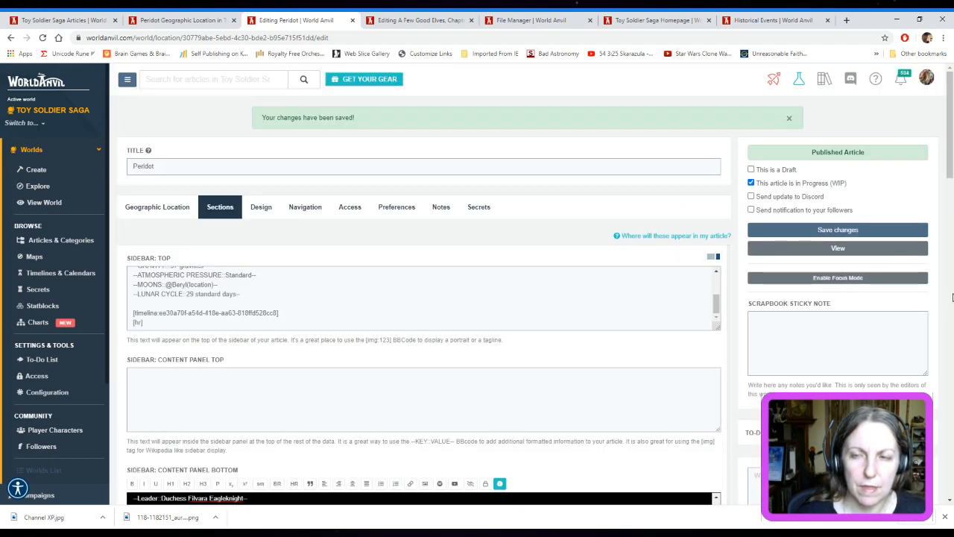
scroll(860, 335, "down", 3)
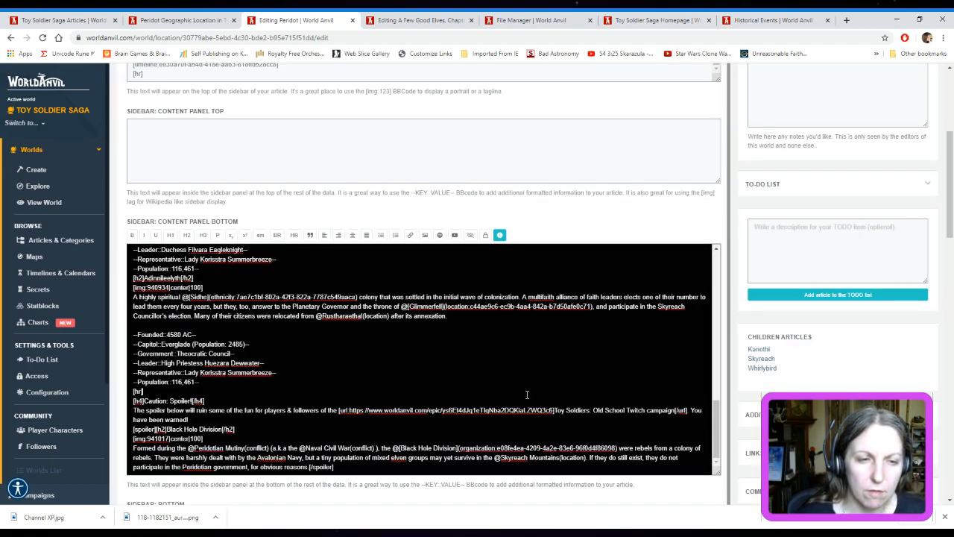
scroll(953, 203, "up", 2)
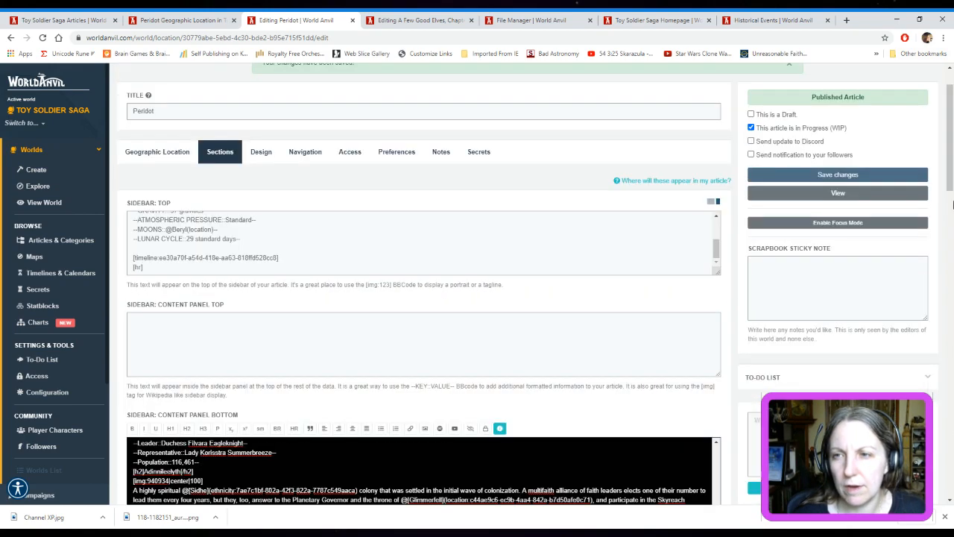
left_click(845, 182)
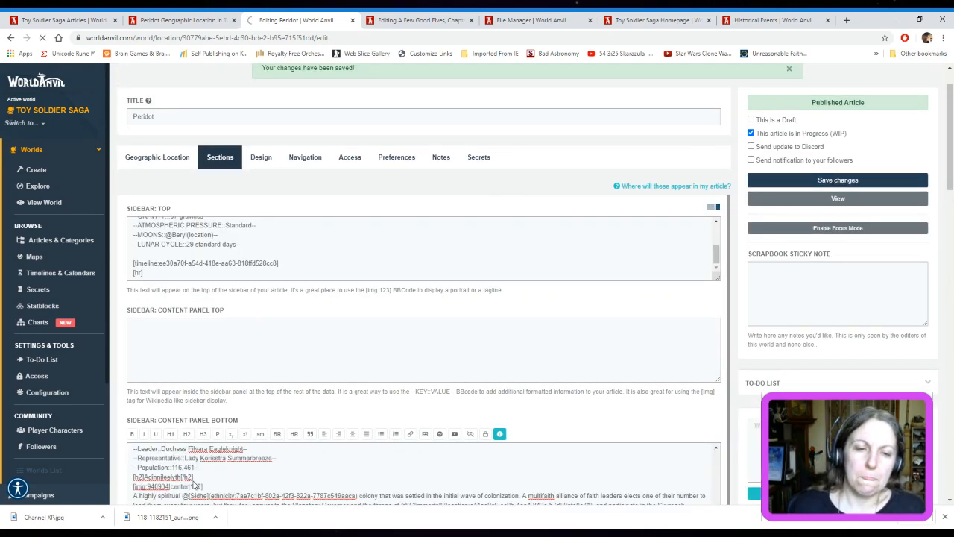
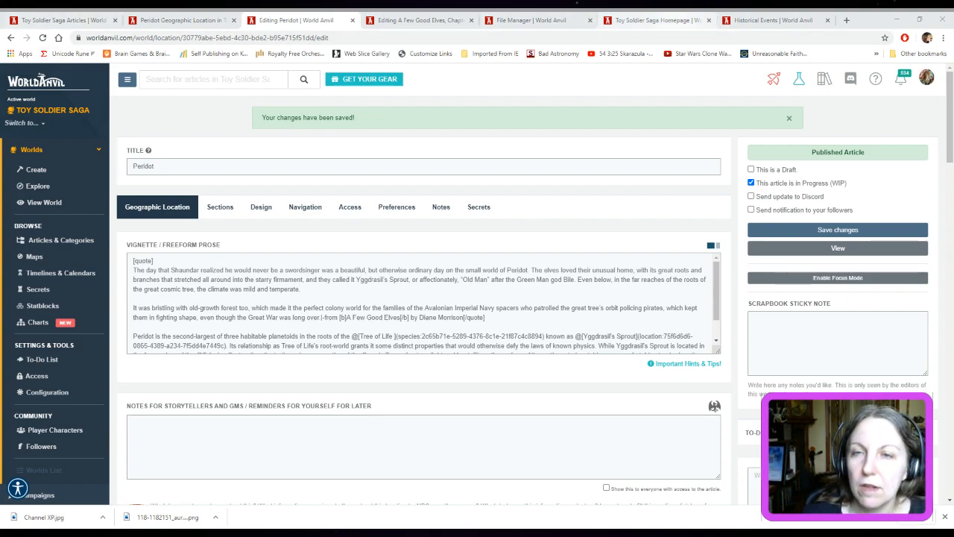
Examine the Toy Soldier Saga homepage's campaigns, maps, recent articles and community widgets, and close the homepage
left_click(656, 20)
scroll(851, 371, "up", 10)
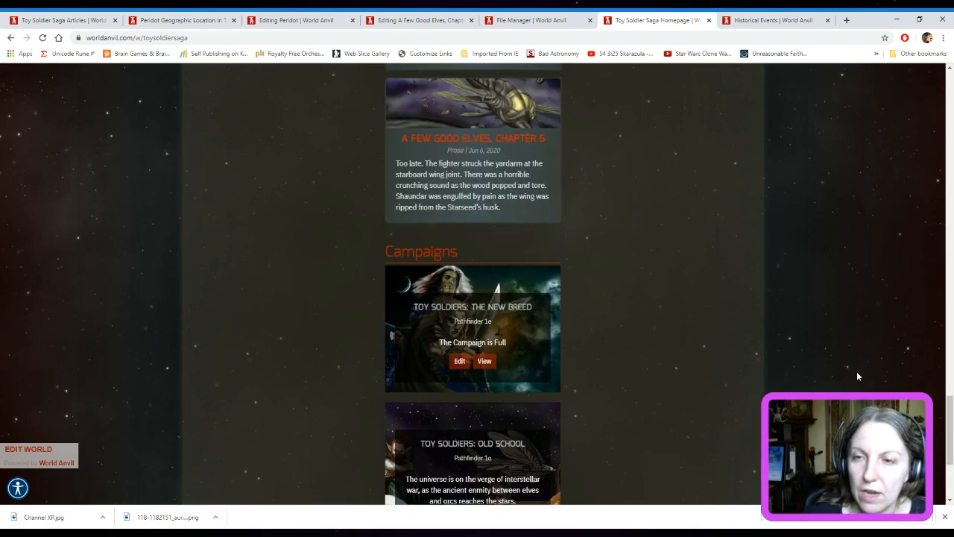
scroll(858, 370, "up", 4)
scroll(856, 369, "down", 2)
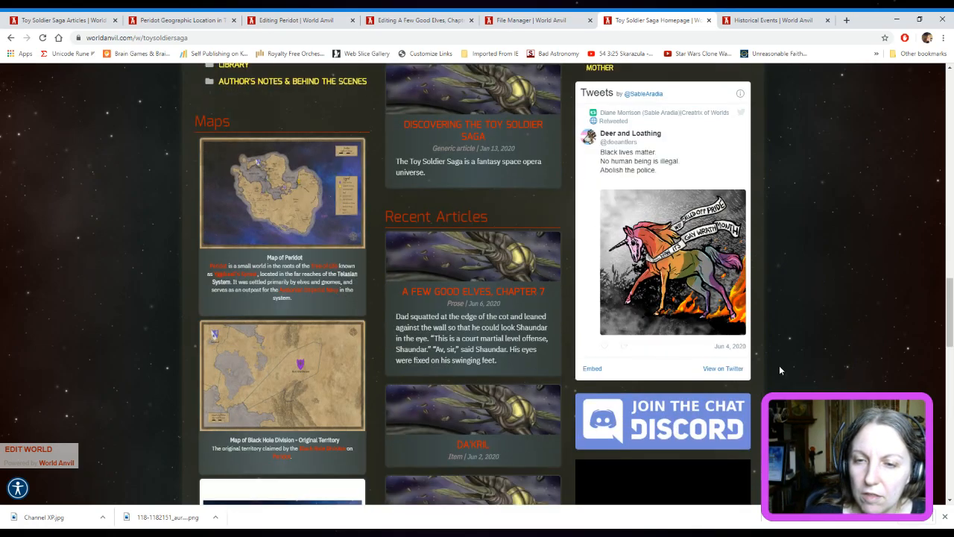
scroll(663, 427, "down", 2)
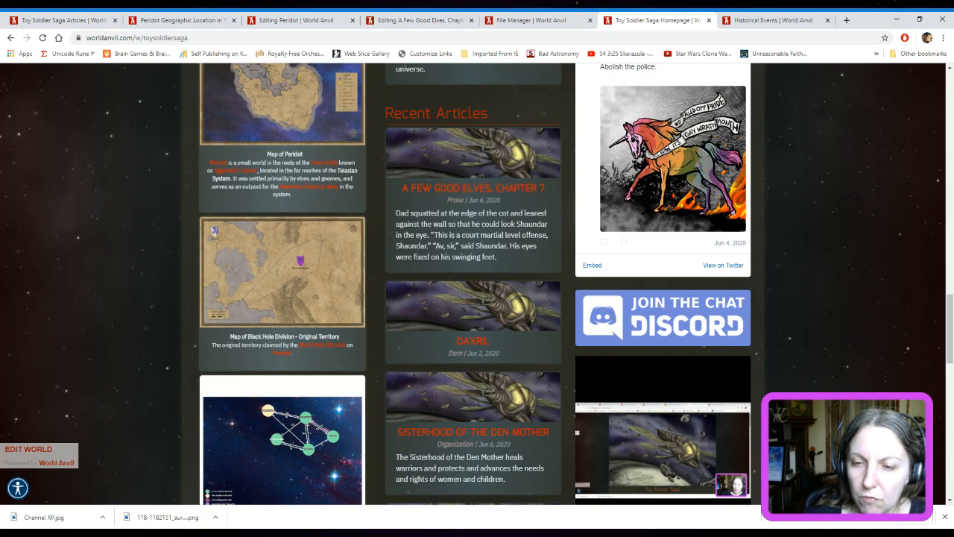
scroll(841, 381, "down", 3)
scroll(827, 353, "up", 2)
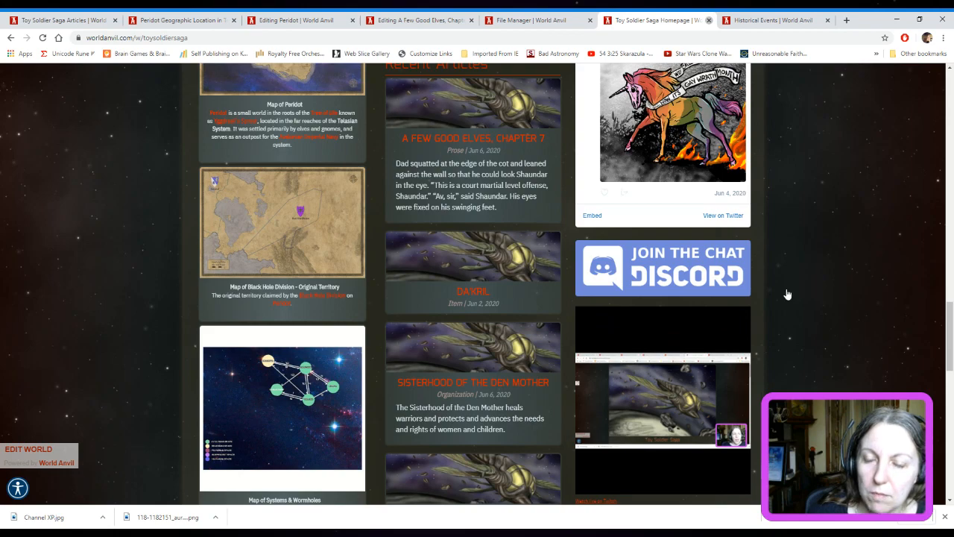
key("ctrl+w")
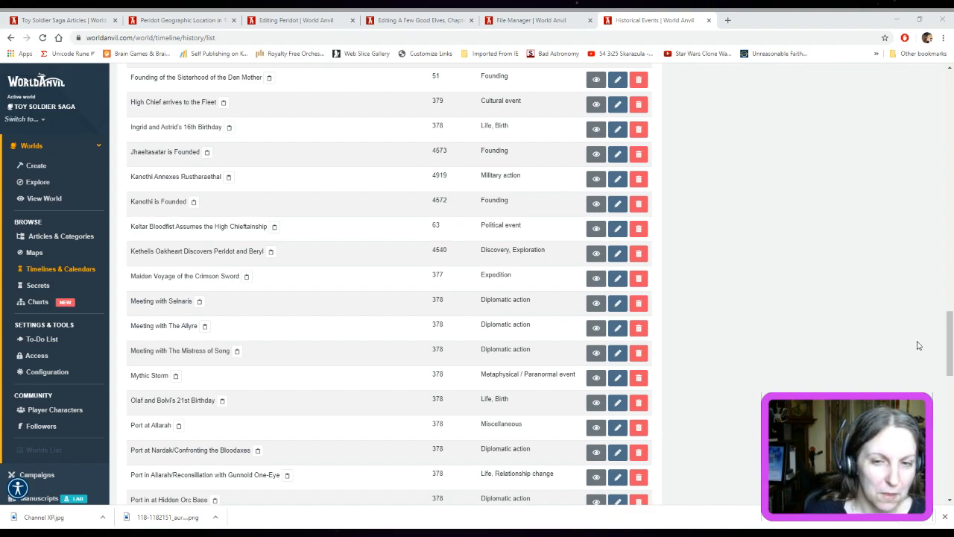
Look through the Historical Events page and return to the Toy Soldier Saga articles list
scroll(920, 347, "up", 6)
scroll(921, 349, "up", 15)
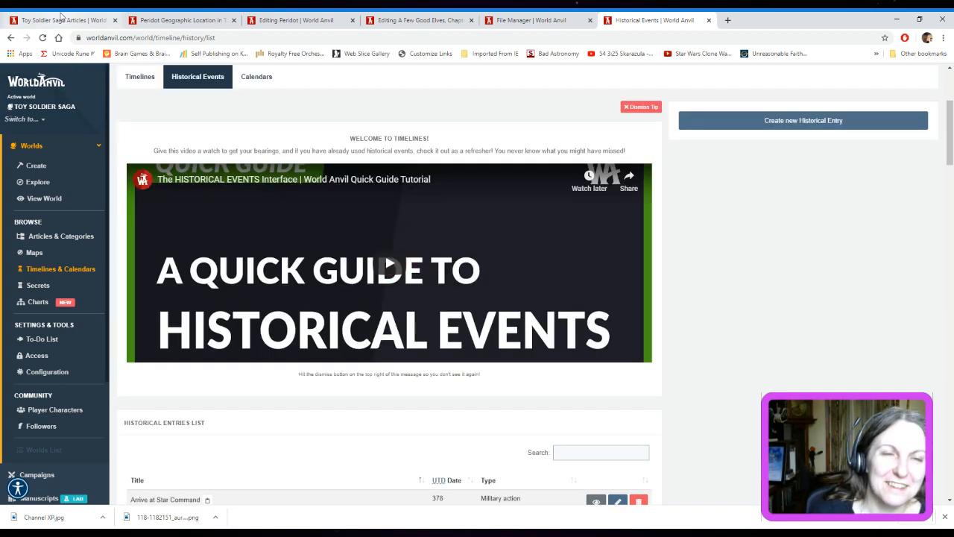
left_click(67, 20)
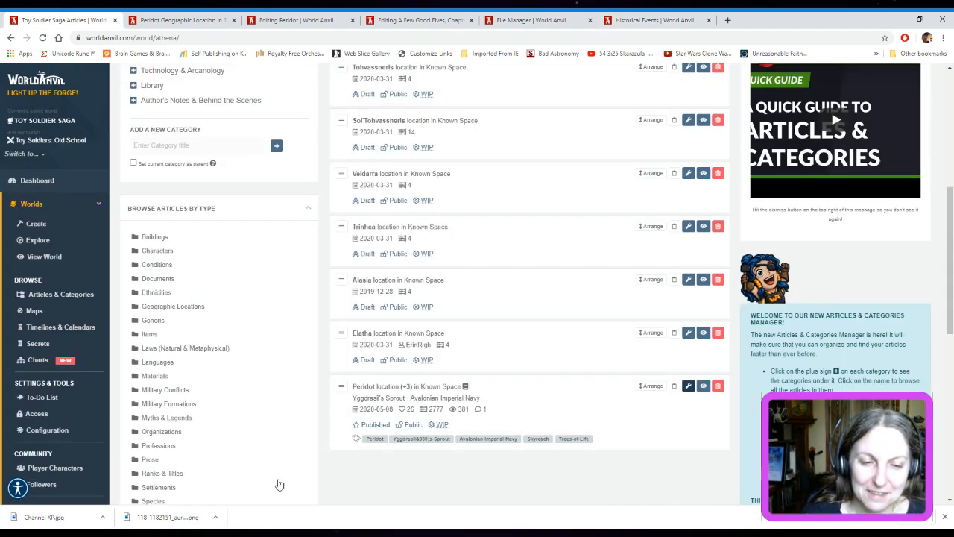